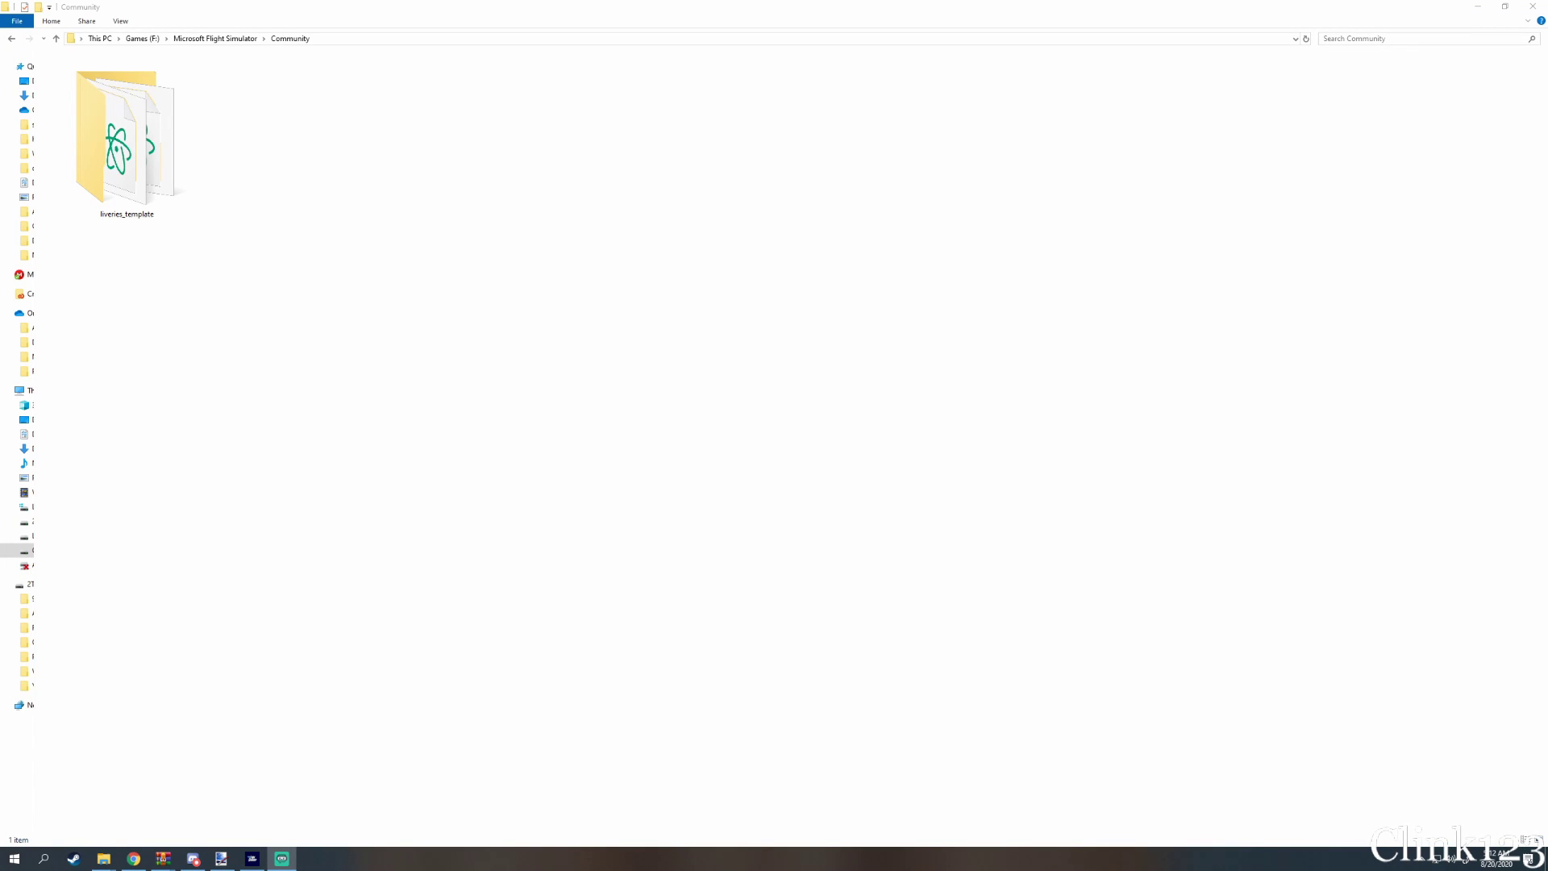
Browse from liveries_template through SimObjects and Airplanes into the Asobo_A320_NEO folder
left_click(301, 330)
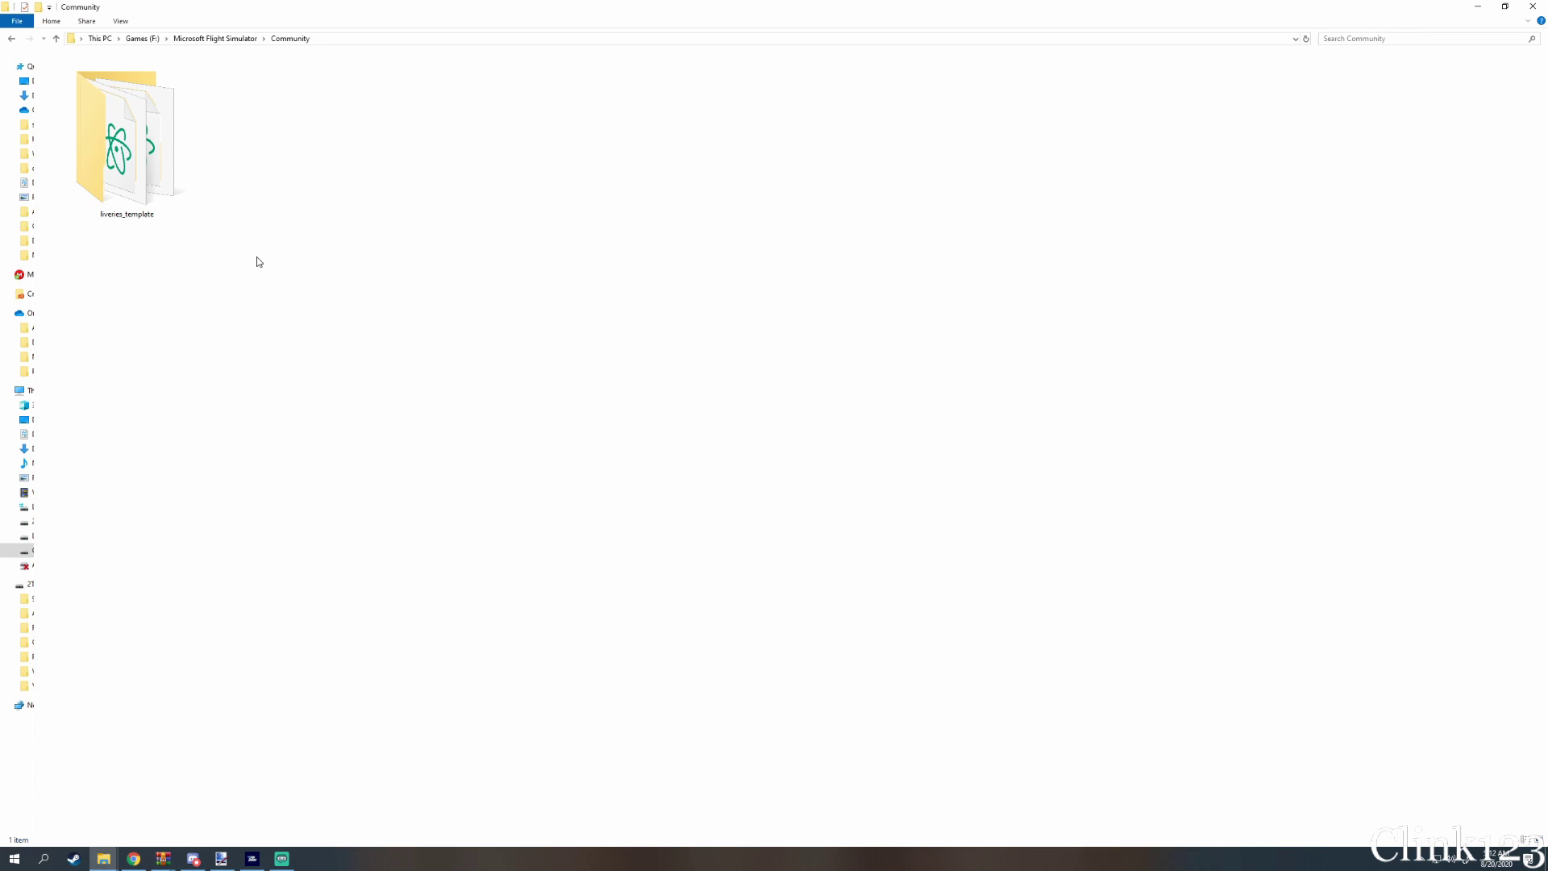
mouse_move(184, 215)
double_click(158, 212)
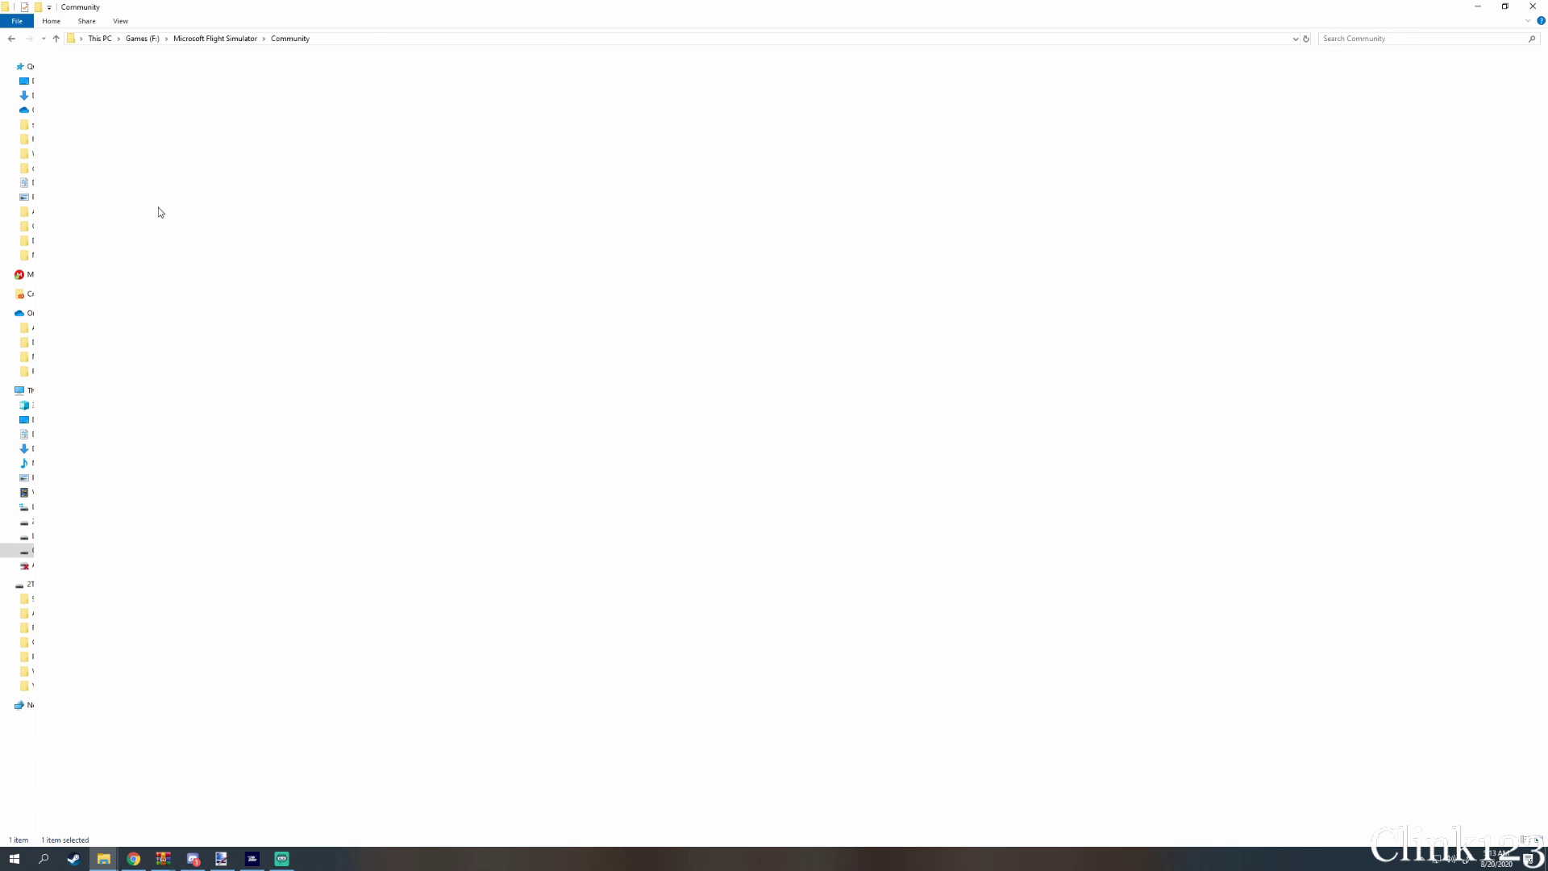
double_click(98, 75)
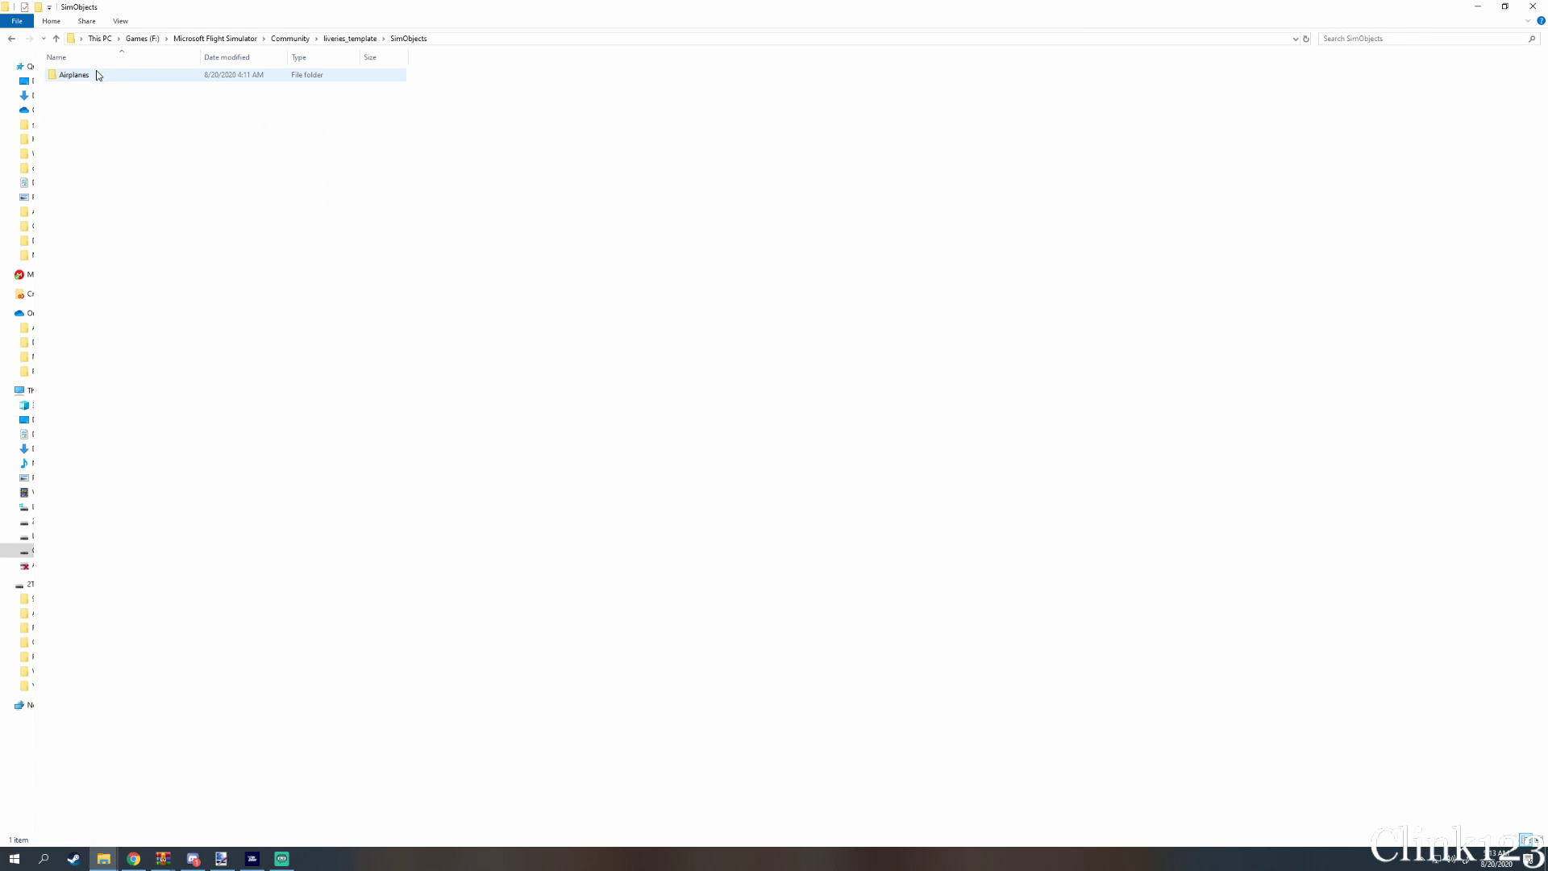
left_click(318, 75)
double_click(319, 76)
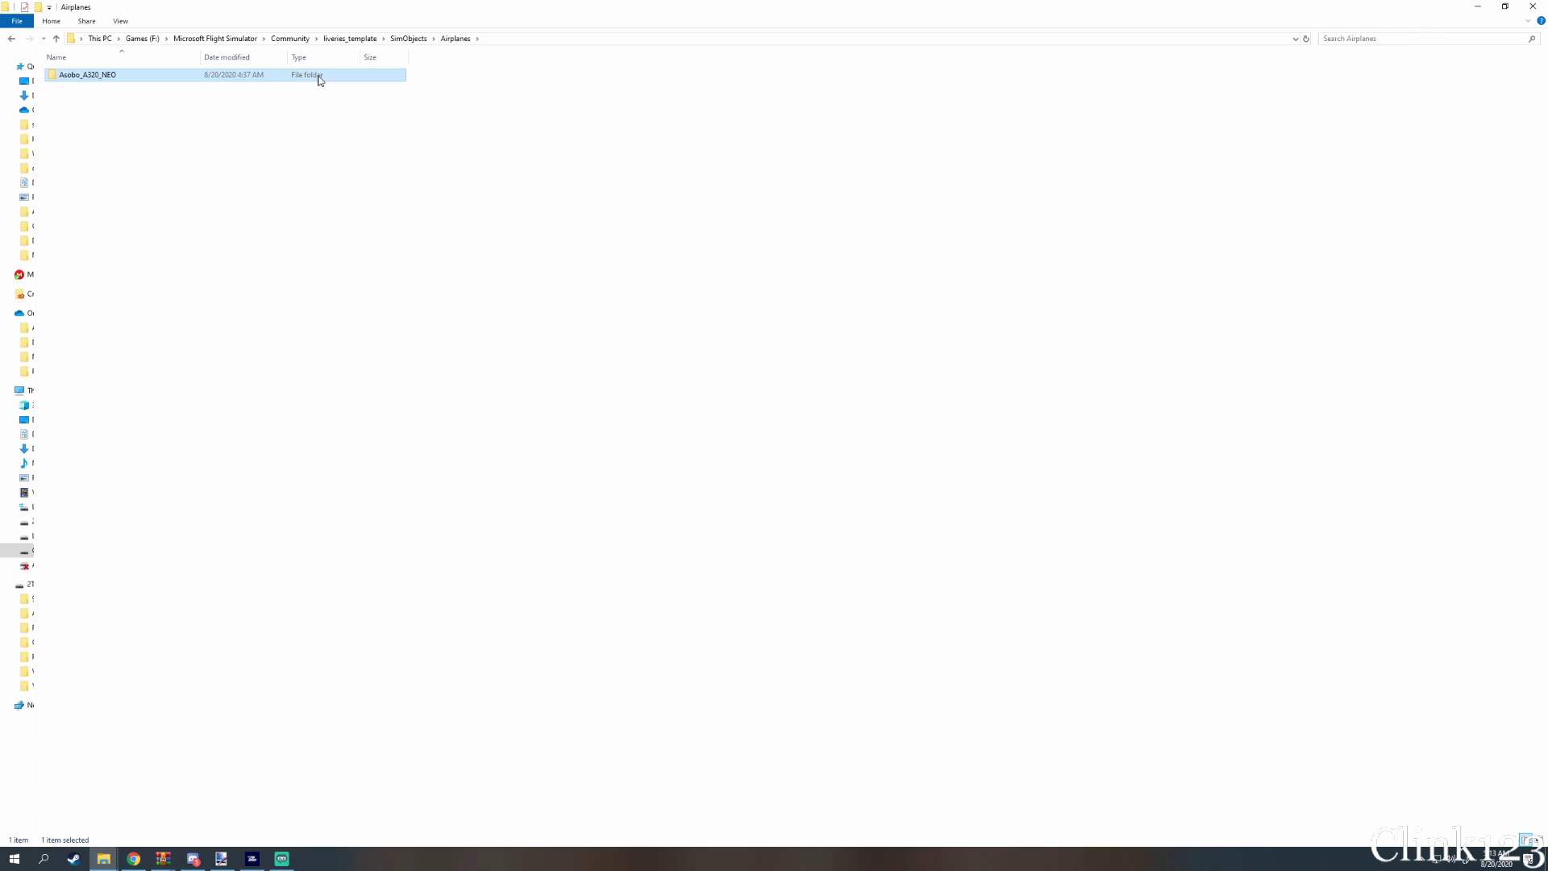
double_click(318, 76)
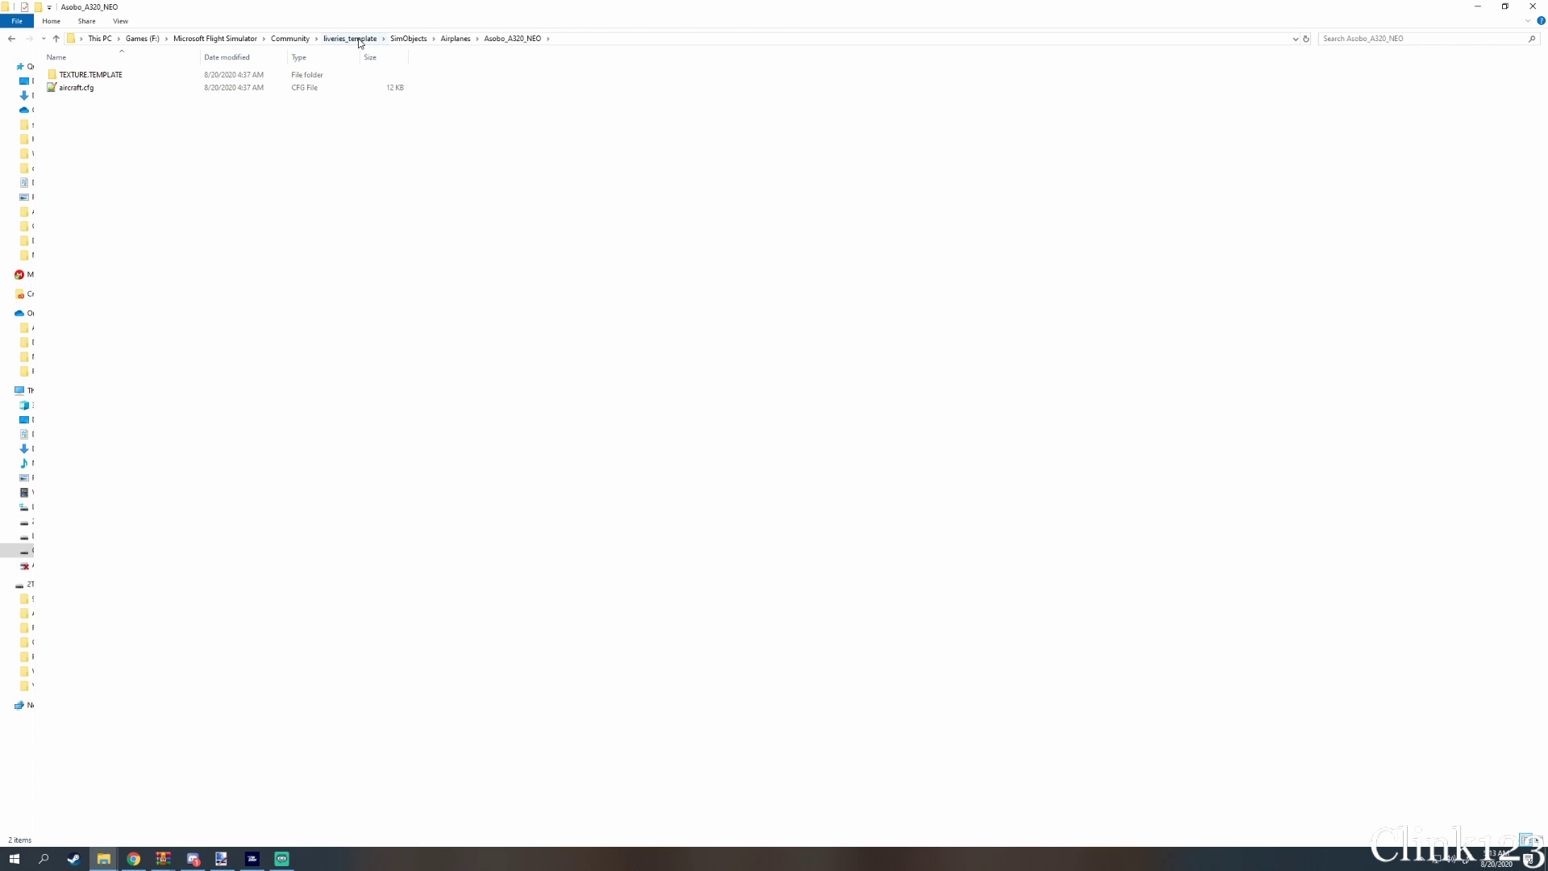
Return to the Community folder and navigate back down into Asobo_A320_NEO's TEXTURE.TEMPLATE folder
left_click(291, 40)
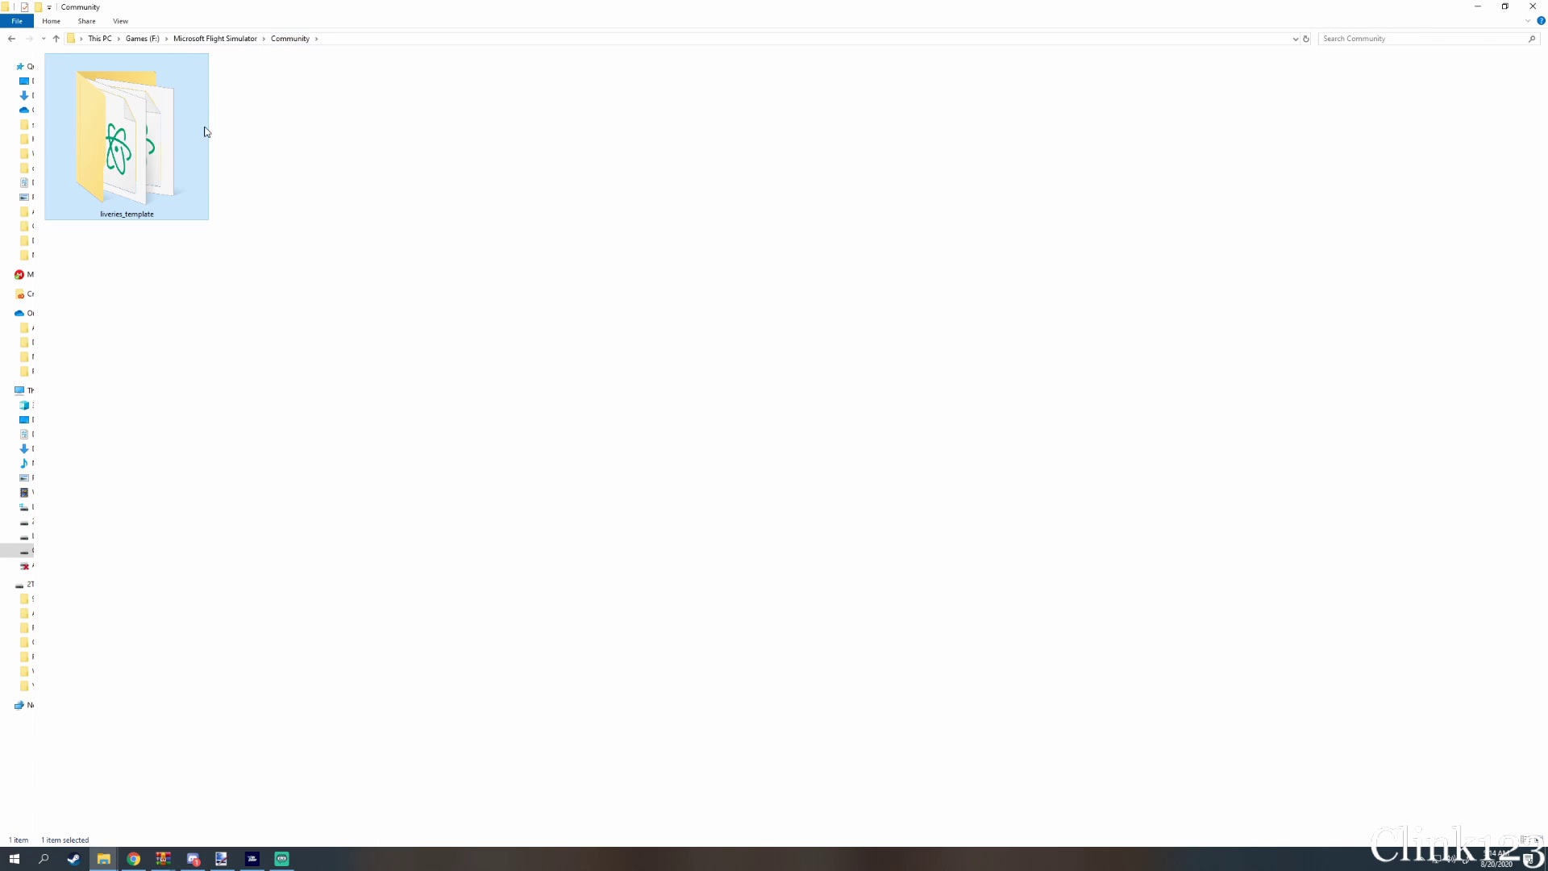
double_click(167, 167)
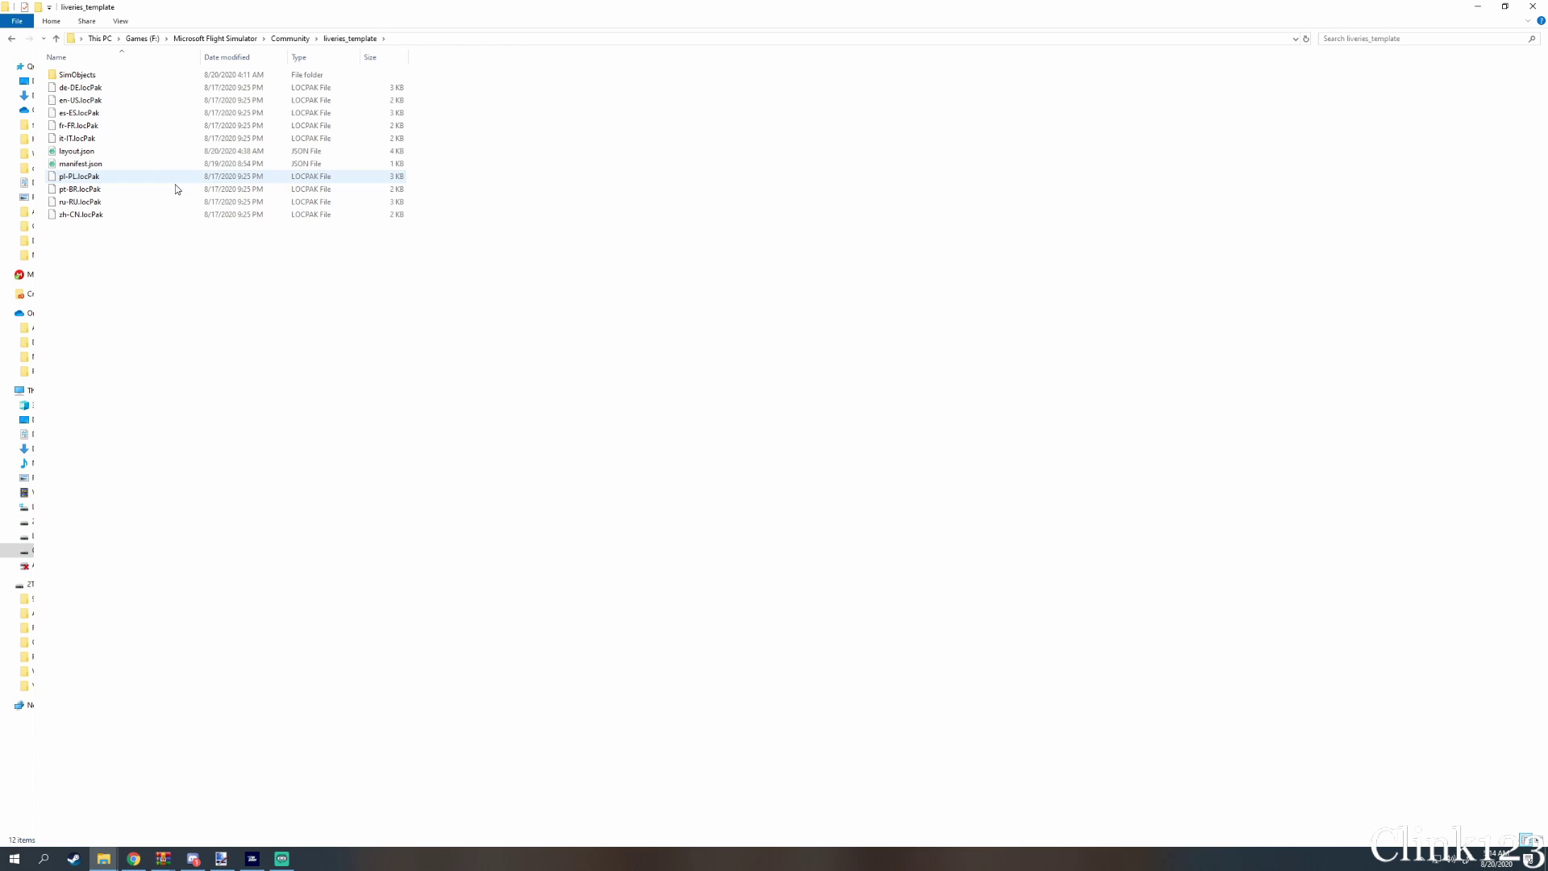
left_click(102, 151)
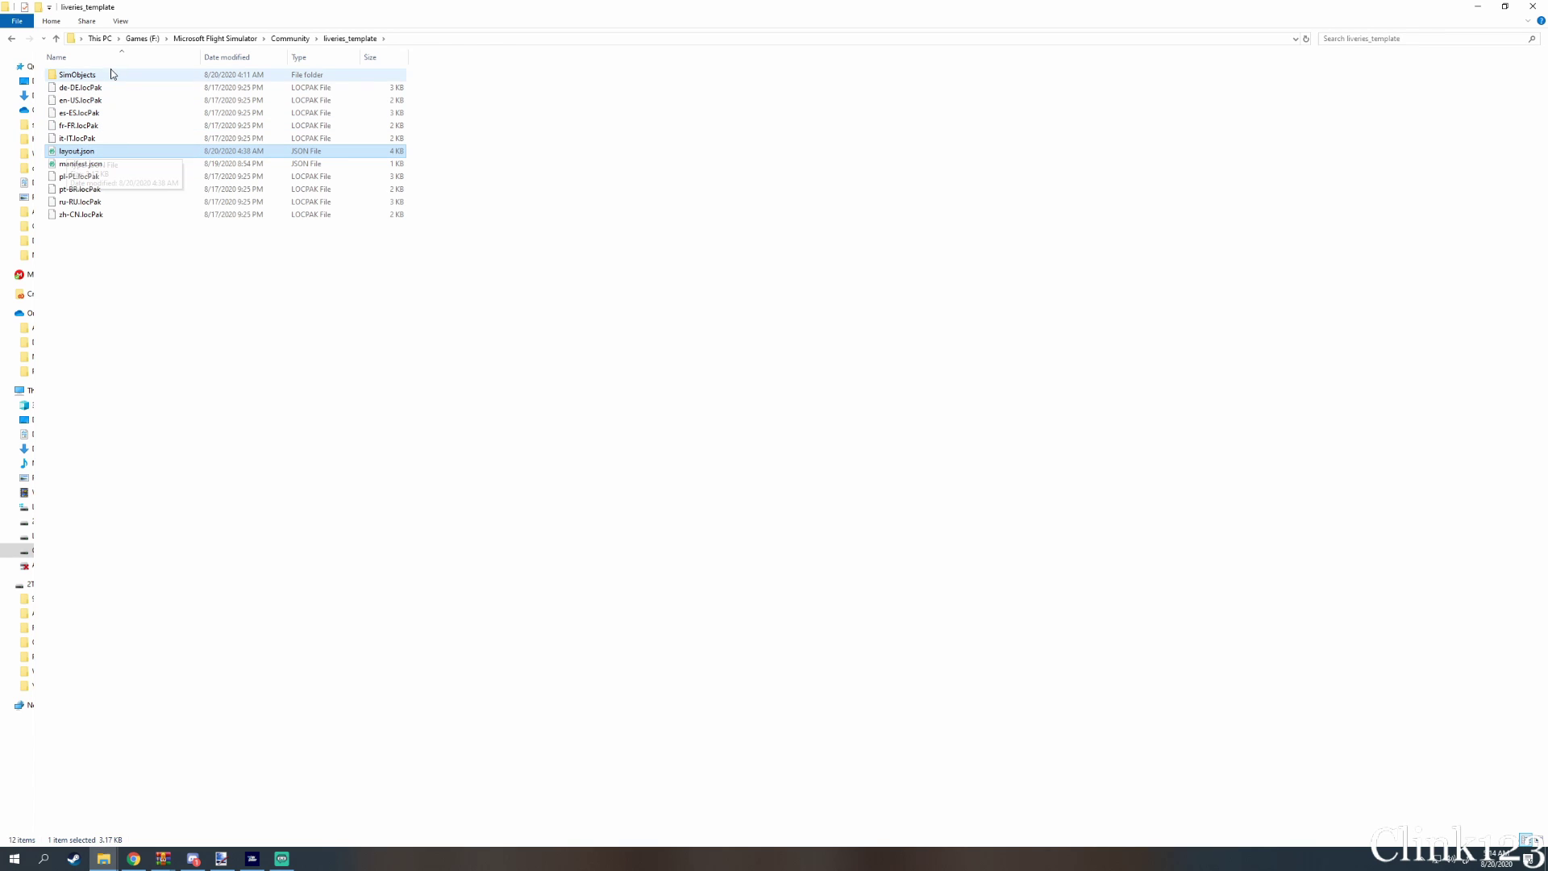
double_click(82, 79)
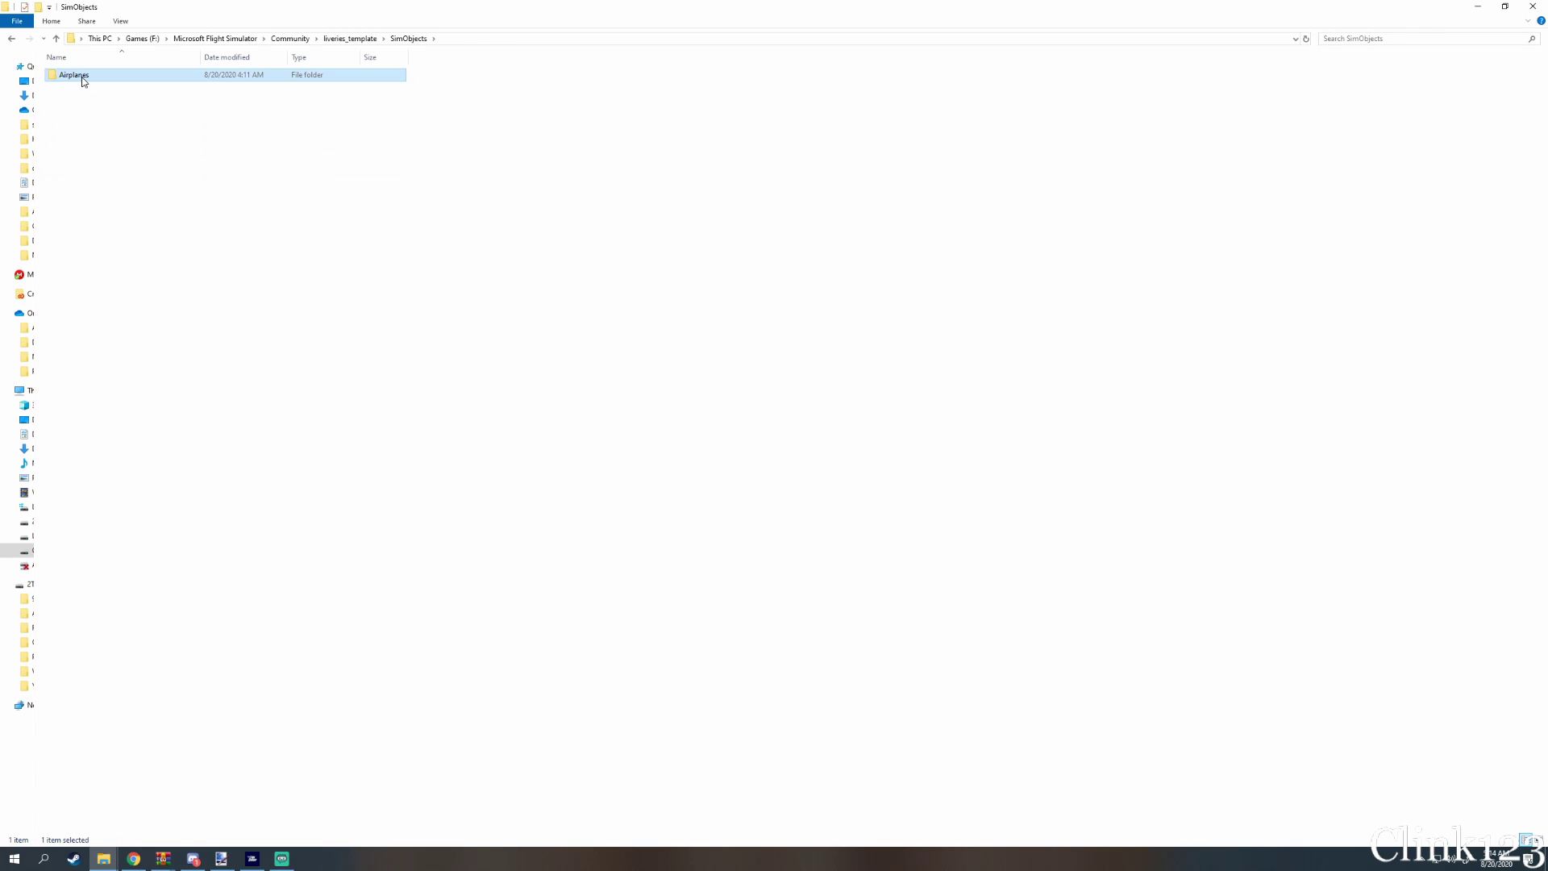
double_click(83, 77)
left_click(84, 79)
double_click(95, 75)
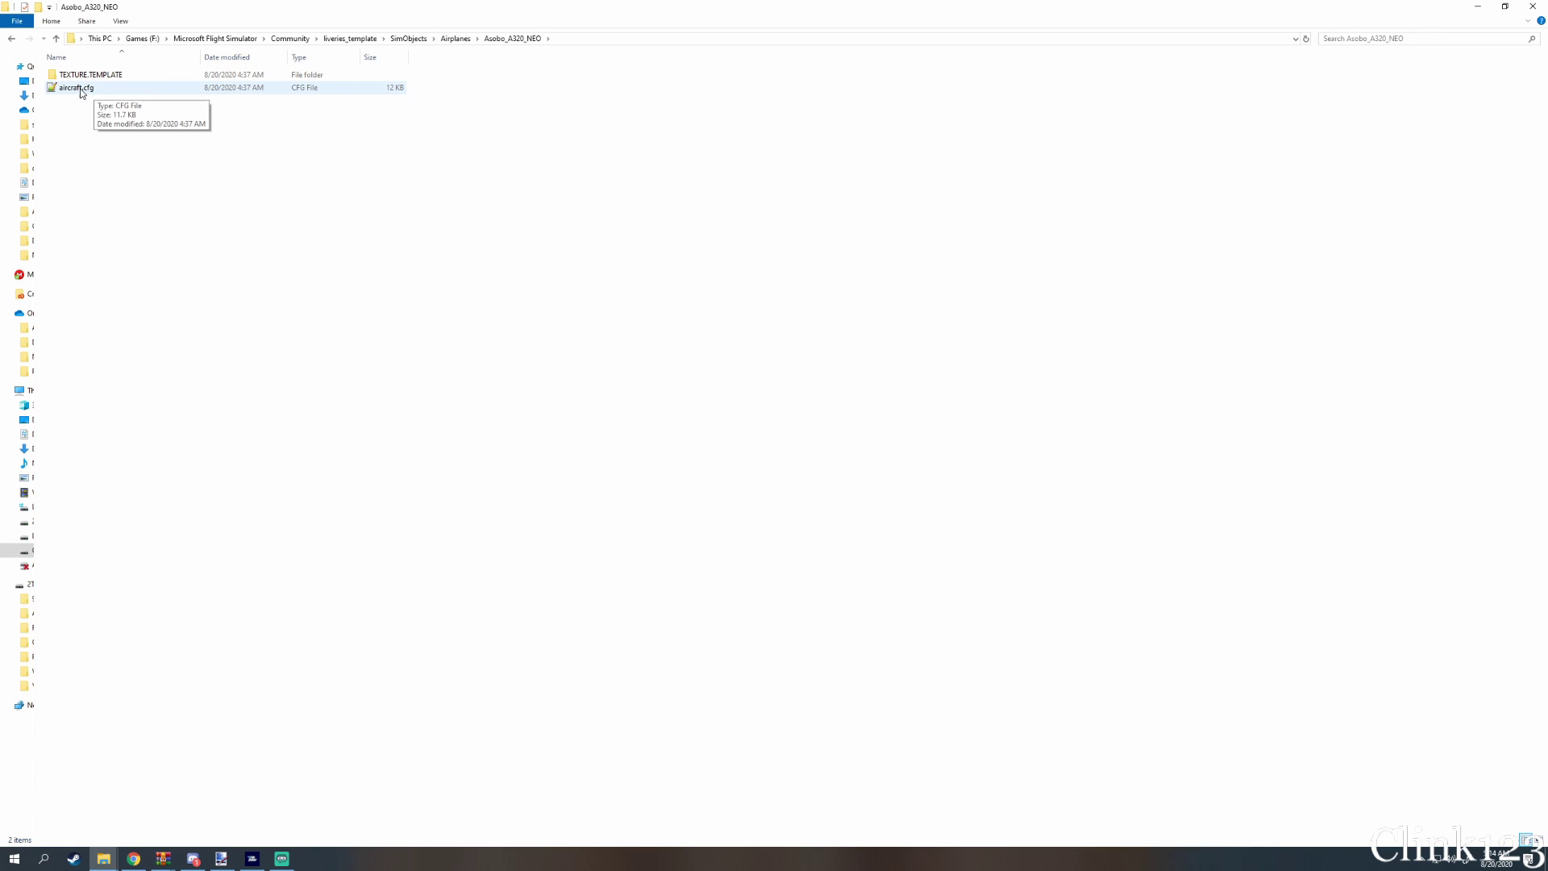
left_click(121, 75)
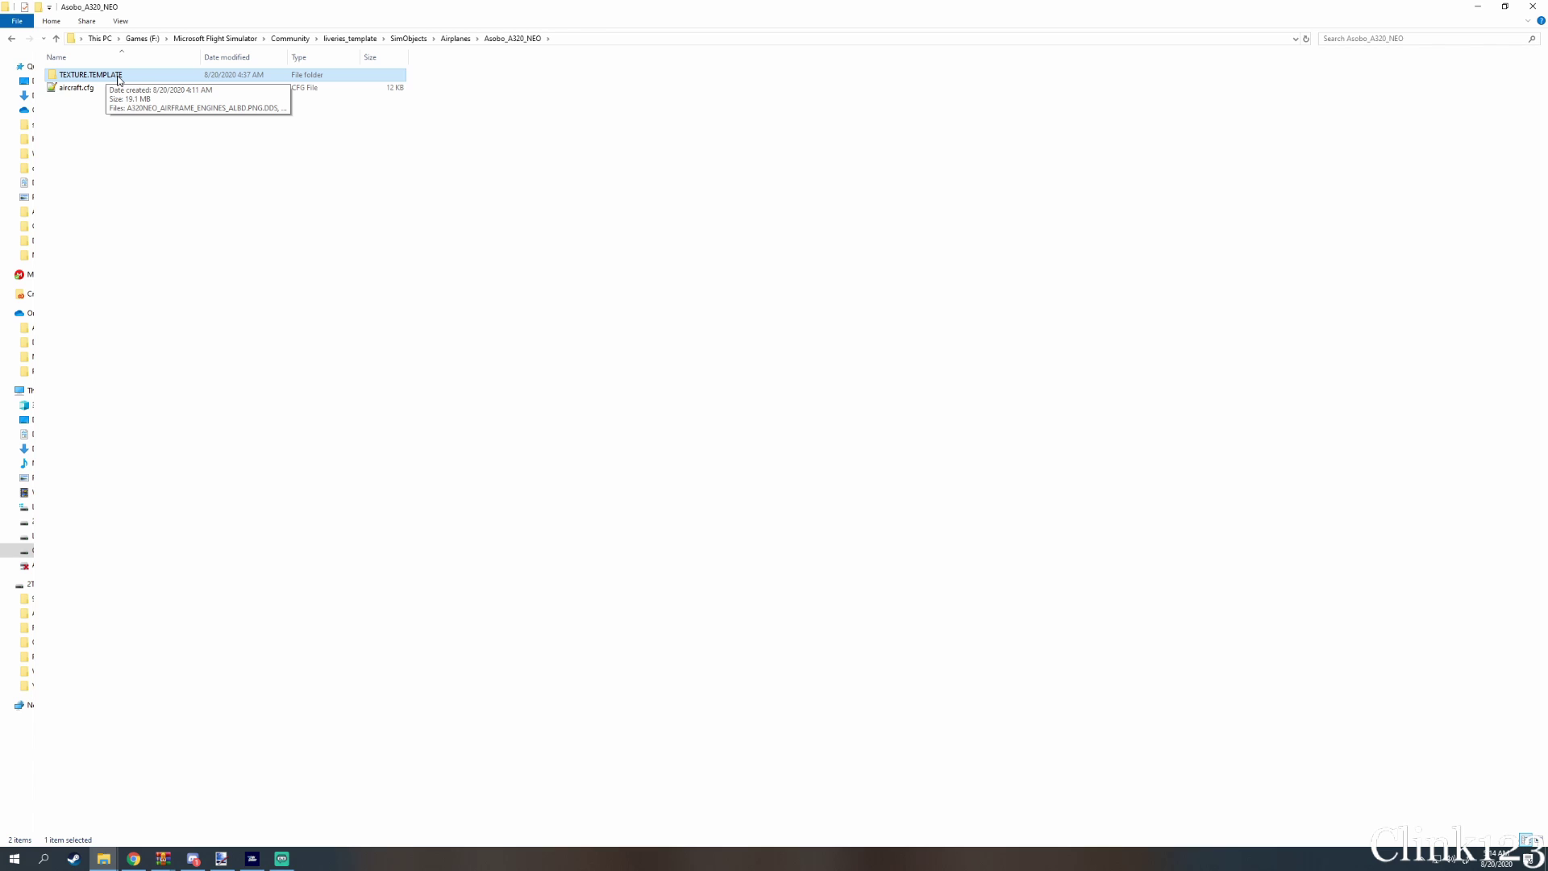
double_click(117, 78)
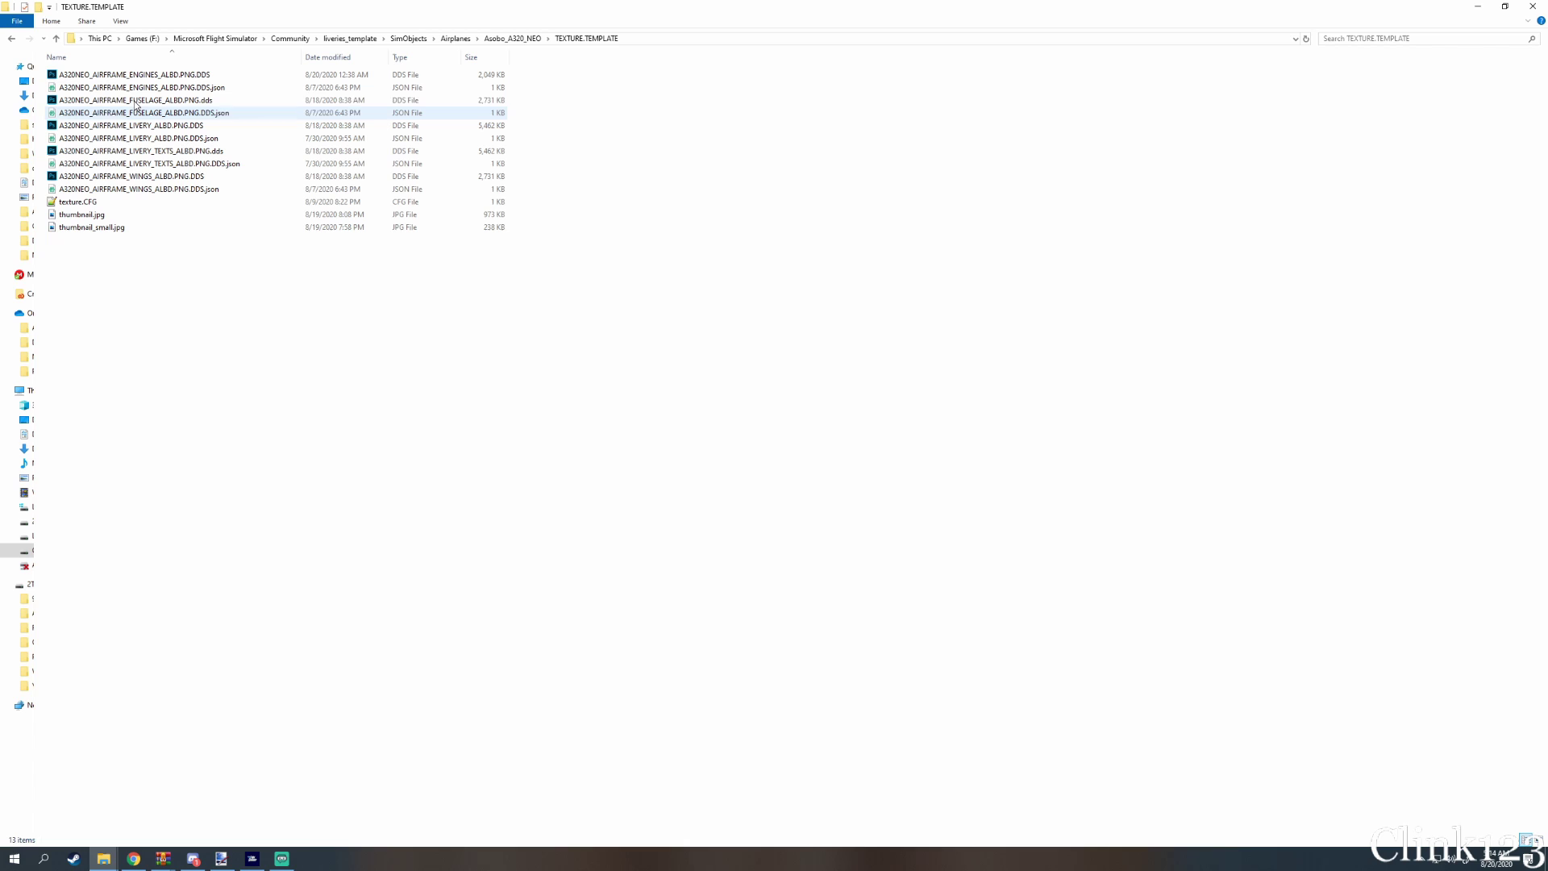
mouse_move(140, 75)
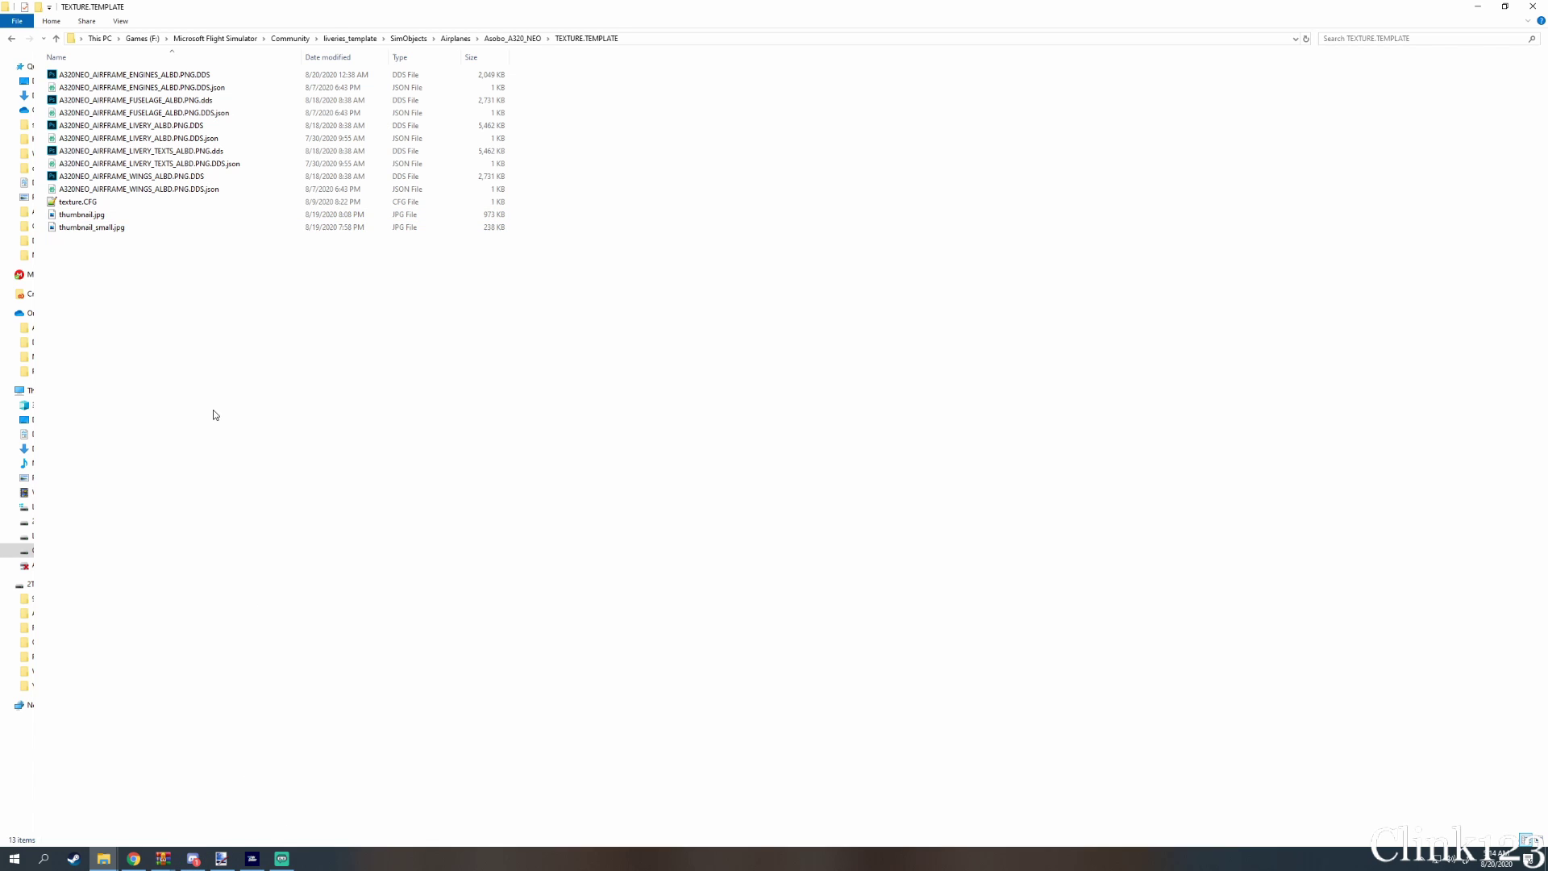
Multi-select the livery, texts, wings, engines and fuselage DDS files and drop them into paint.net as separate images
left_click(132, 177)
left_click(129, 151, "ctrl")
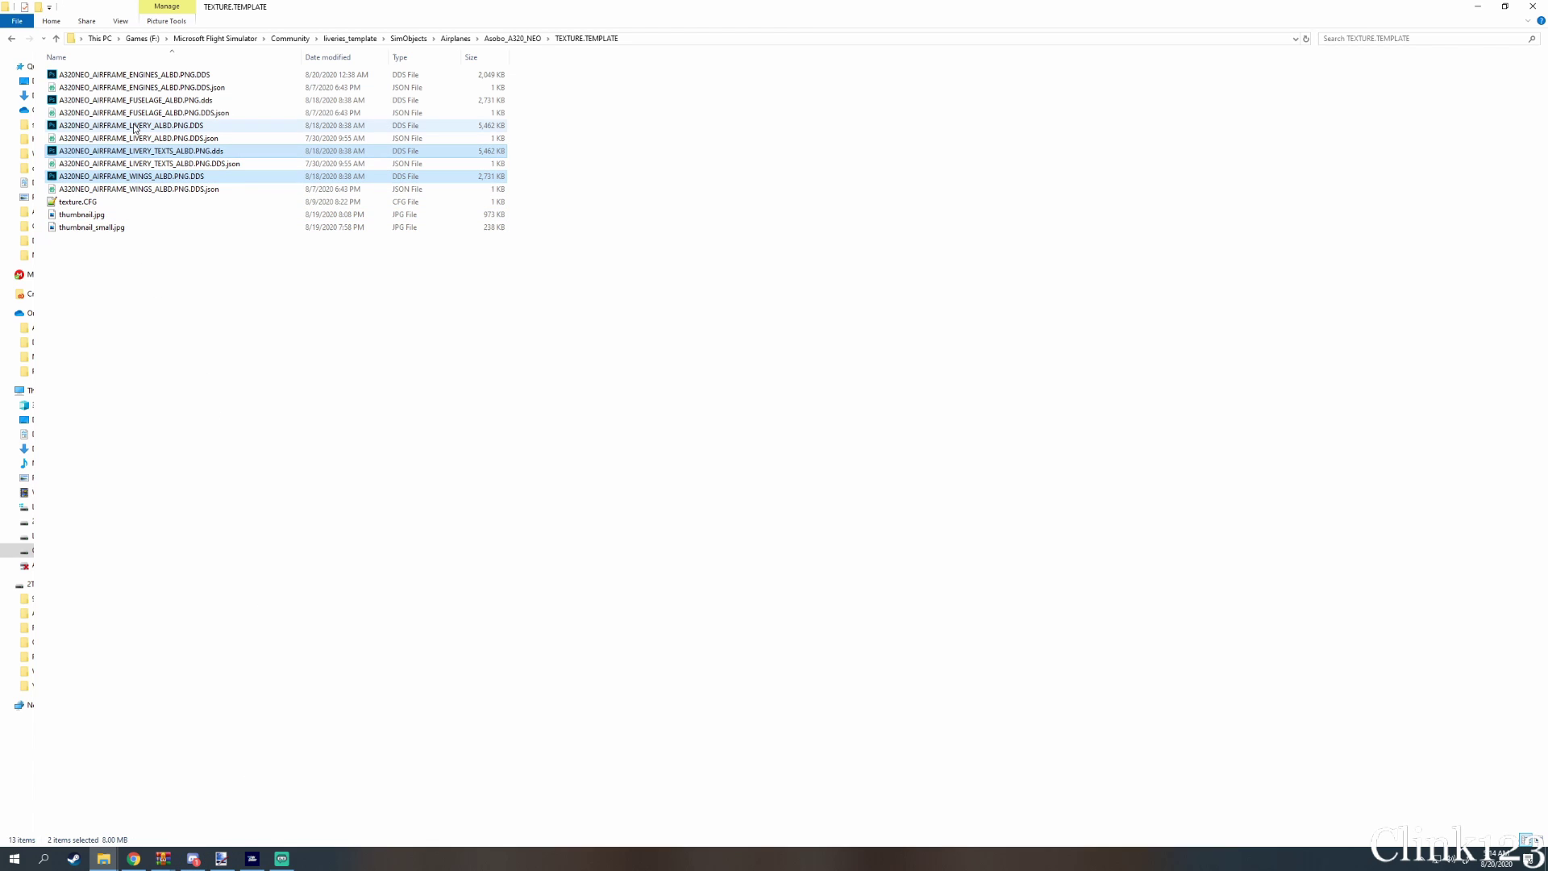
left_click(126, 126, "ctrl")
left_click(123, 100, "ctrl")
left_click(129, 74, "ctrl")
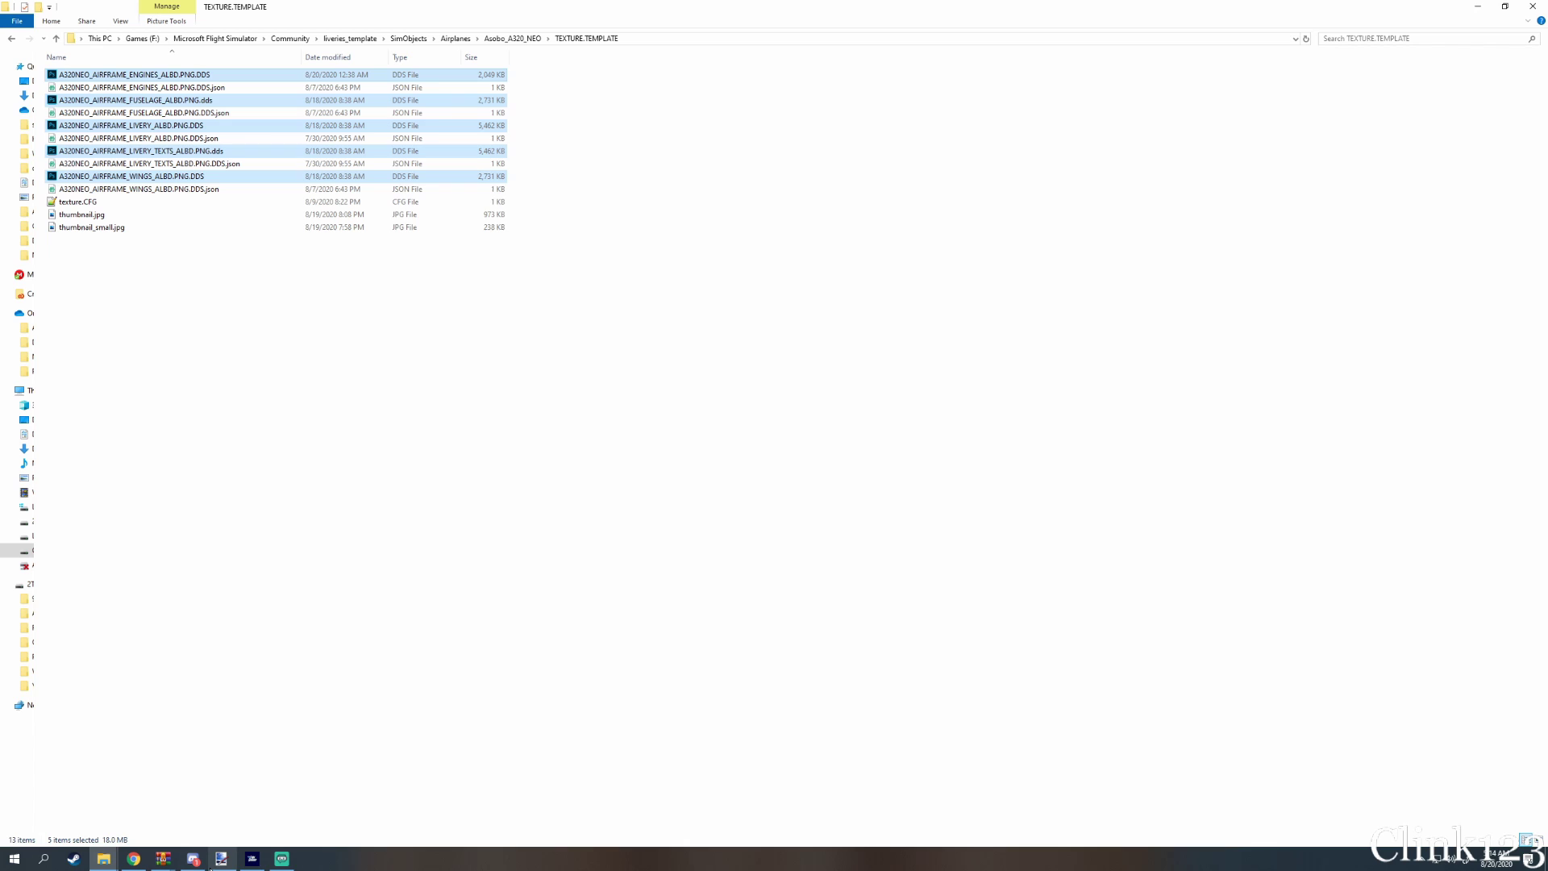
left_click(221, 858)
left_click_drag(263, 151, 597, 298)
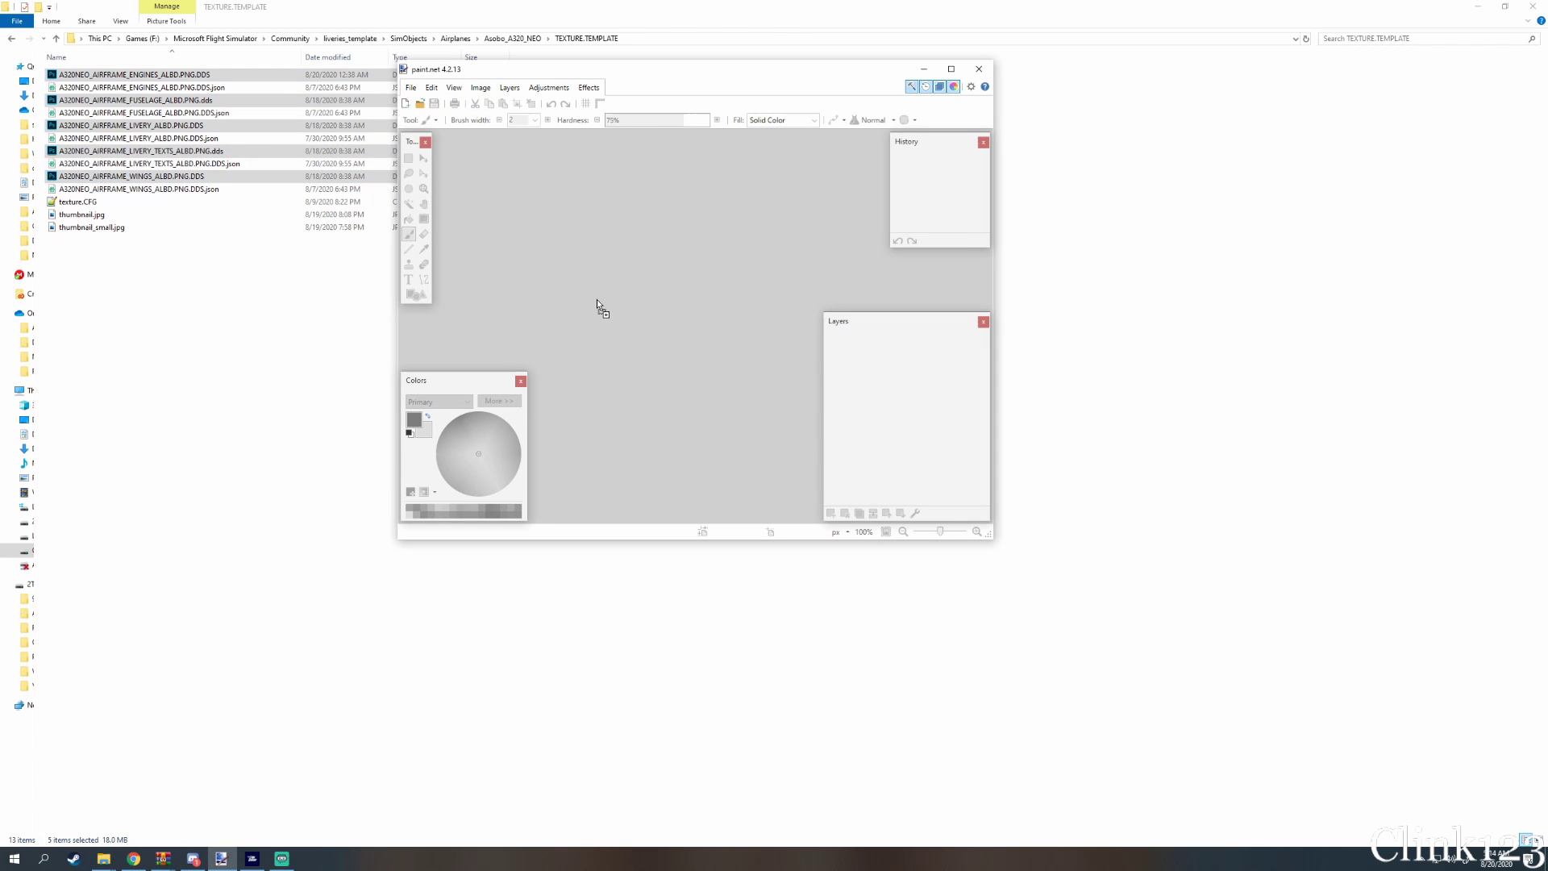
left_click(698, 324)
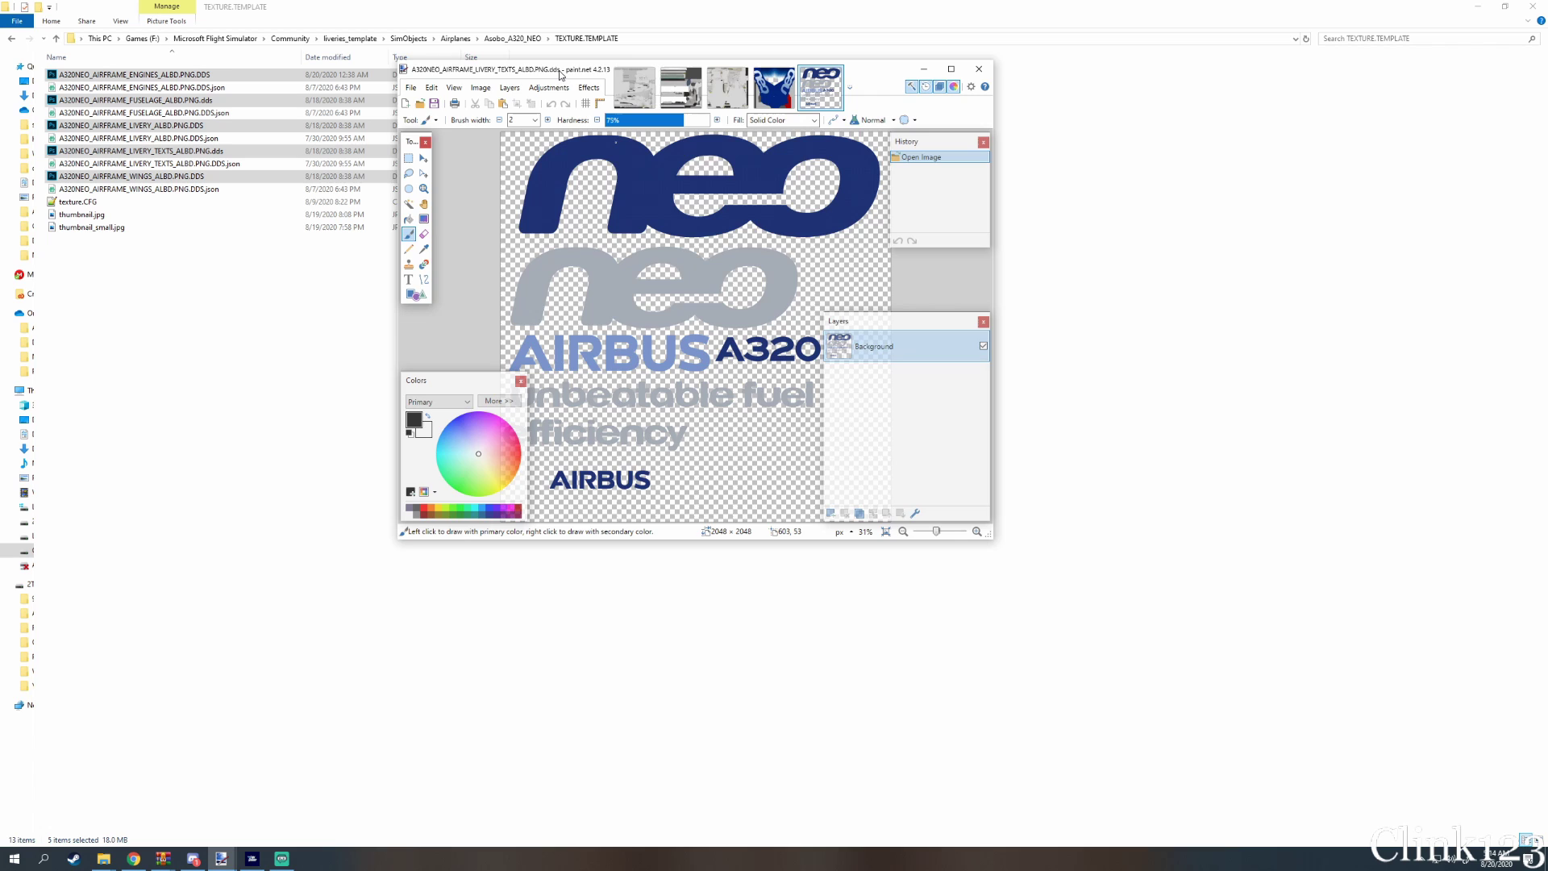
mouse_move(561, 74)
left_mouse_down()
mouse_move(573, 81)
mouse_move(330, 4)
left_mouse_up()
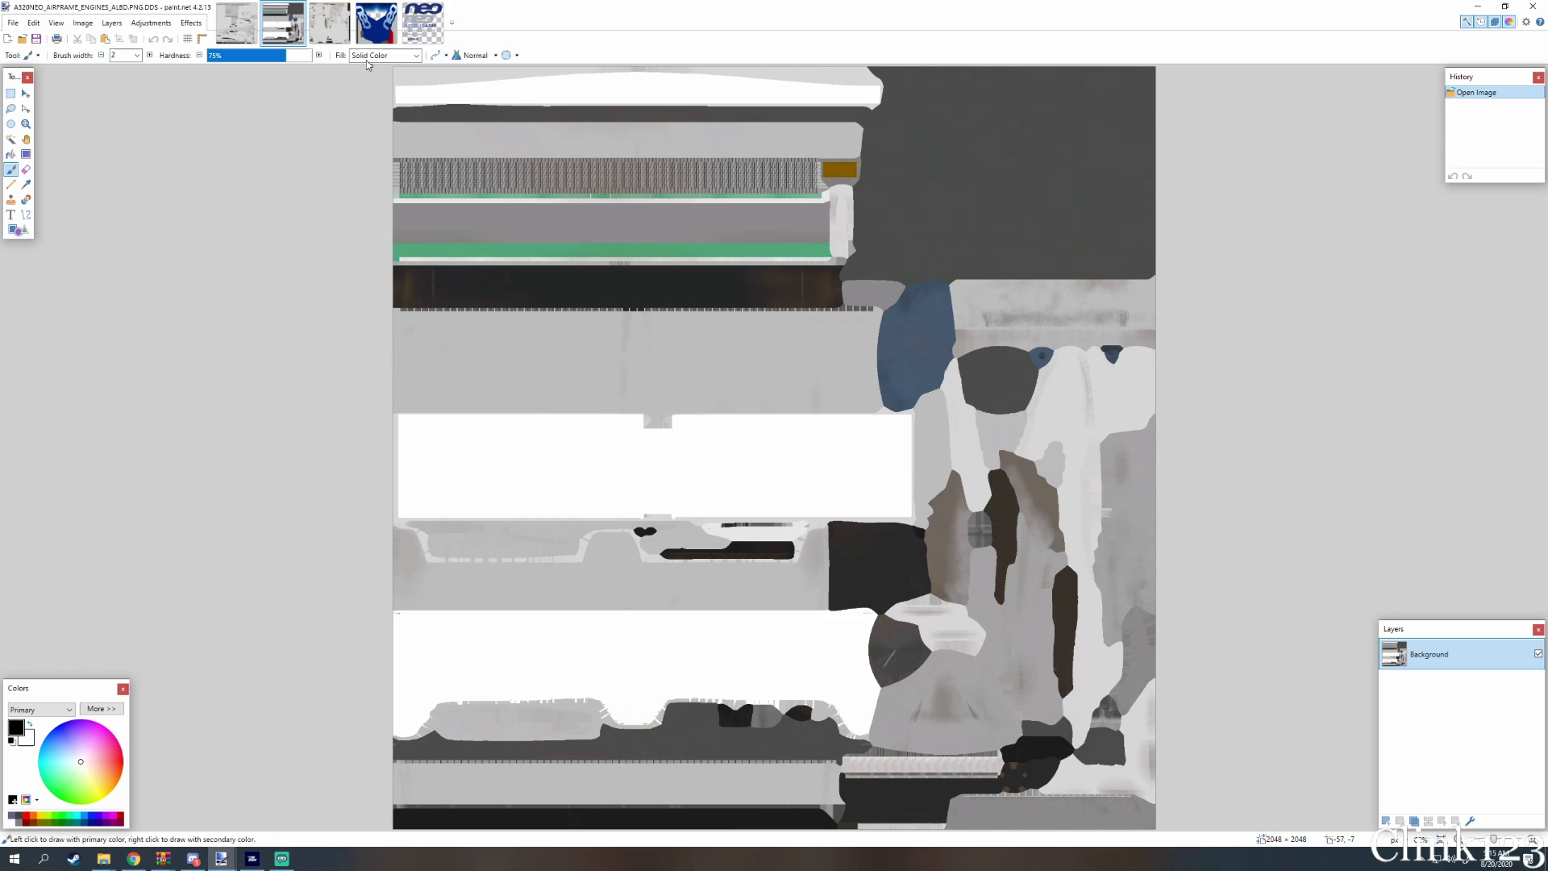
View the fuselage, blue livery and neo-logo texts textures in turn
left_click(329, 22)
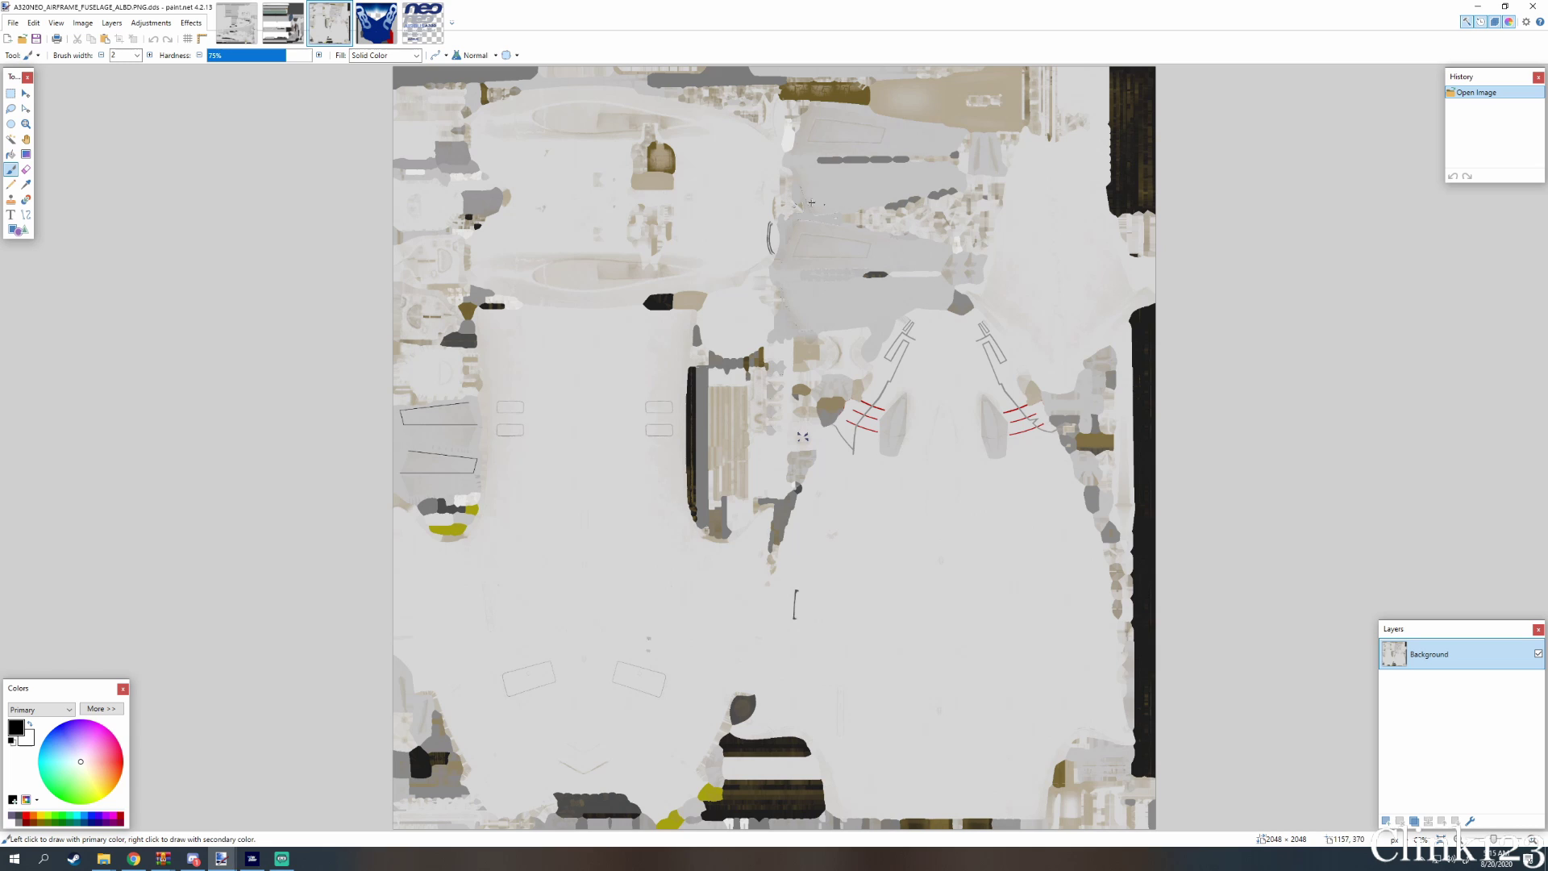
left_click(377, 23)
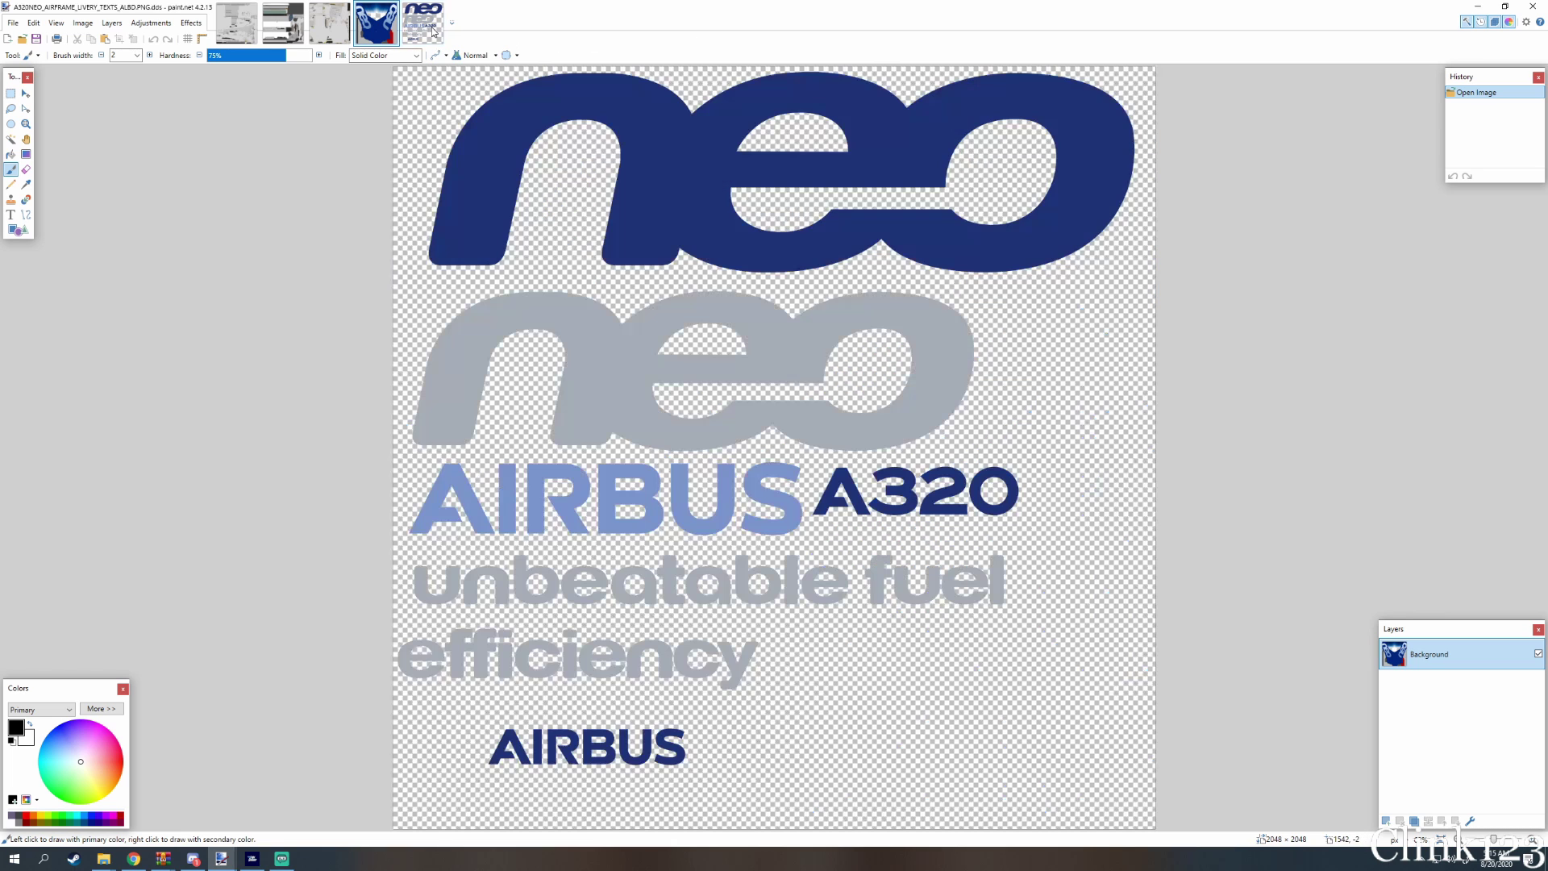
left_click(422, 22)
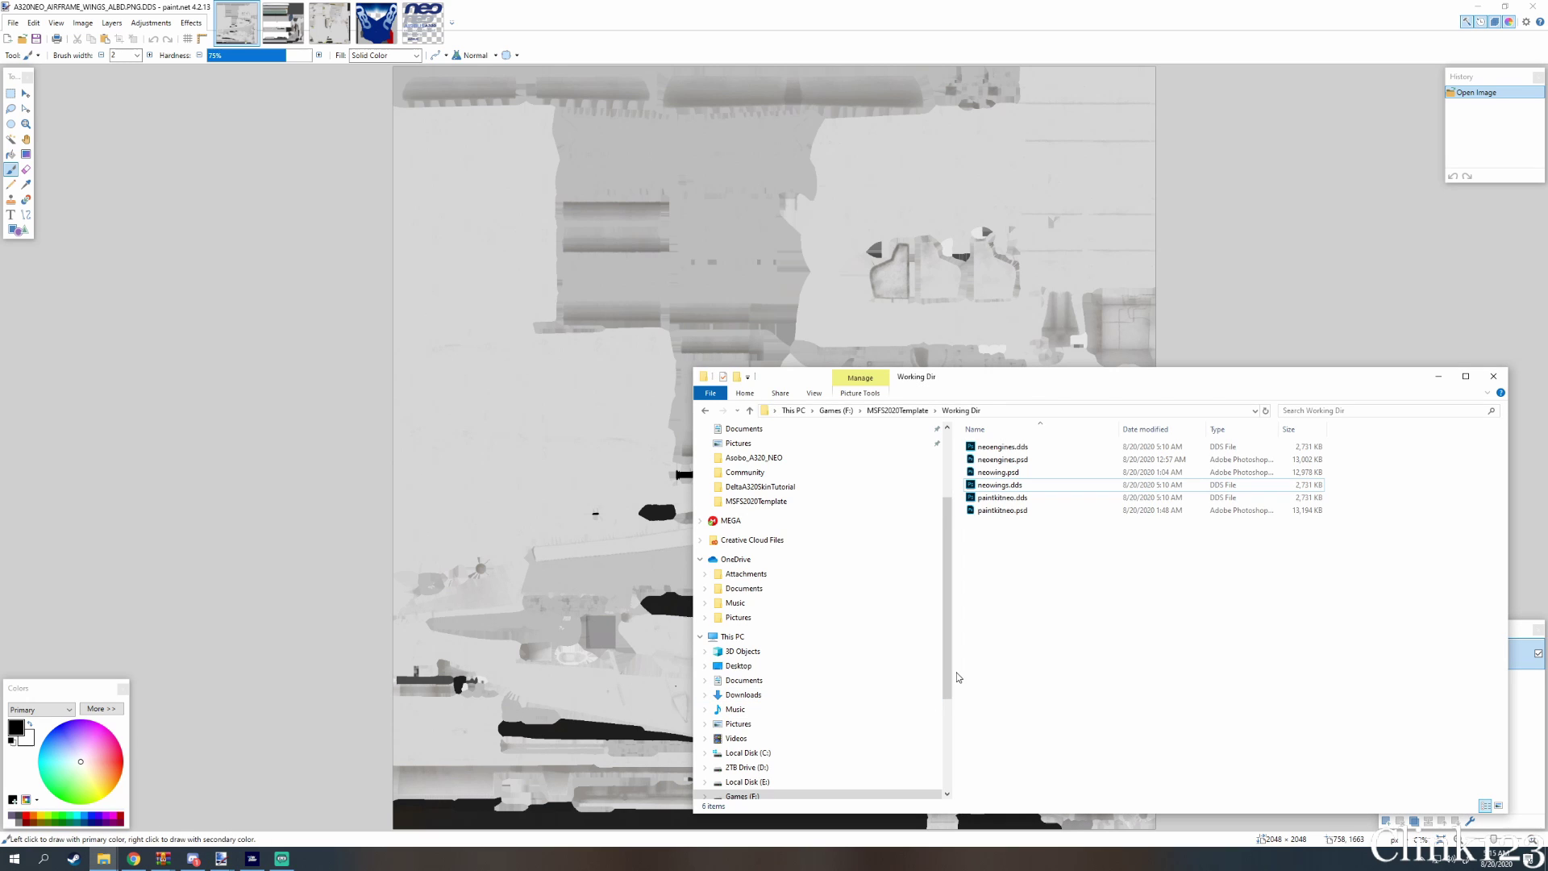
Resize the Working Dir window and open neoengines.dds, neowings.dds and paintkitneo.dds in paint.net
left_click_drag(955, 676, 726, 668)
left_click_drag(1098, 385, 1093, 172)
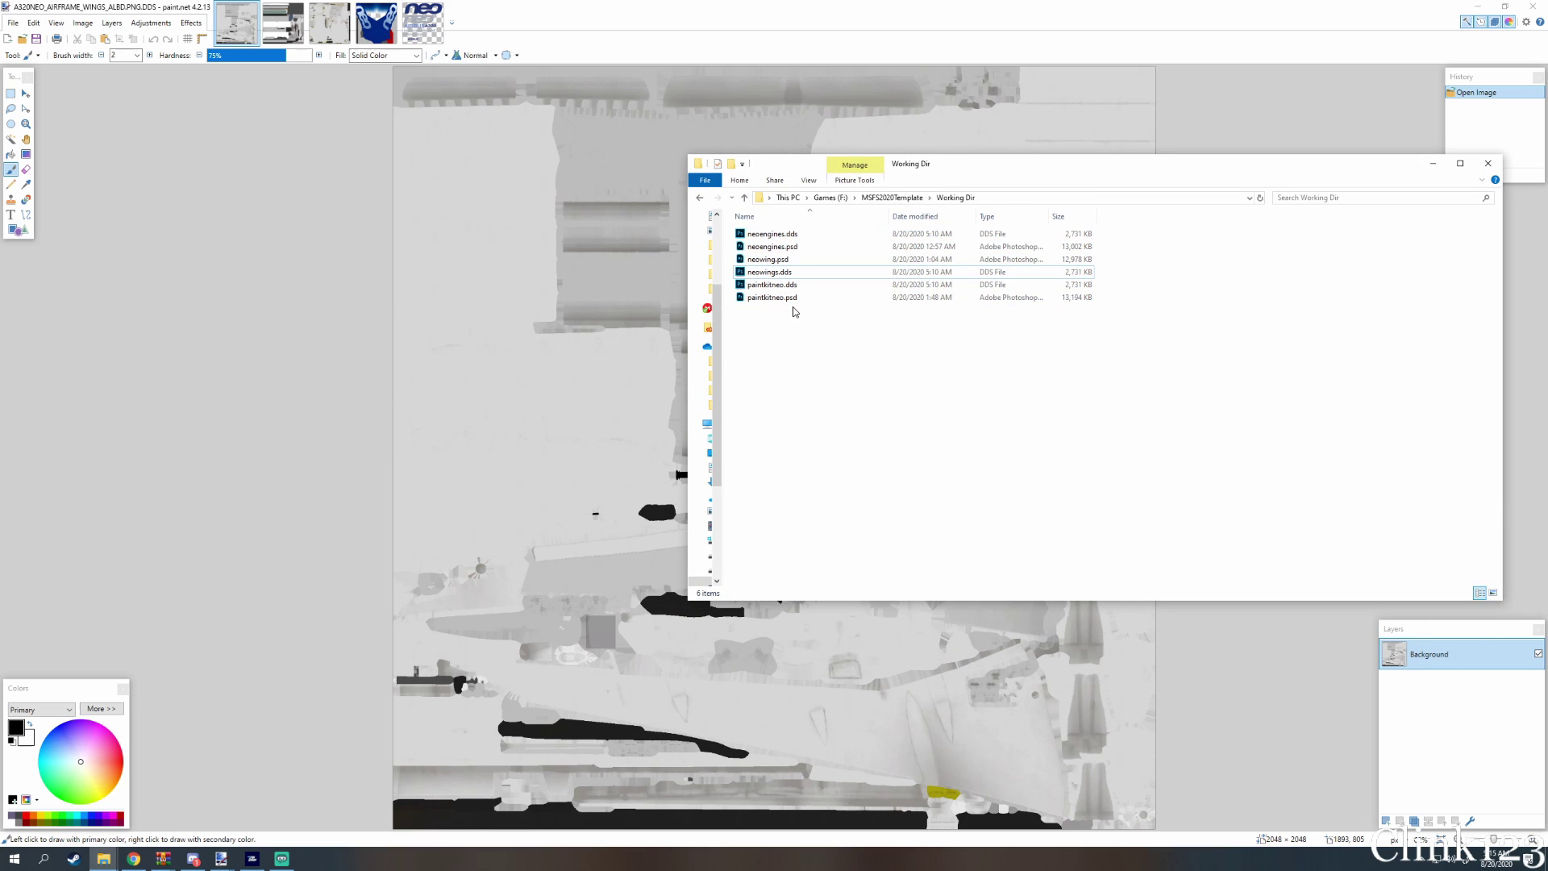
left_click(800, 258)
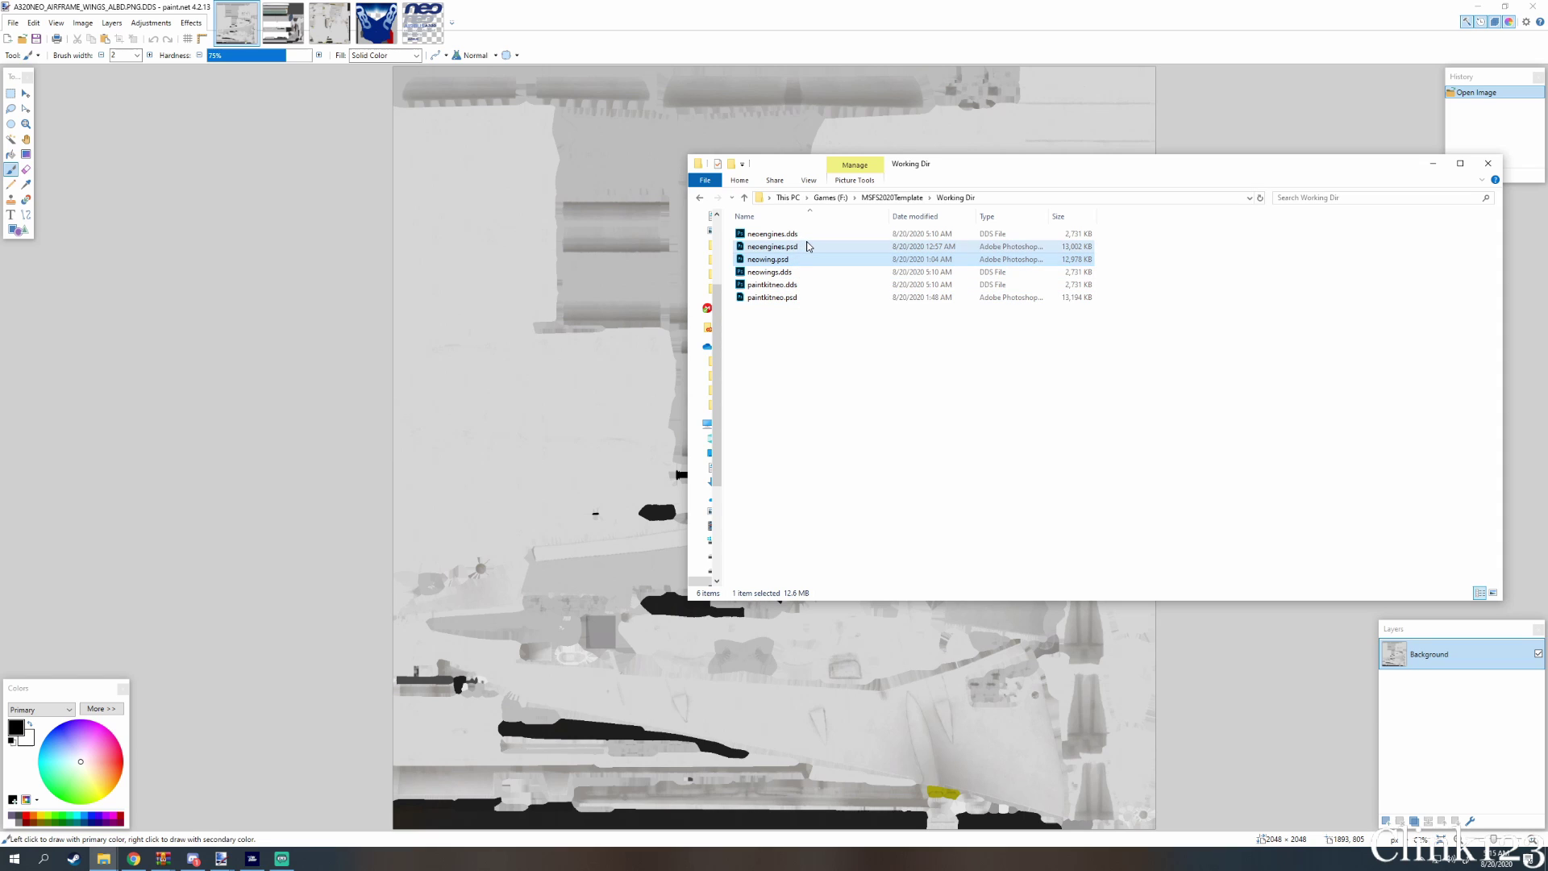
left_click(808, 246)
left_click(808, 236)
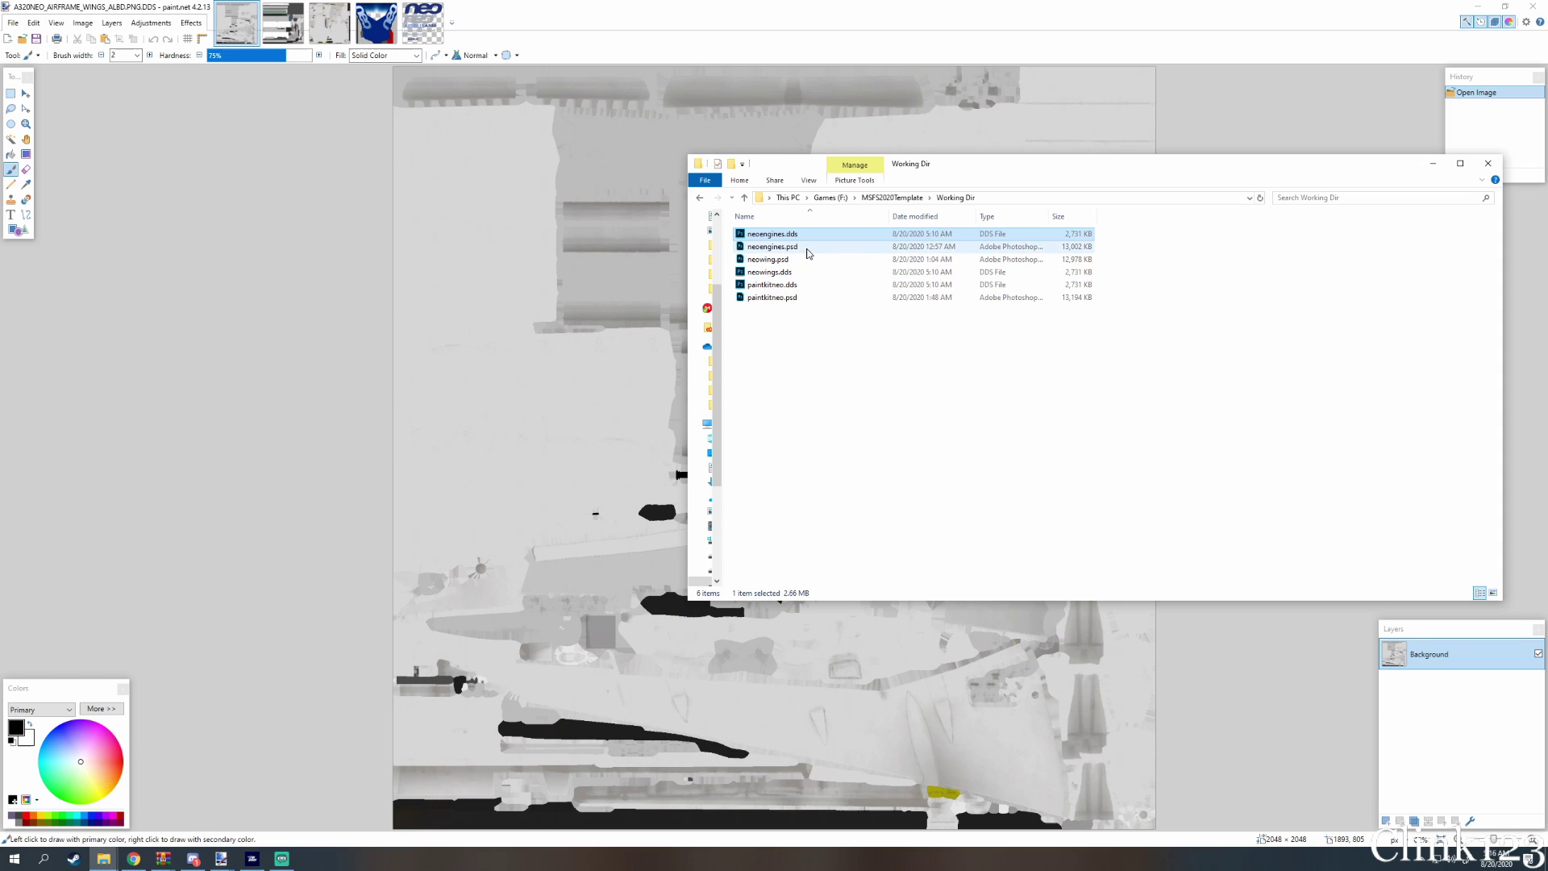
left_click(815, 288, "ctrl")
mouse_move(807, 283)
left_mouse_down()
mouse_move(566, 319)
mouse_move(755, 411)
left_mouse_up()
left_click(749, 440)
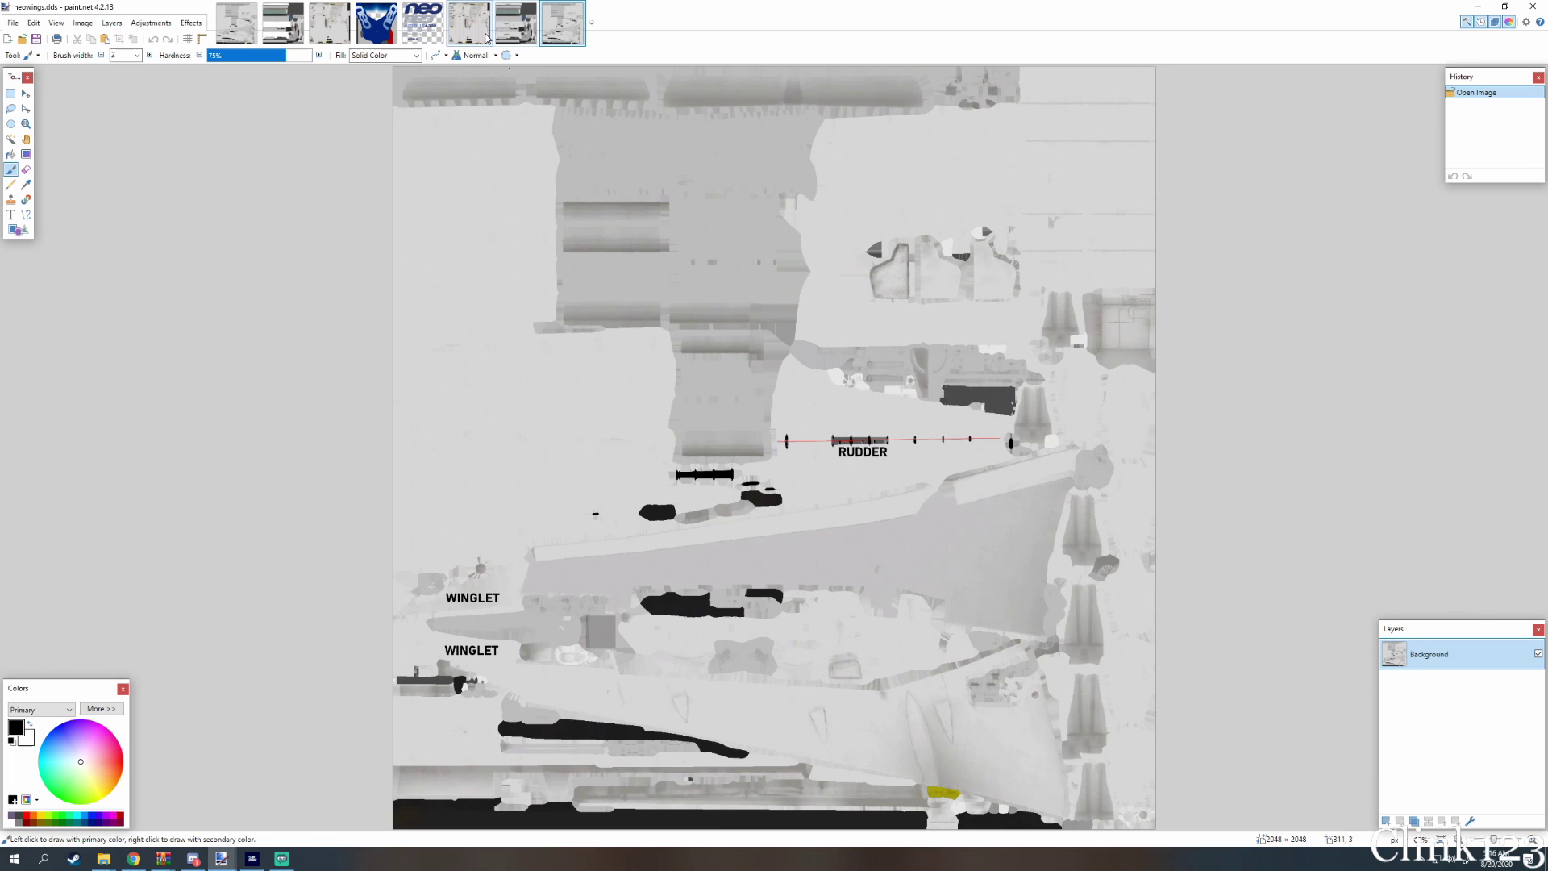
left_click(488, 38)
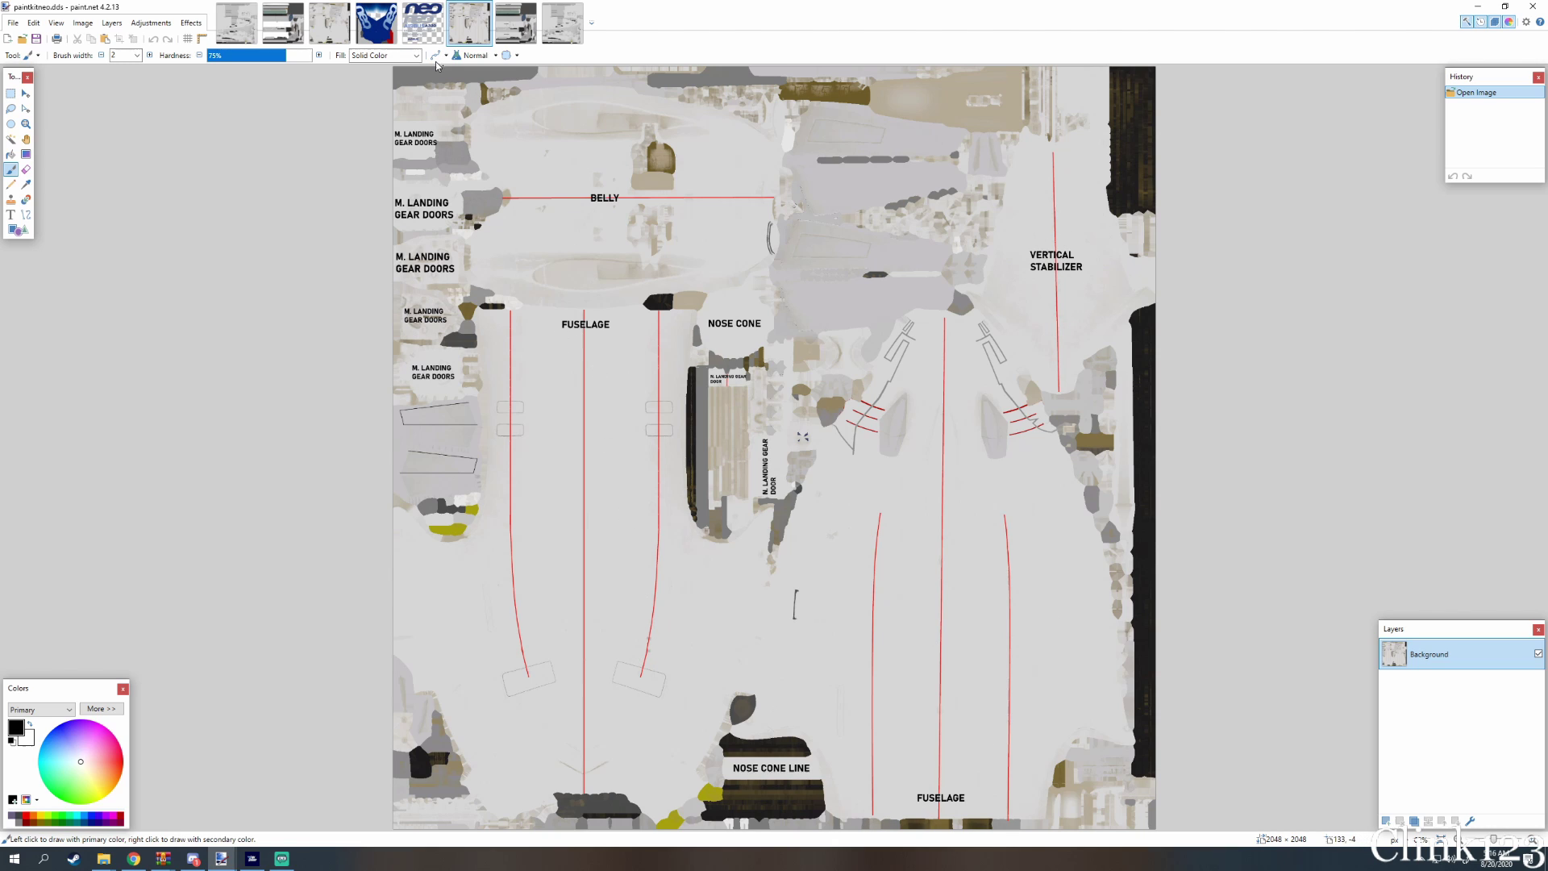
left_click(532, 19)
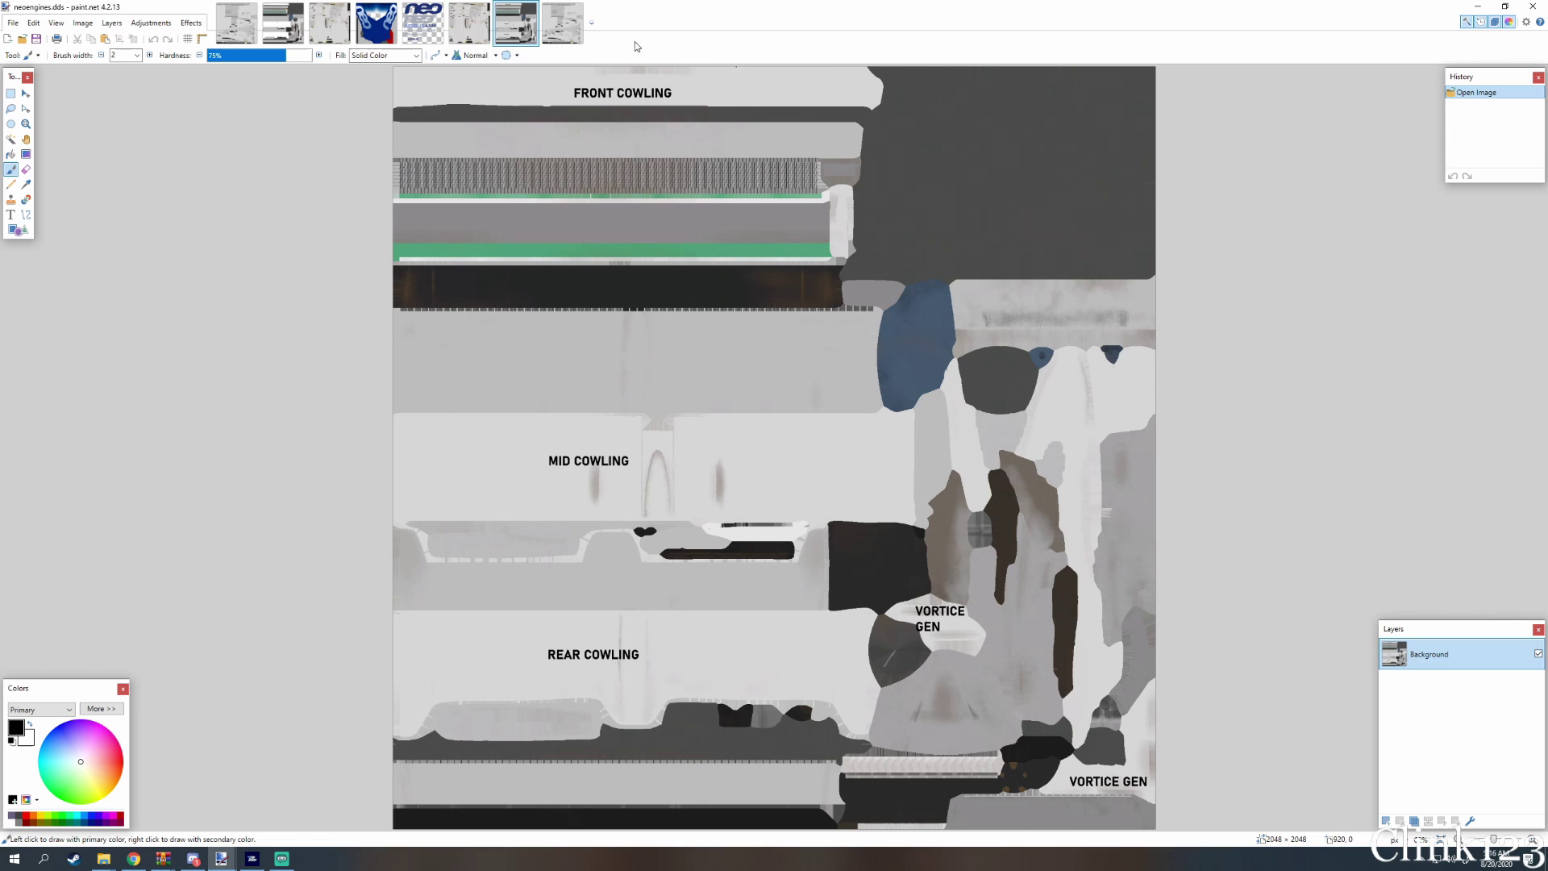
left_click(554, 24)
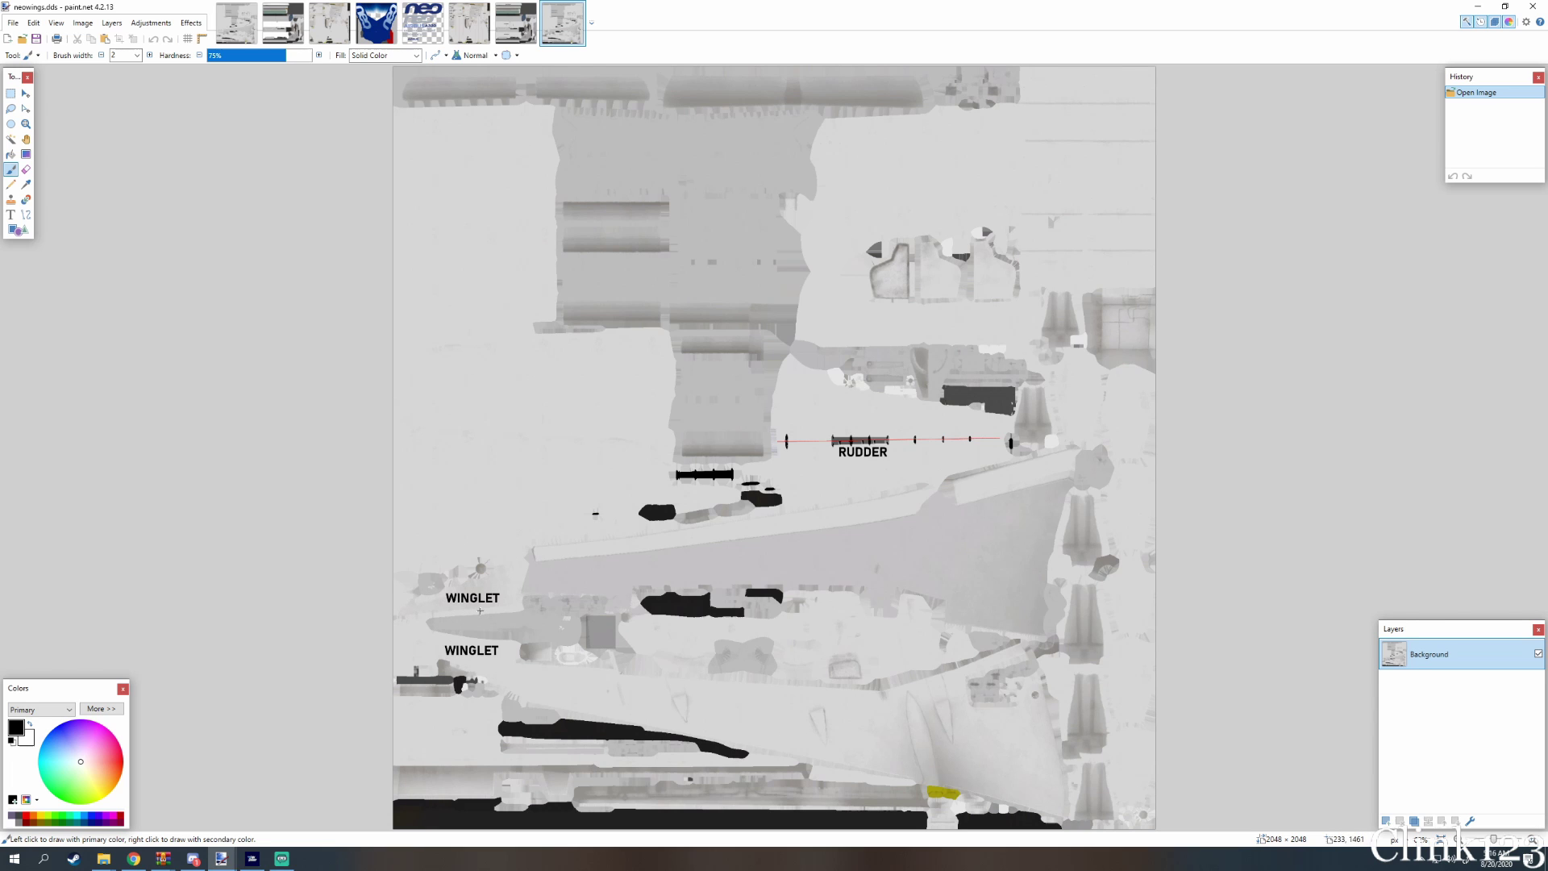
scroll(480, 611, "up", 5)
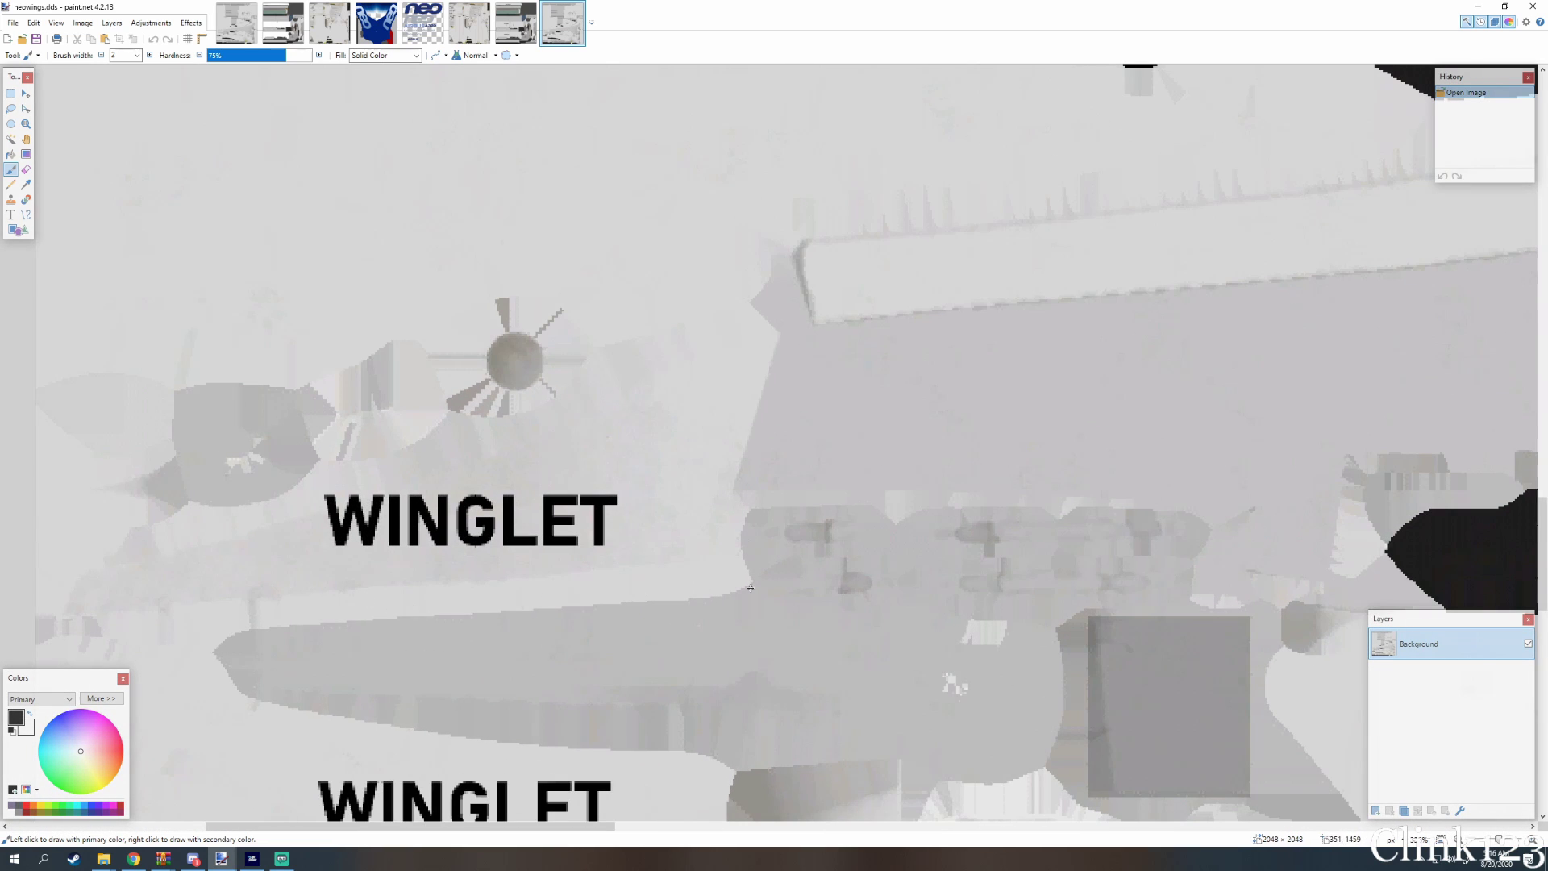
scroll(500, 472, "down", 6)
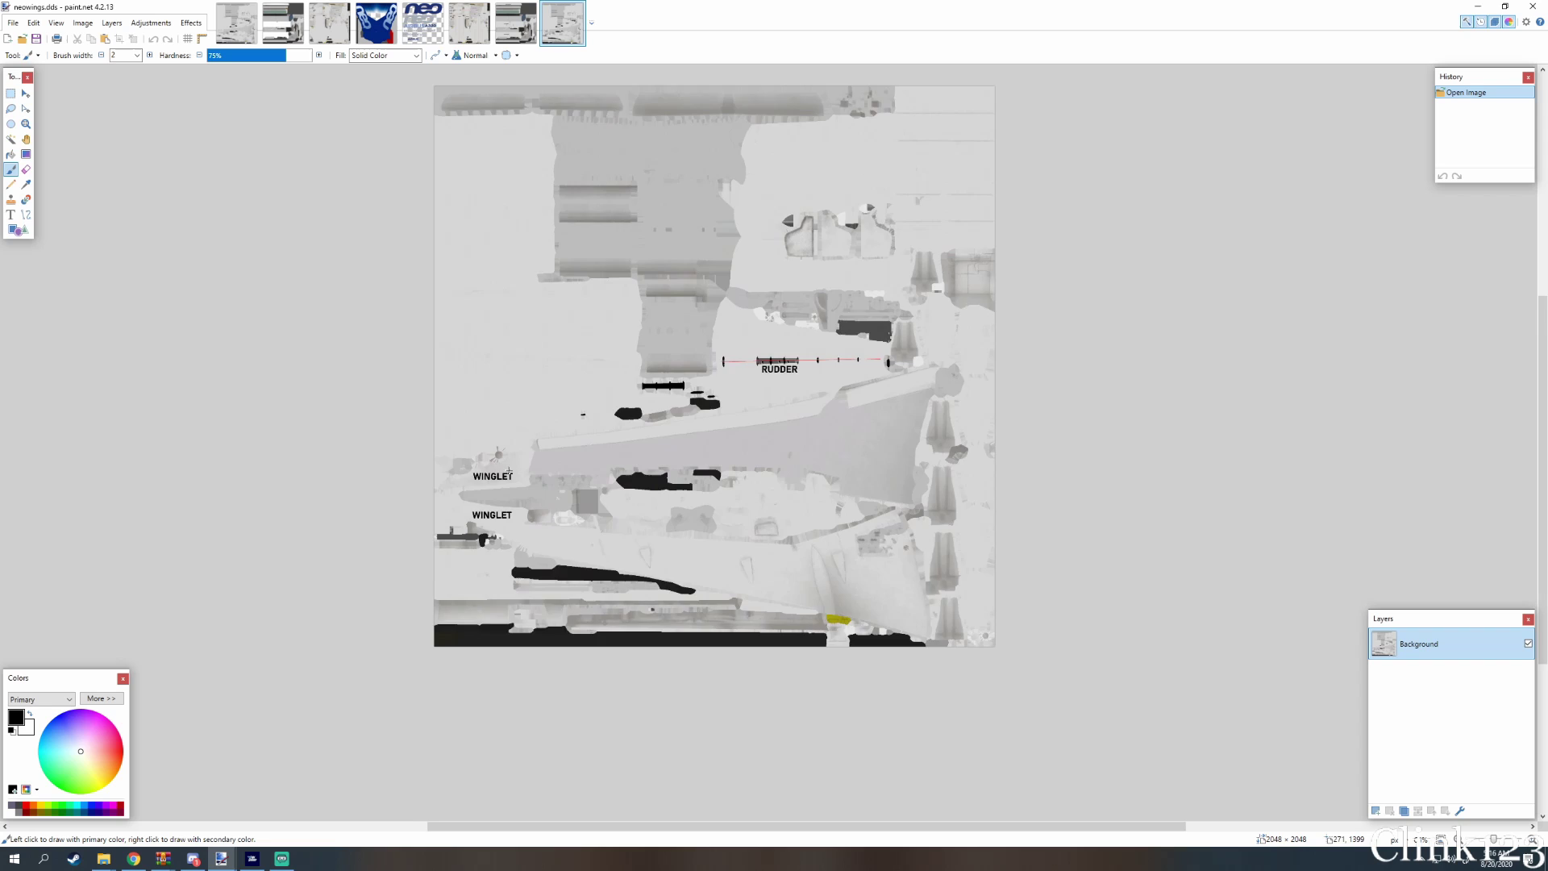
scroll(836, 362, "up", 4)
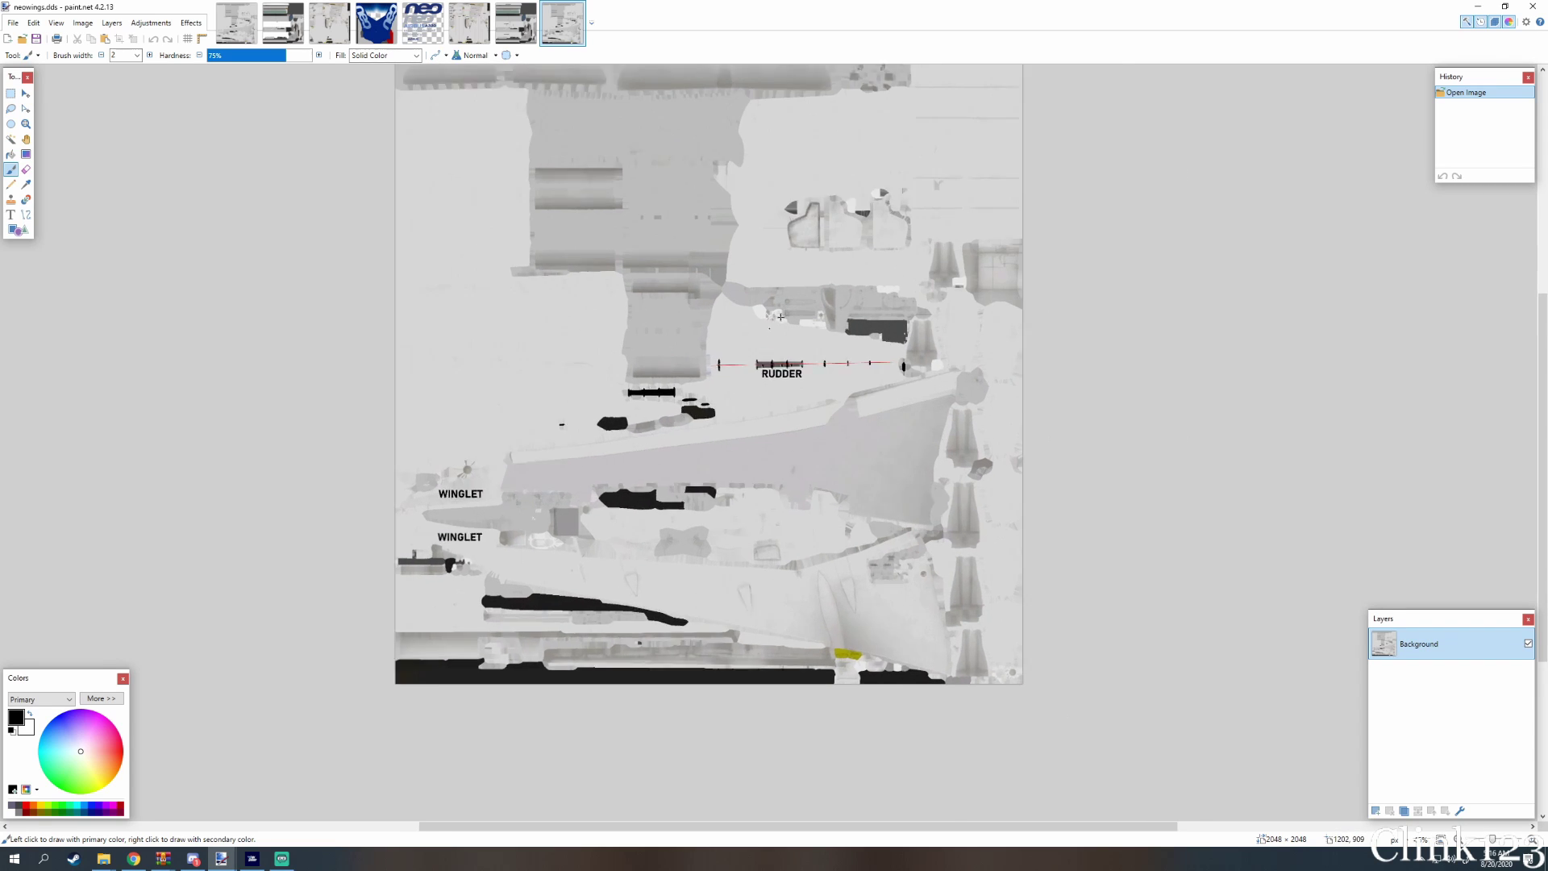
scroll(838, 359, "down", 6)
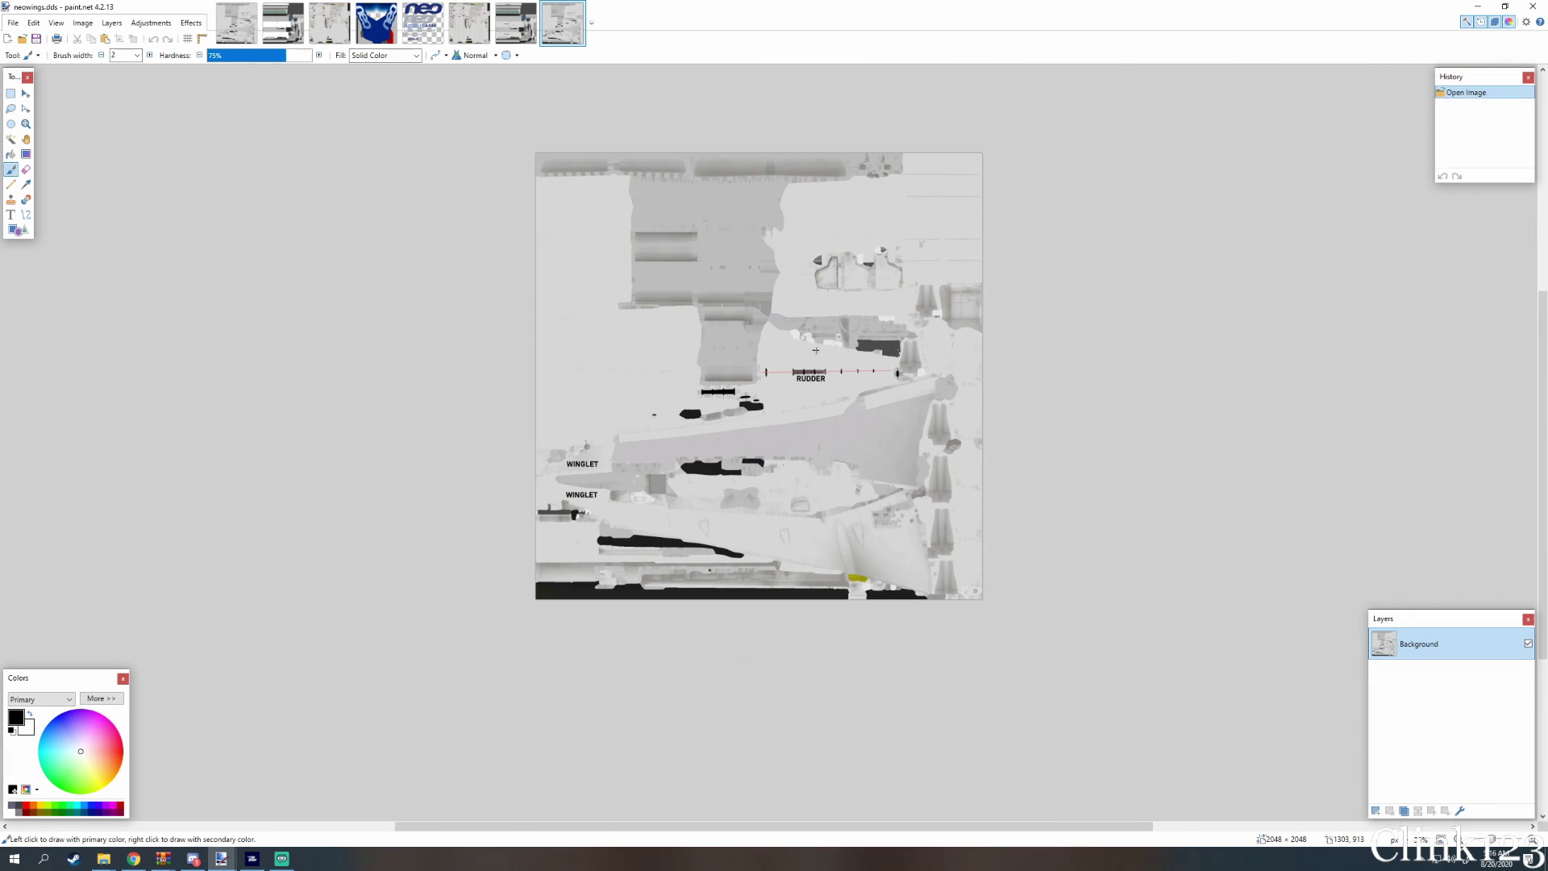
scroll(779, 372, "up", 3)
scroll(779, 372, "down", 2)
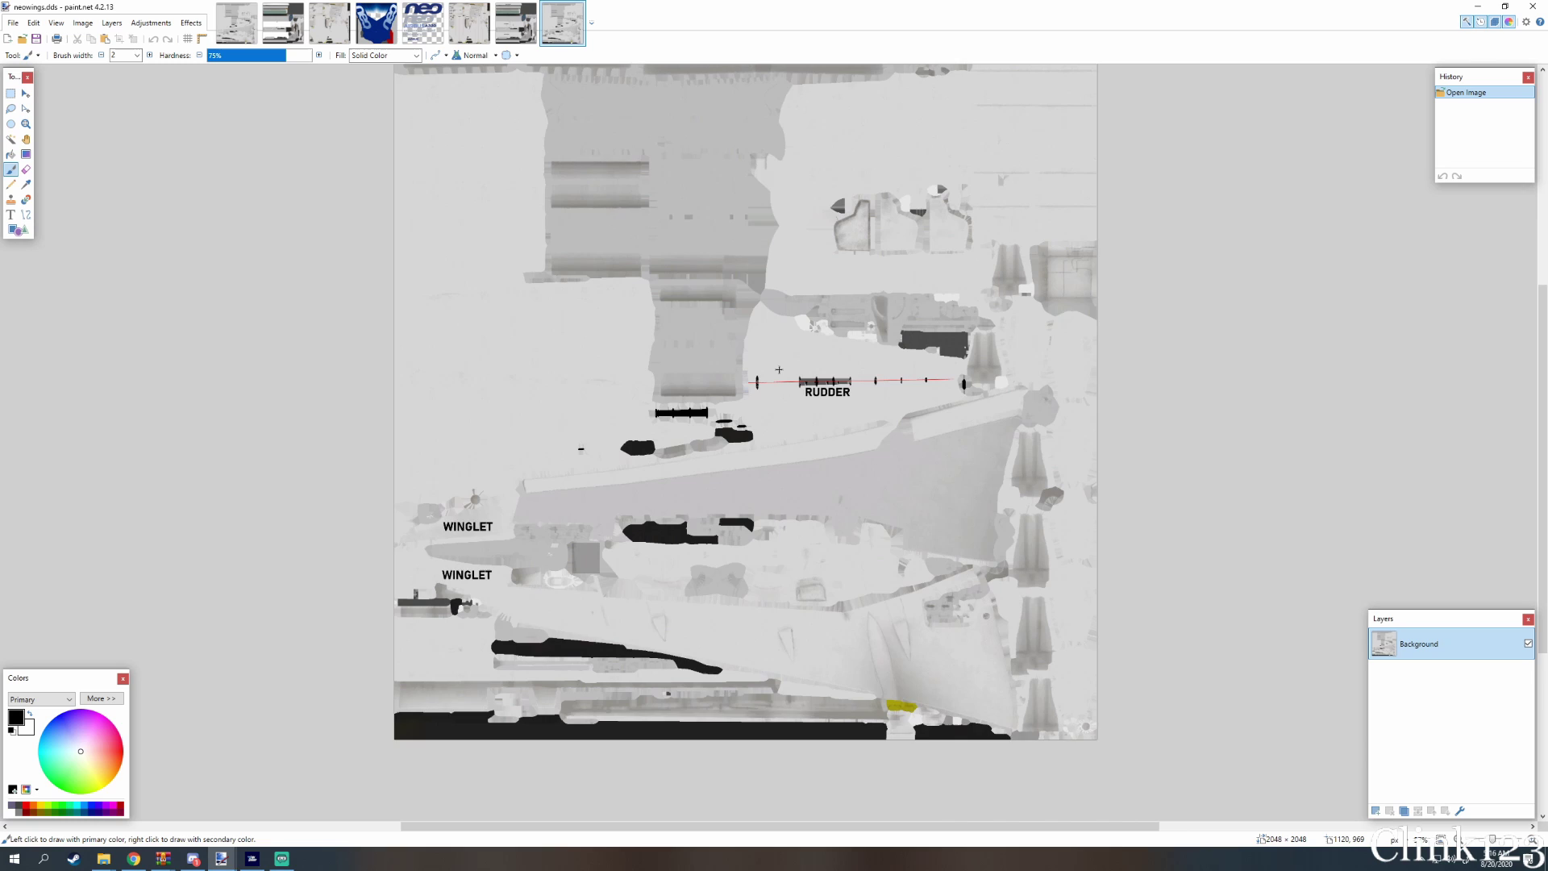
On a new layer over the wings texture, paint a 500-wide black stroke and adjust its opacity
left_click(1376, 811)
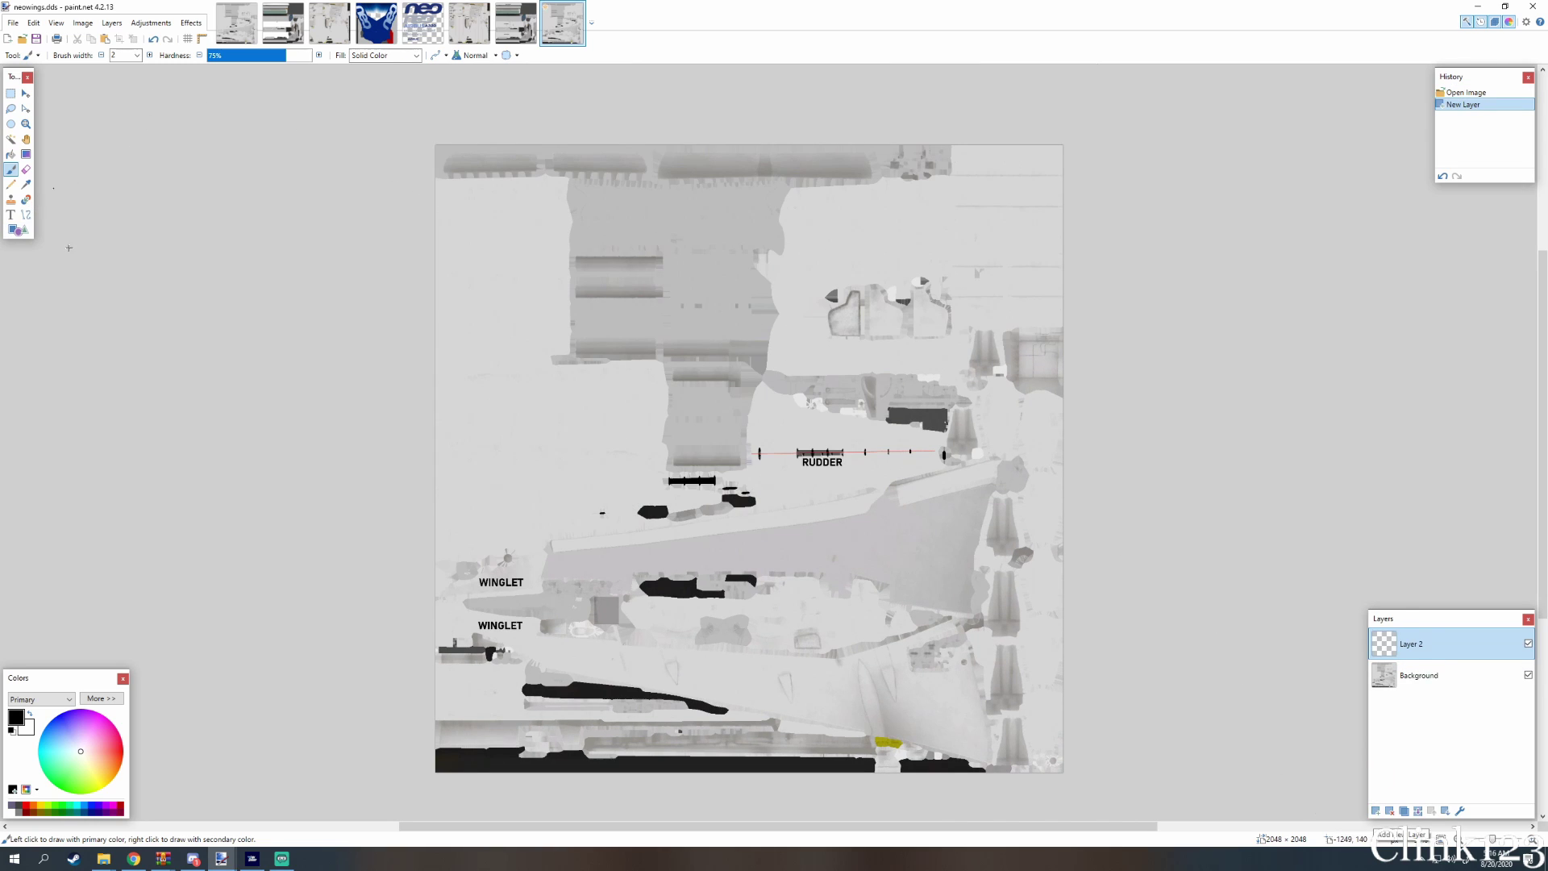
left_click(138, 55)
left_click(129, 299)
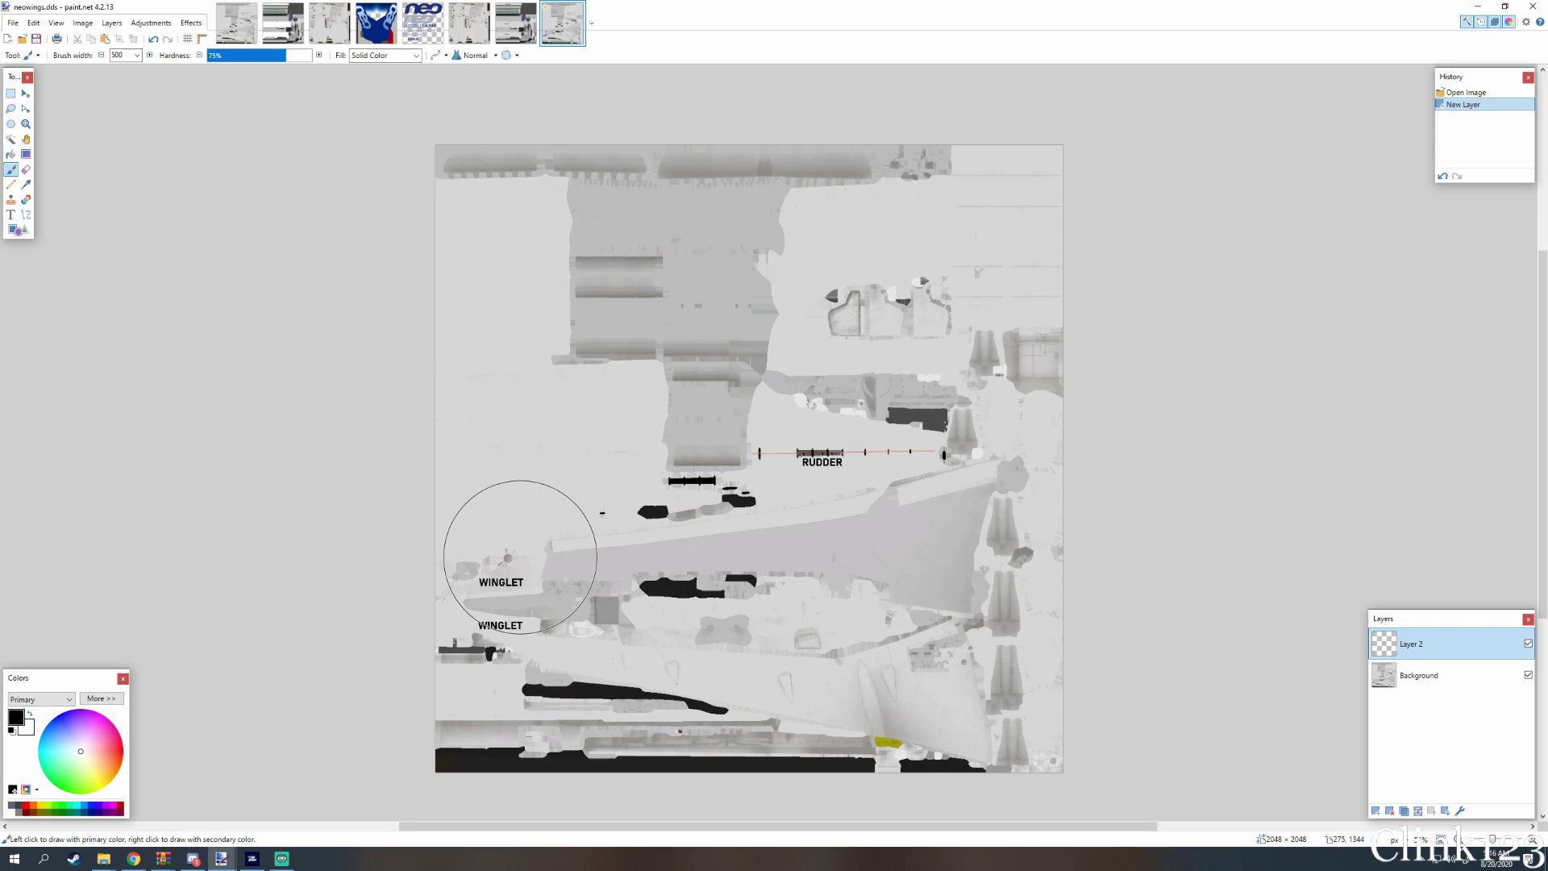
left_click_drag(520, 557, 928, 517)
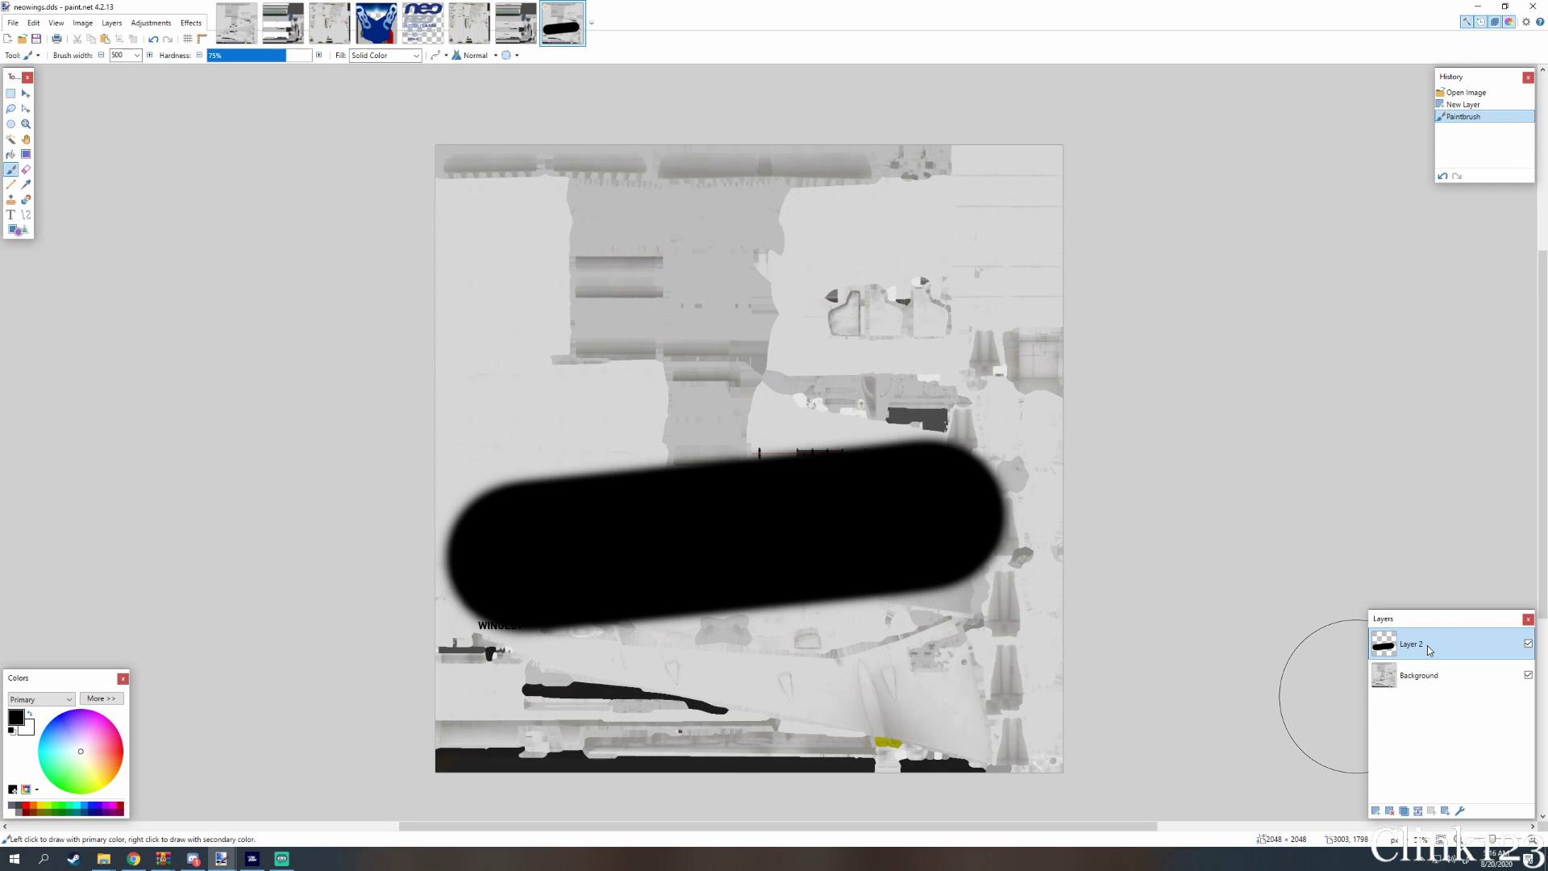
left_click(732, 461)
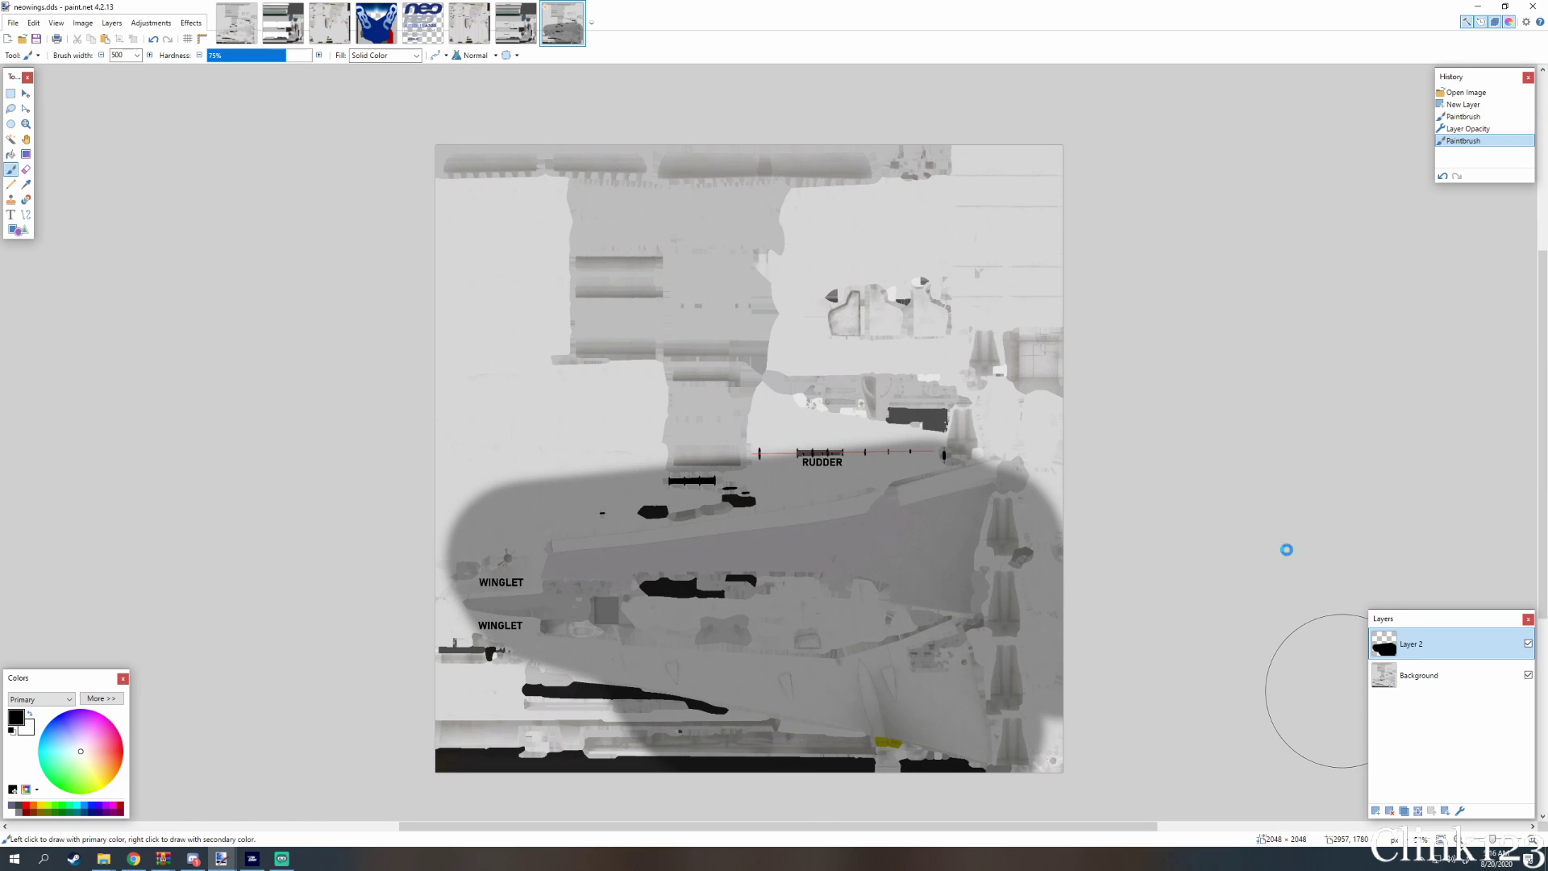
left_click_drag(732, 461, 948, 469)
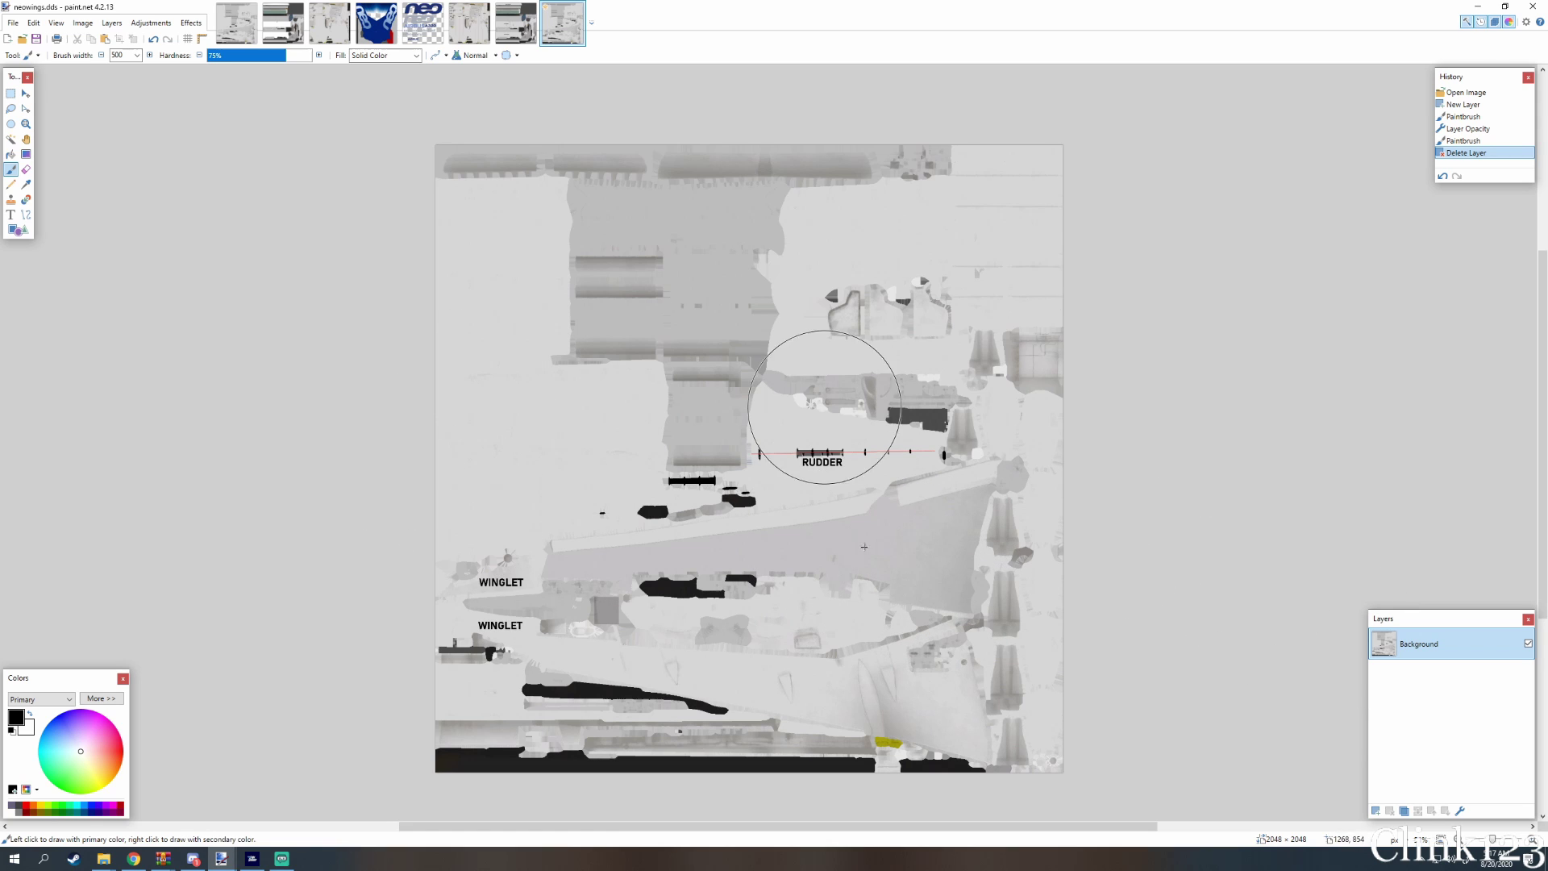
Switch to the engine cowling and paintkitneo images, then minimize paint.net
left_click(513, 32)
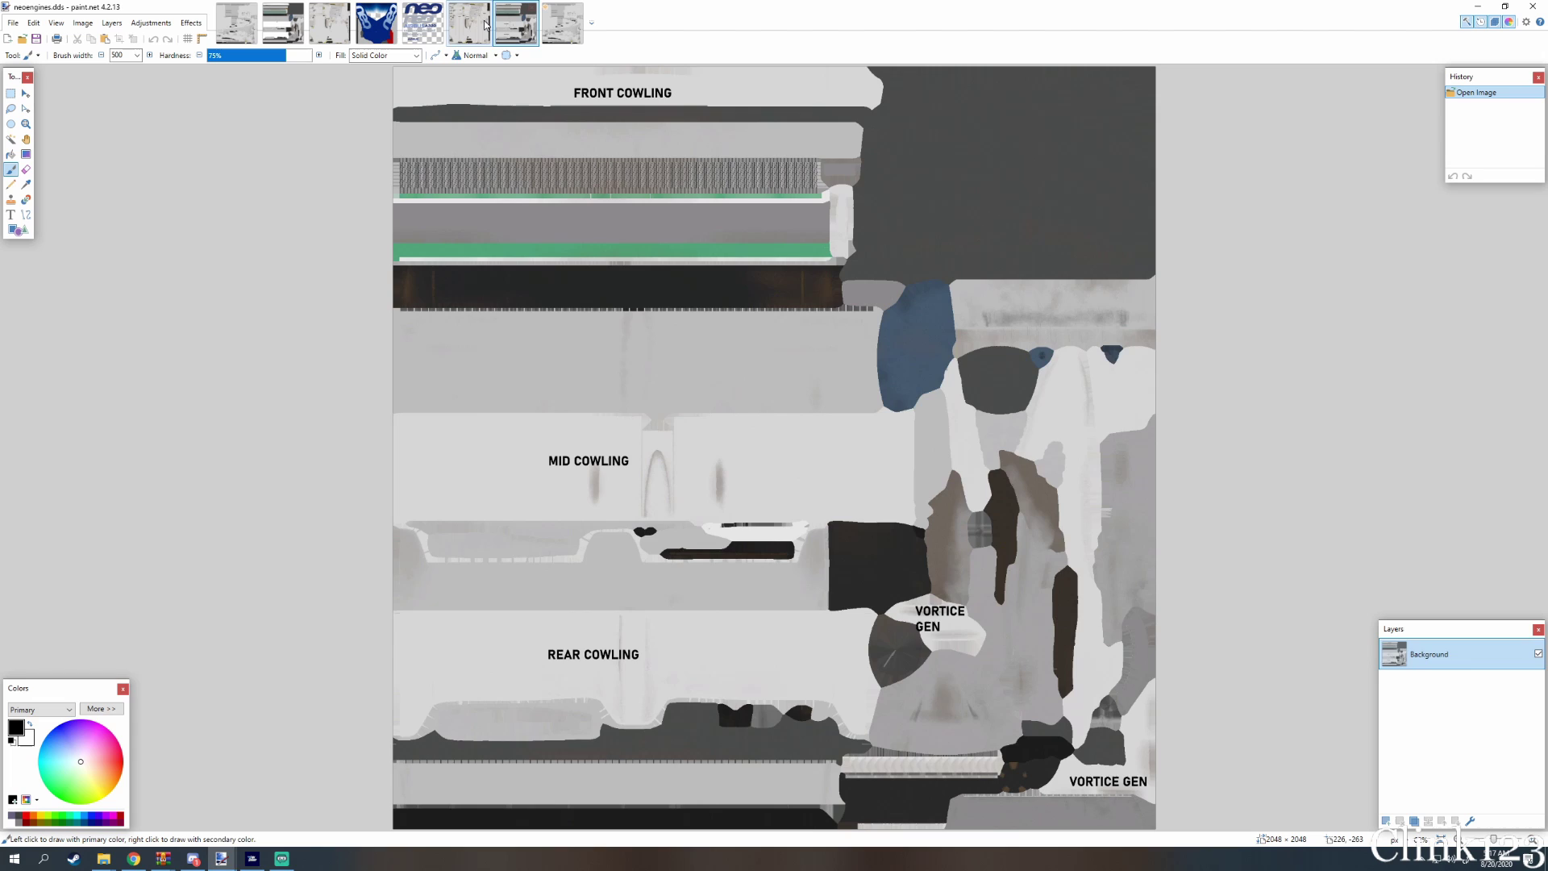
left_click(484, 24)
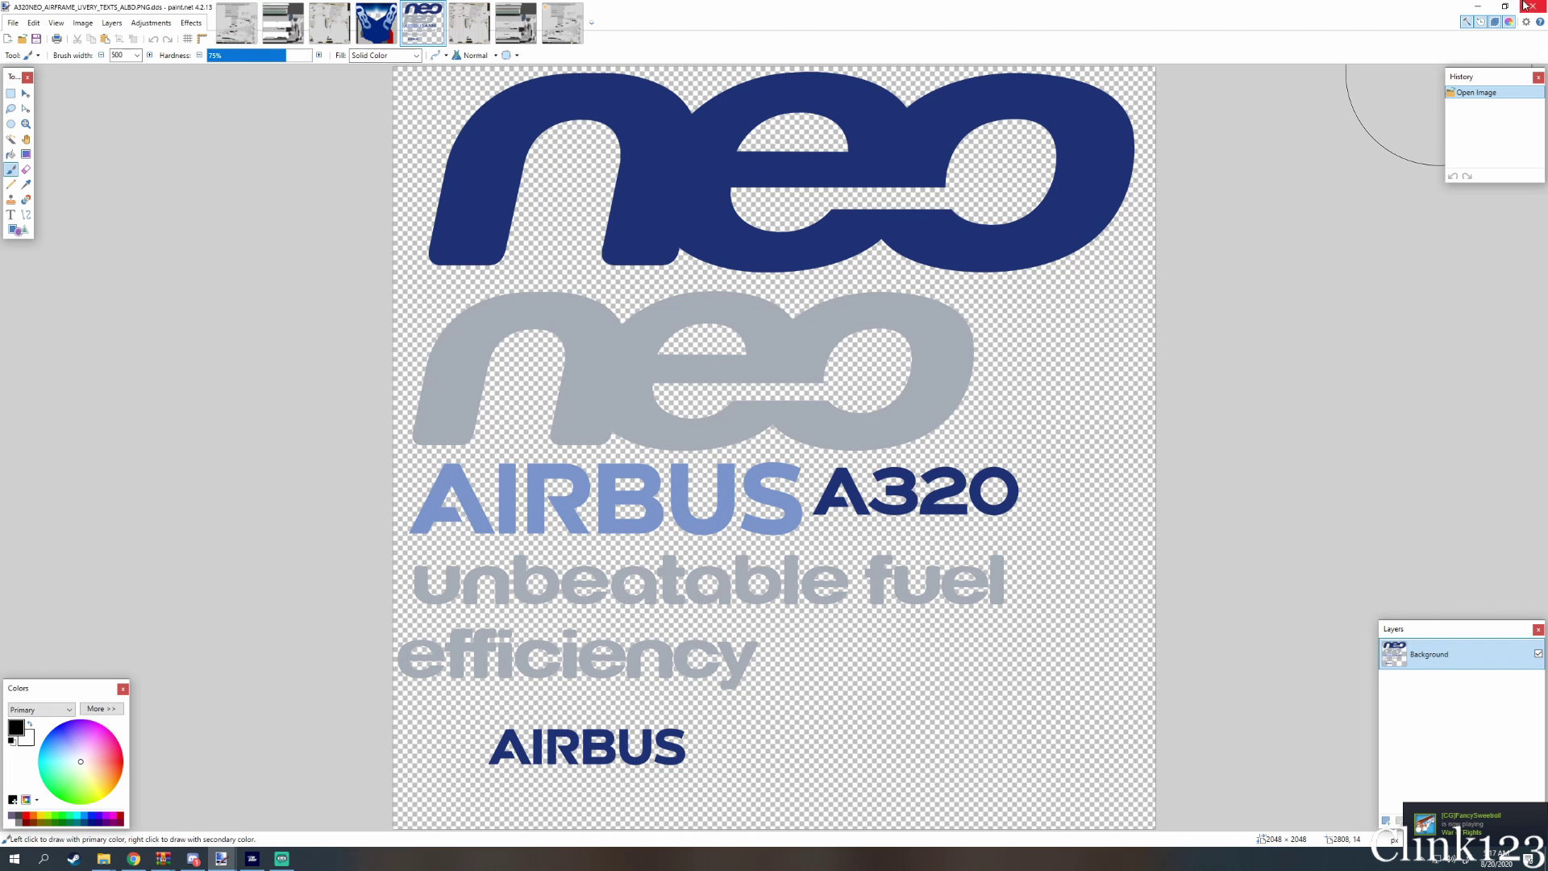
left_click(1482, 8)
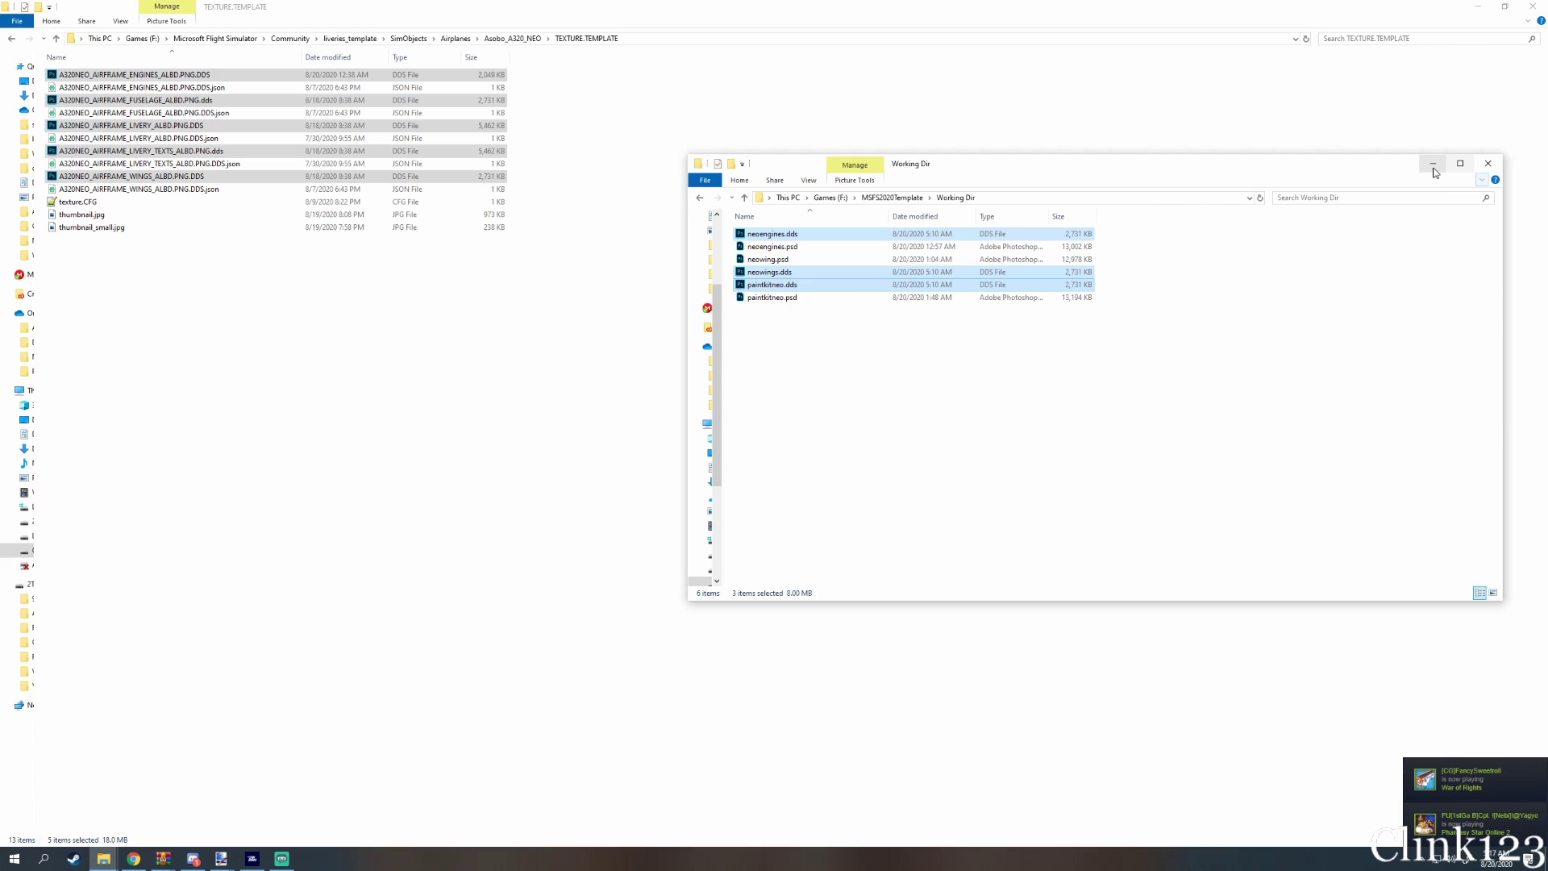
Minimize the Working Dir window and select A320NEO_AIRFRAME_WINGS_ALBD.PNG.DDS in TEXTURE.TEMPLATE
left_click(1460, 161)
left_click(576, 379)
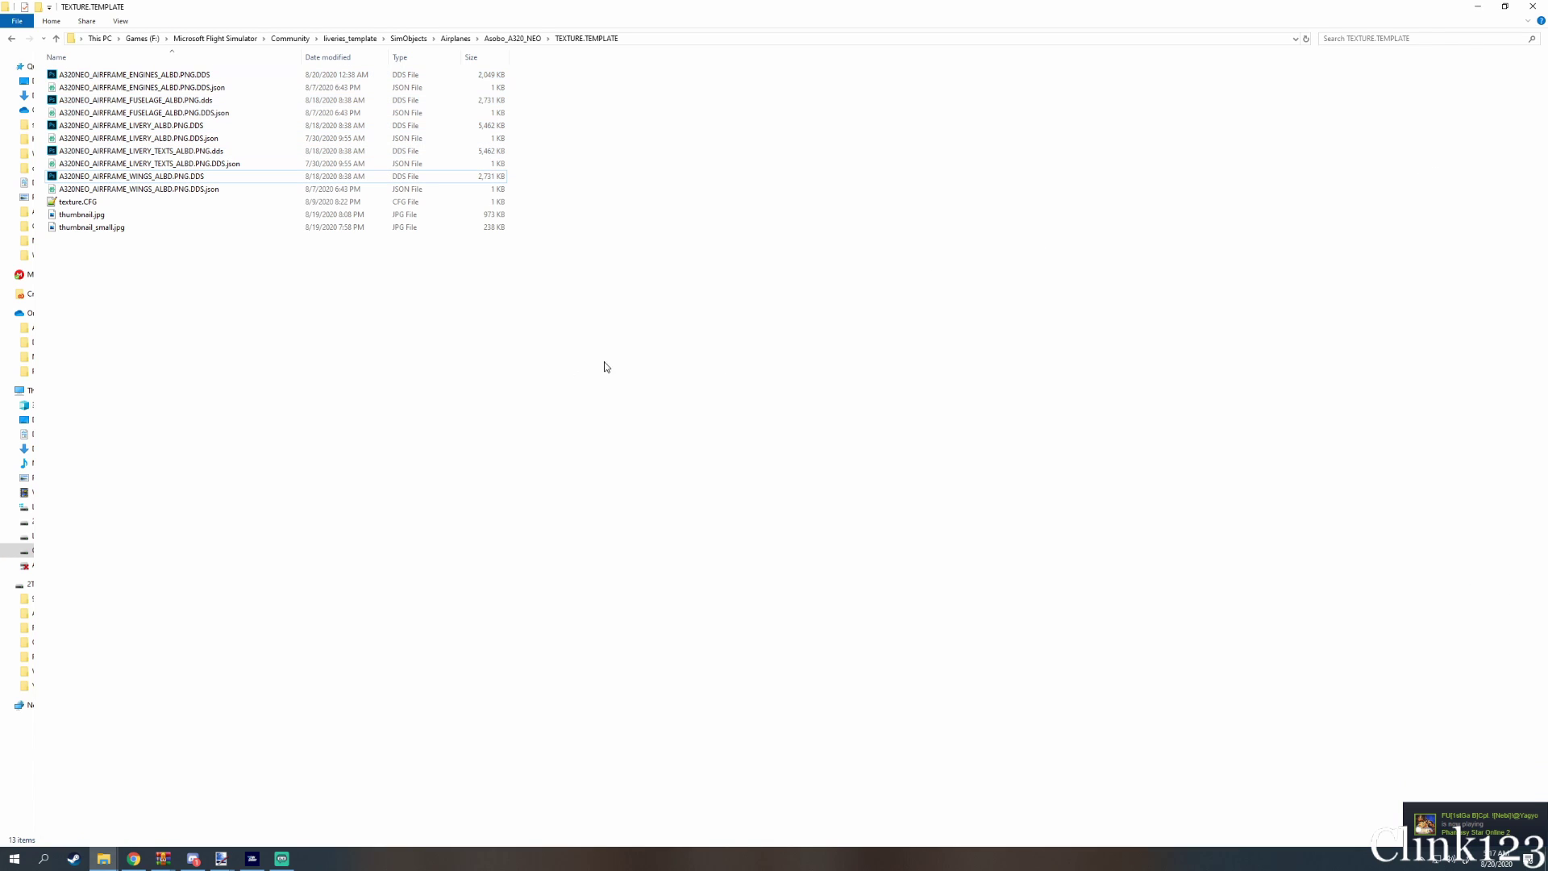
left_click(281, 183)
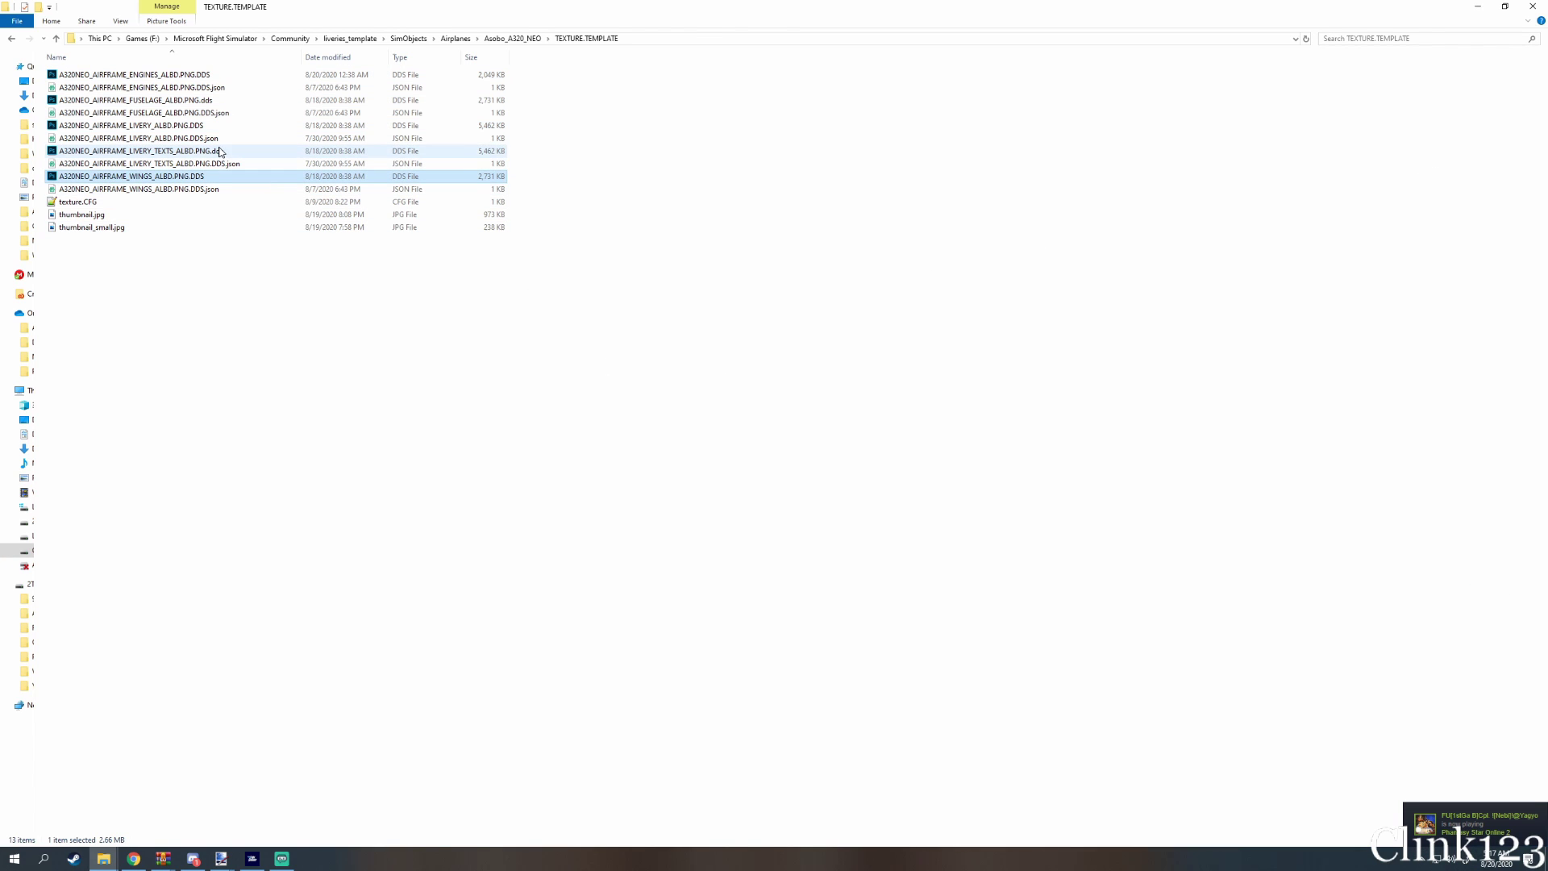
left_click(170, 126)
key("Up")
key("Up")
key("Up")
key("Up")
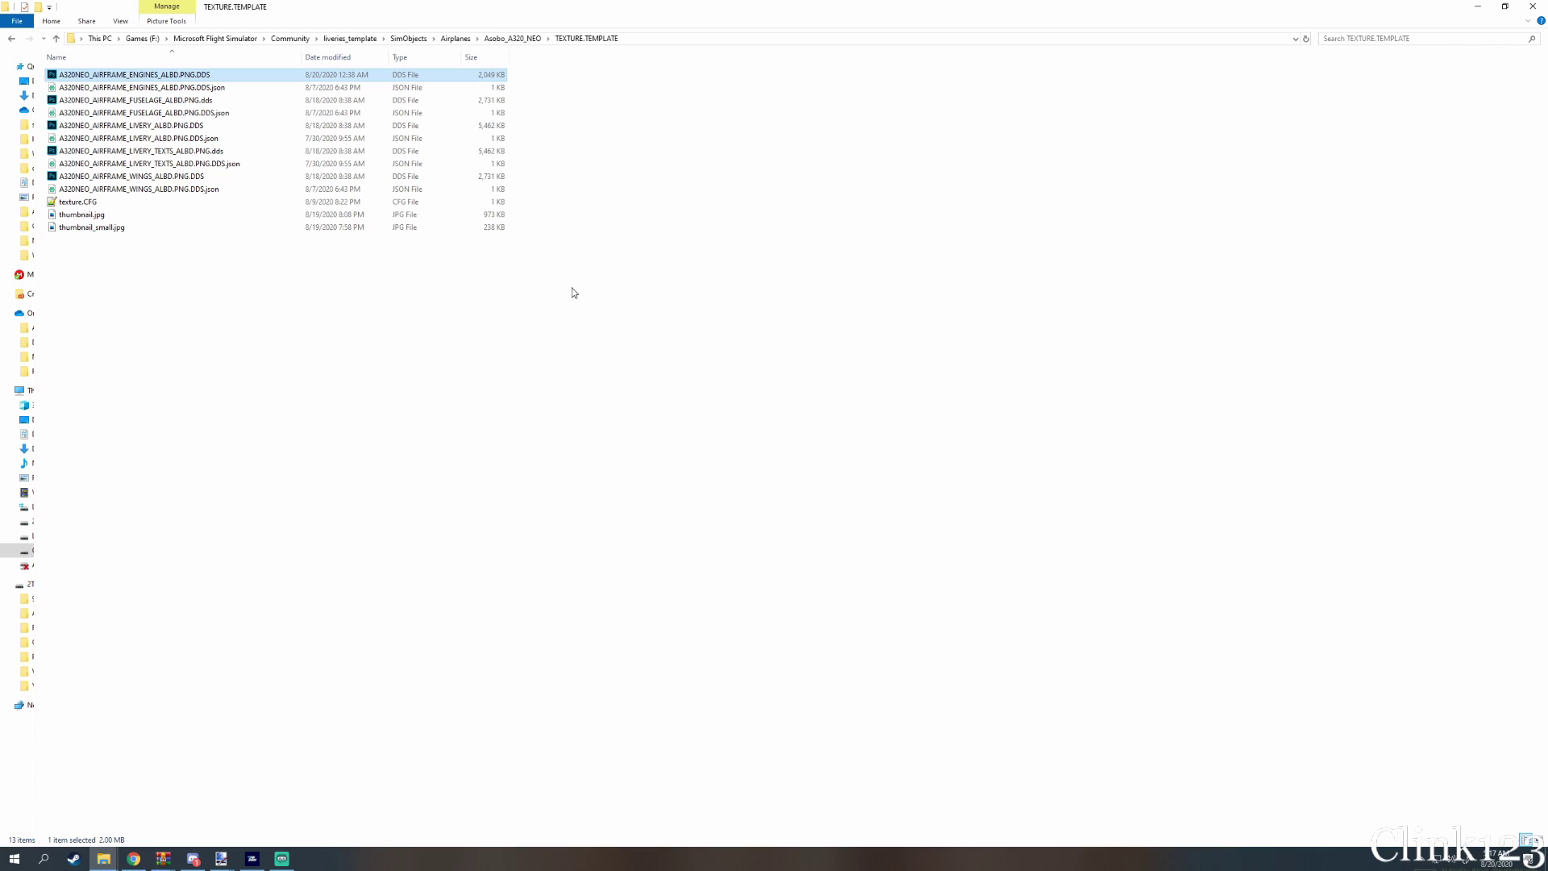
left_click(175, 181)
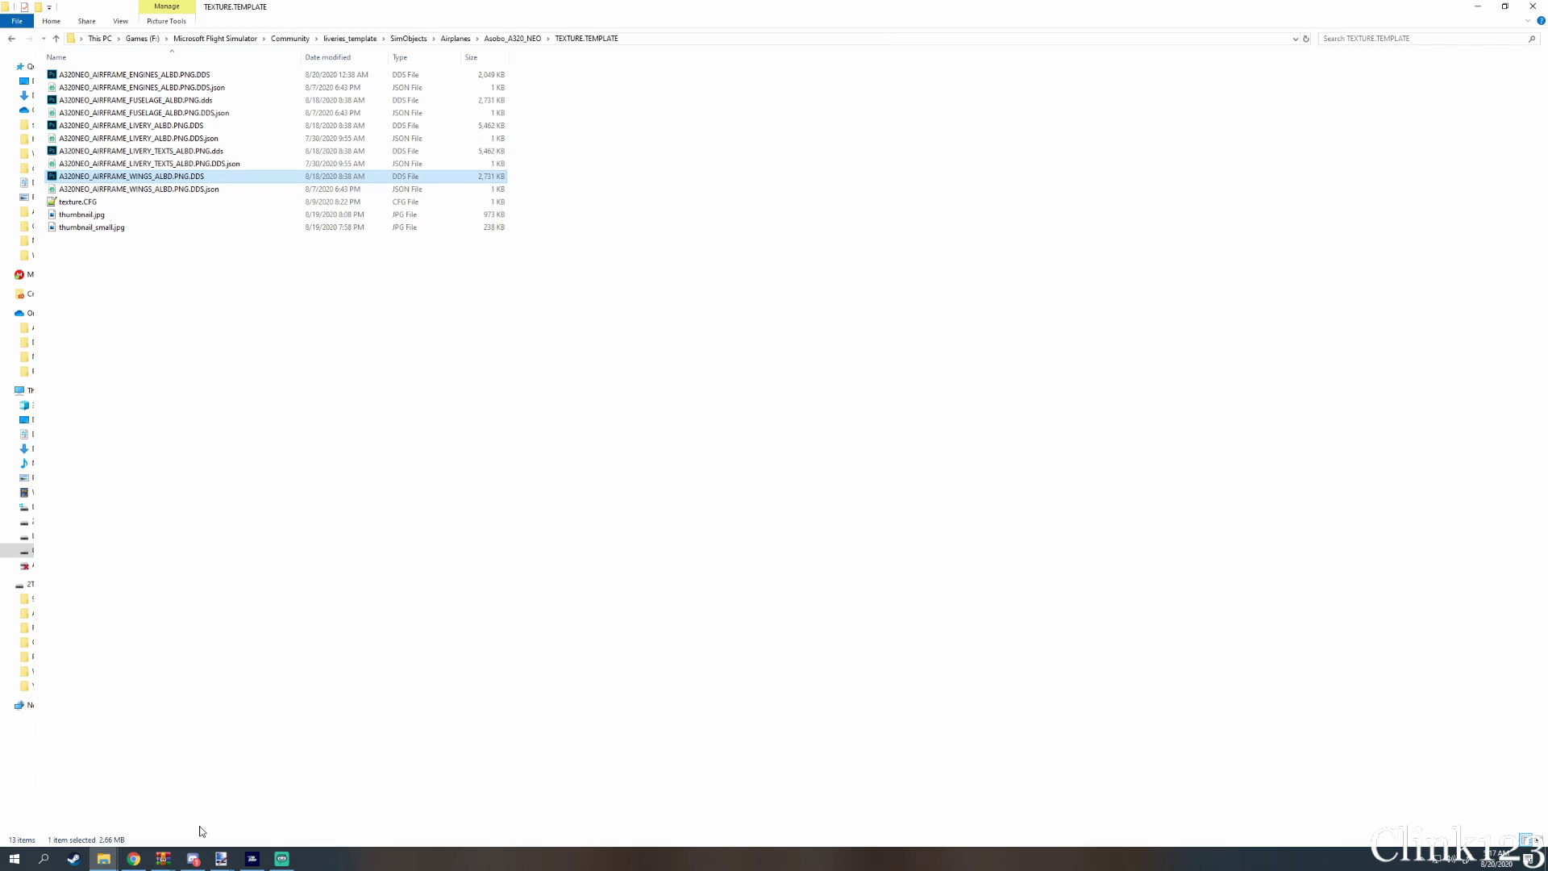
Switch to Flight Simulator, go to Profile > My Hangar and show the Default and TEMPLATE liveries
left_click(255, 857)
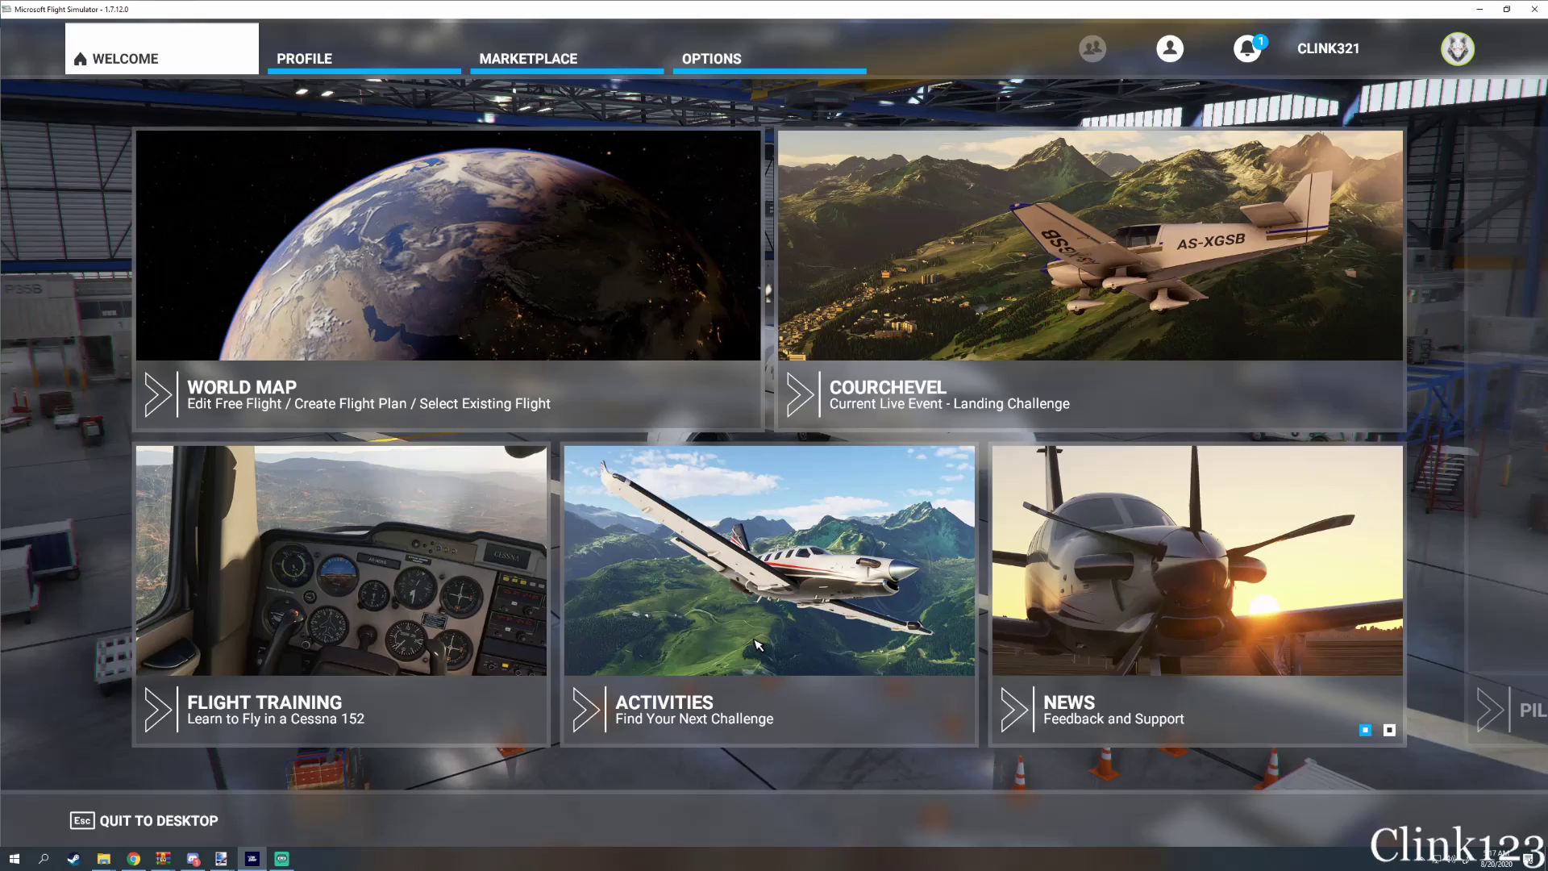
left_click(391, 61)
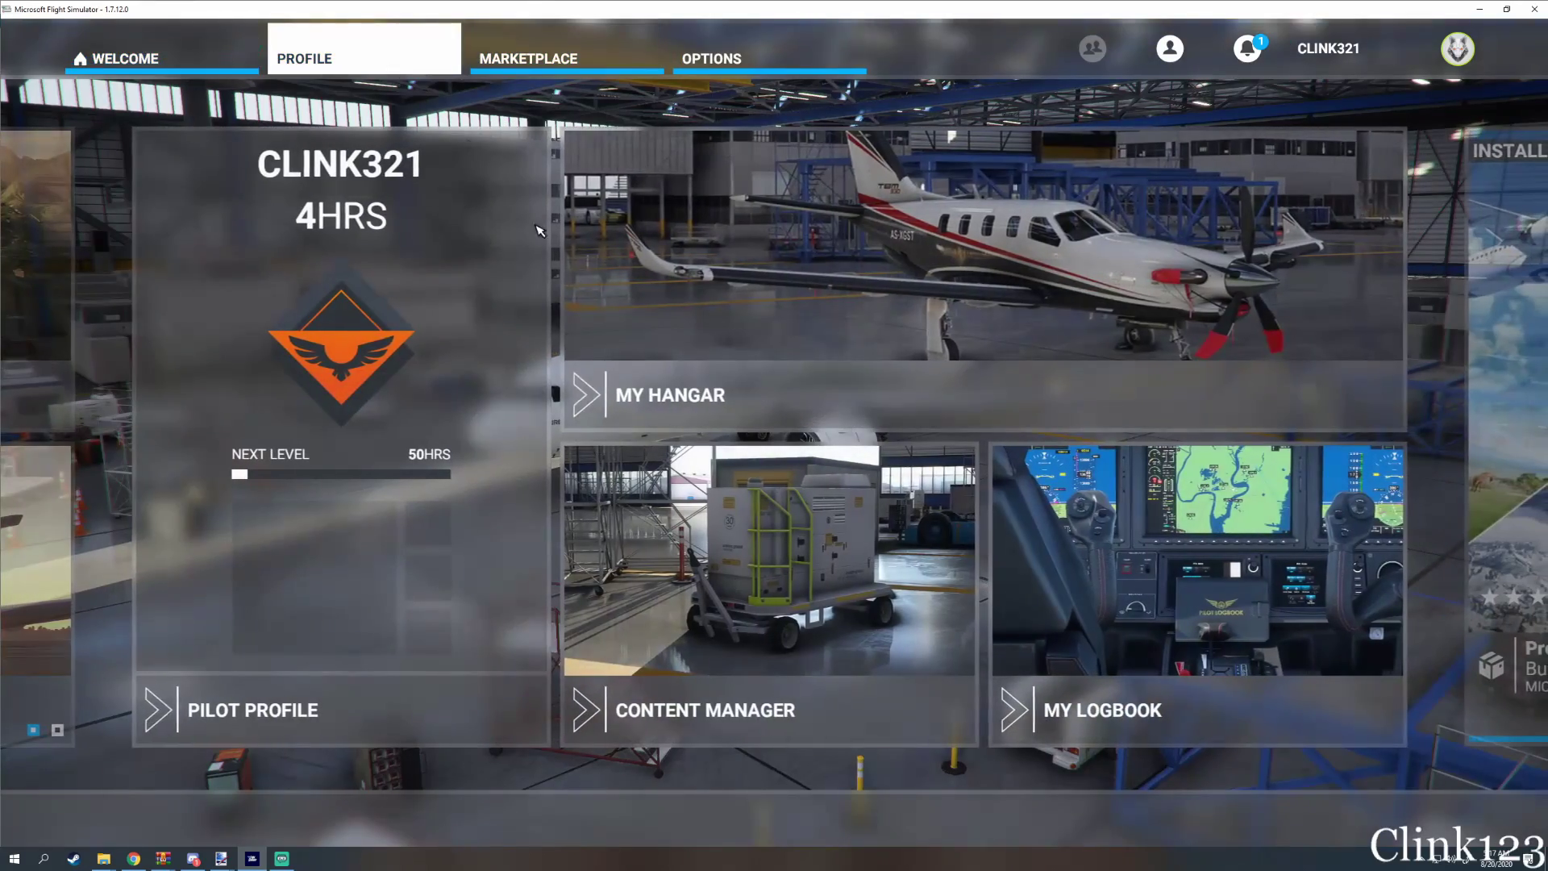
left_click(747, 405)
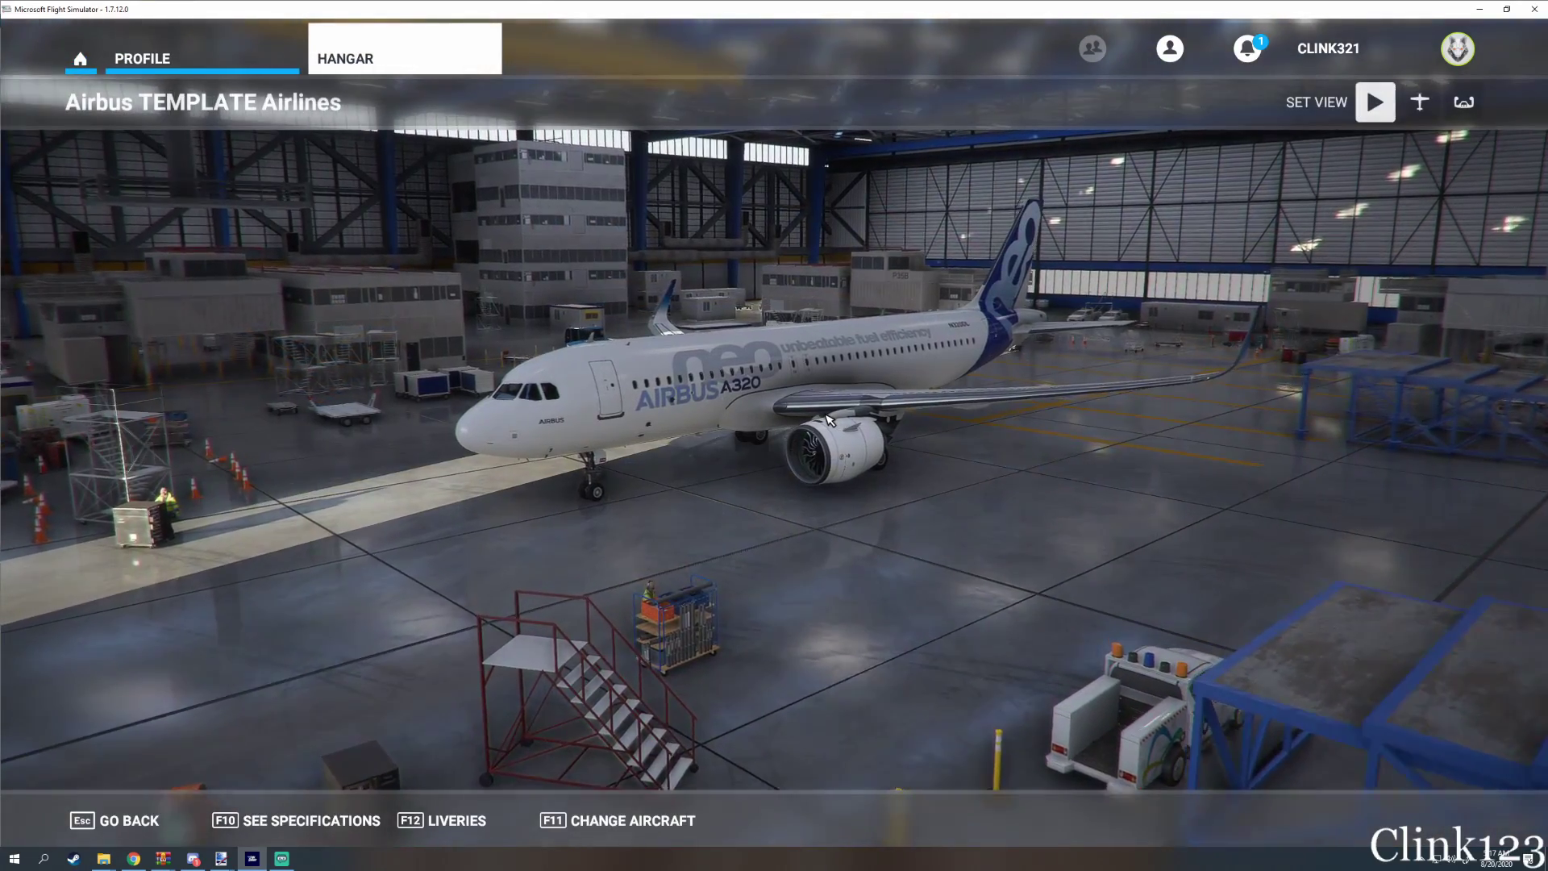
left_click(457, 820)
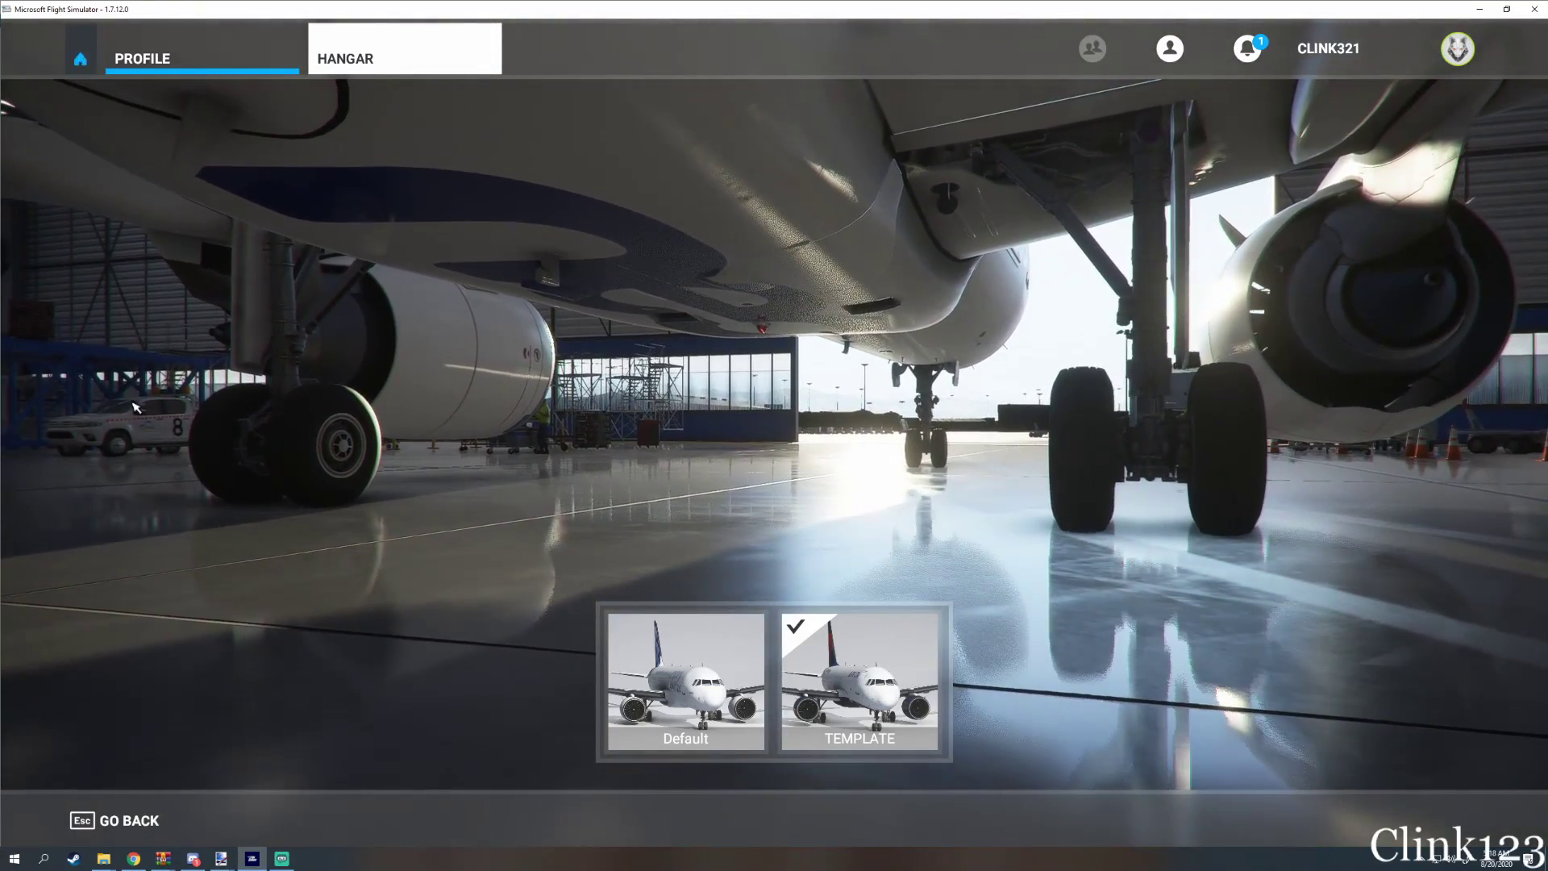
Turn Developer Mode on under Options > General > Developers
key("Escape")
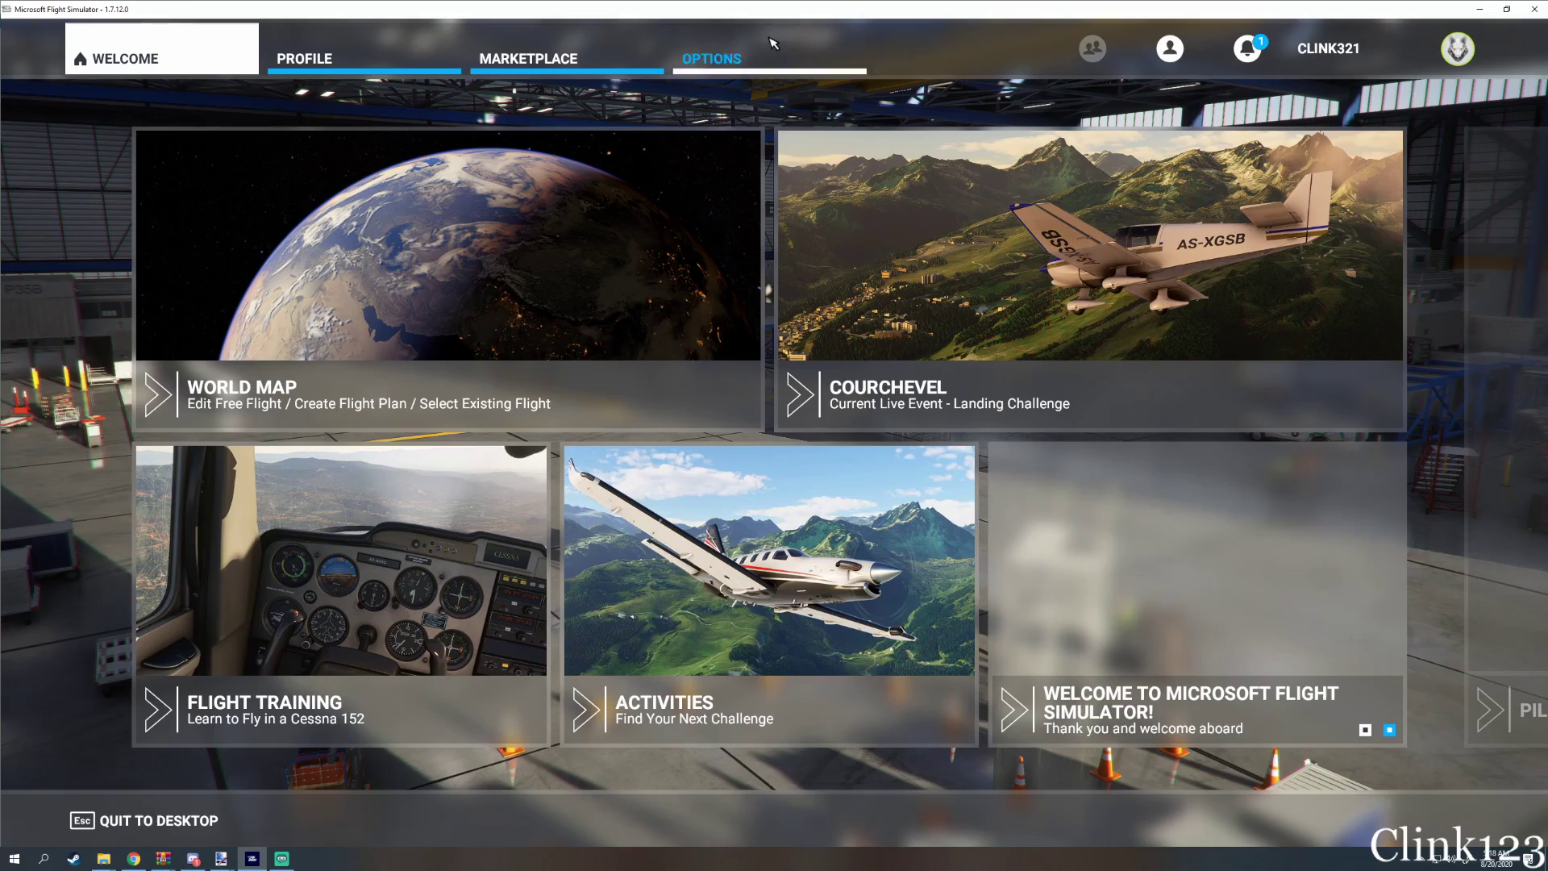
left_click(773, 44)
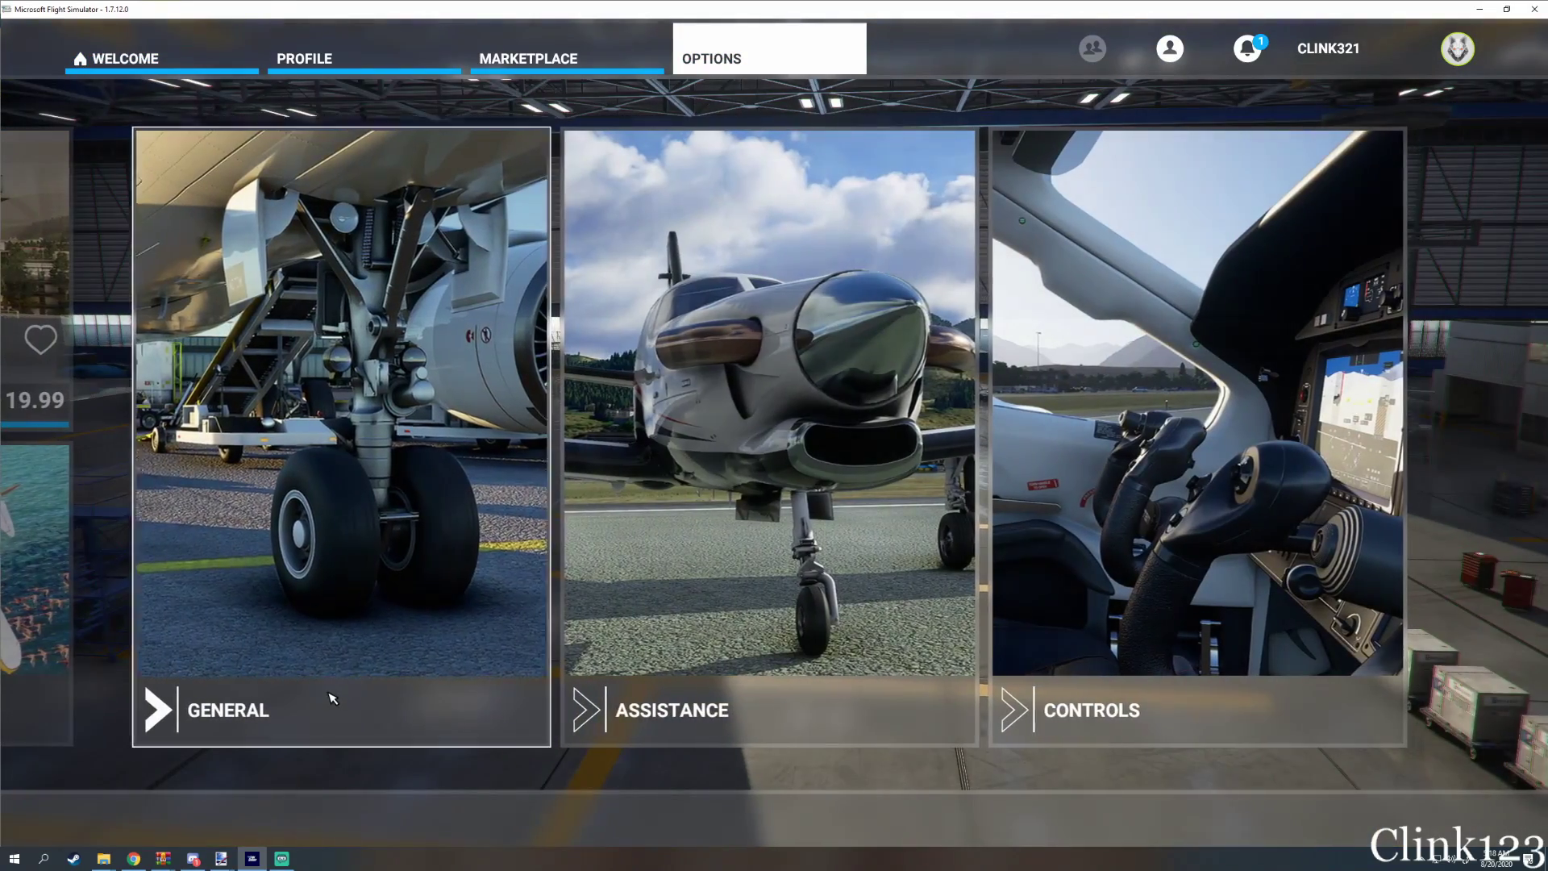
left_click(332, 699)
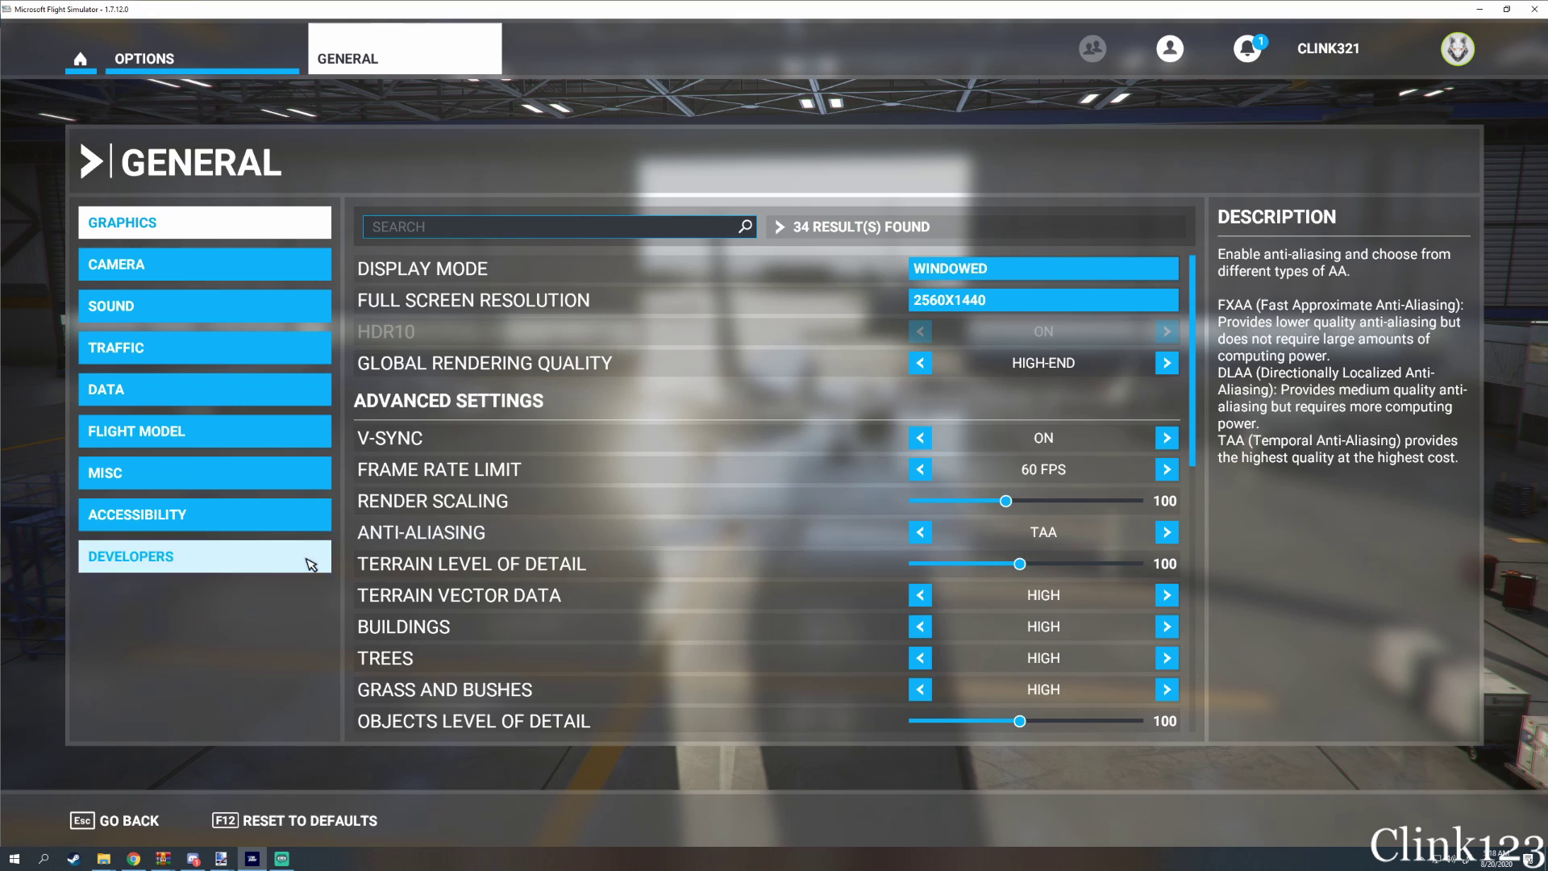
left_click(134, 564)
left_click(1182, 221)
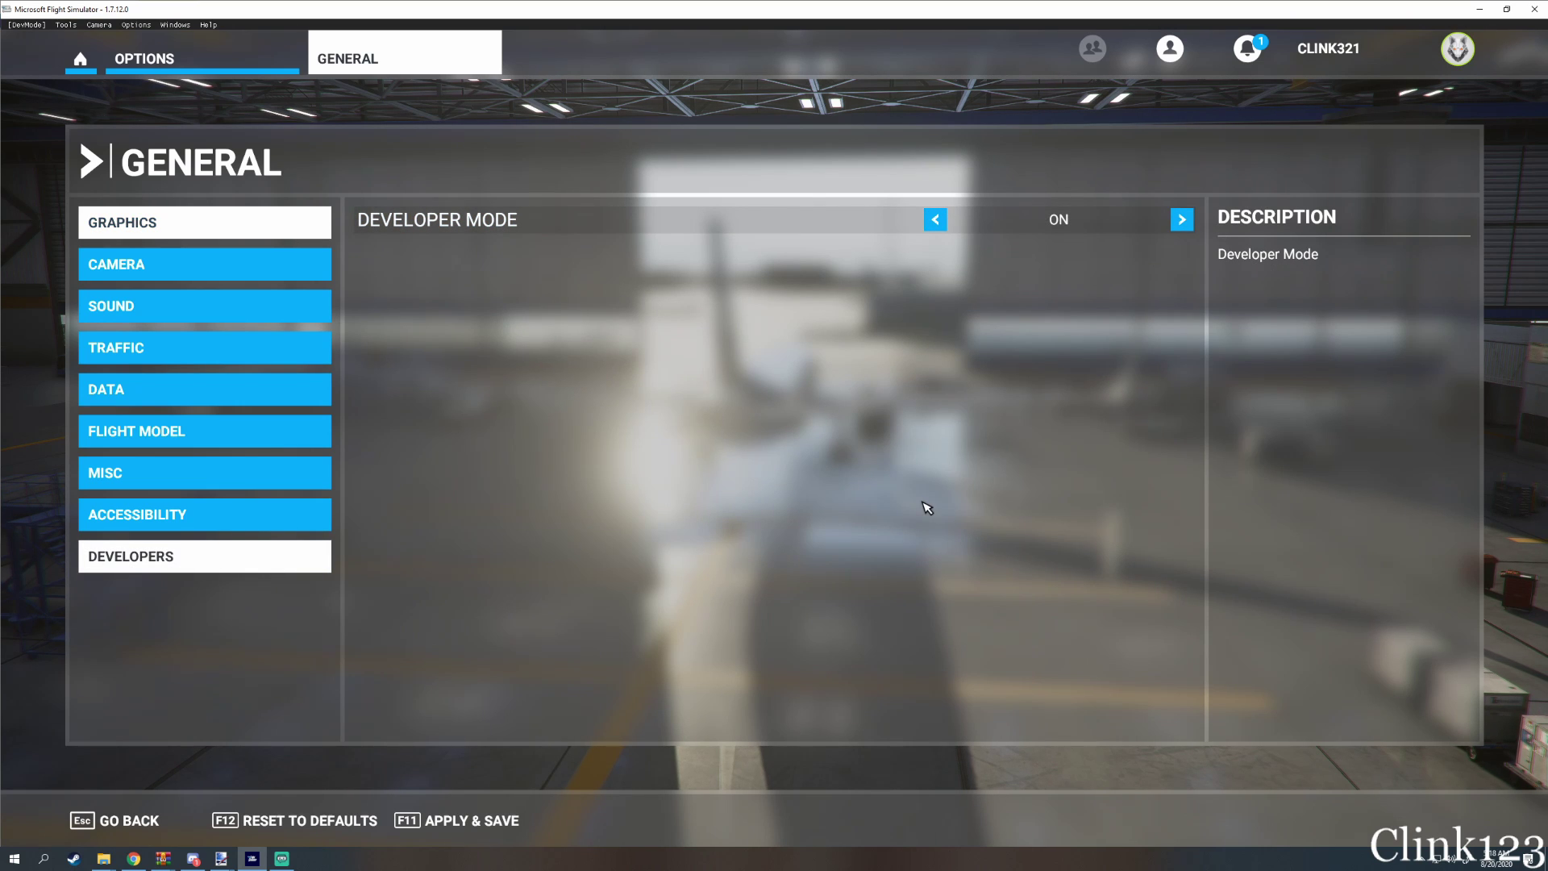
Create the MyProject project and add an ArtProj package to it
left_click(27, 25)
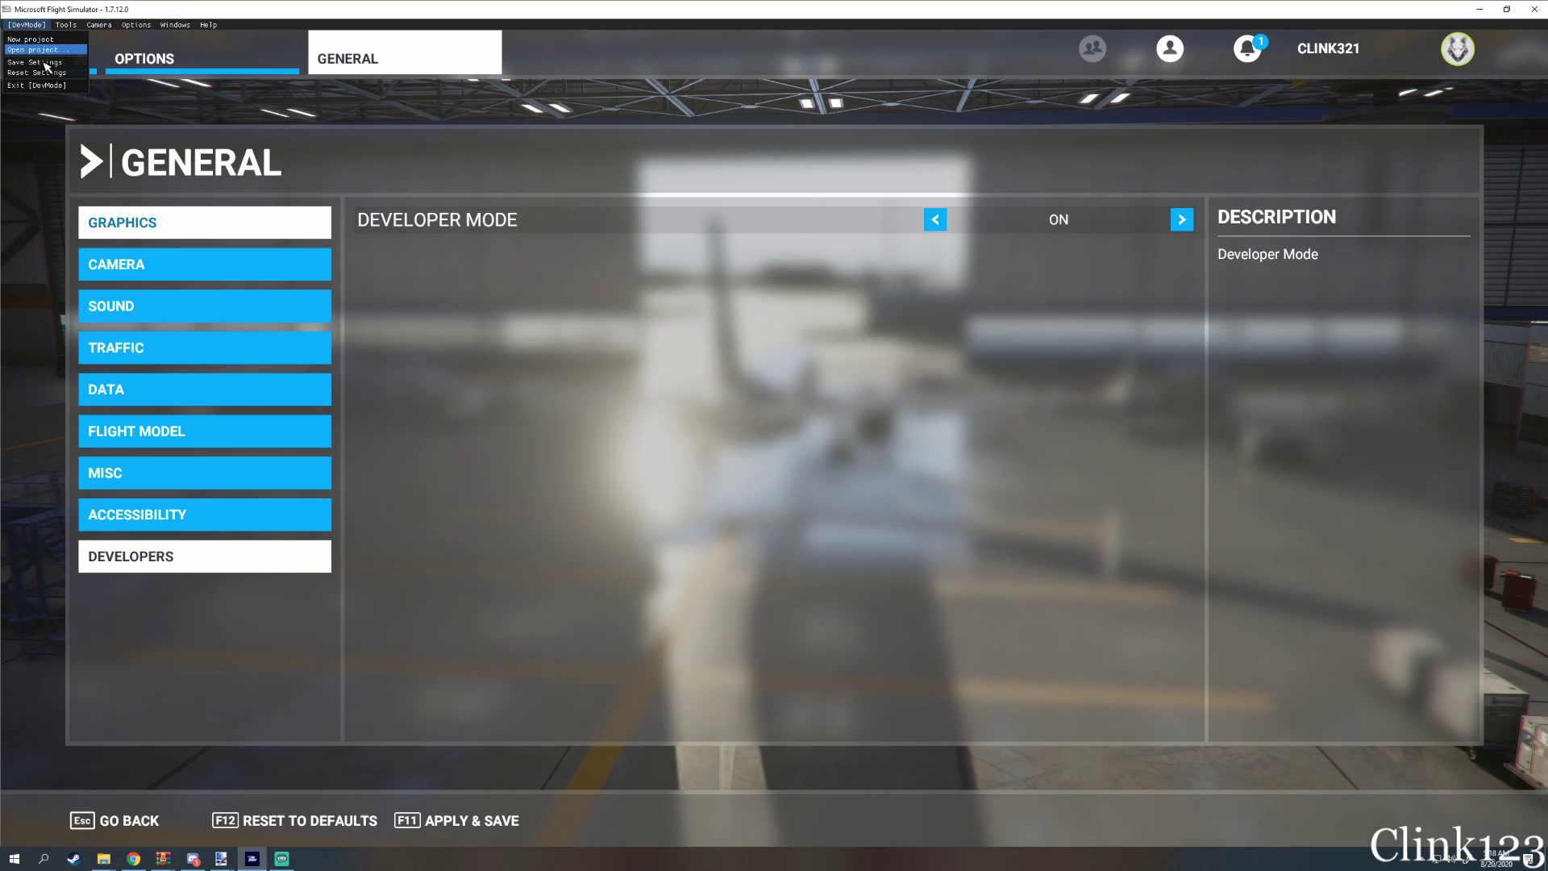
left_click(31, 39)
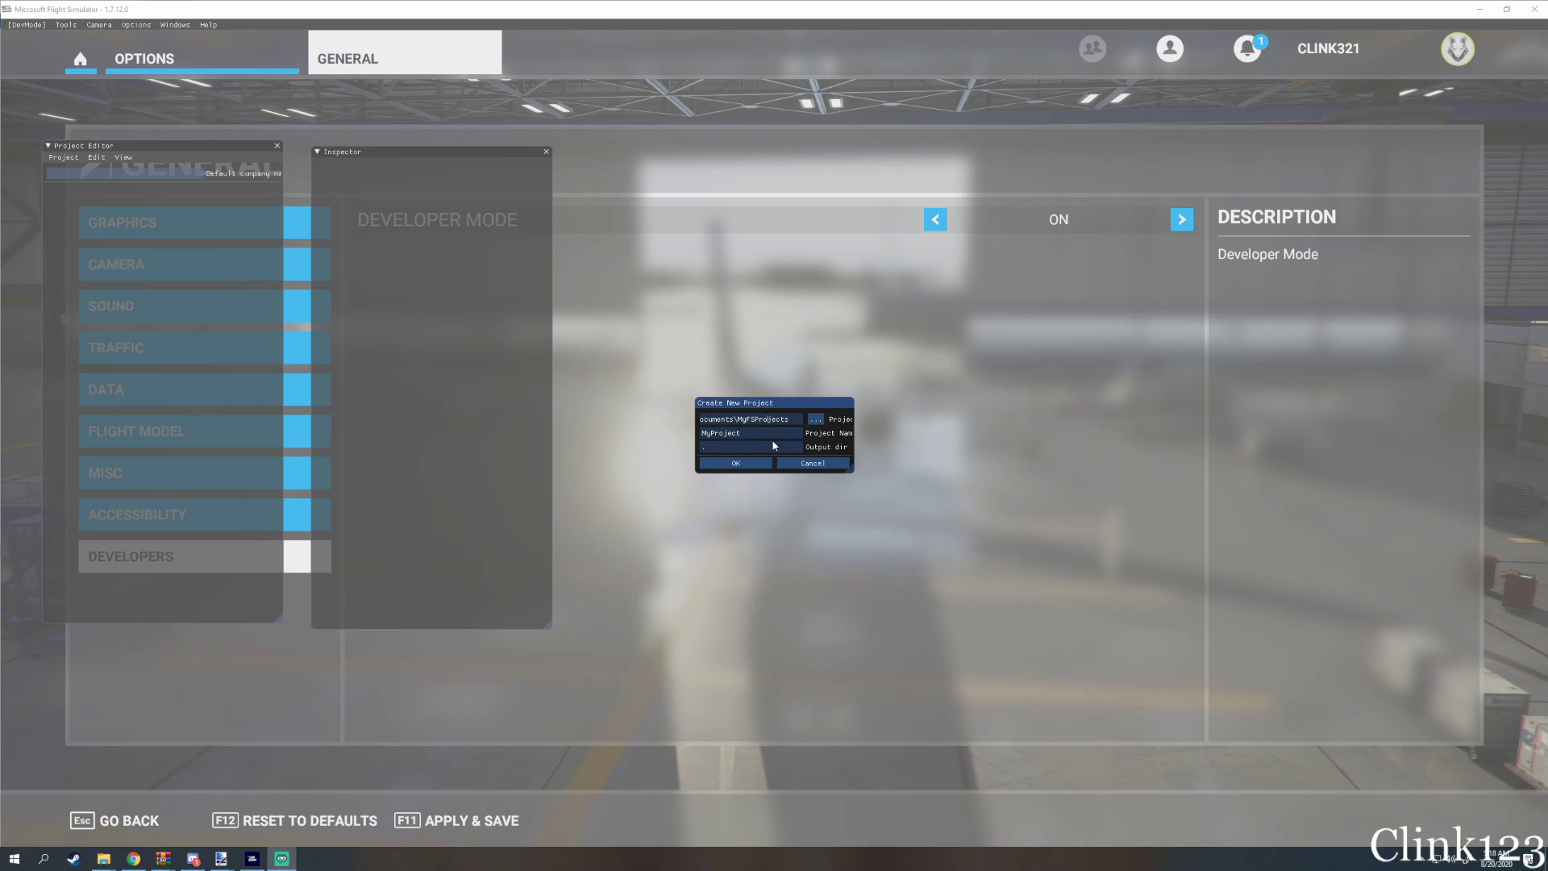
left_click(735, 465)
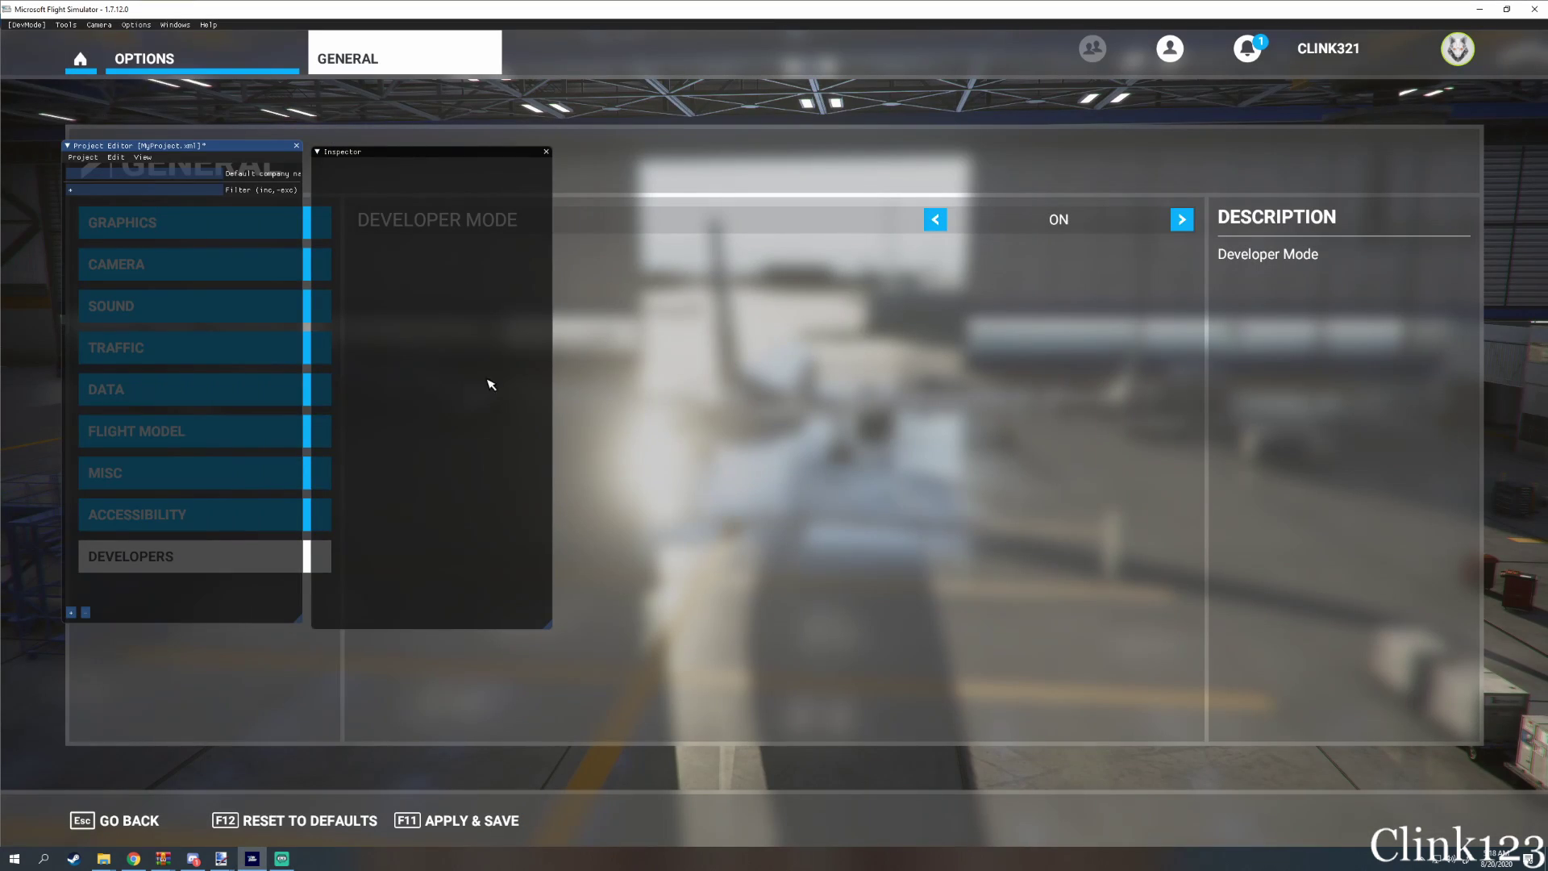
left_click(73, 613)
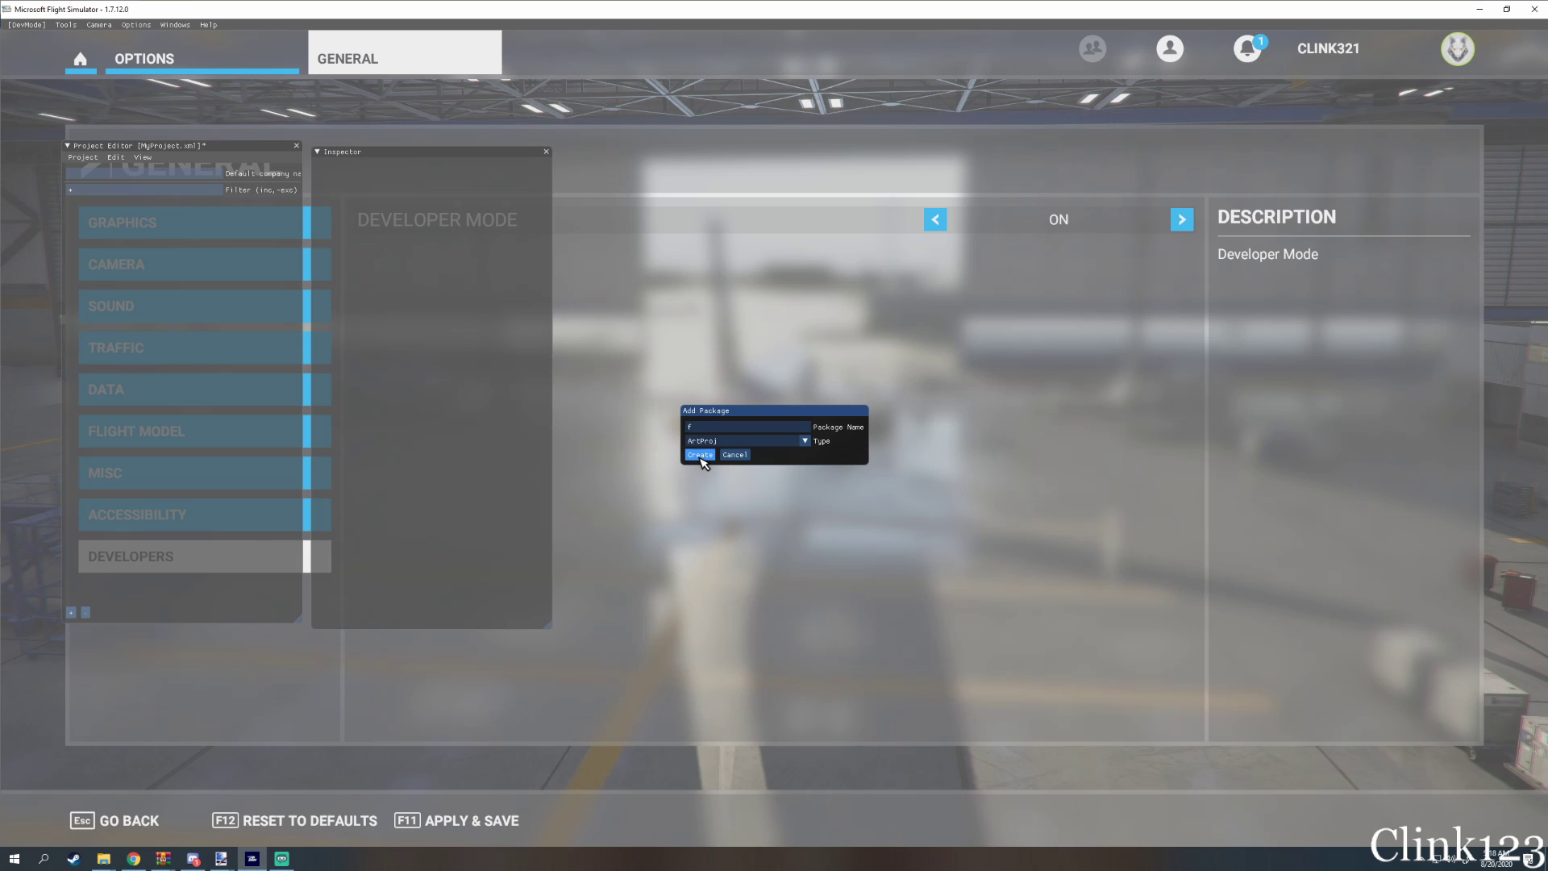
left_click(700, 455)
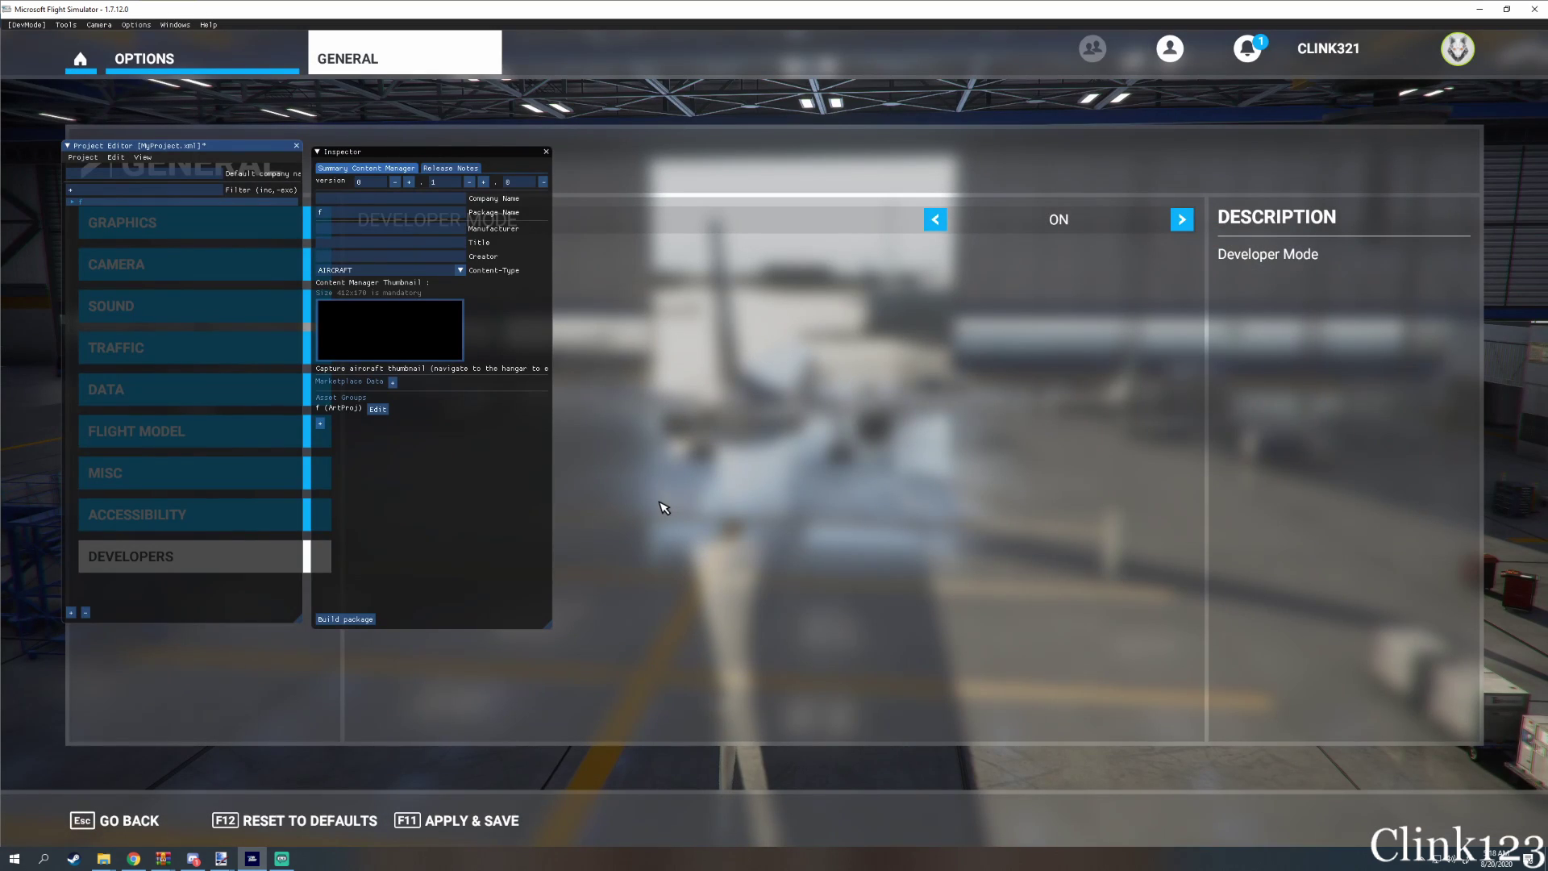
mouse_move(428, 177)
left_mouse_down()
mouse_move(531, 179)
mouse_move(451, 202)
mouse_move(436, 179)
left_mouse_up()
Check the project editor's package details, then apply and save the Developer Mode setting
left_click(172, 26)
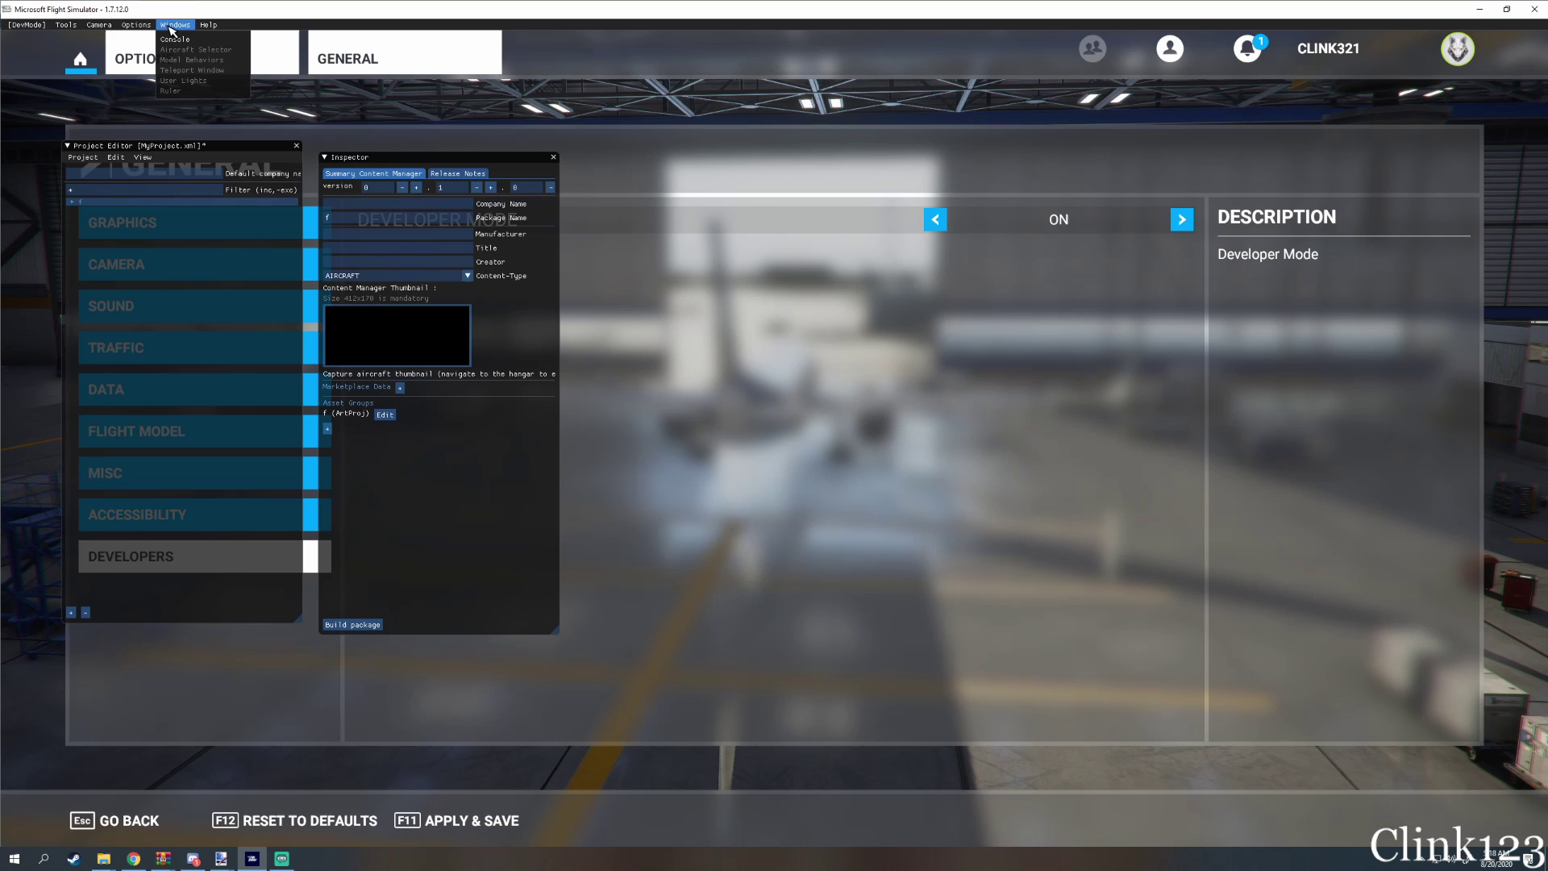
mouse_move(63, 25)
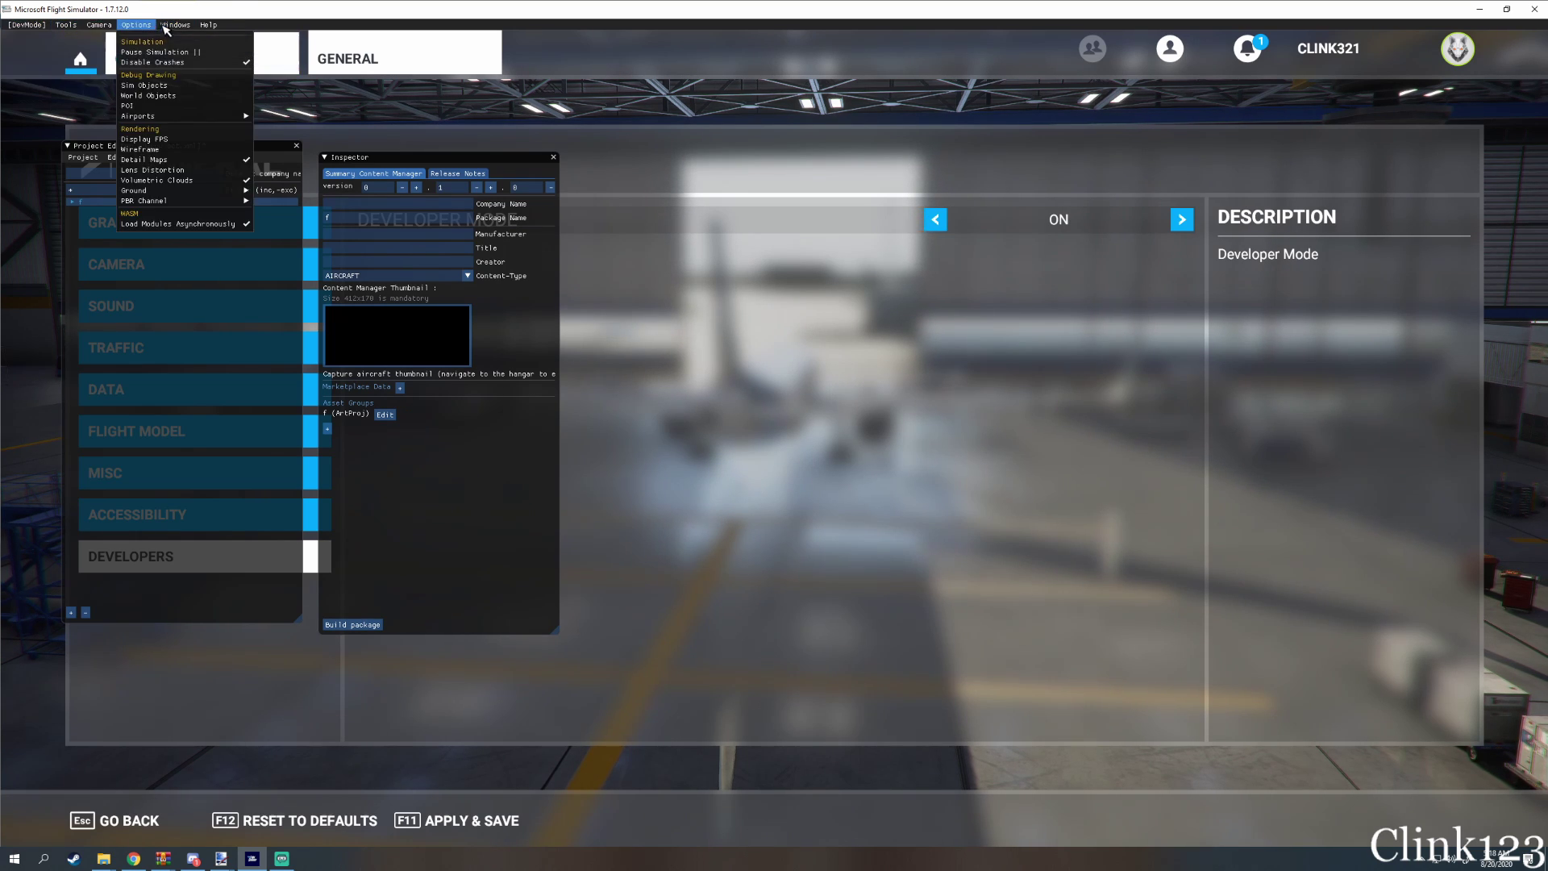
mouse_move(175, 25)
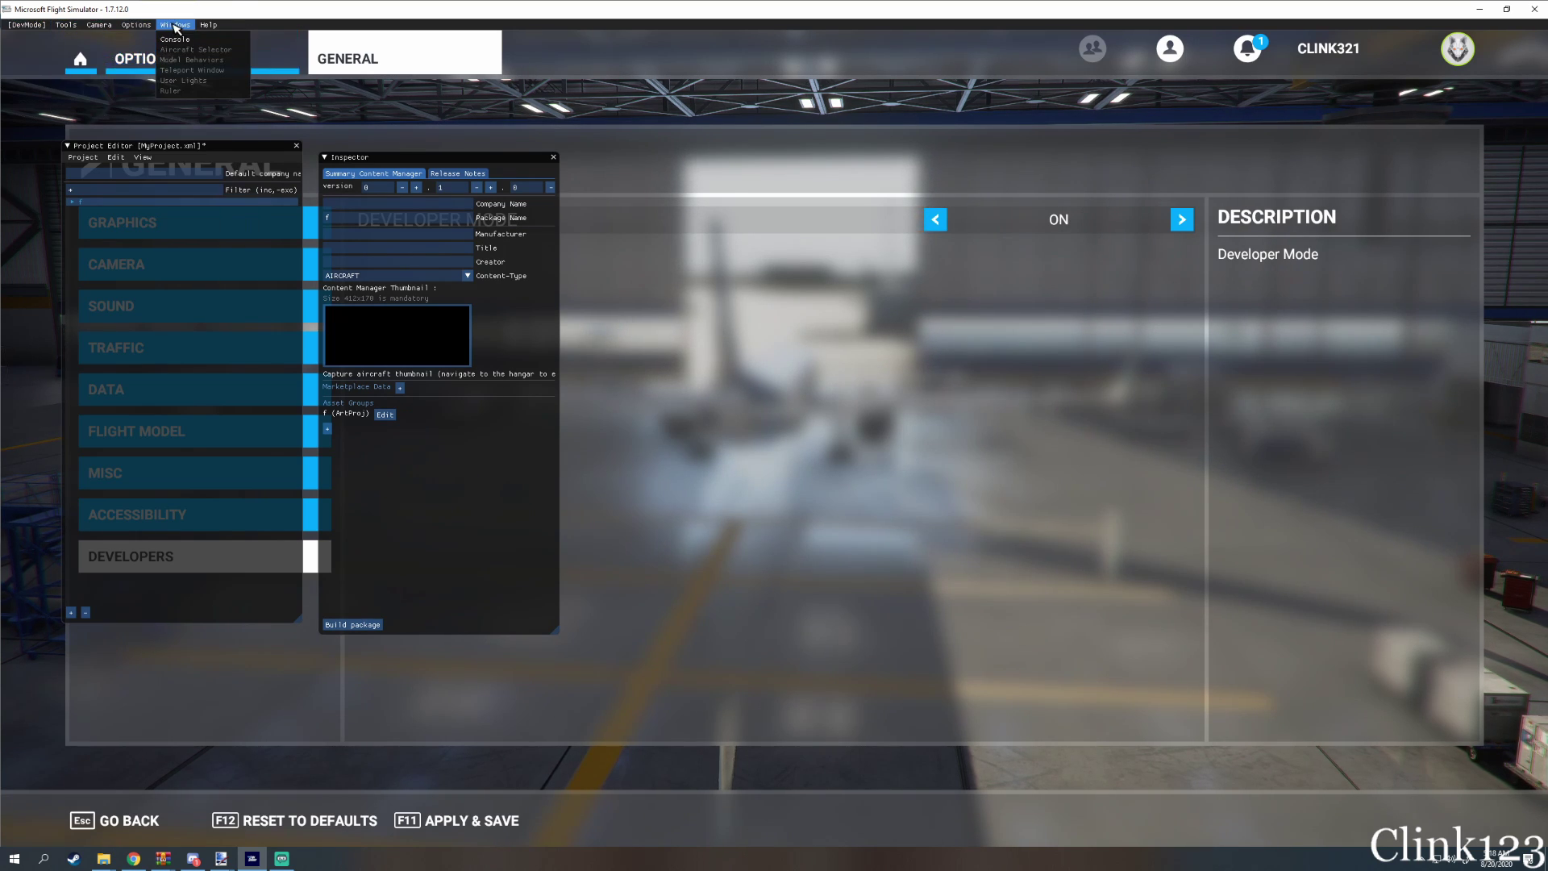
left_click(145, 158)
left_click(143, 158)
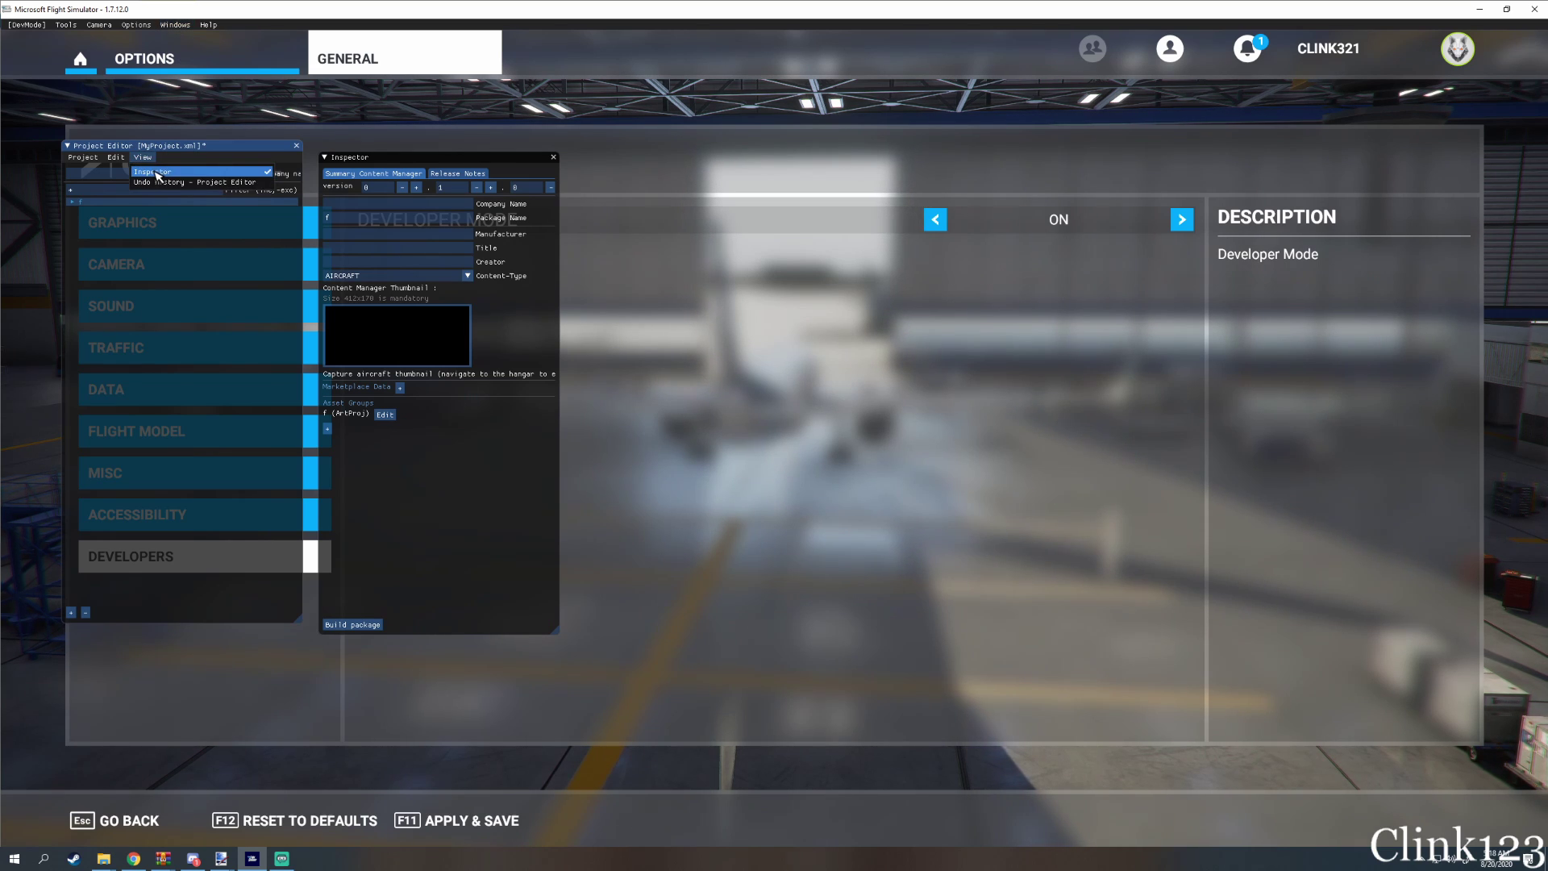
left_click(427, 335)
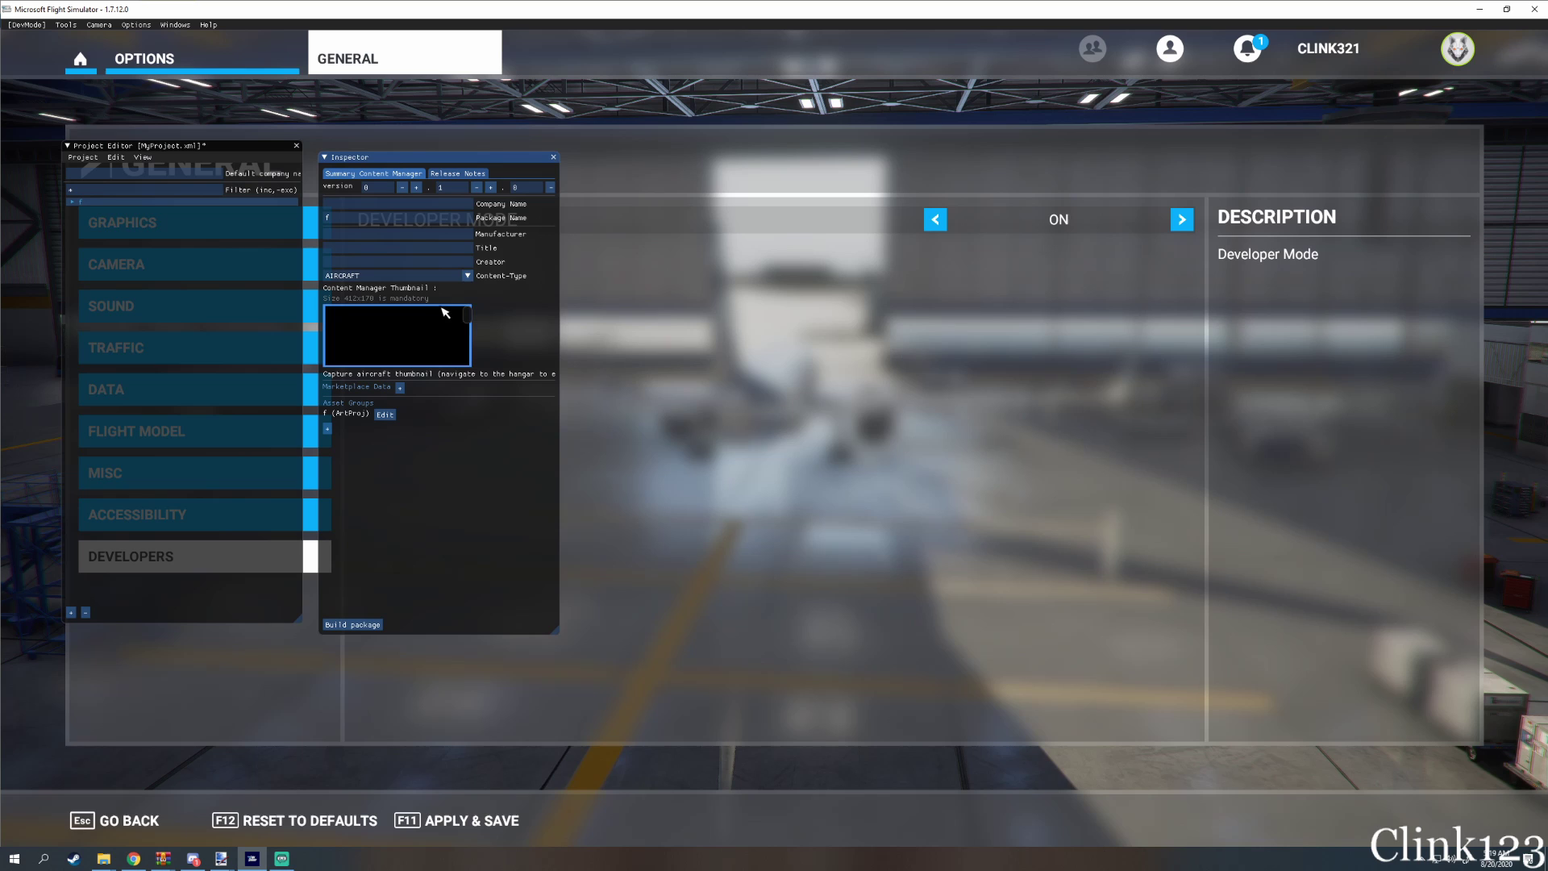
left_click(1003, 512)
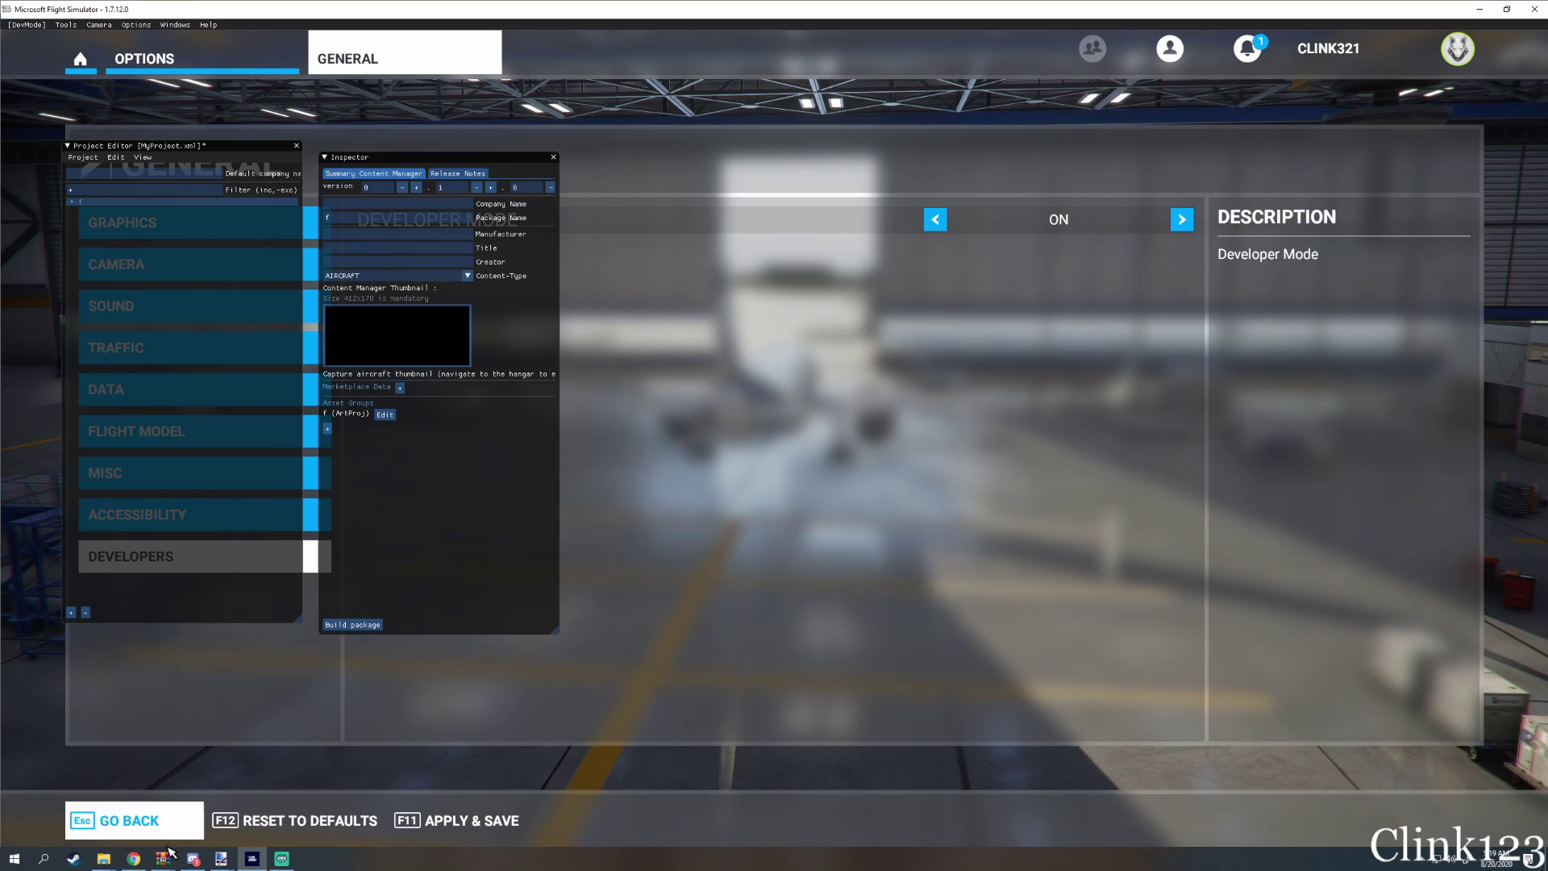
left_click(488, 823)
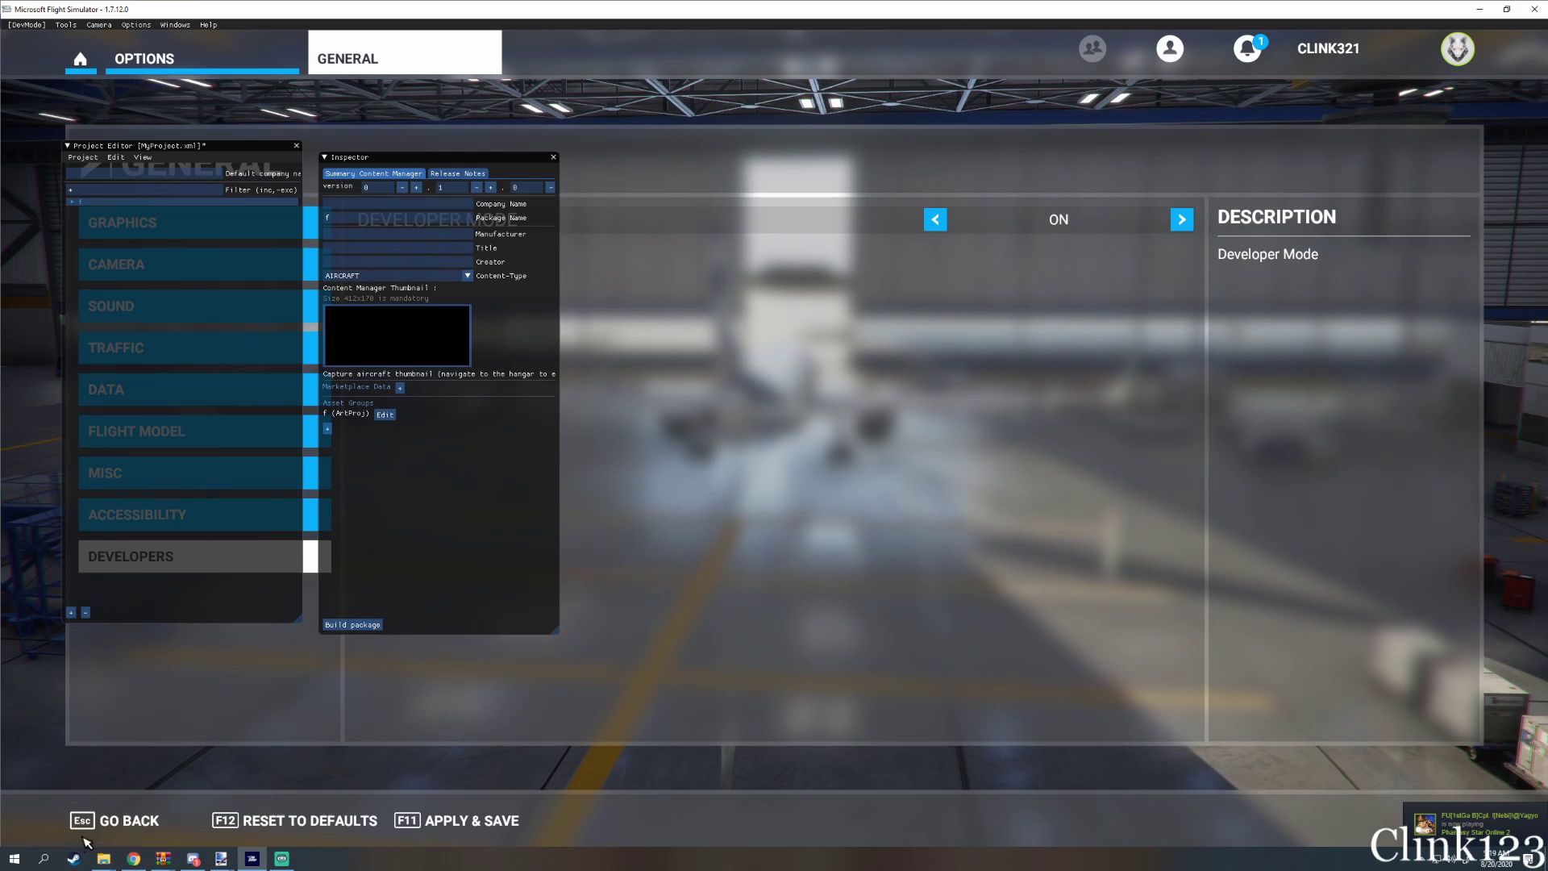
Leave the options and open Profile > My Hangar in cockpit view
left_click(85, 837)
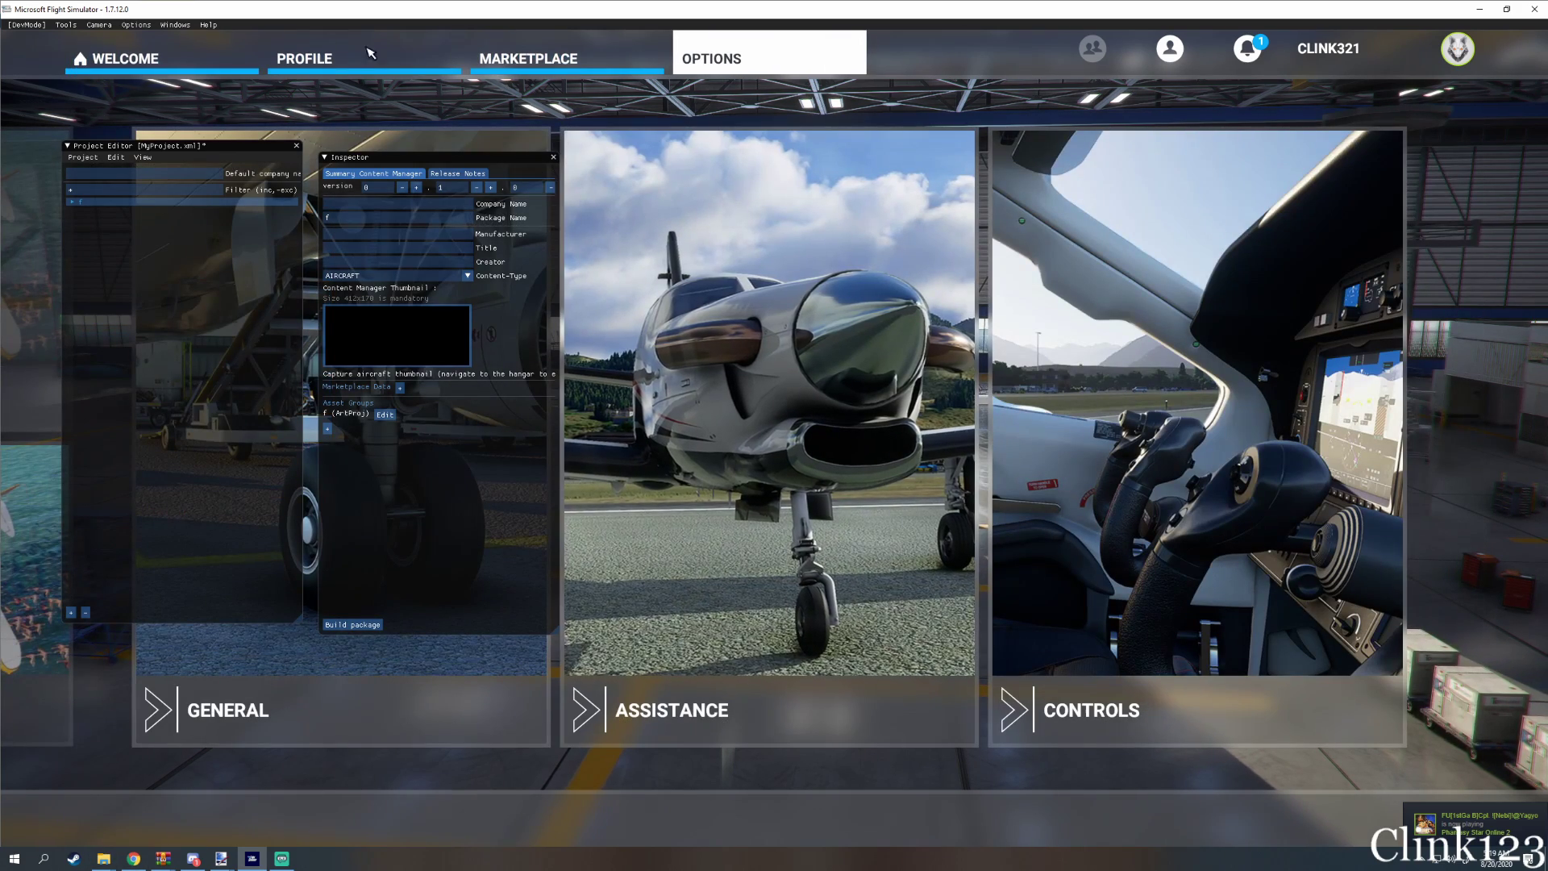
left_click(339, 56)
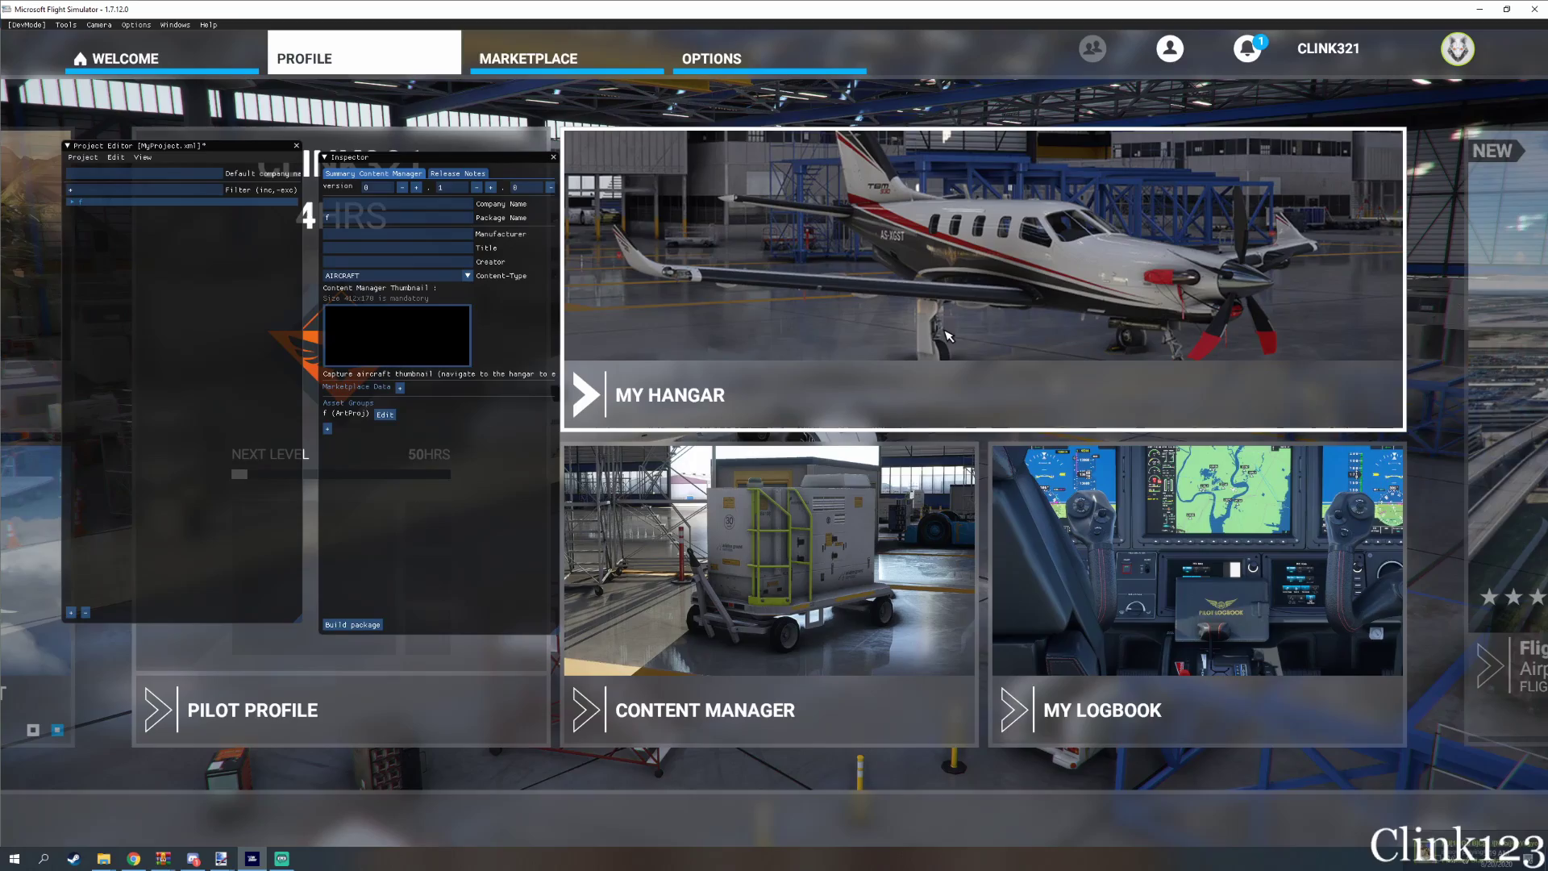
left_click(948, 335)
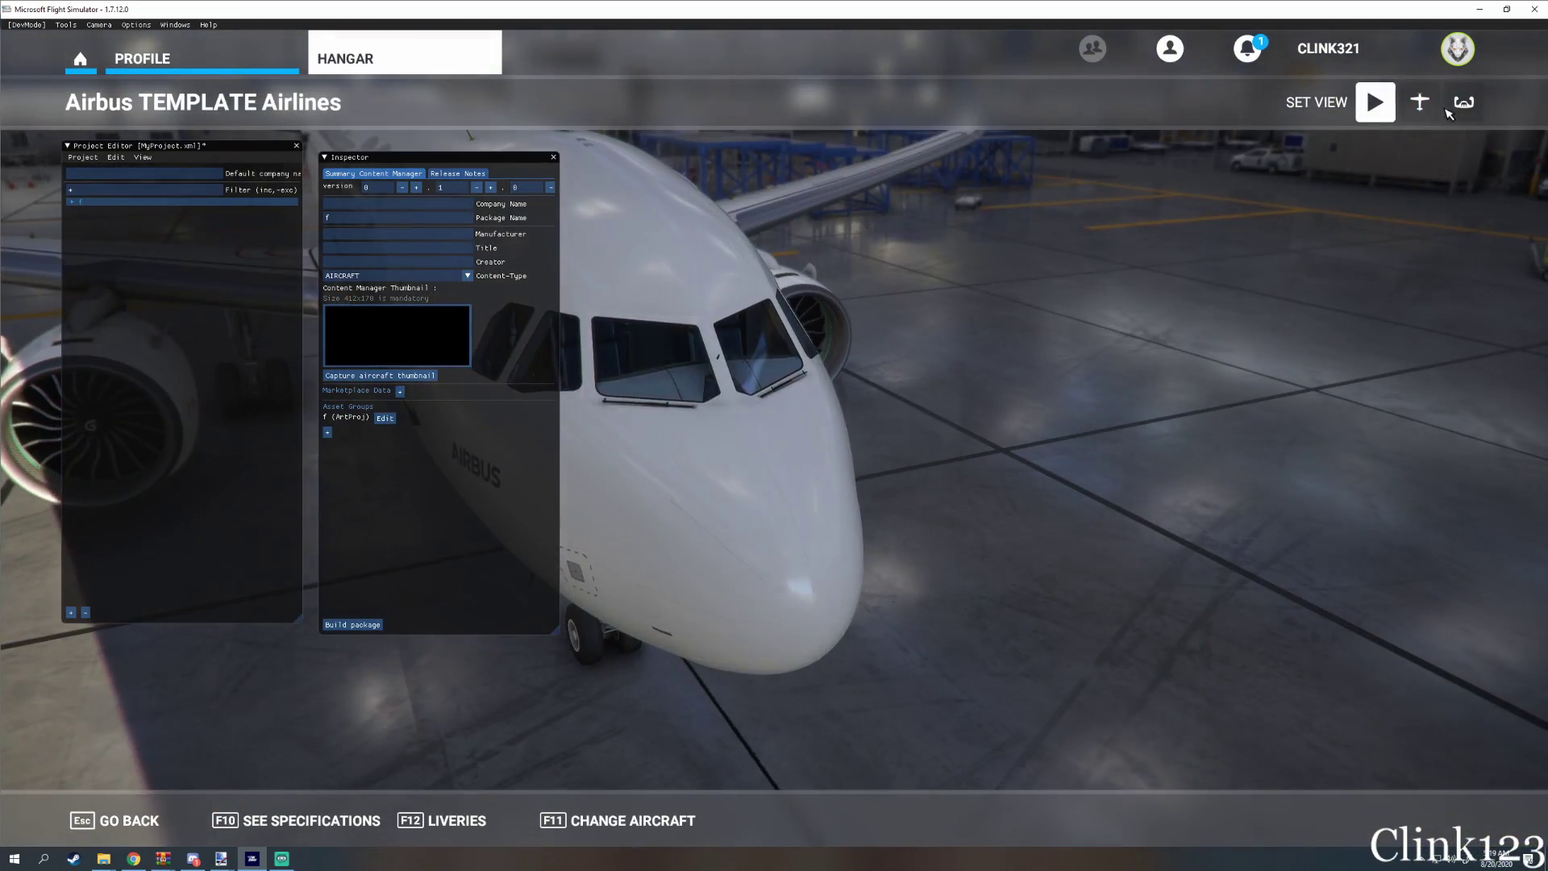
left_click(1461, 105)
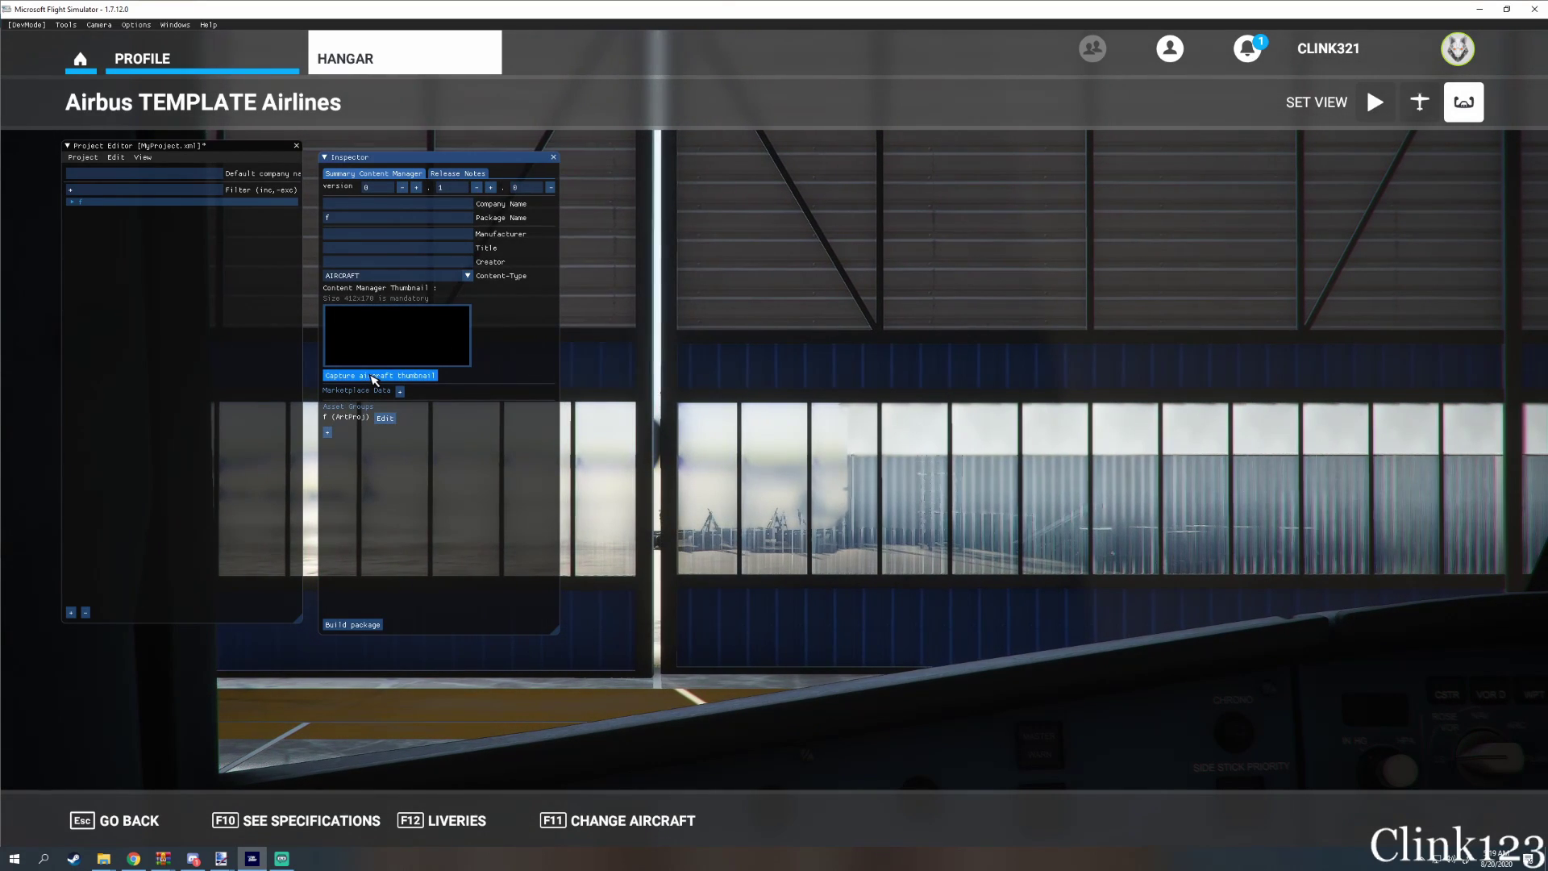
Try Capture aircraft thumbnail, then cancel the Select Folder dialog
left_click(373, 379)
left_click_drag(367, 20, 186, 86)
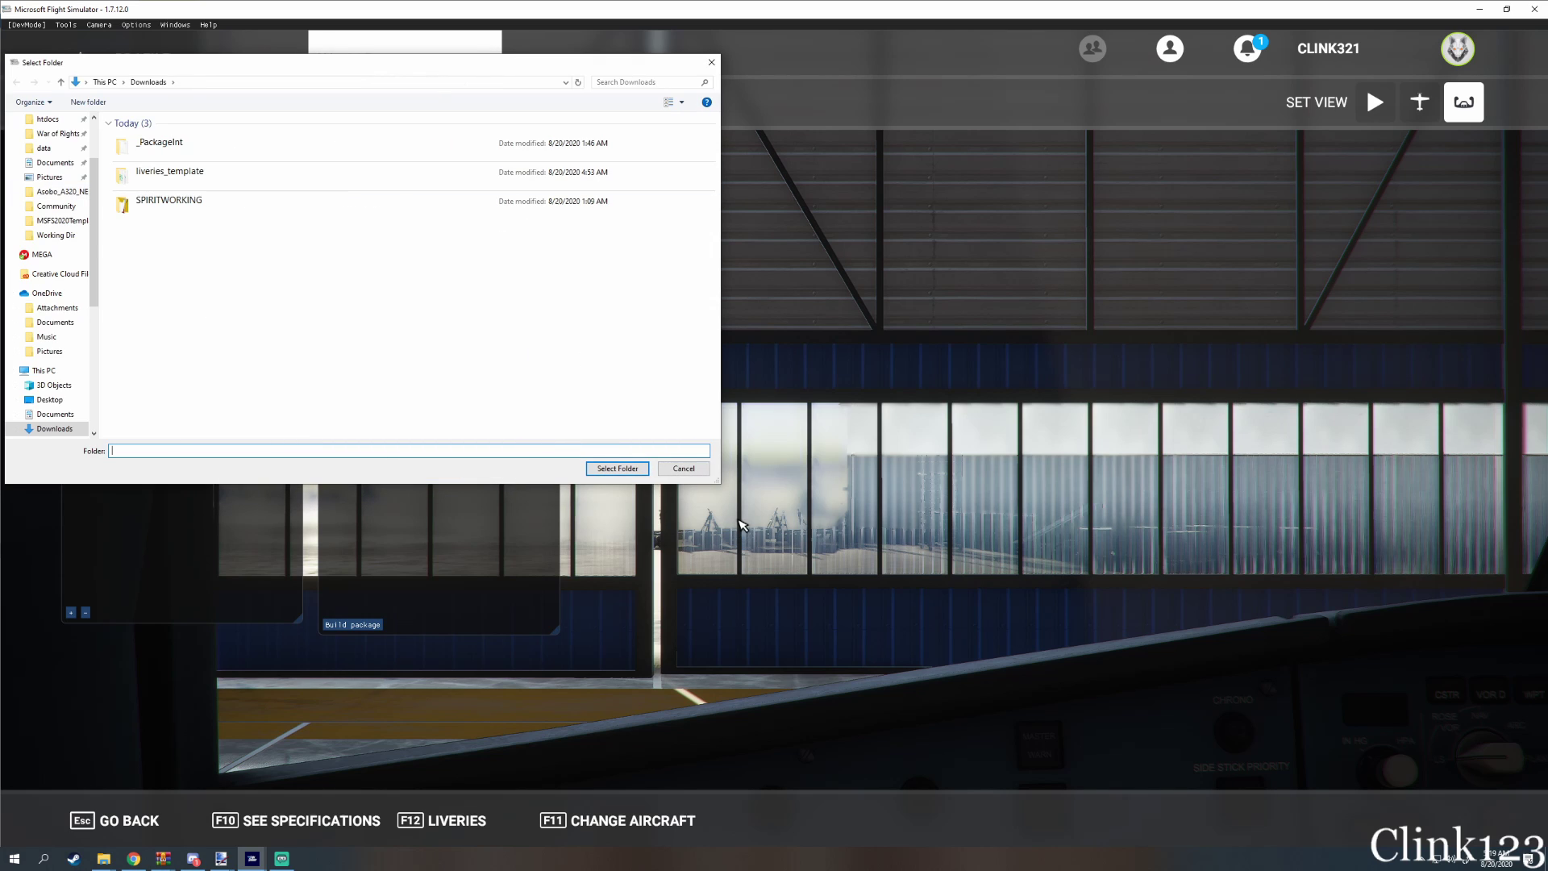
left_click(684, 469)
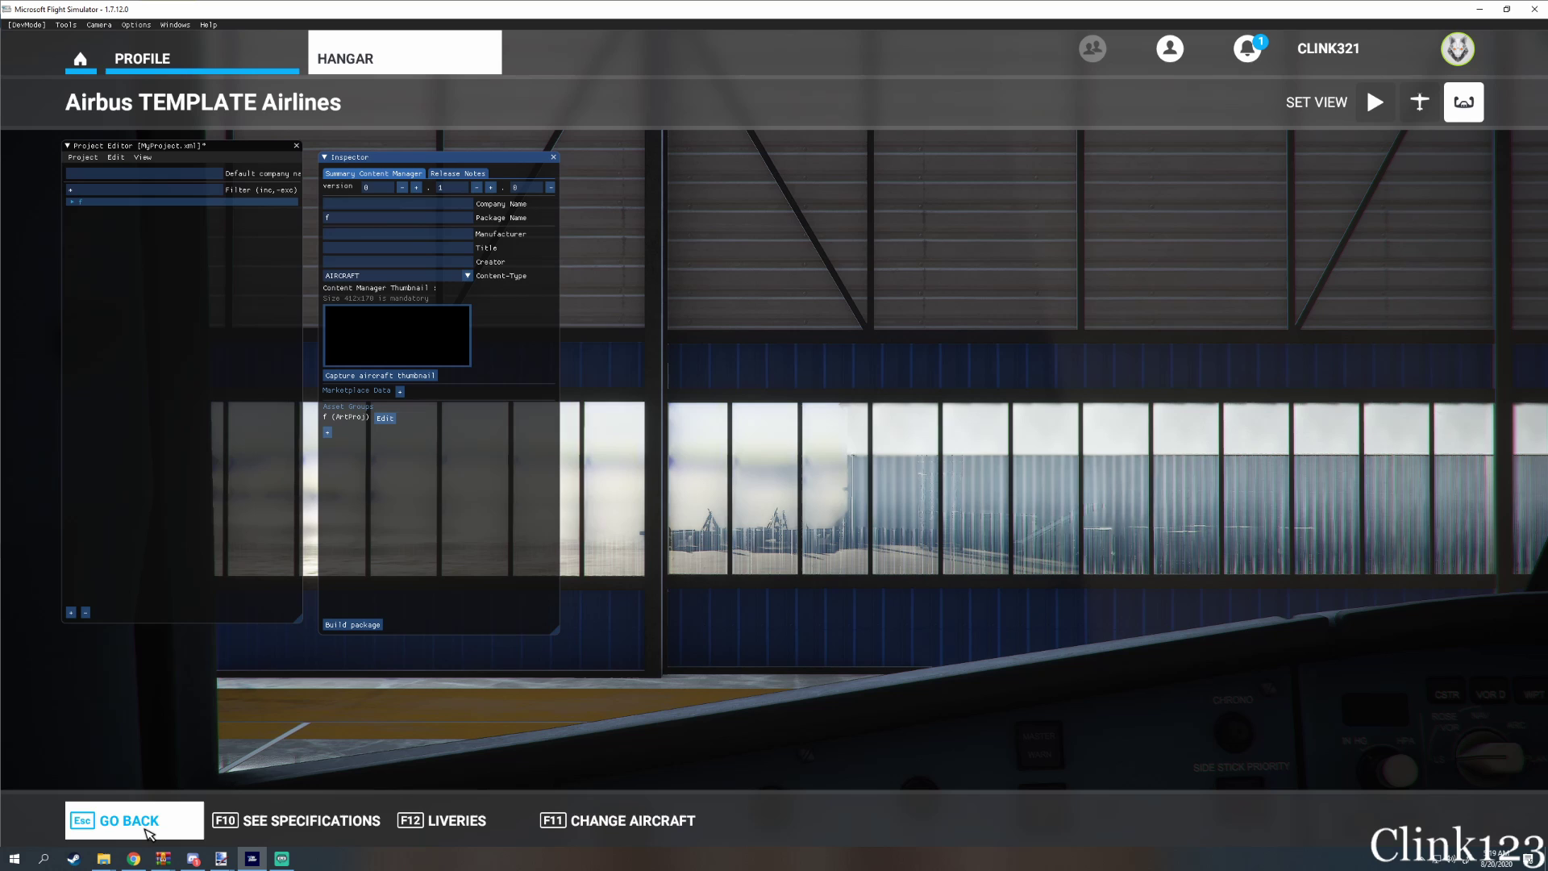
Return to MSFS's Welcome screen and close the MyProject editor, declining to save the project
left_click(81, 61)
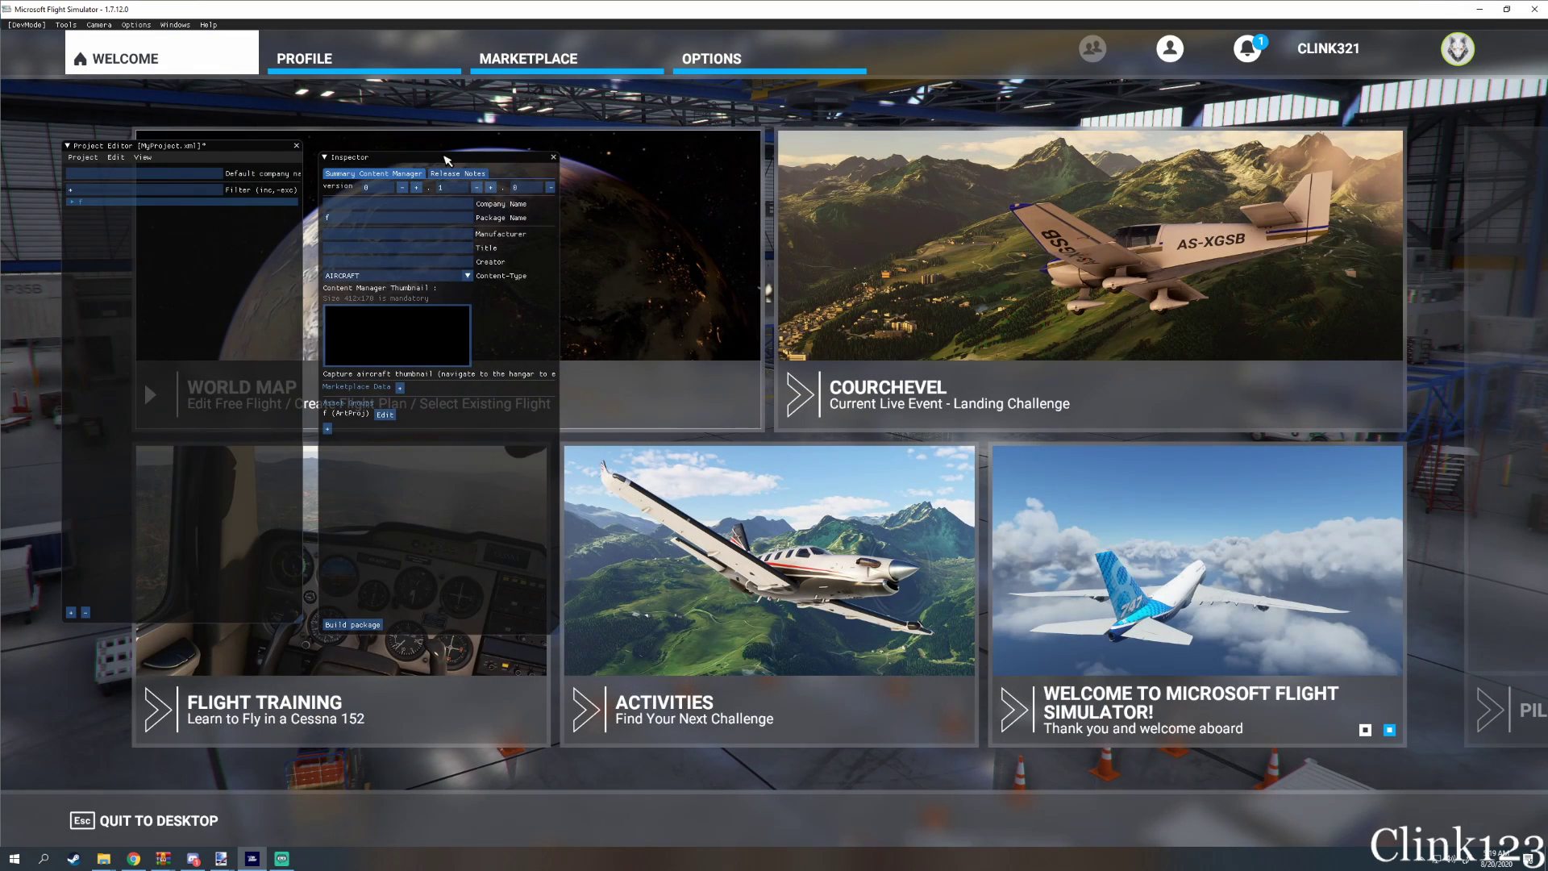
left_click(446, 158)
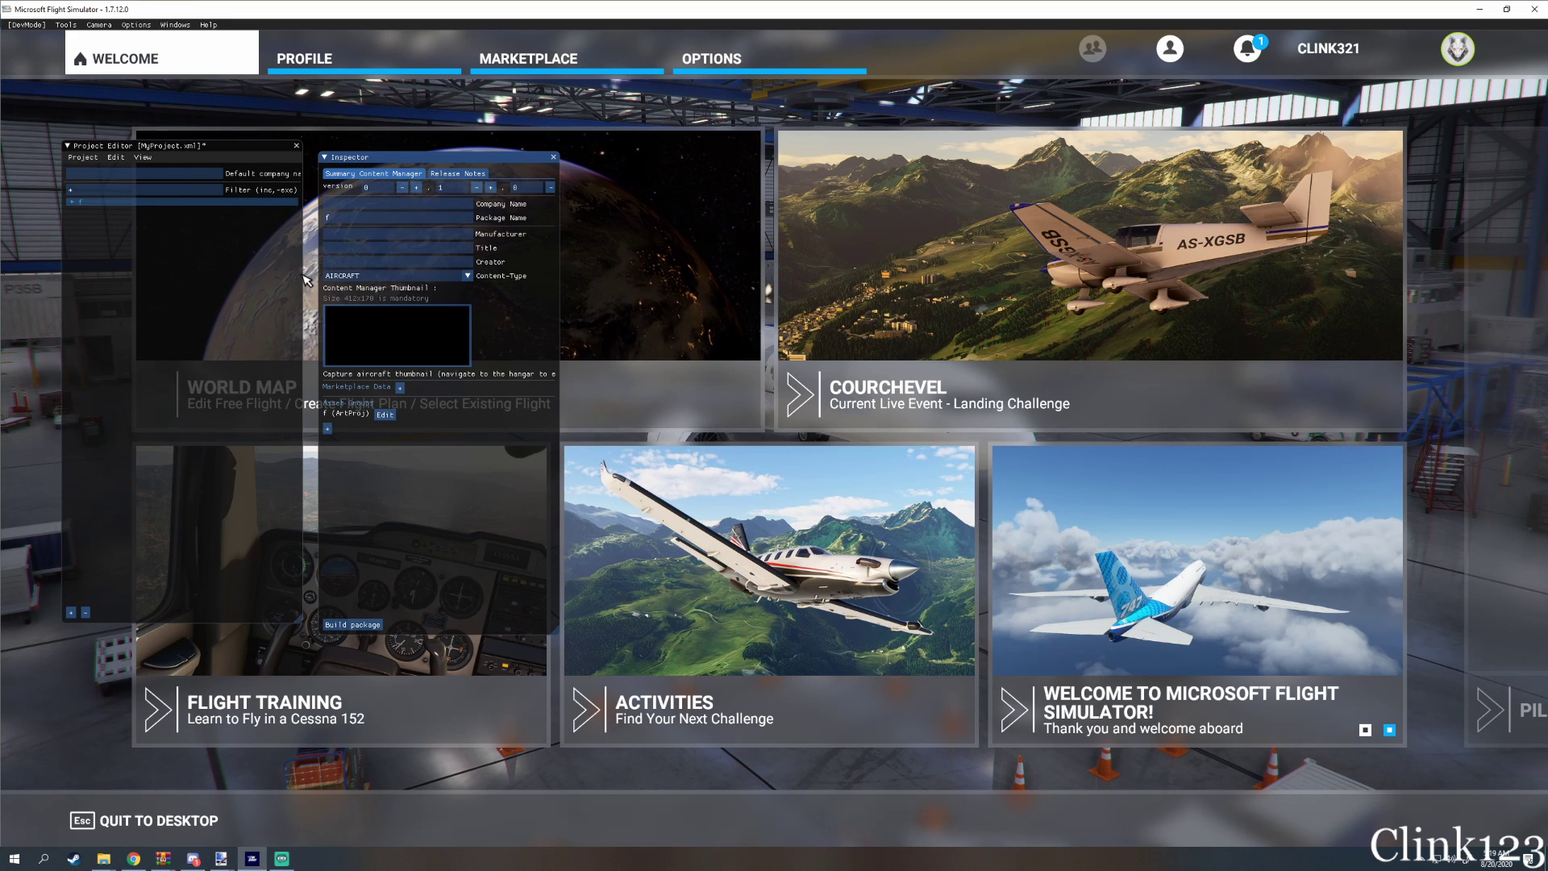
left_click(296, 145)
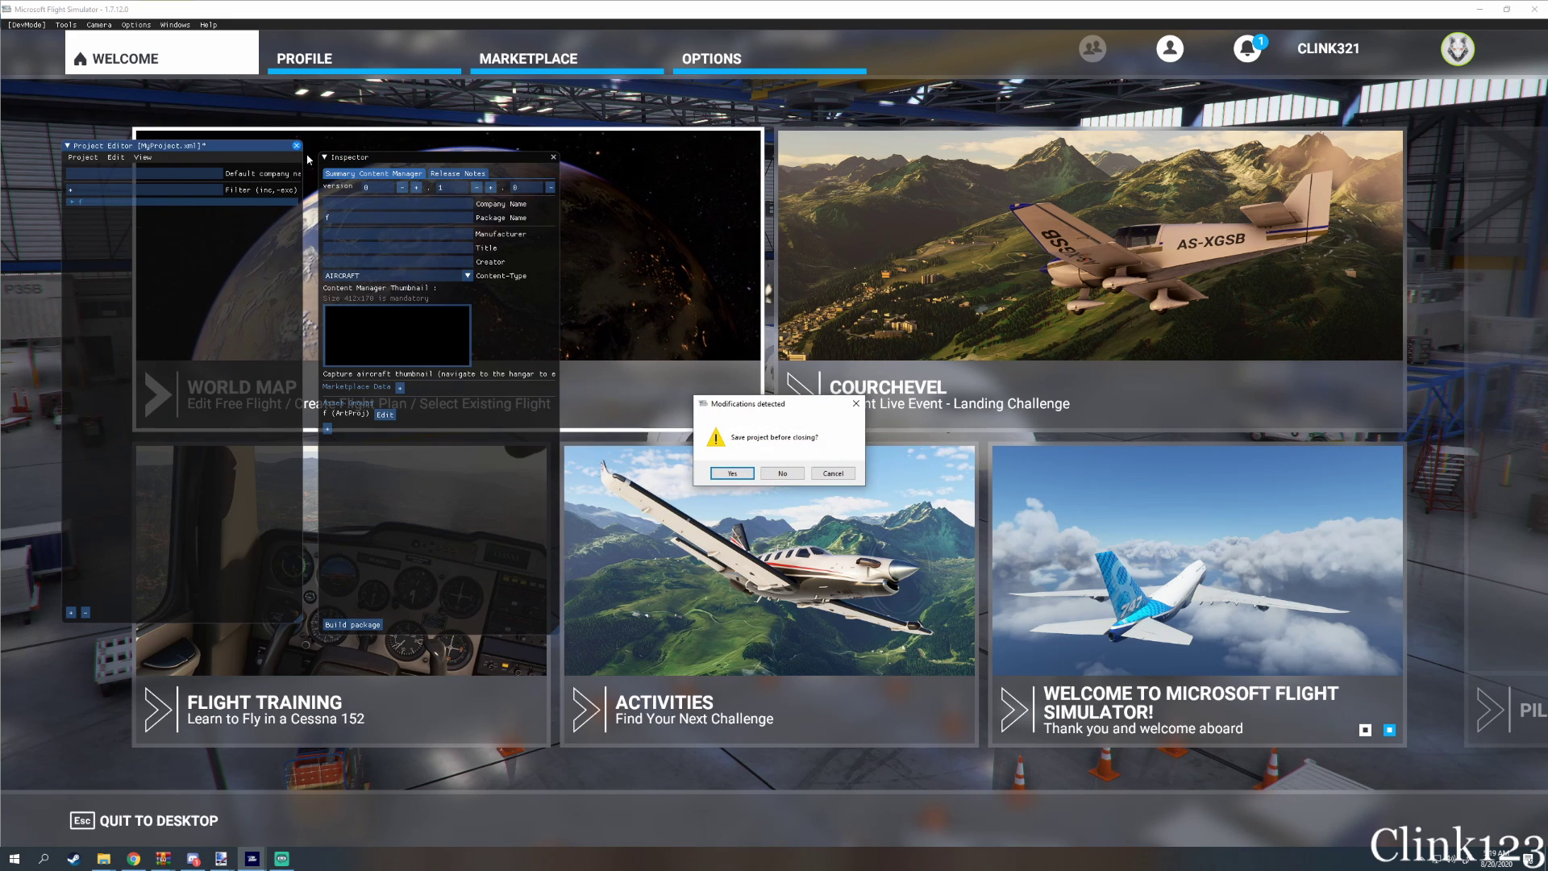
left_click(779, 475)
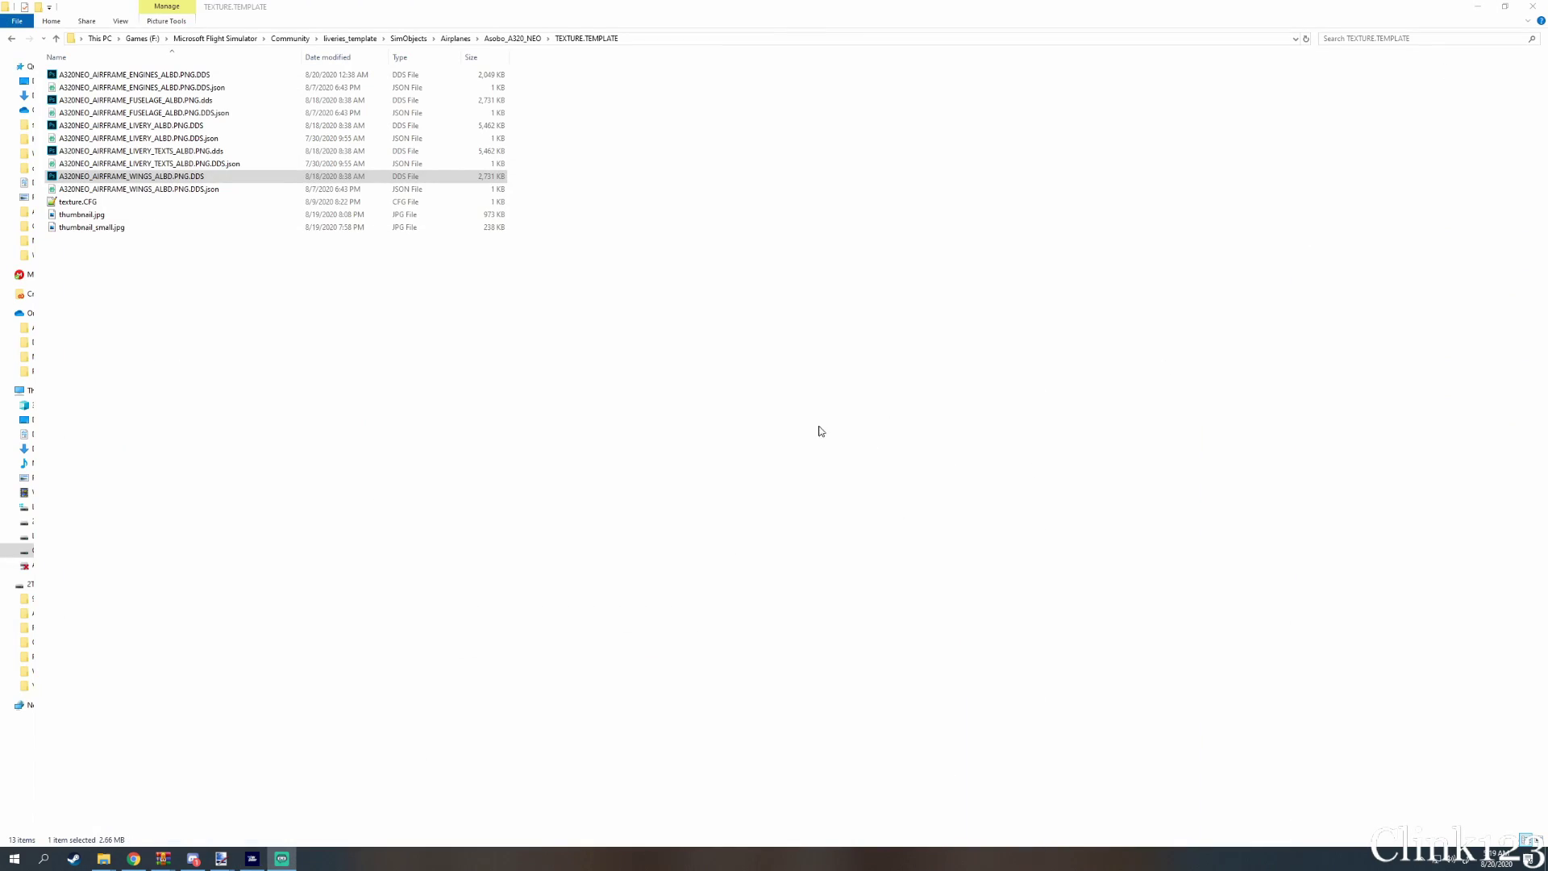
Select thumbnail.jpg and thumbnail_small.jpg in TEXTURE.TEMPLATE and shrink paint.net to a smaller window
left_click(710, 421)
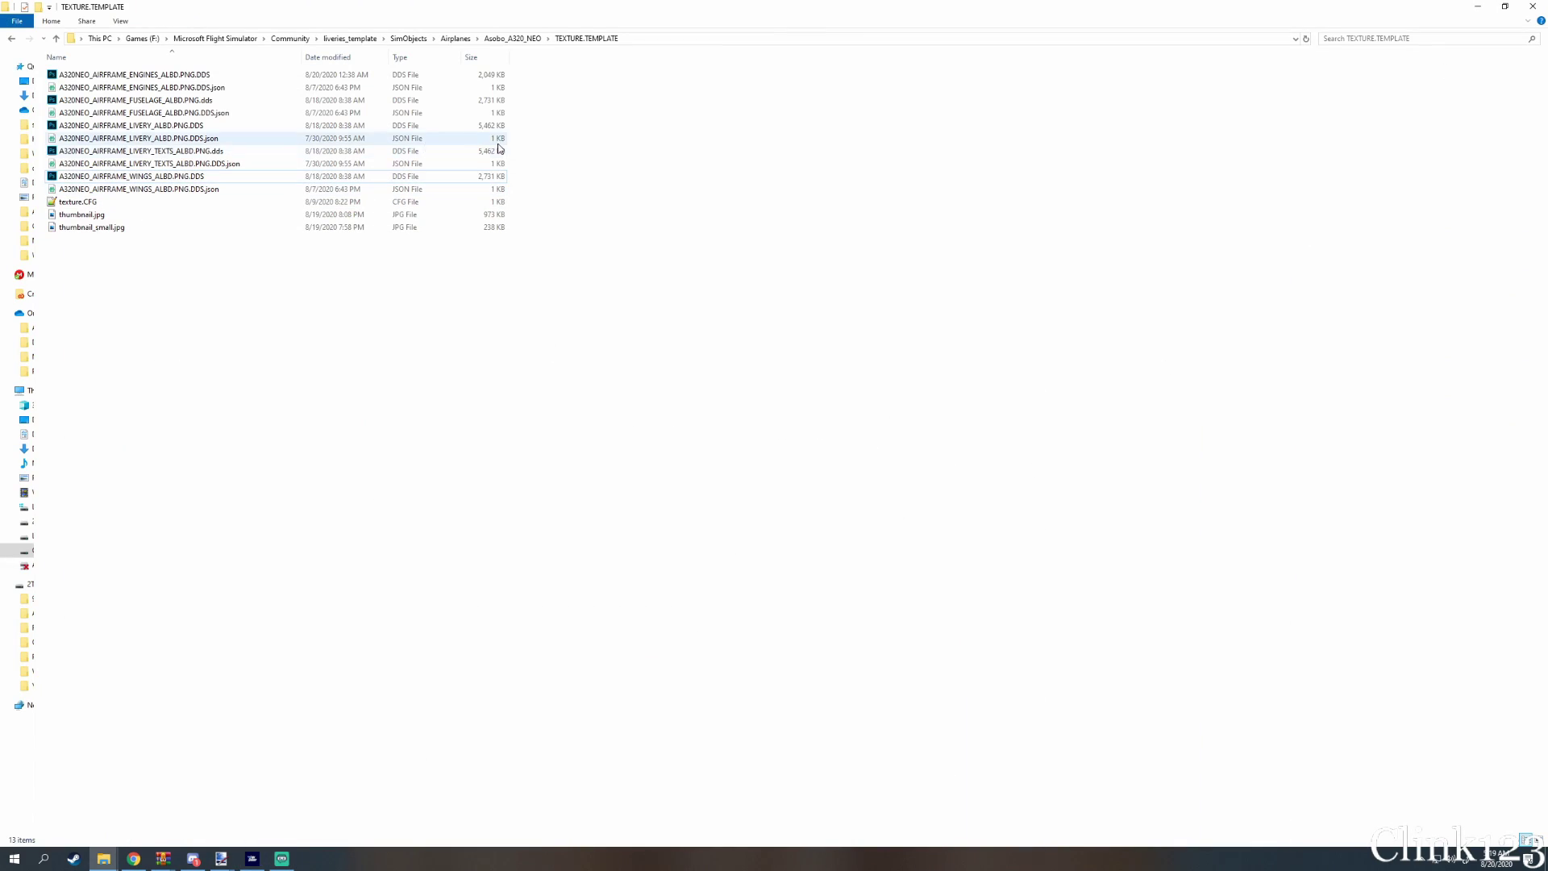
left_click(162, 226)
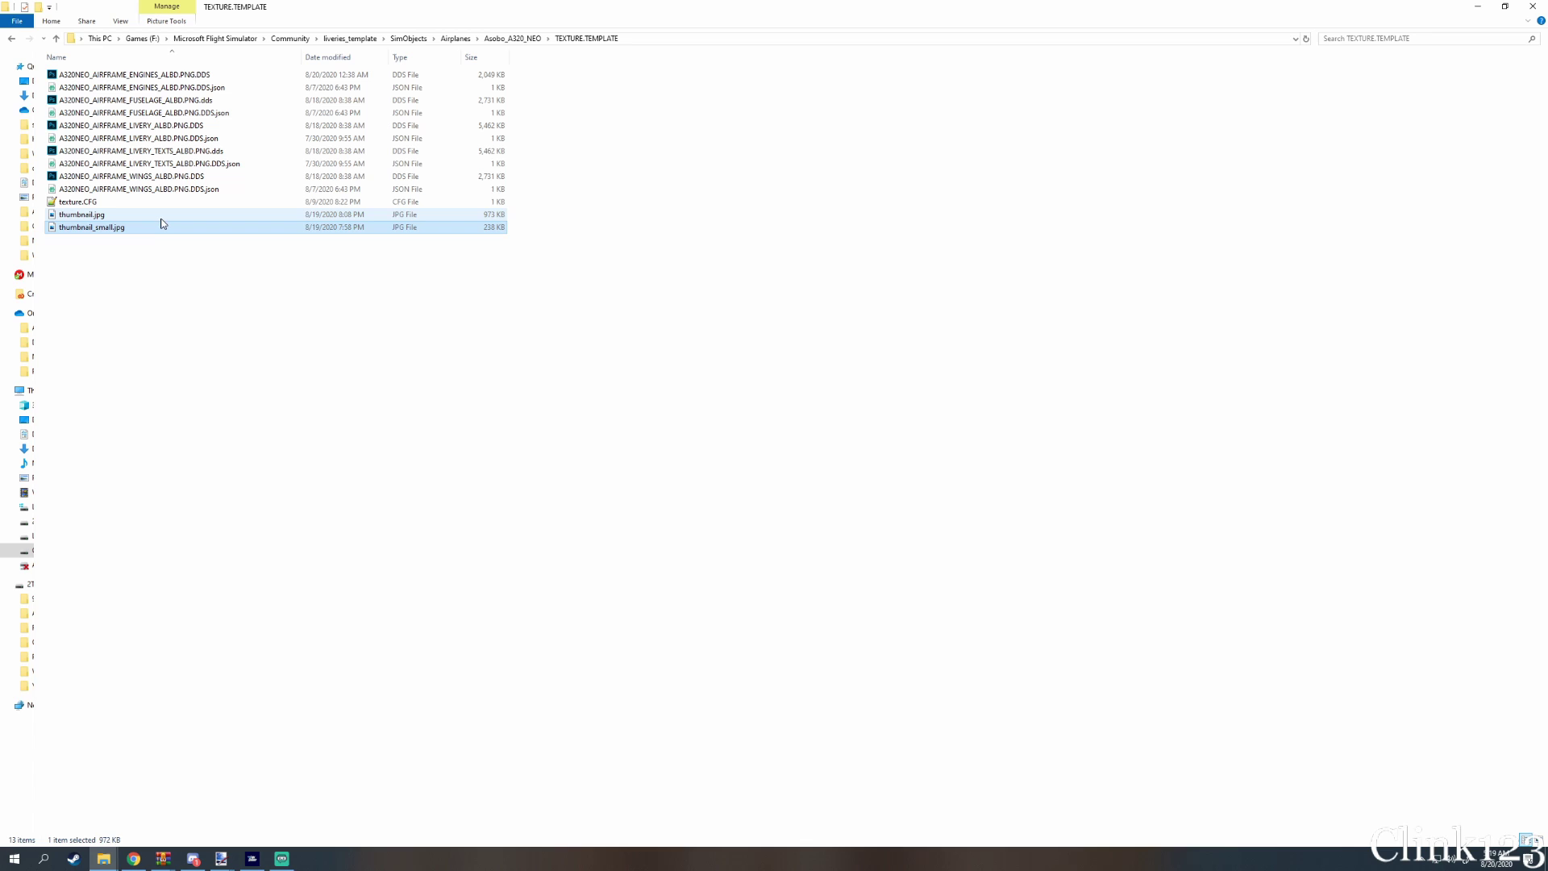
left_click(163, 219)
left_click(169, 237)
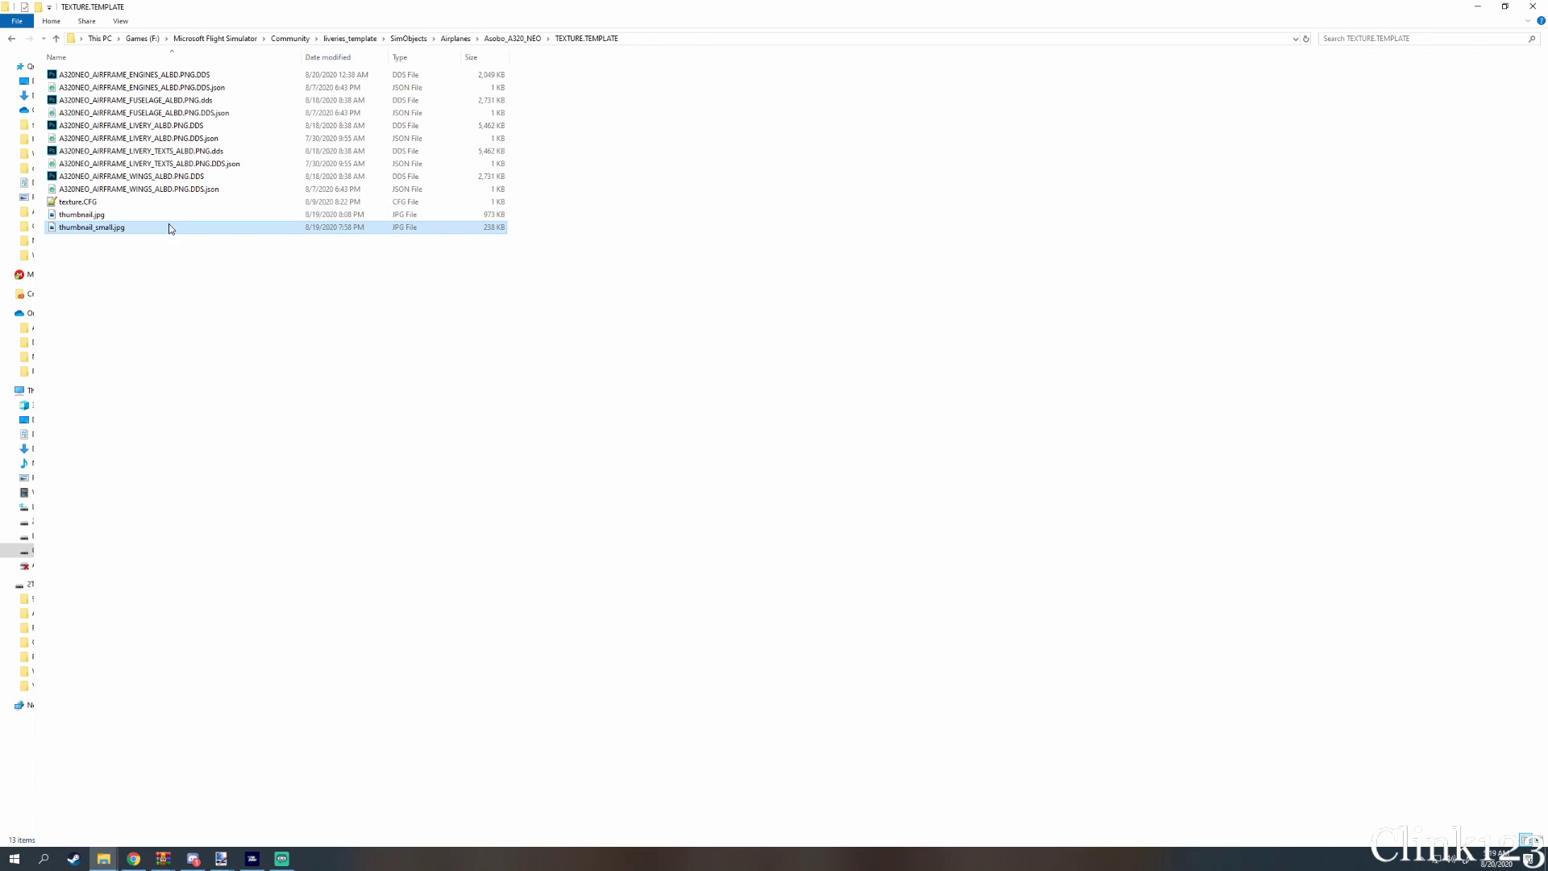
left_click(165, 214)
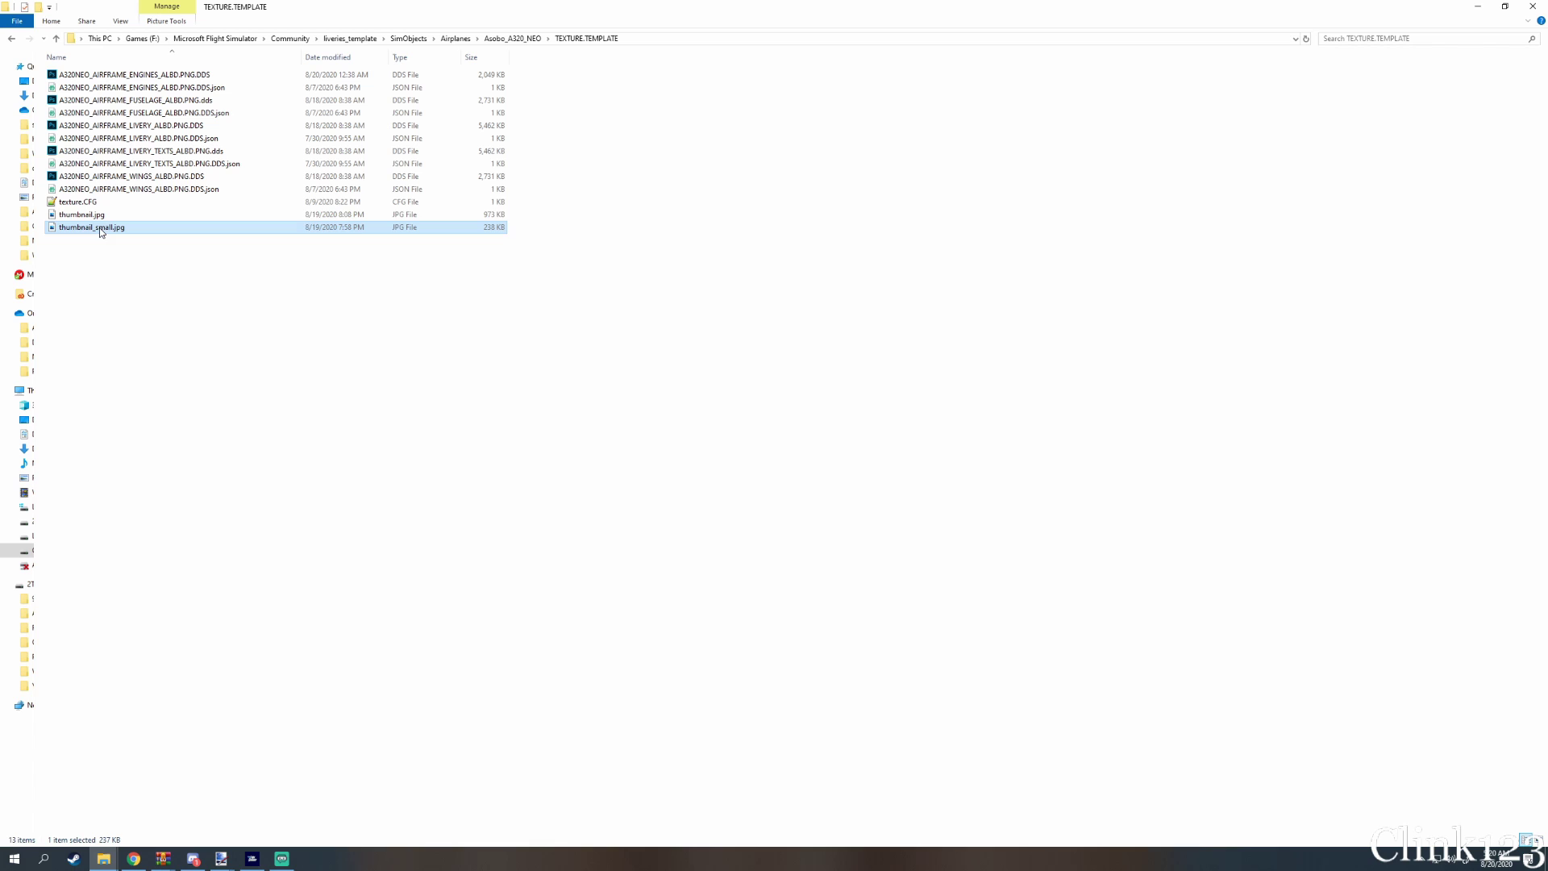
left_click(221, 858)
left_click(425, 792)
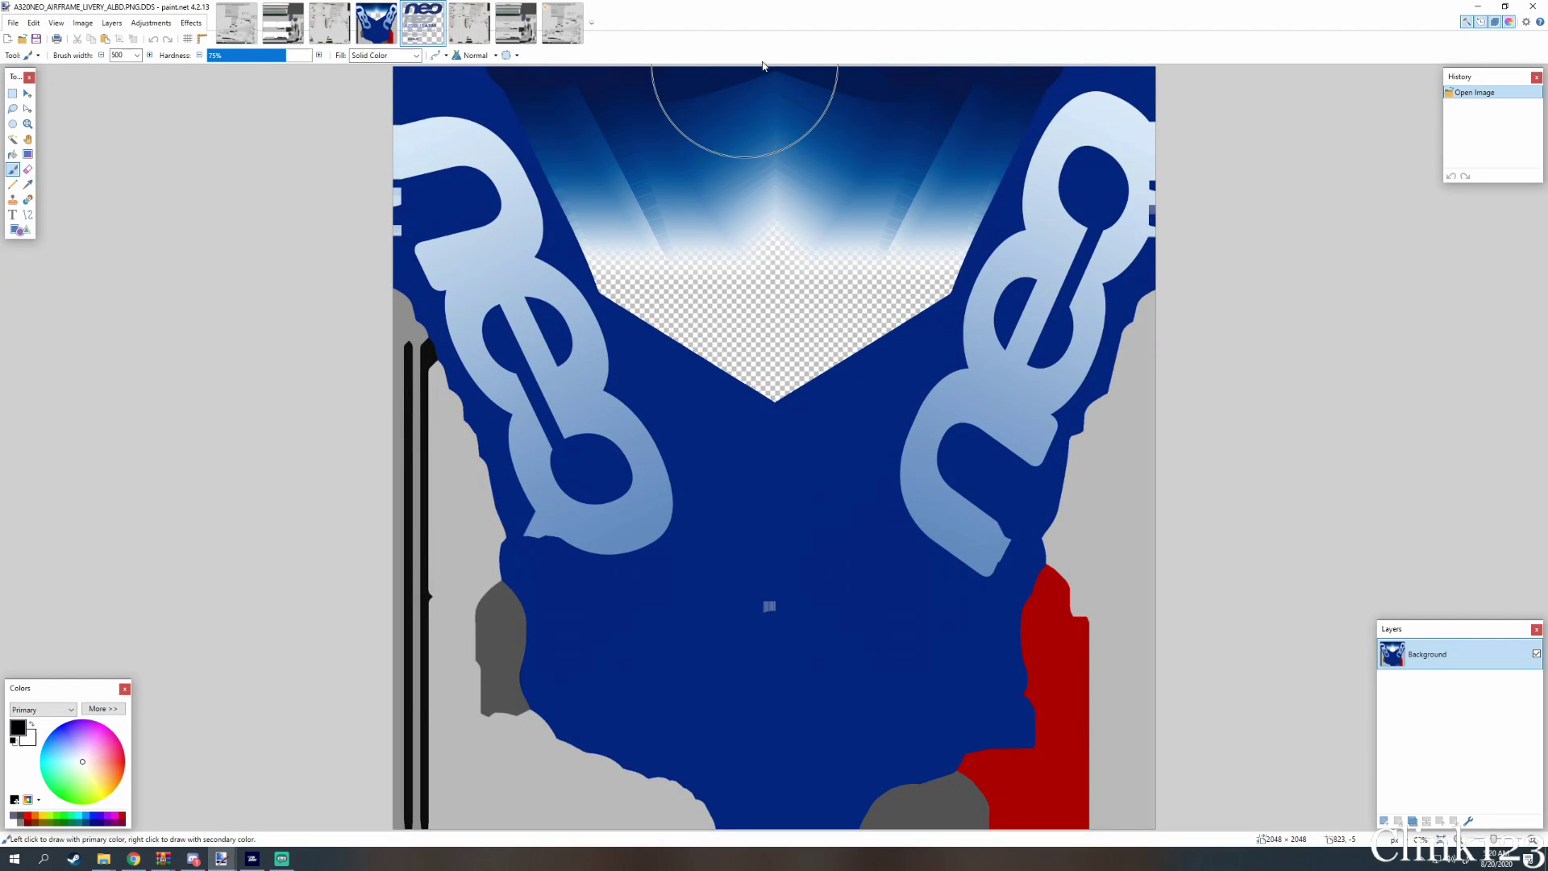
left_click_drag(928, 9, 927, 115)
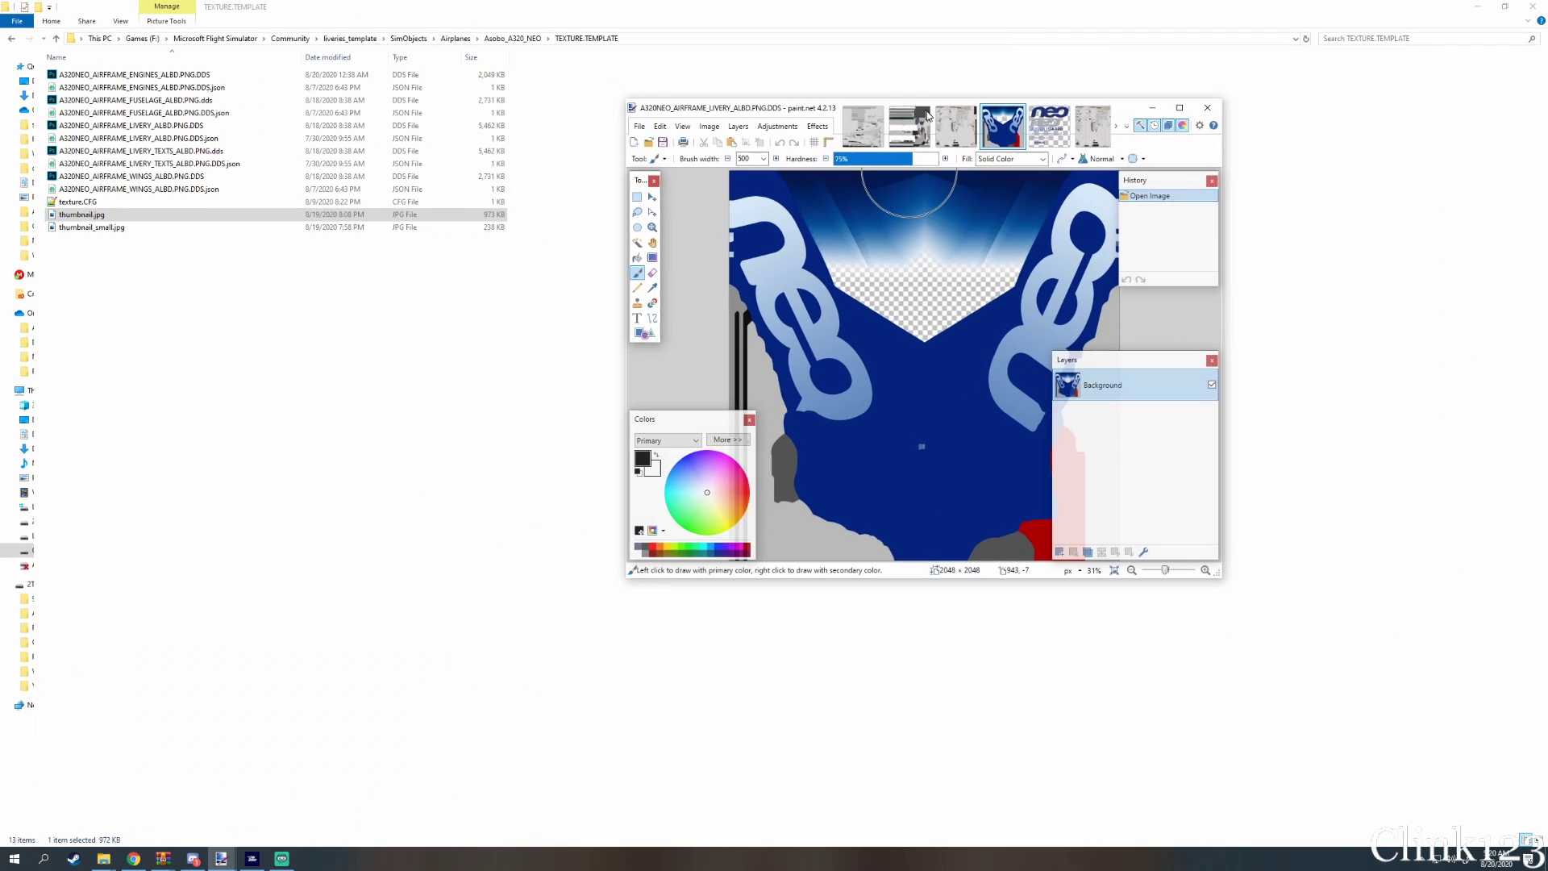
Drop both thumbnails onto paint.net, open them as separate images, and view thumbnail.jpg
left_click(136, 224, "ctrl")
mouse_move(220, 847)
left_click(294, 803)
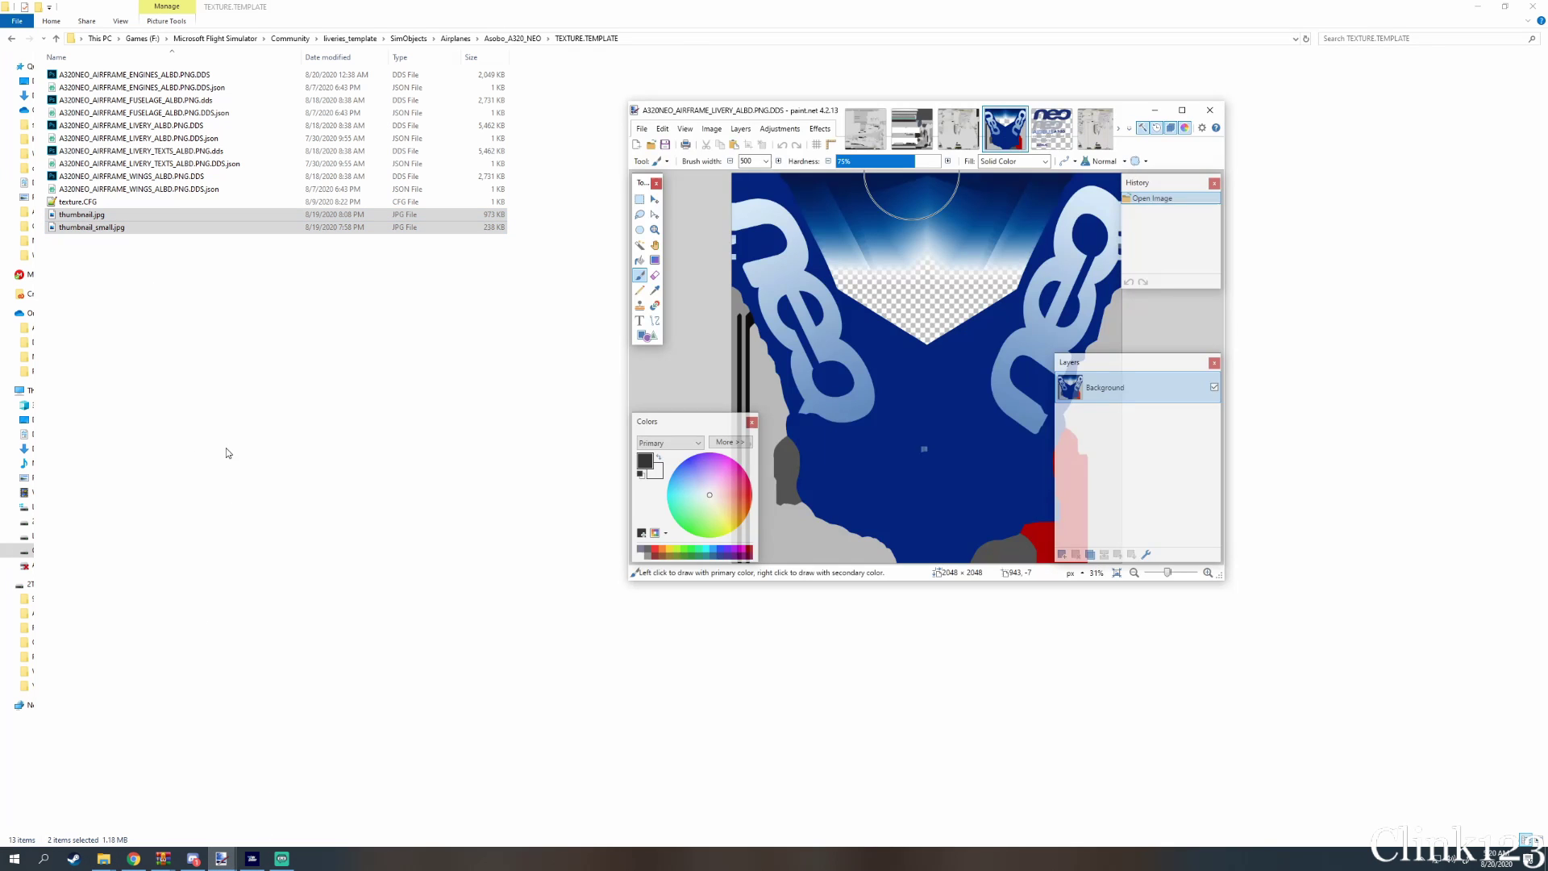
left_click_drag(821, 395, 822, 394)
left_click(895, 349)
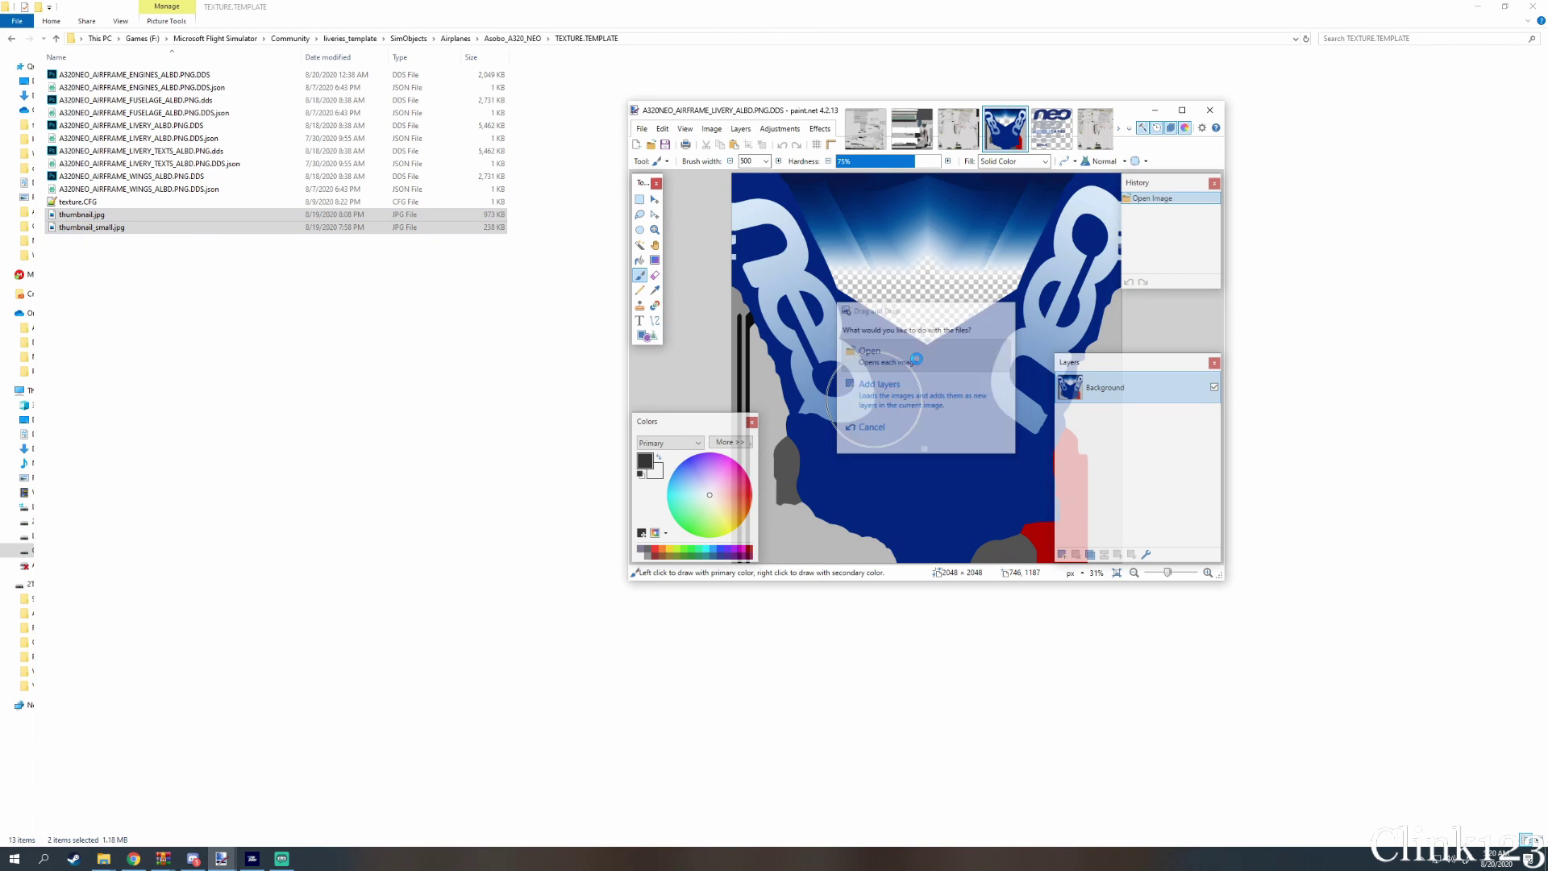
mouse_move(1140, 105)
left_mouse_down()
mouse_move(1031, 5)
mouse_move(995, 83)
left_mouse_up()
left_click_drag(1079, 558, 1253, 729)
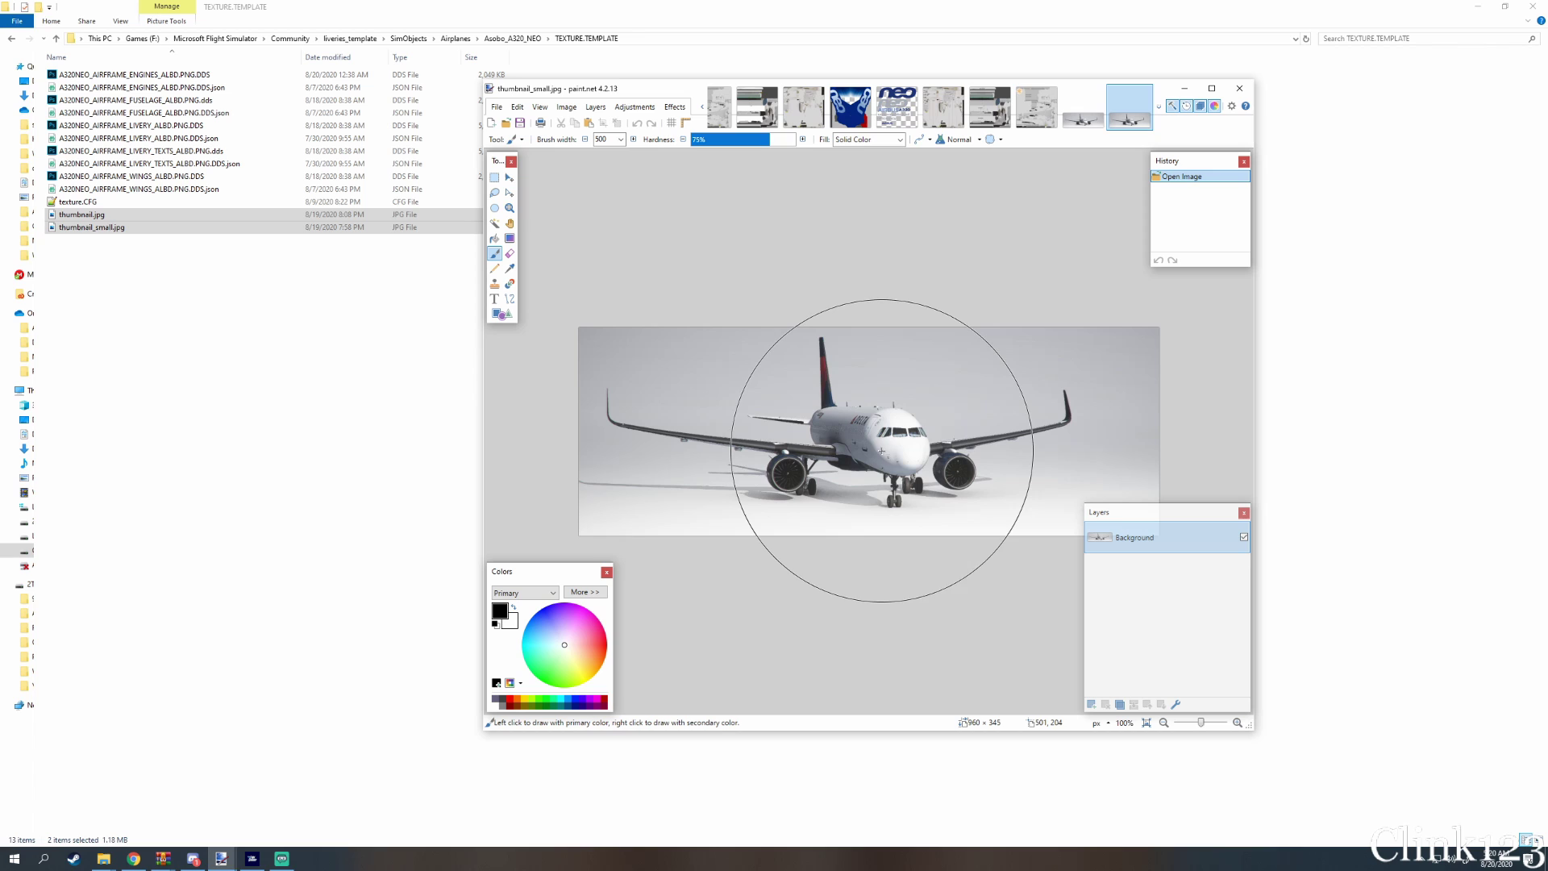
left_click(1089, 107)
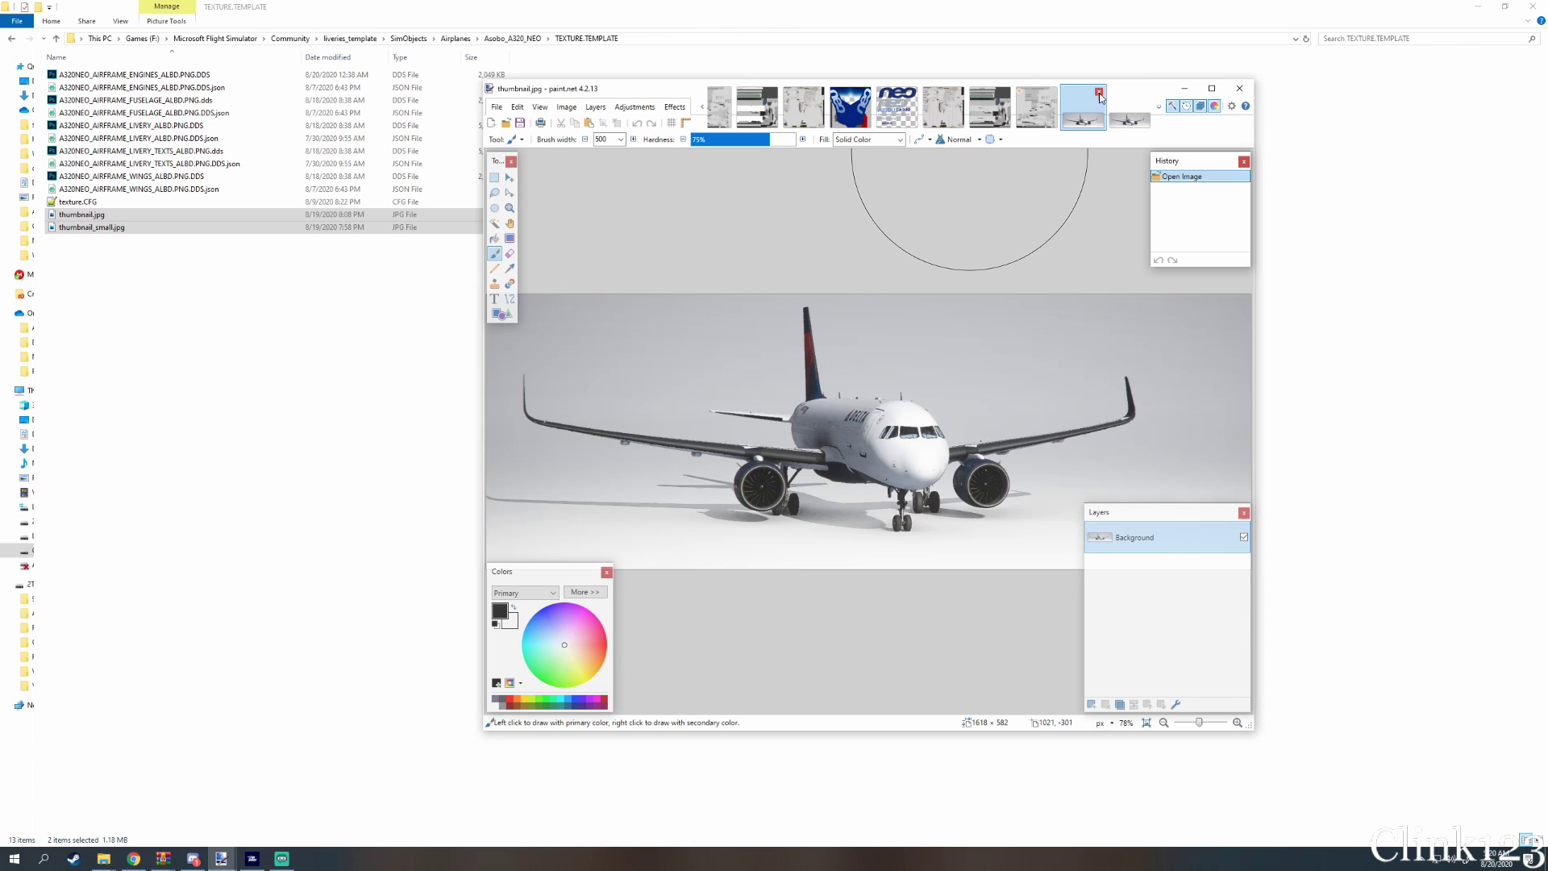
Minimize paint.net and review the TEXTURE.TEMPLATE texture files, selecting the wings texture
left_click(1185, 88)
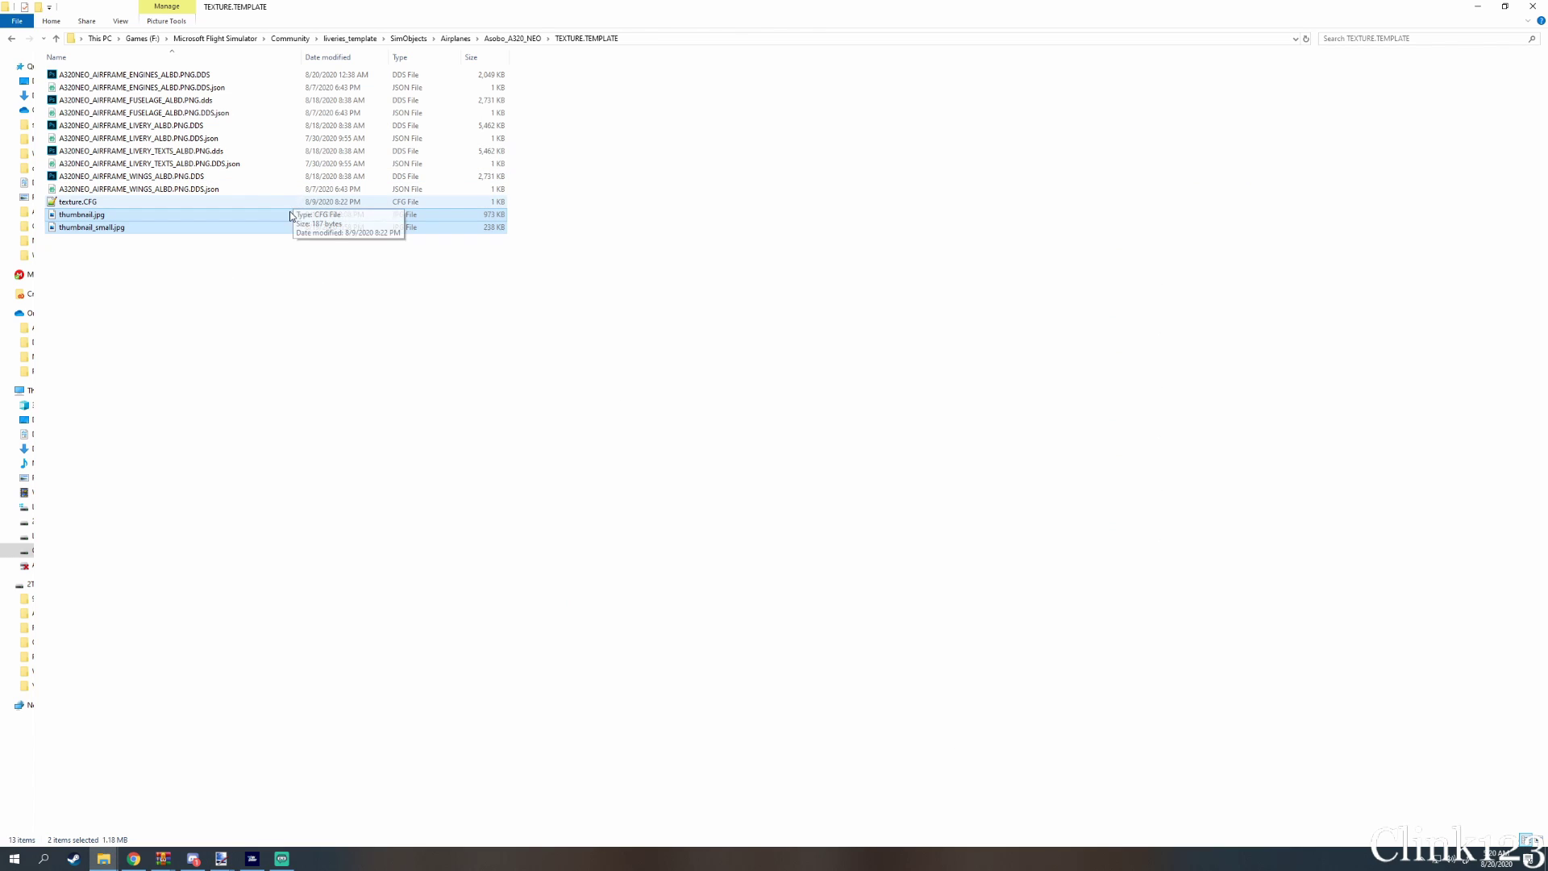
left_click(415, 385)
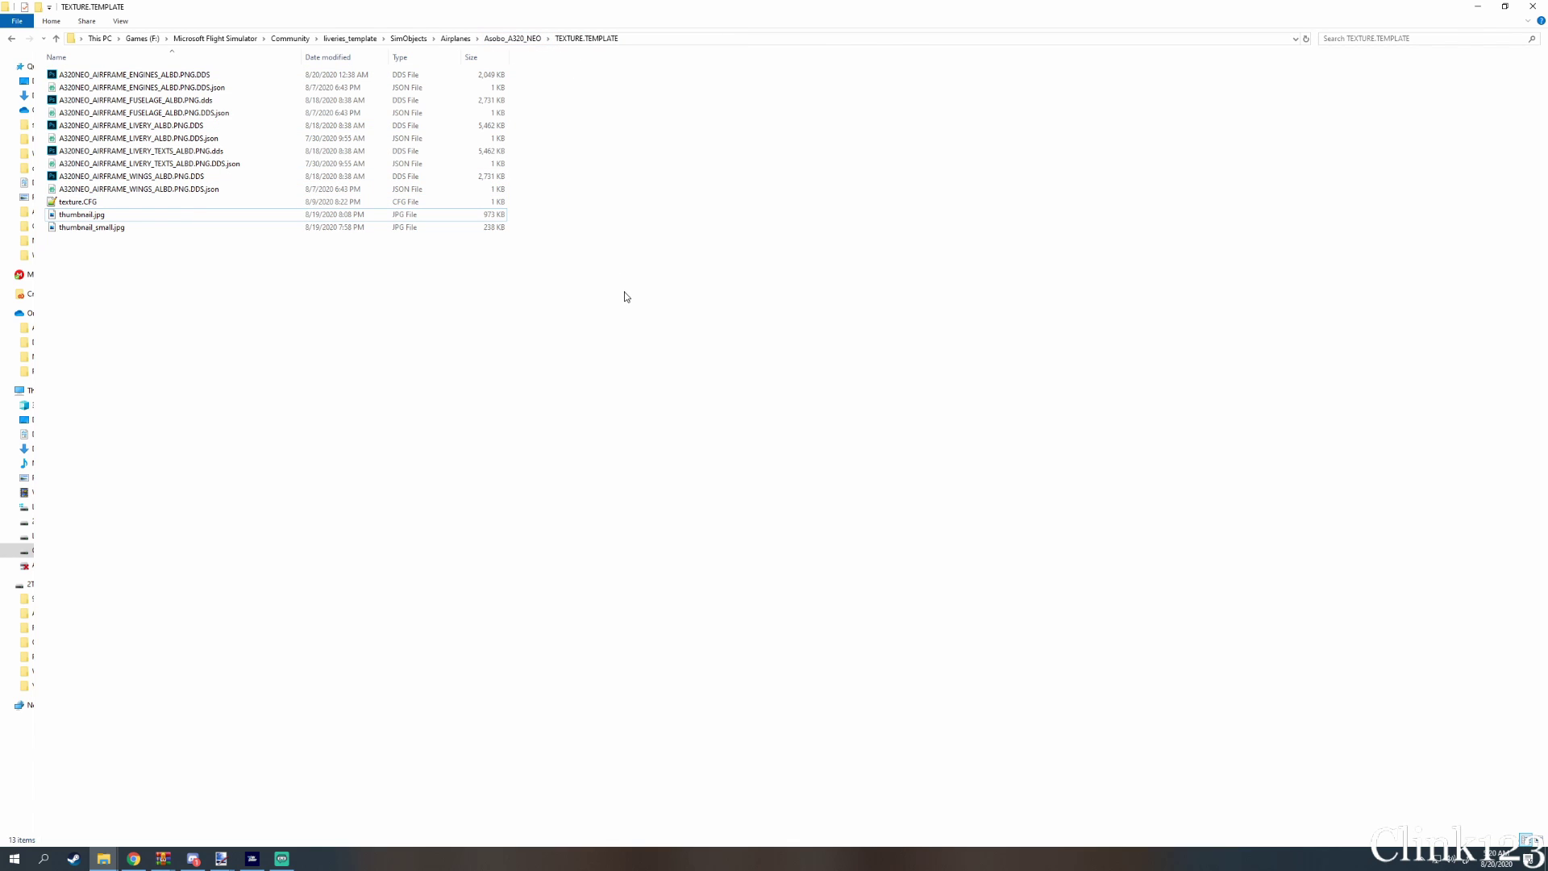
left_click(260, 180)
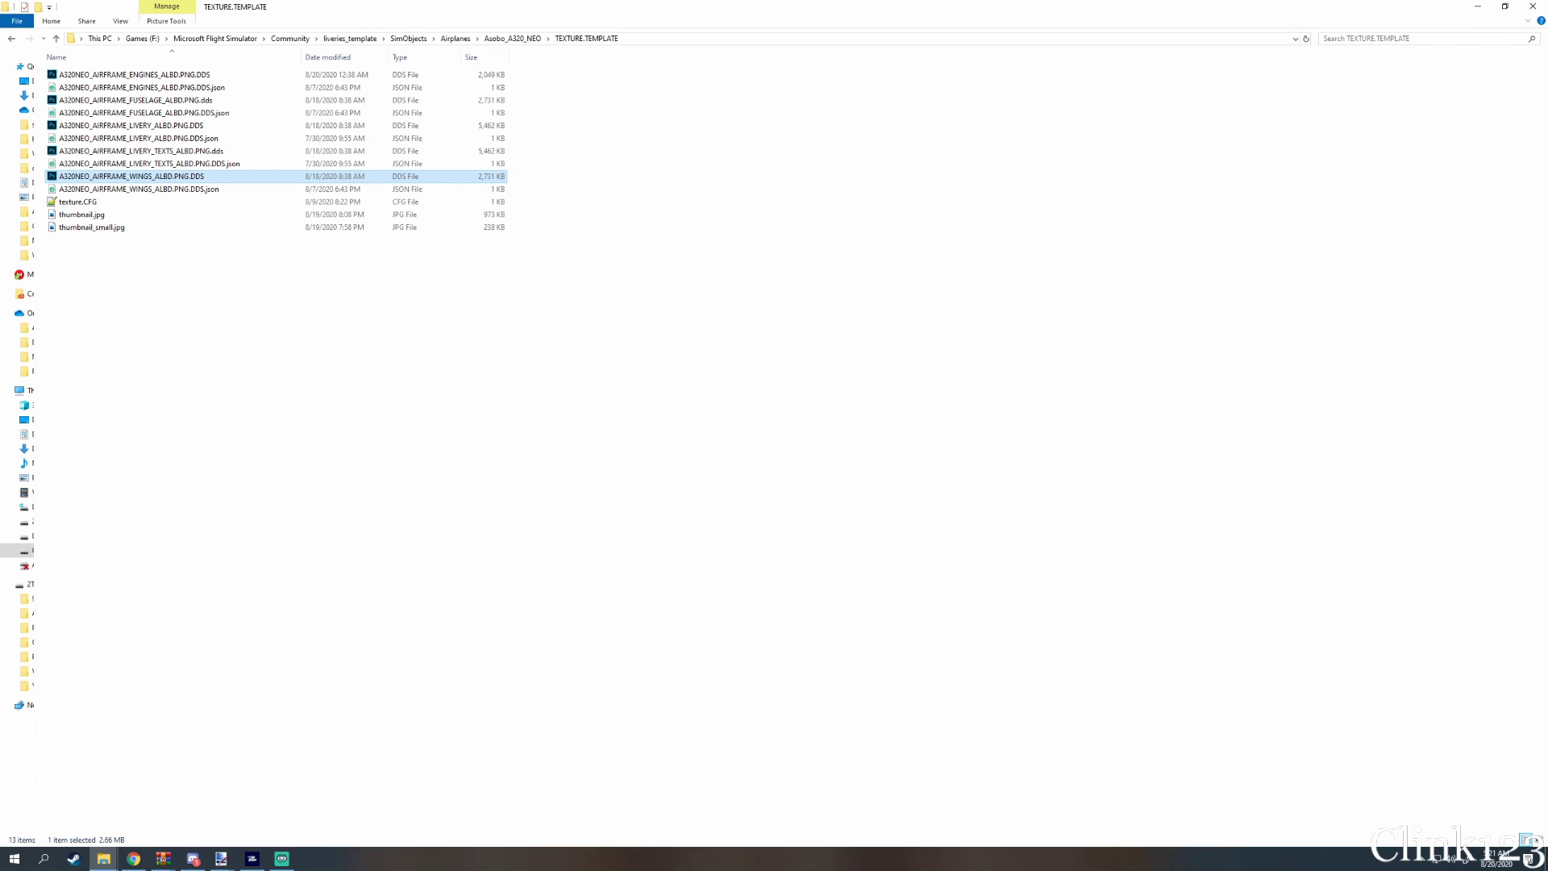
key("alt+Tab")
left_click(489, 379)
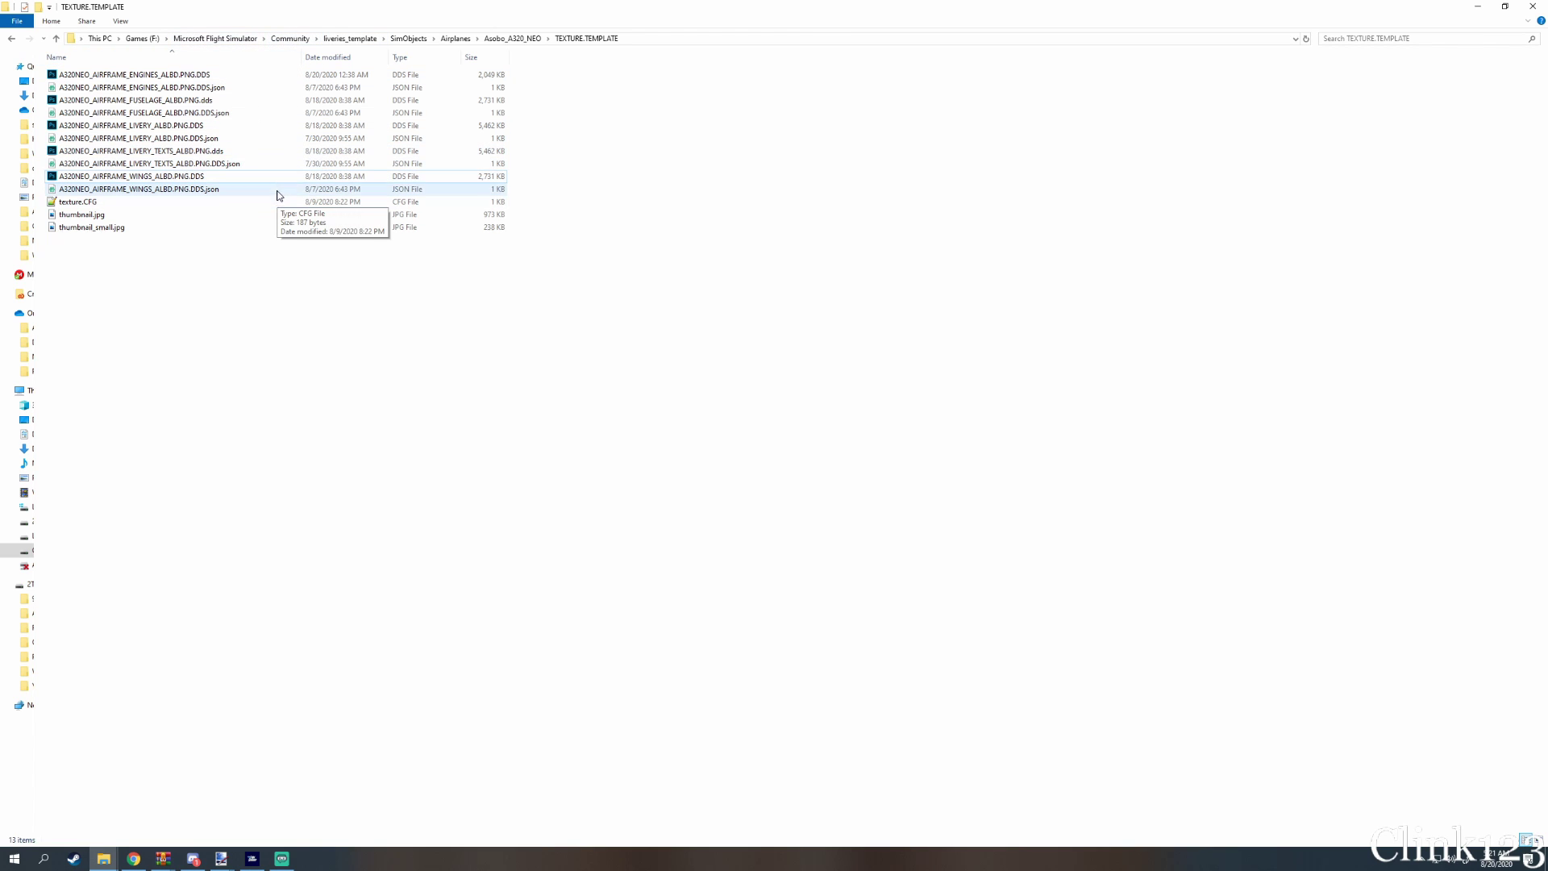
Go up to the Airplanes folder and back into the Asobo_A320_NEO folder
left_click(516, 38)
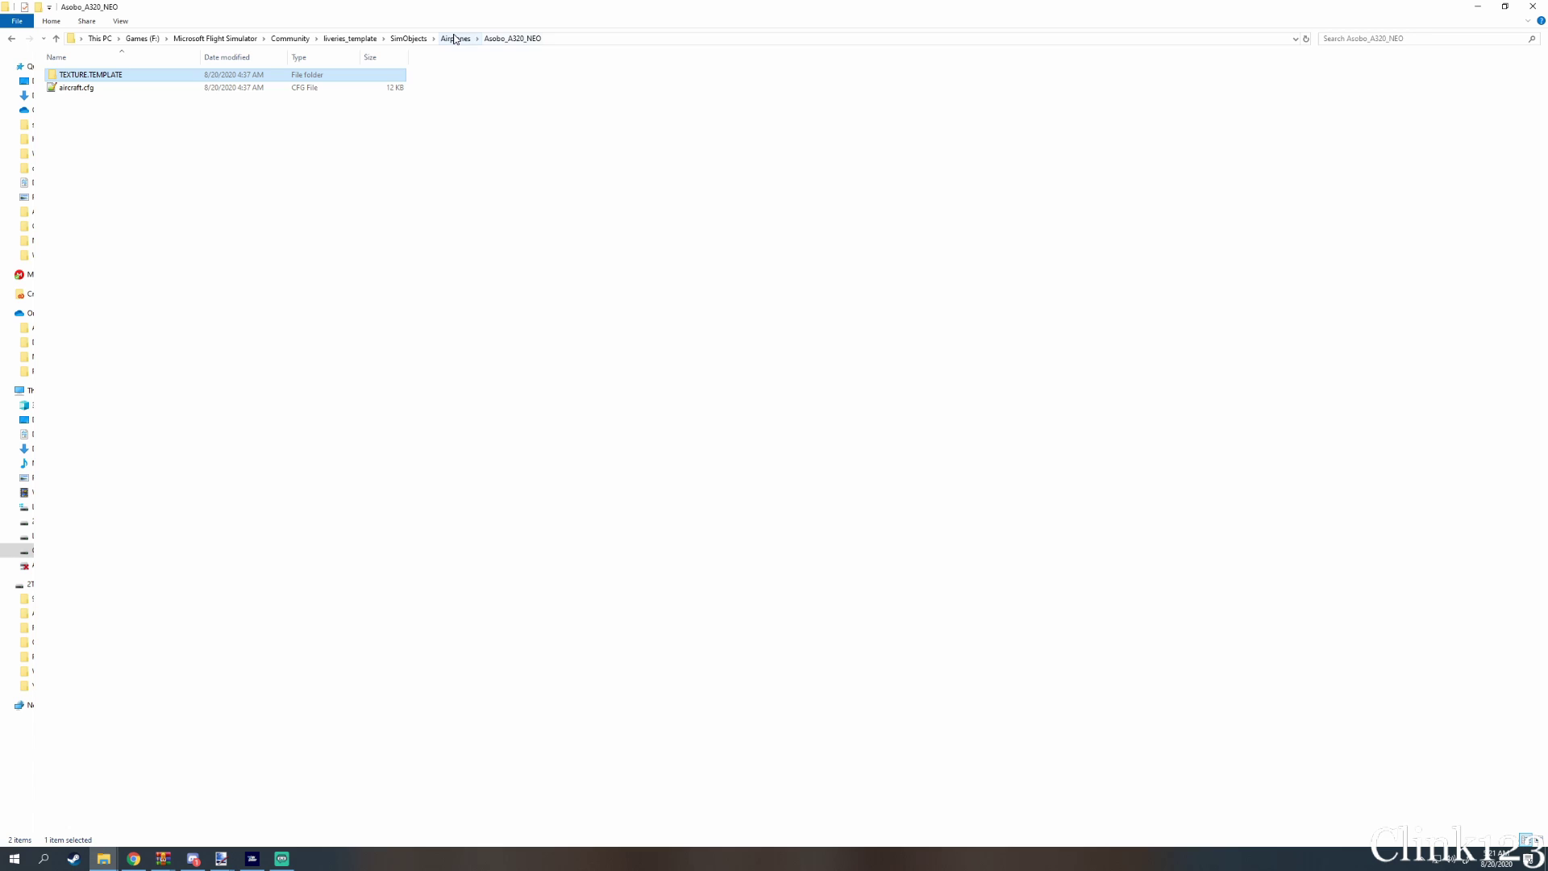
left_click(454, 39)
left_click(341, 89)
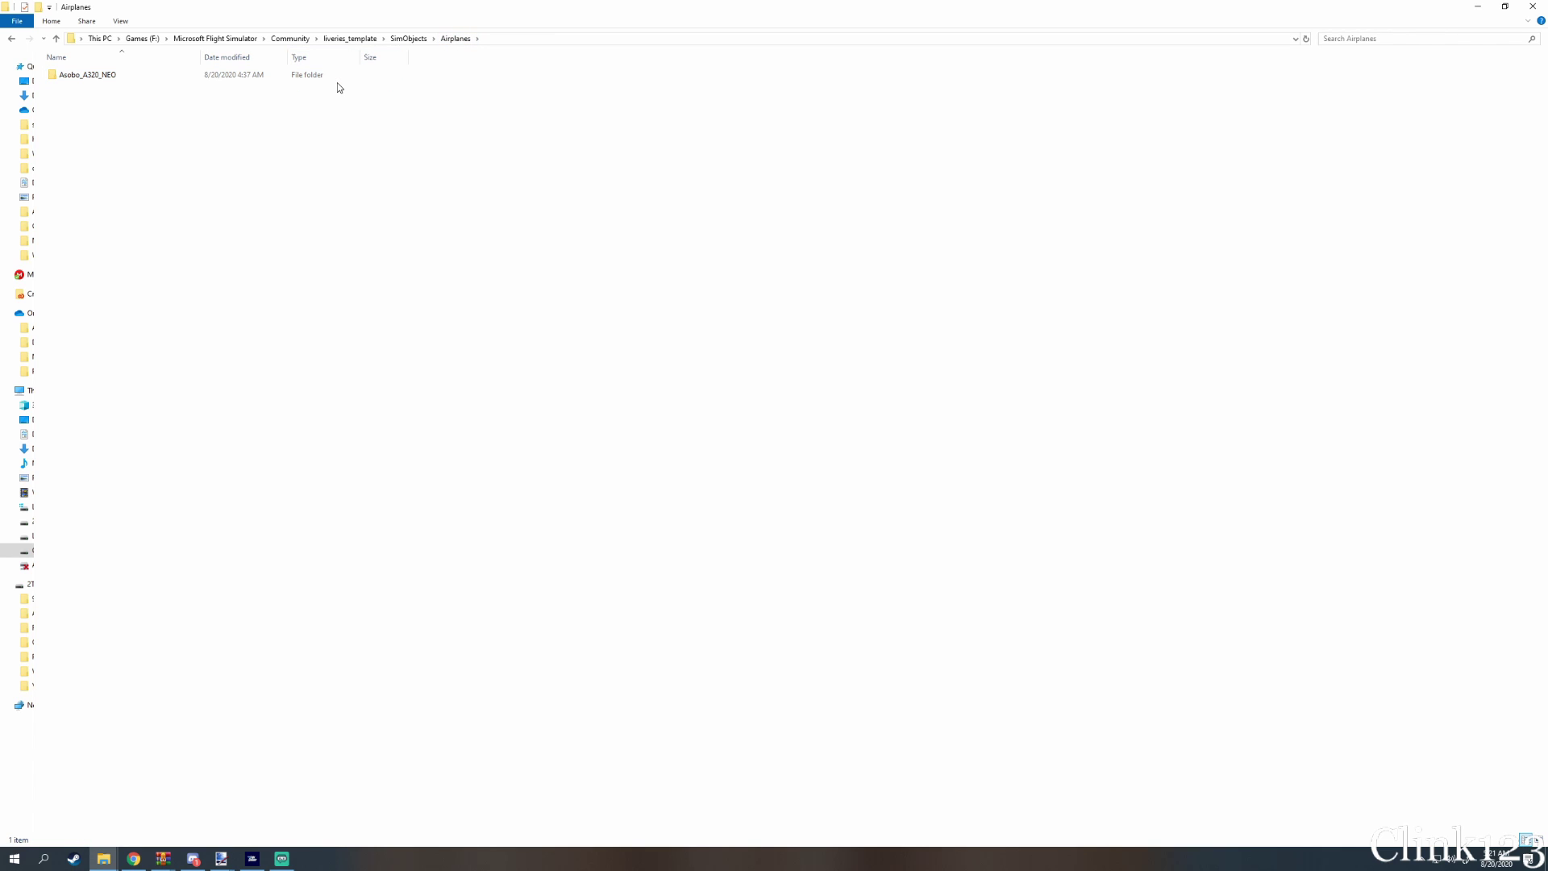
double_click(303, 78)
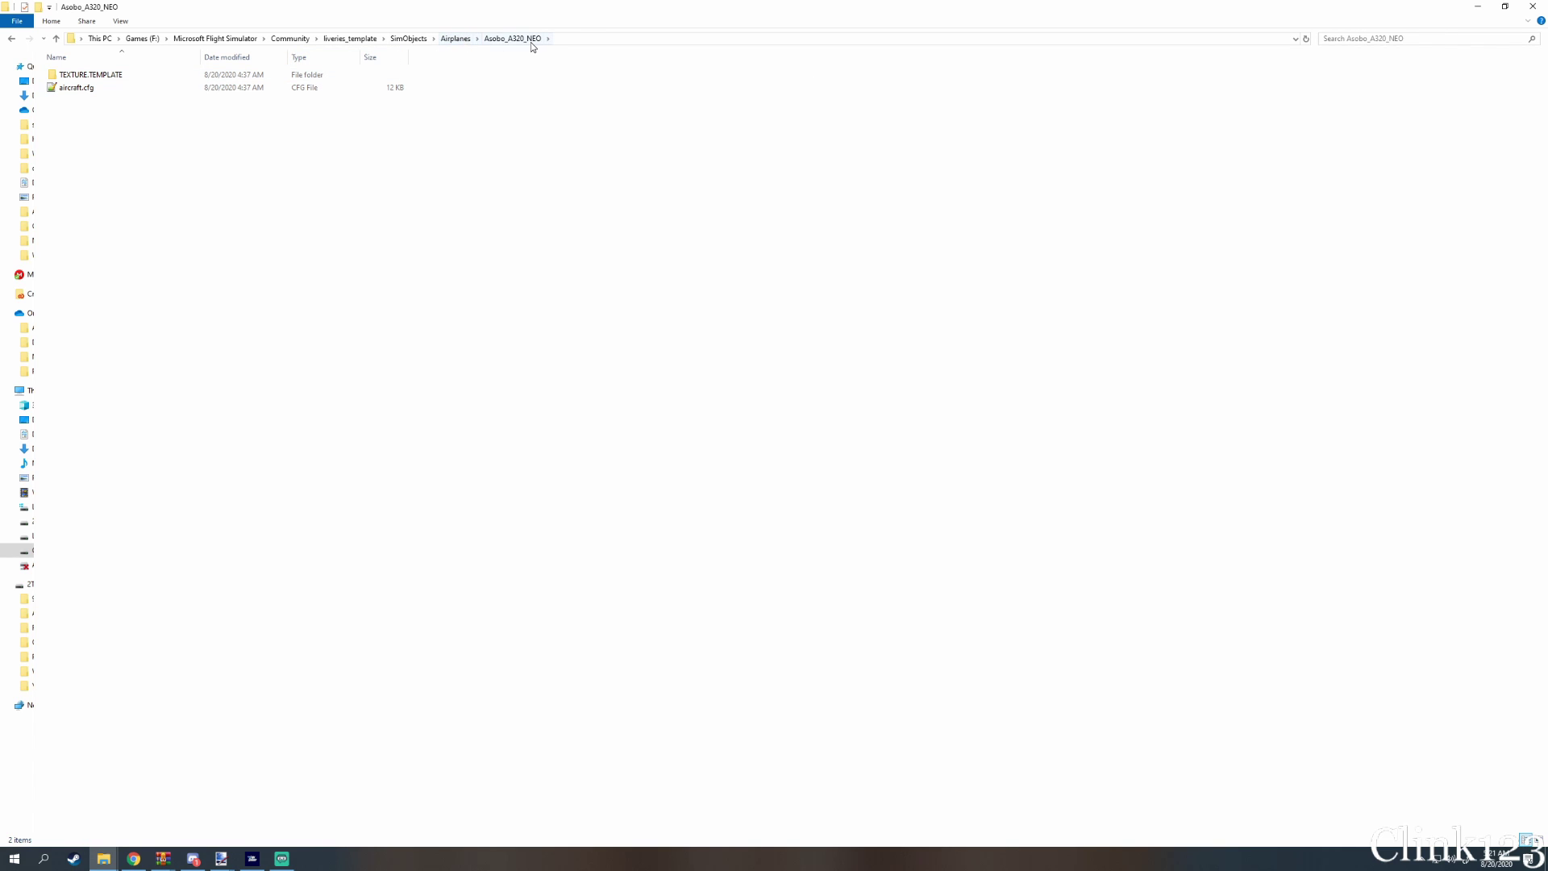
Rename the TEXTURE.TEMPLATE folder to TEXTURE.DELTA
left_click(89, 77)
right_click(89, 79)
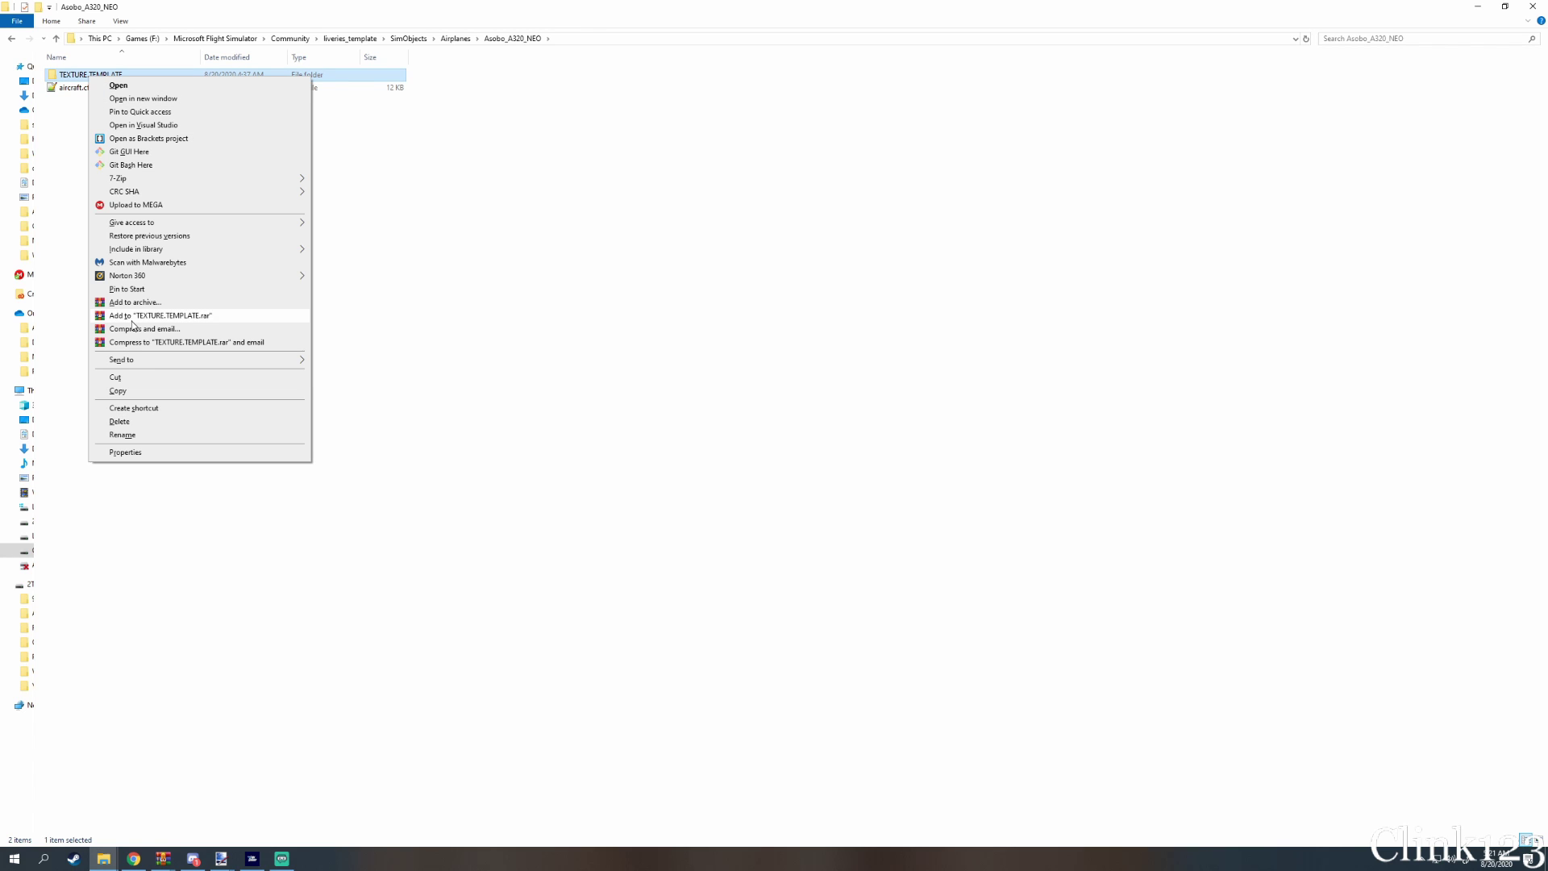
left_click(133, 438)
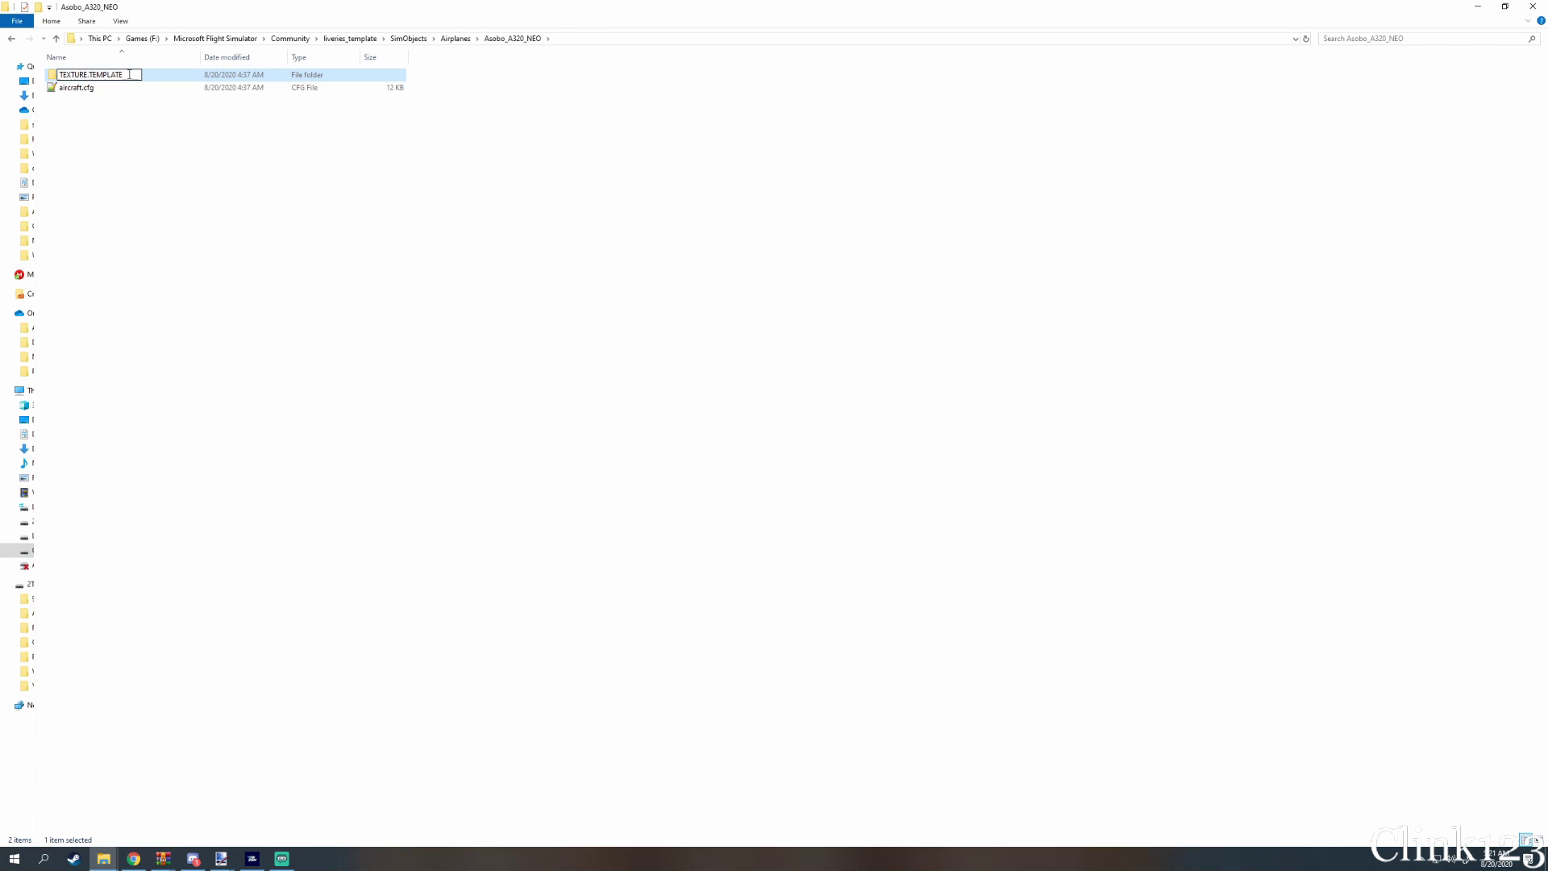
left_click(95, 76)
left_click_drag(89, 75, 136, 75)
type("DELTA")
key("Return")
Open aircraft.cfg and change the FLTSIM.4 title to 'Airbus A320 Neo Delta'
double_click(145, 89)
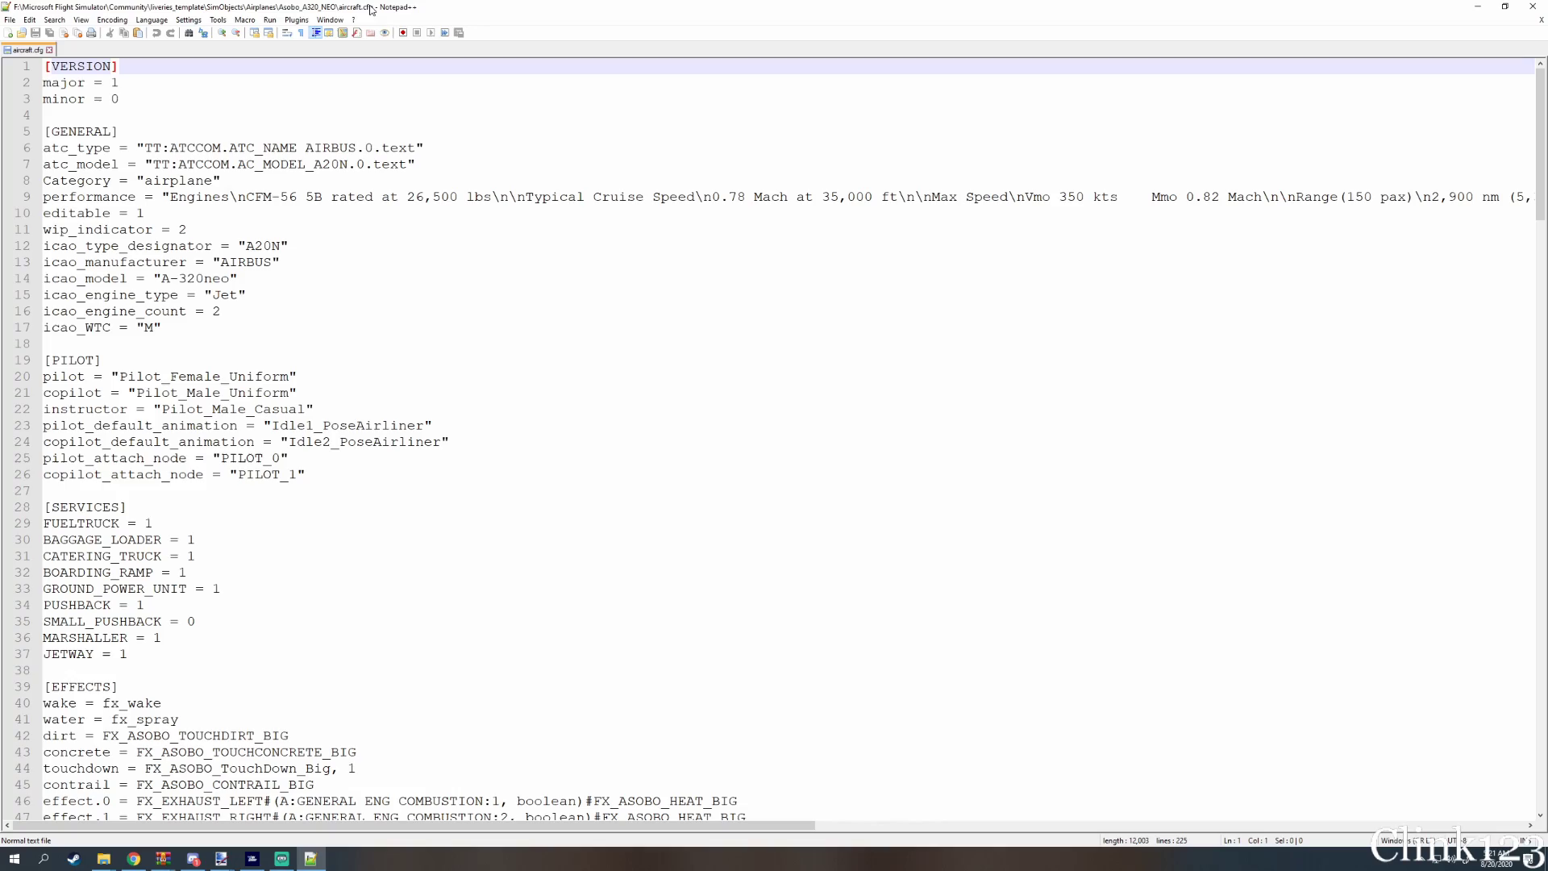
scroll(337, 269, "down", 20)
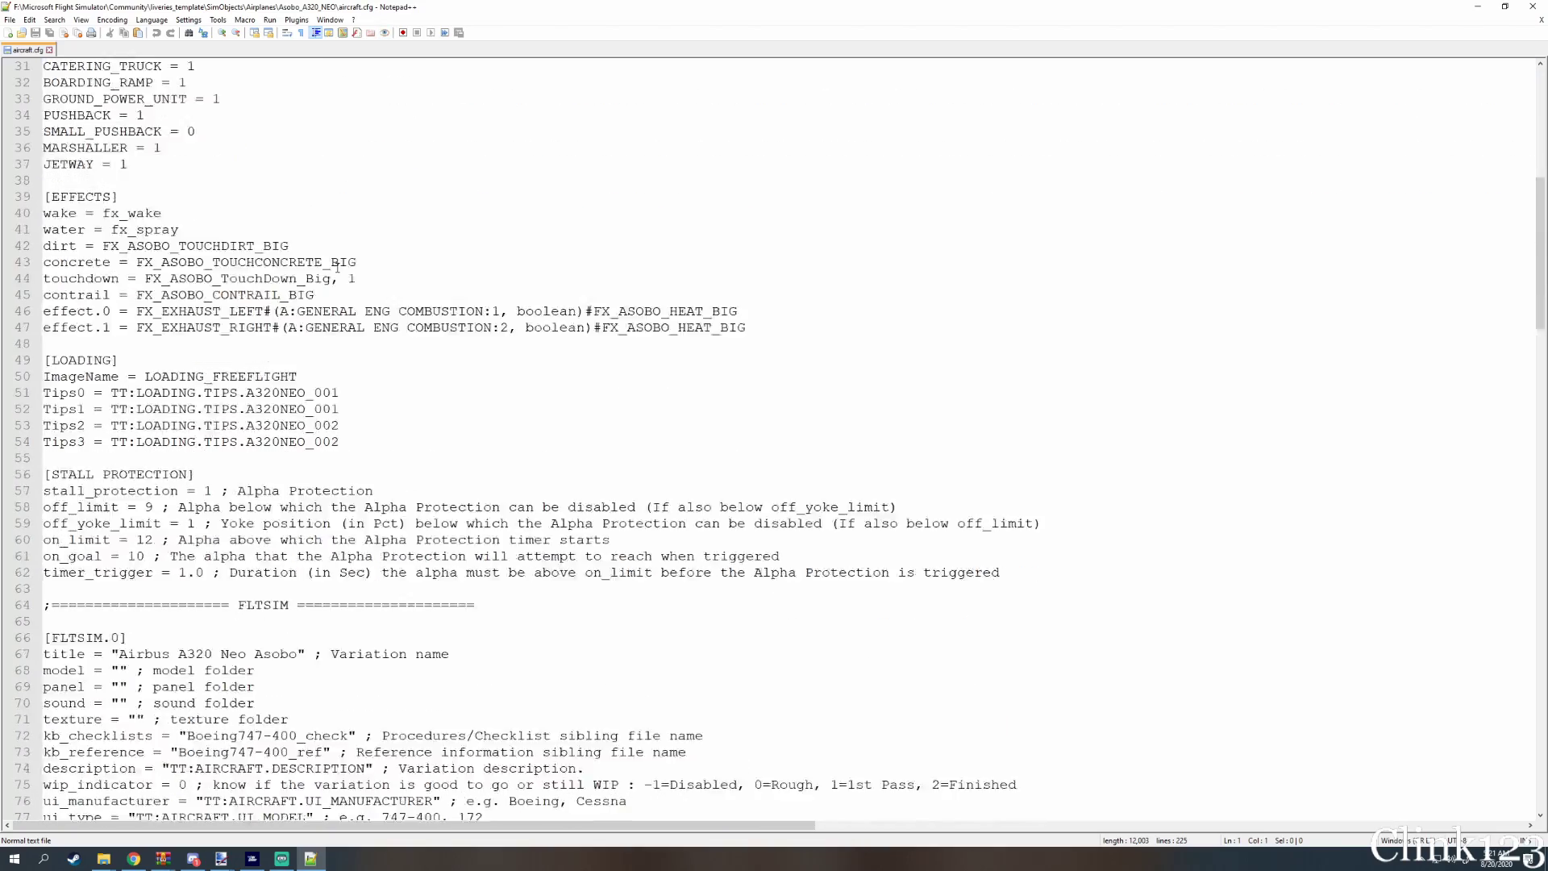
scroll(337, 268, "down", 20)
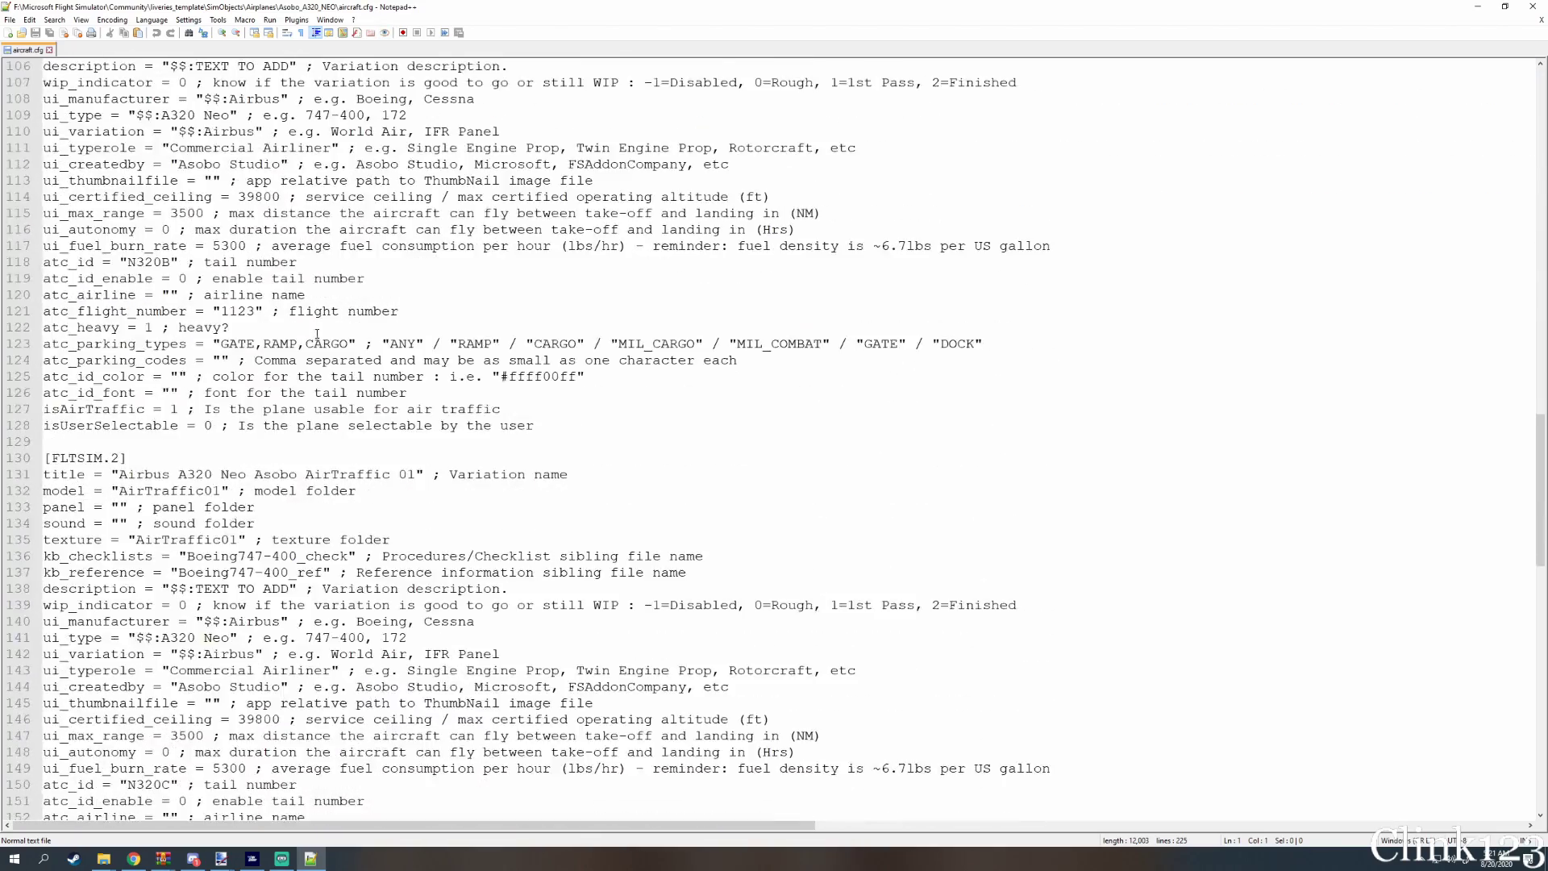
scroll(935, 357, "down", 4)
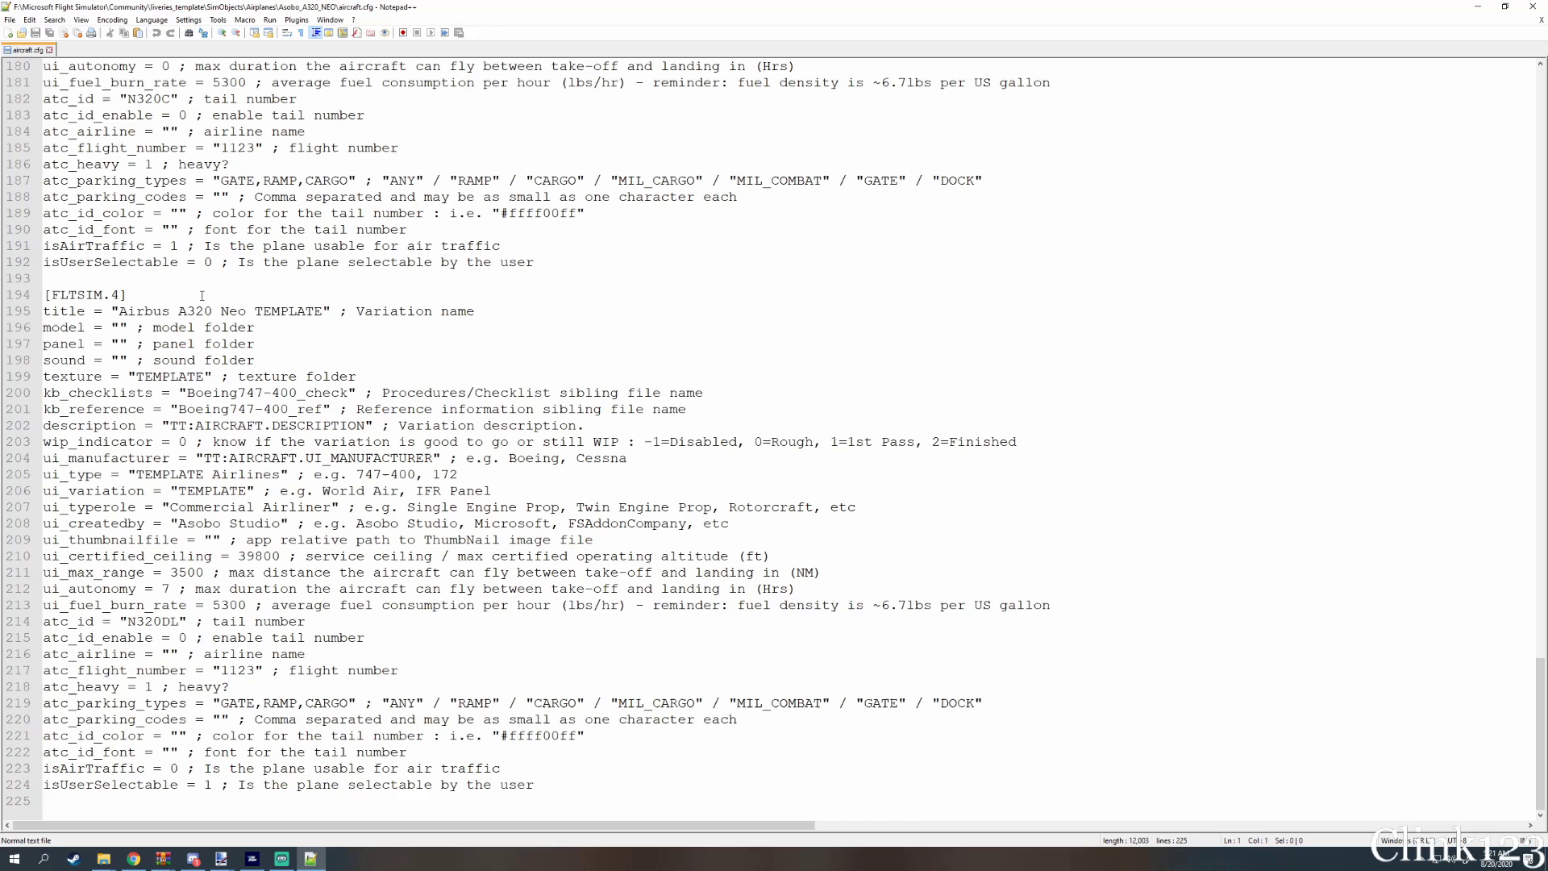
left_click_drag(48, 296, 126, 295)
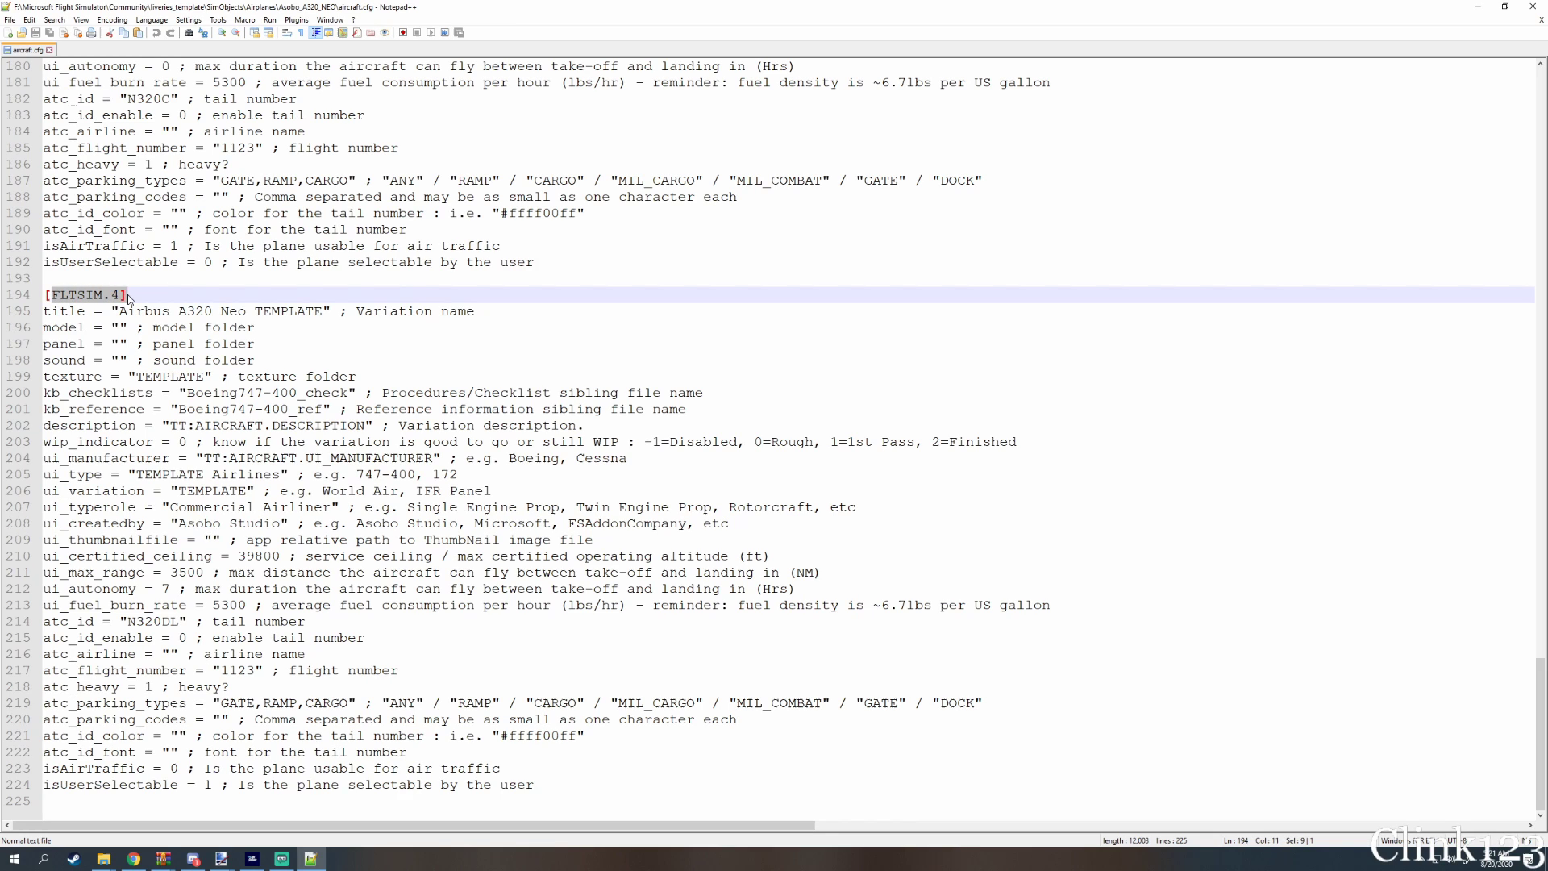
left_click(144, 294)
double_click(277, 311)
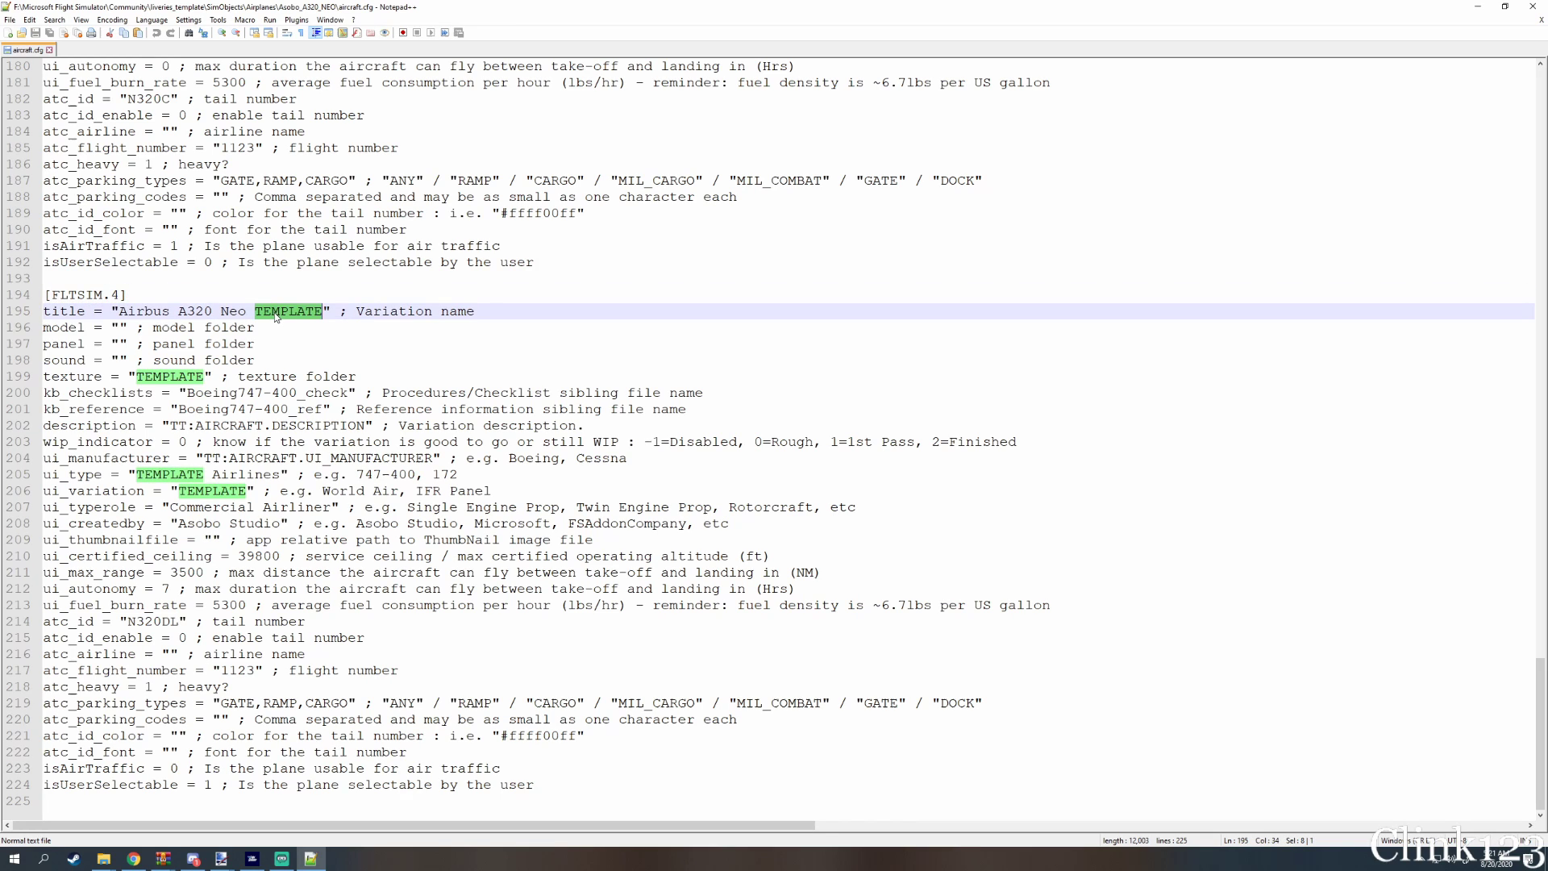
type("Delta")
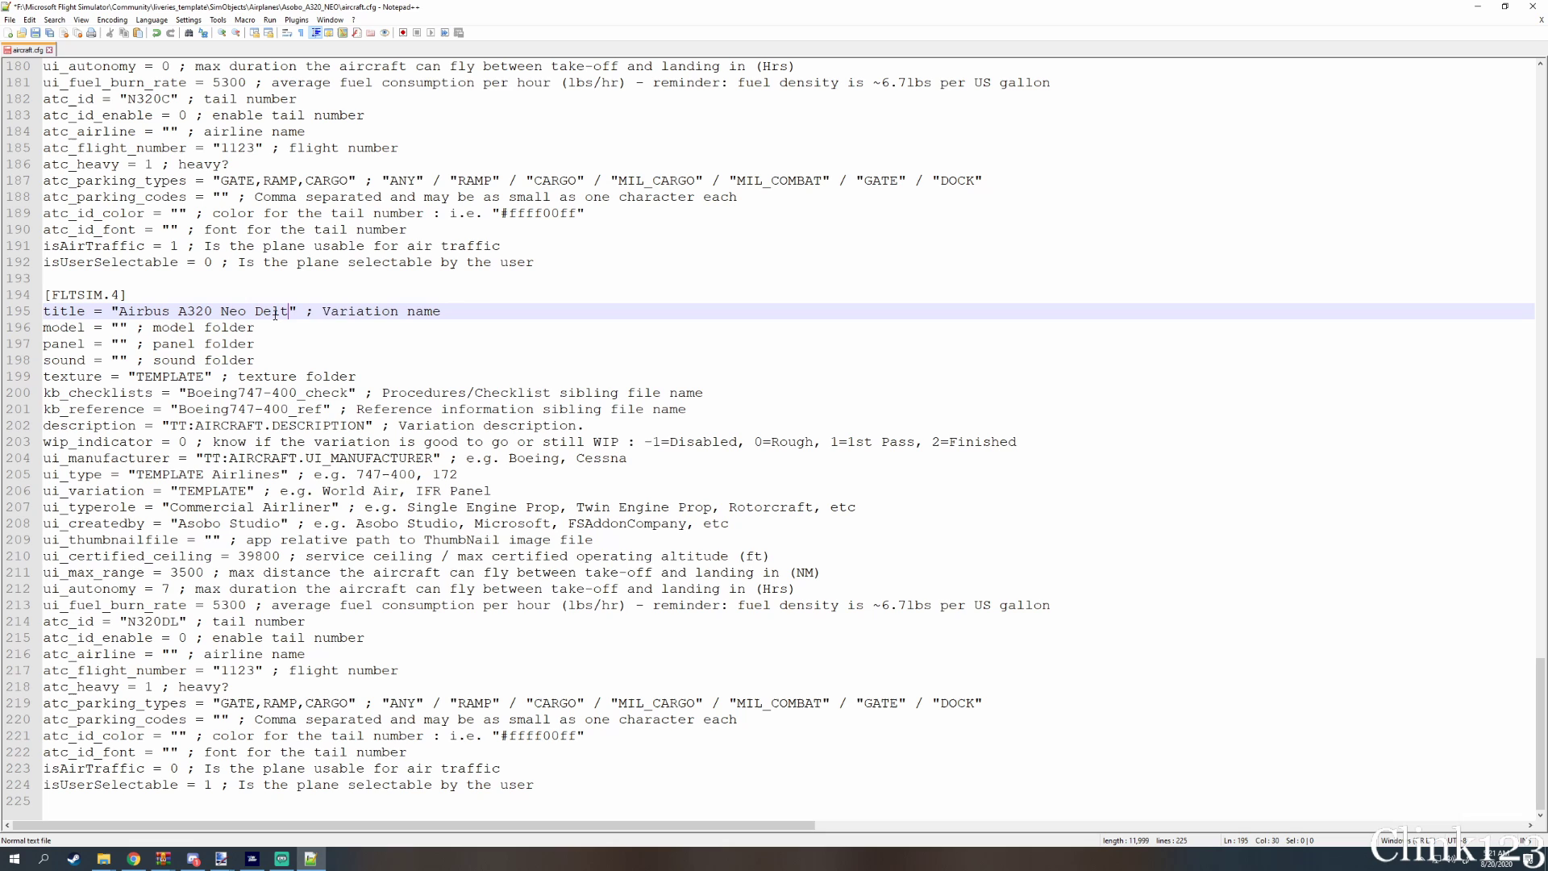
double_click(274, 318)
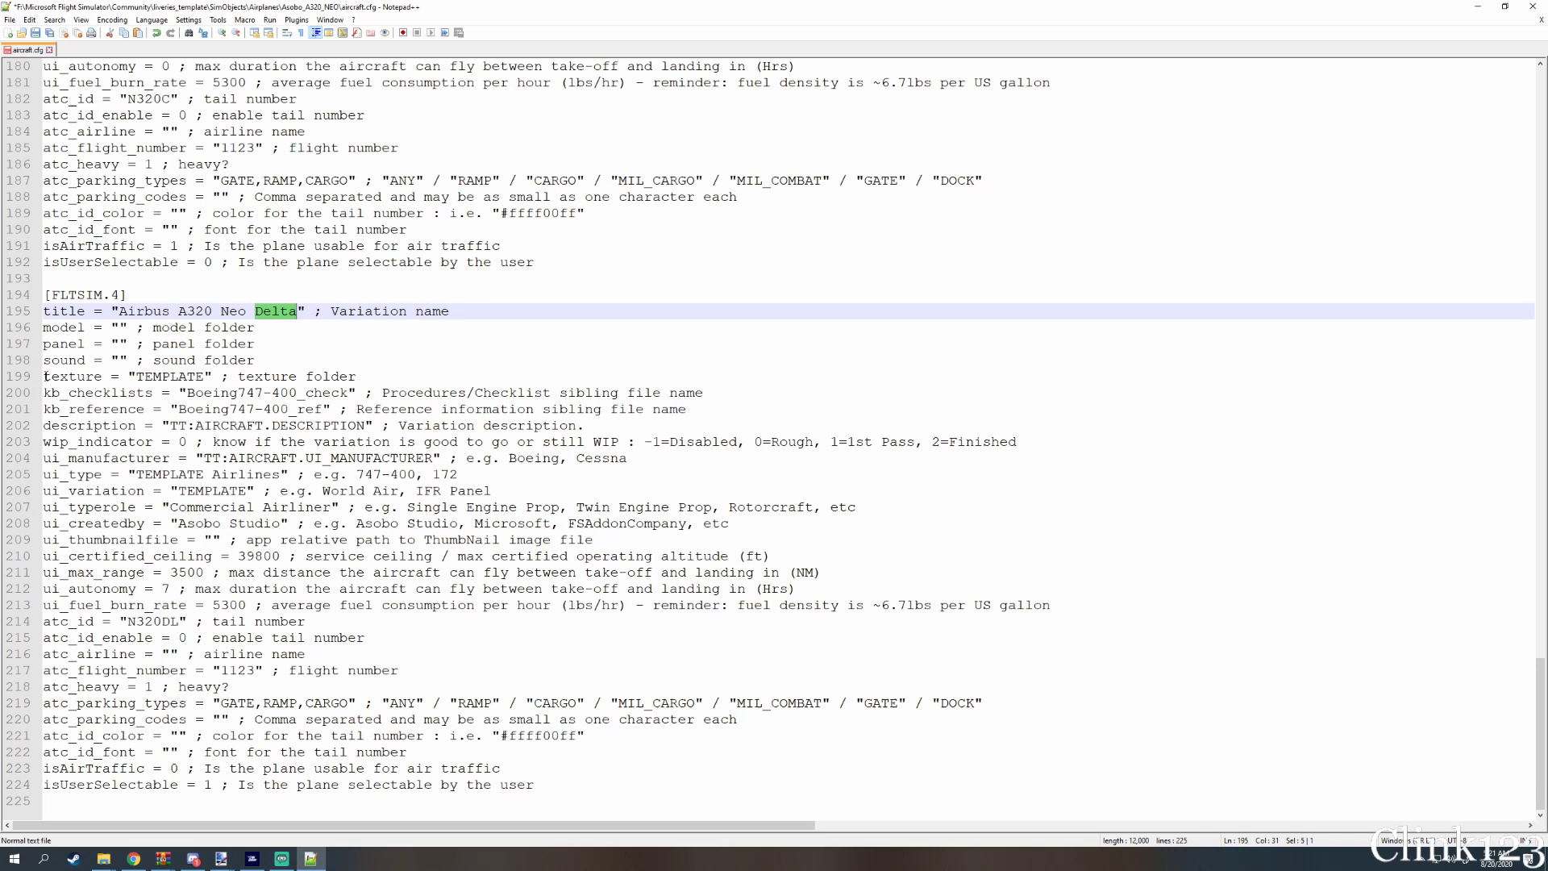
Set the FLTSIM.4 texture value to DELTA
left_click_drag(45, 376, 374, 370)
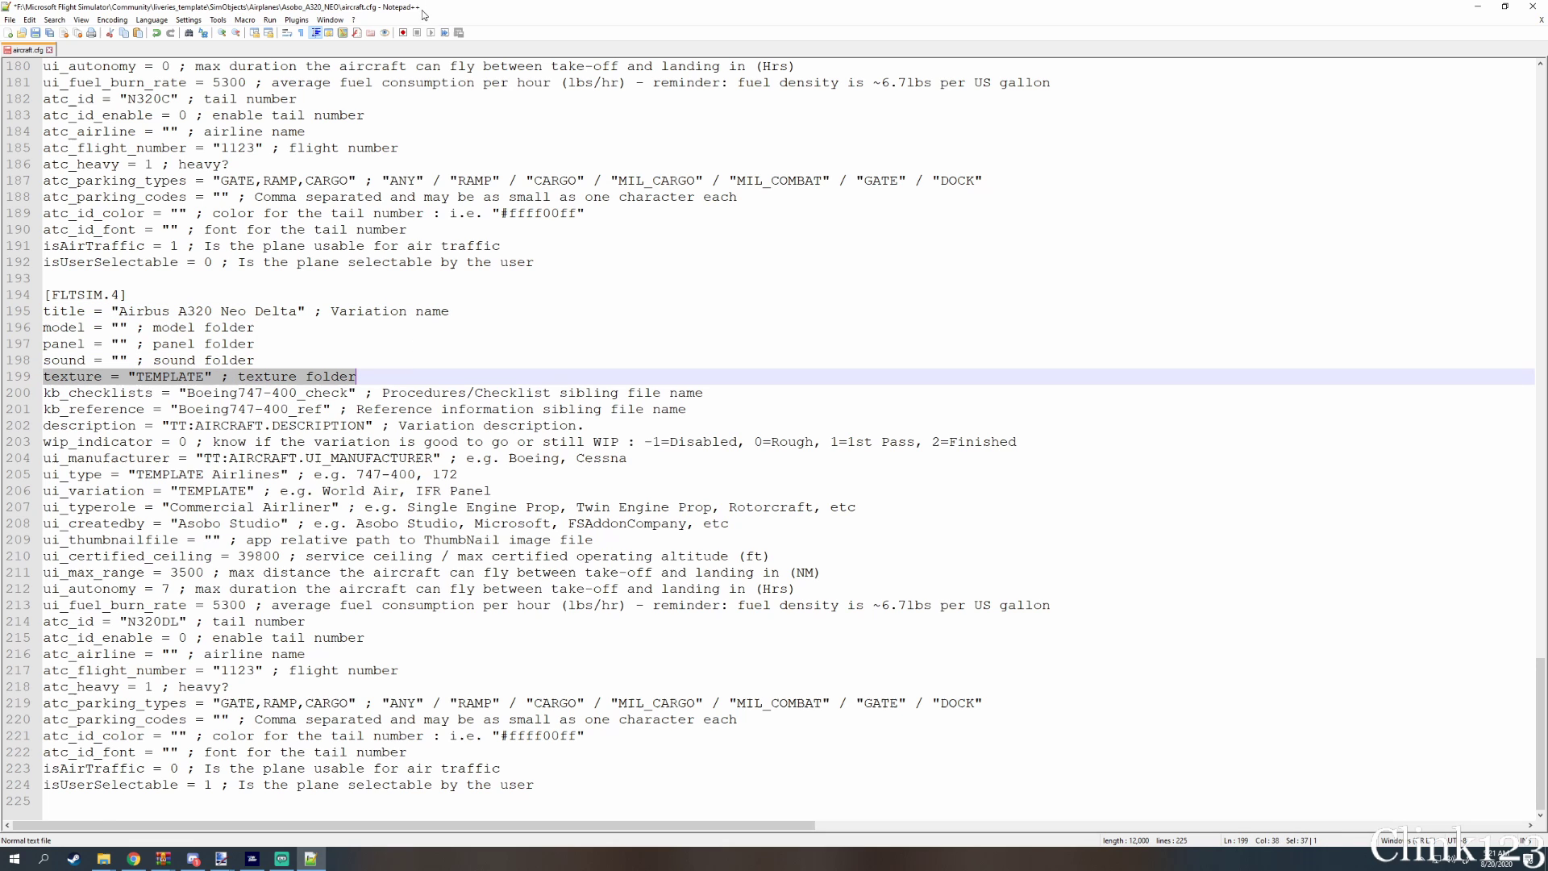
left_click_drag(424, 14, 692, 129)
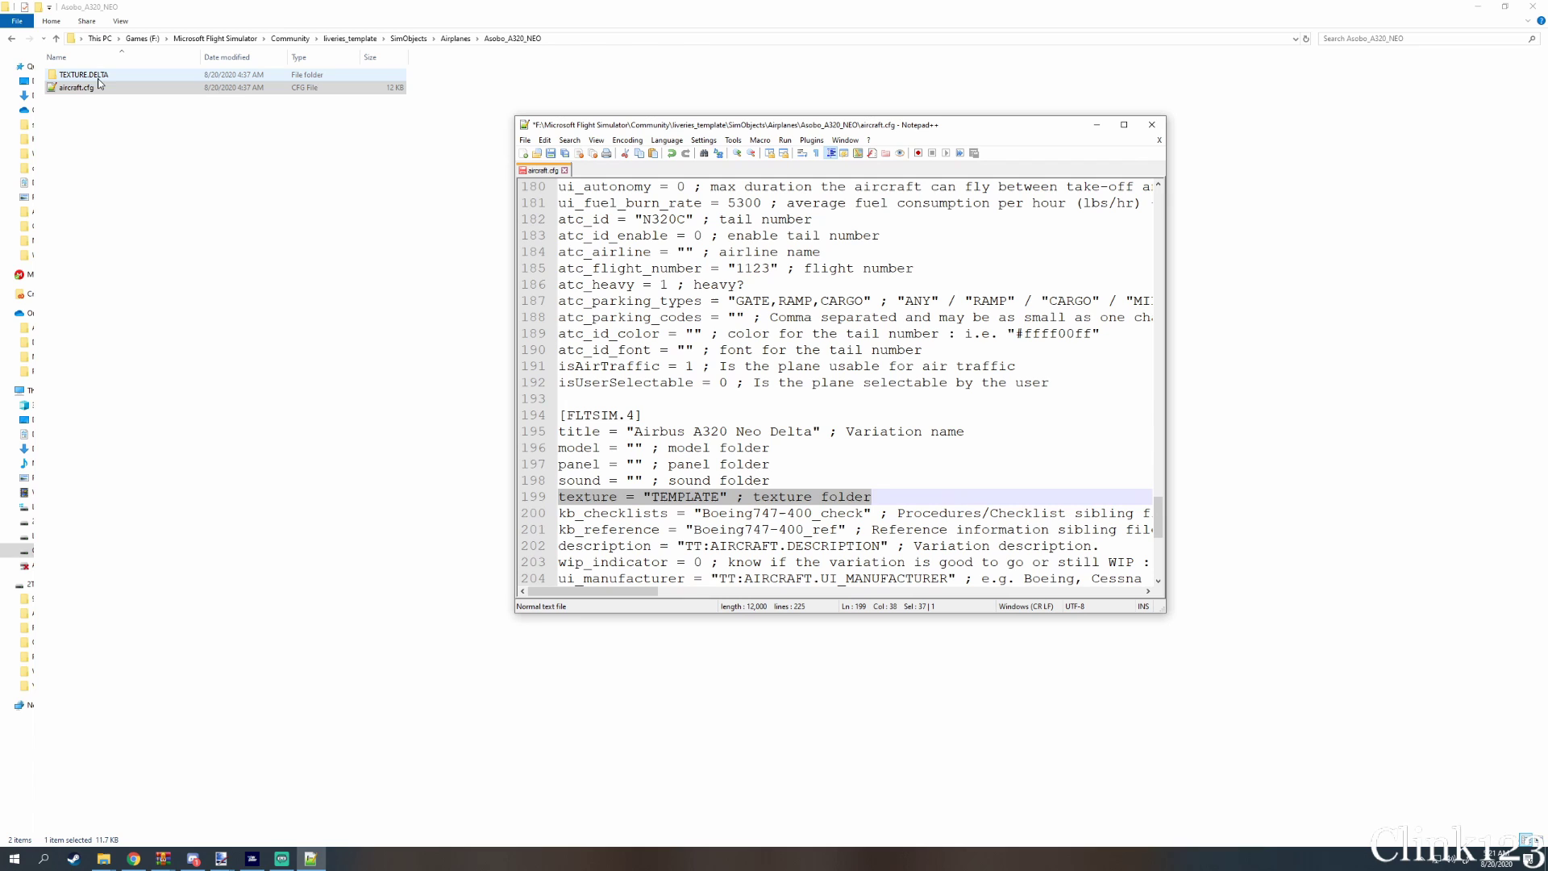
double_click(963, 132)
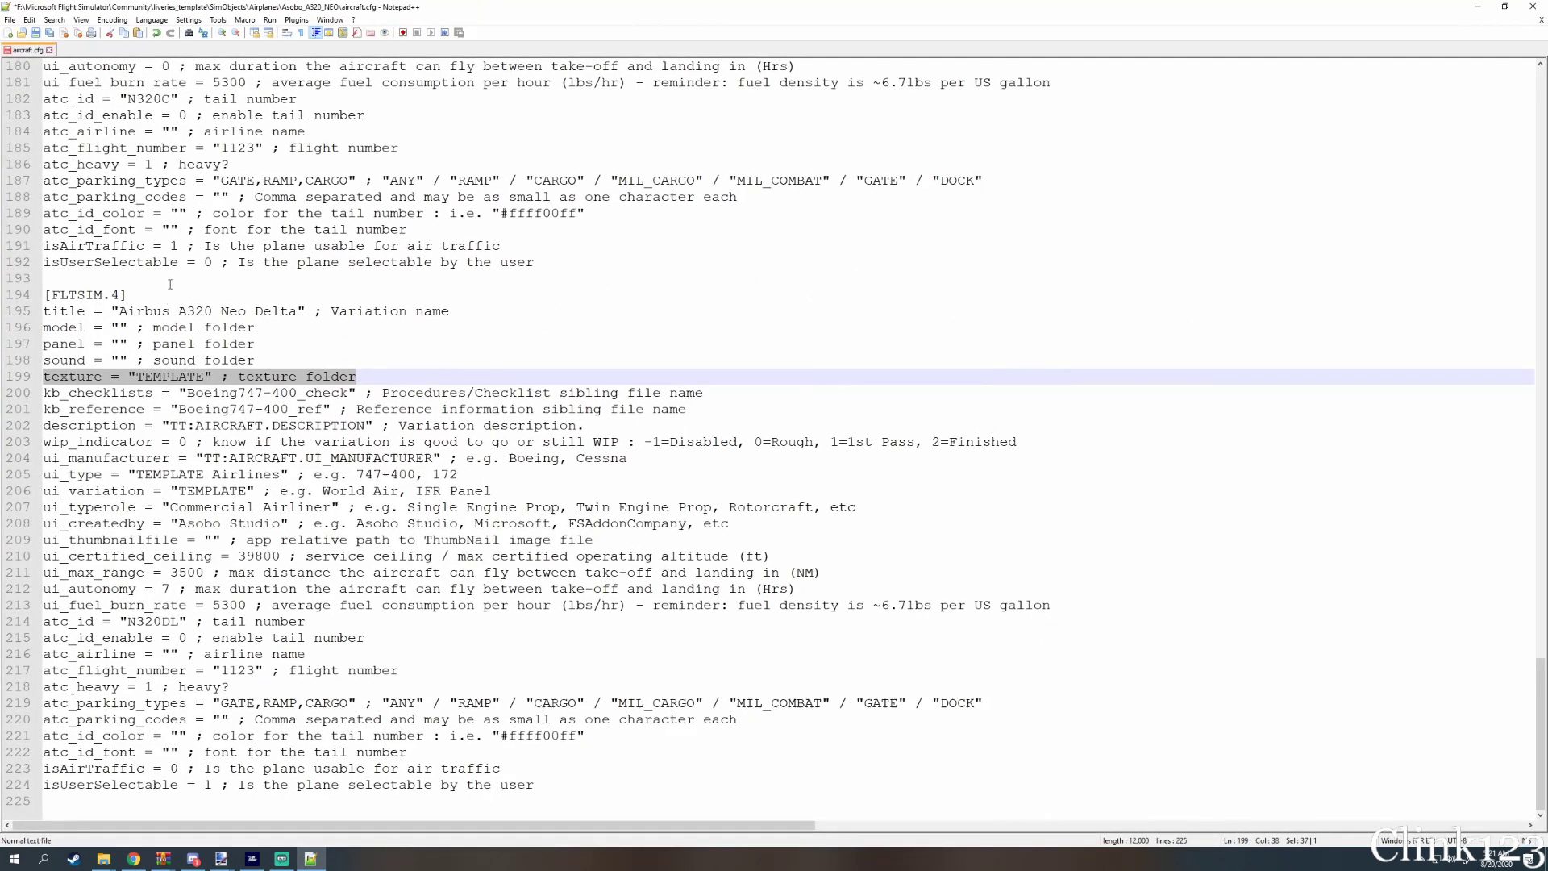
double_click(175, 378)
type("DELTA")
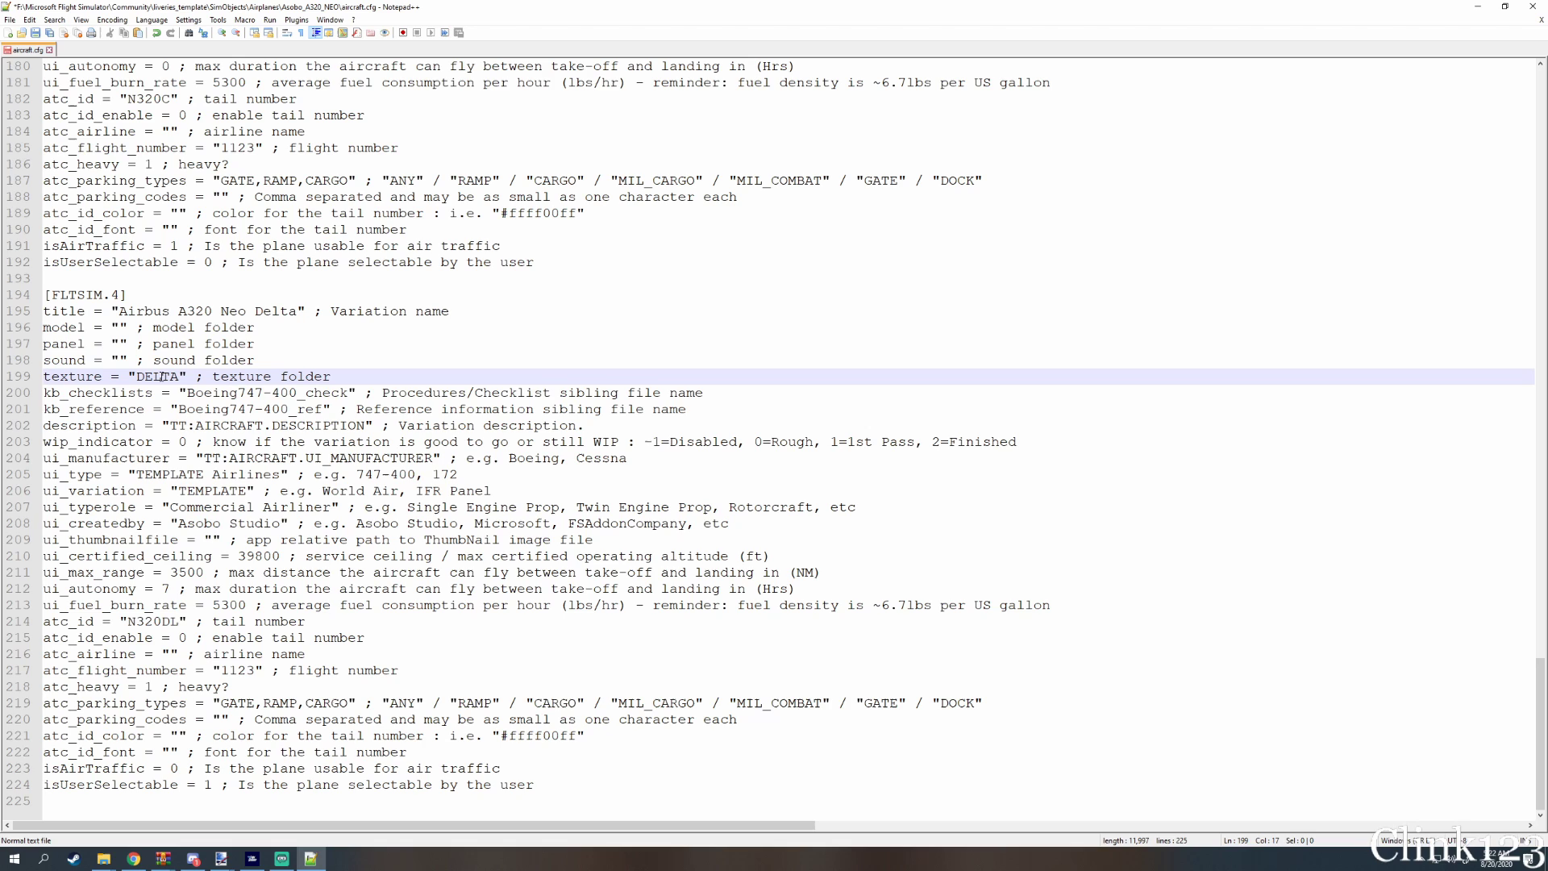
left_click(147, 442)
Set ui_type to 'Delta Airlines' and ui_variation to 'Delta', then save aircraft.cfg
double_click(182, 477)
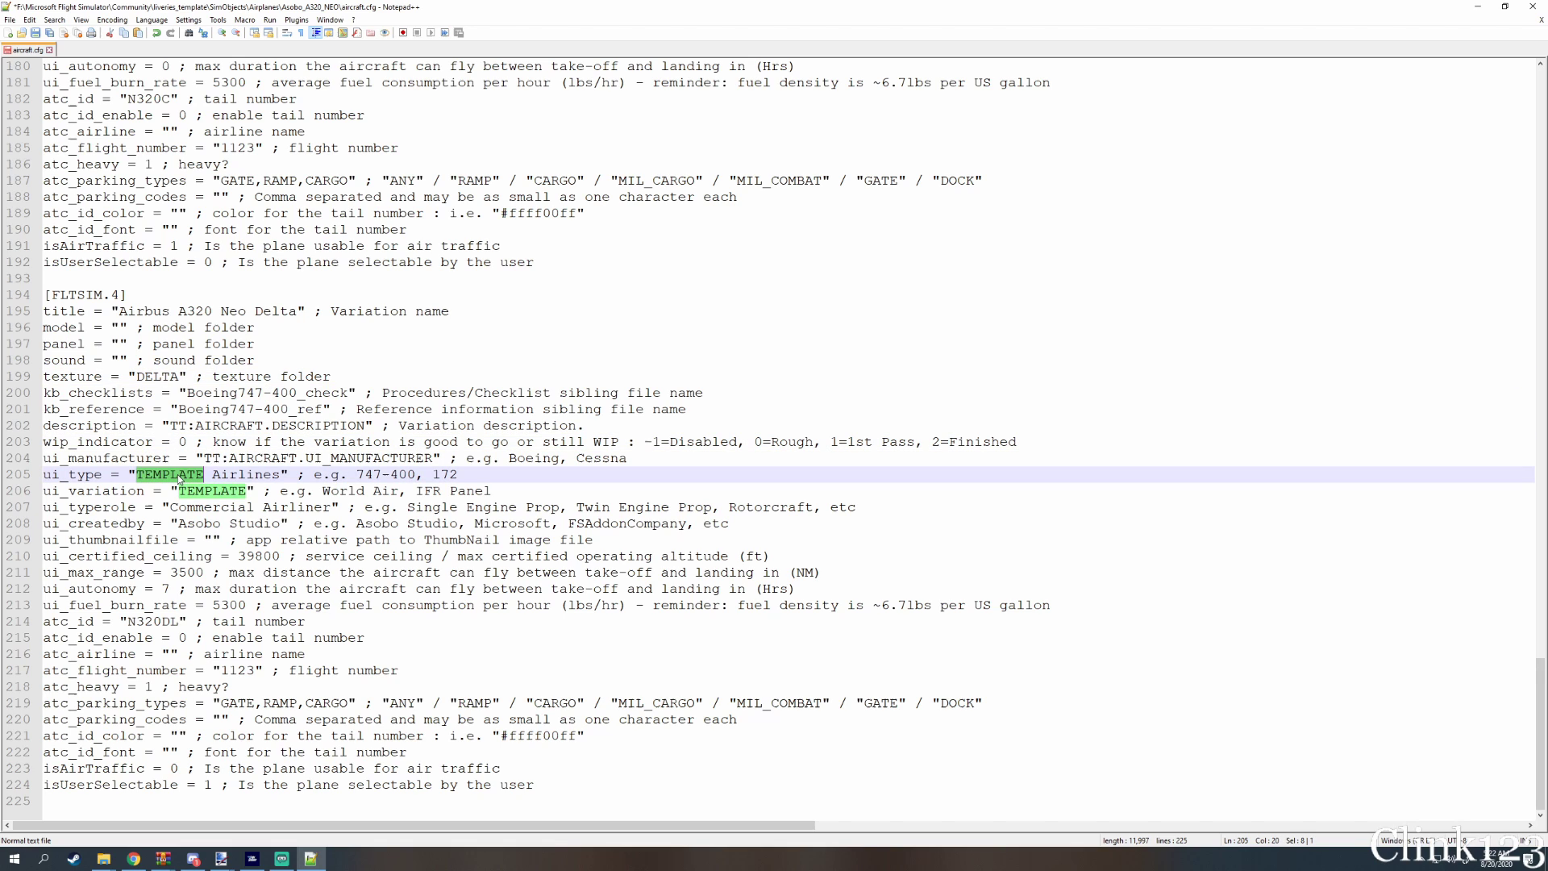
type("Delta")
left_click(262, 430)
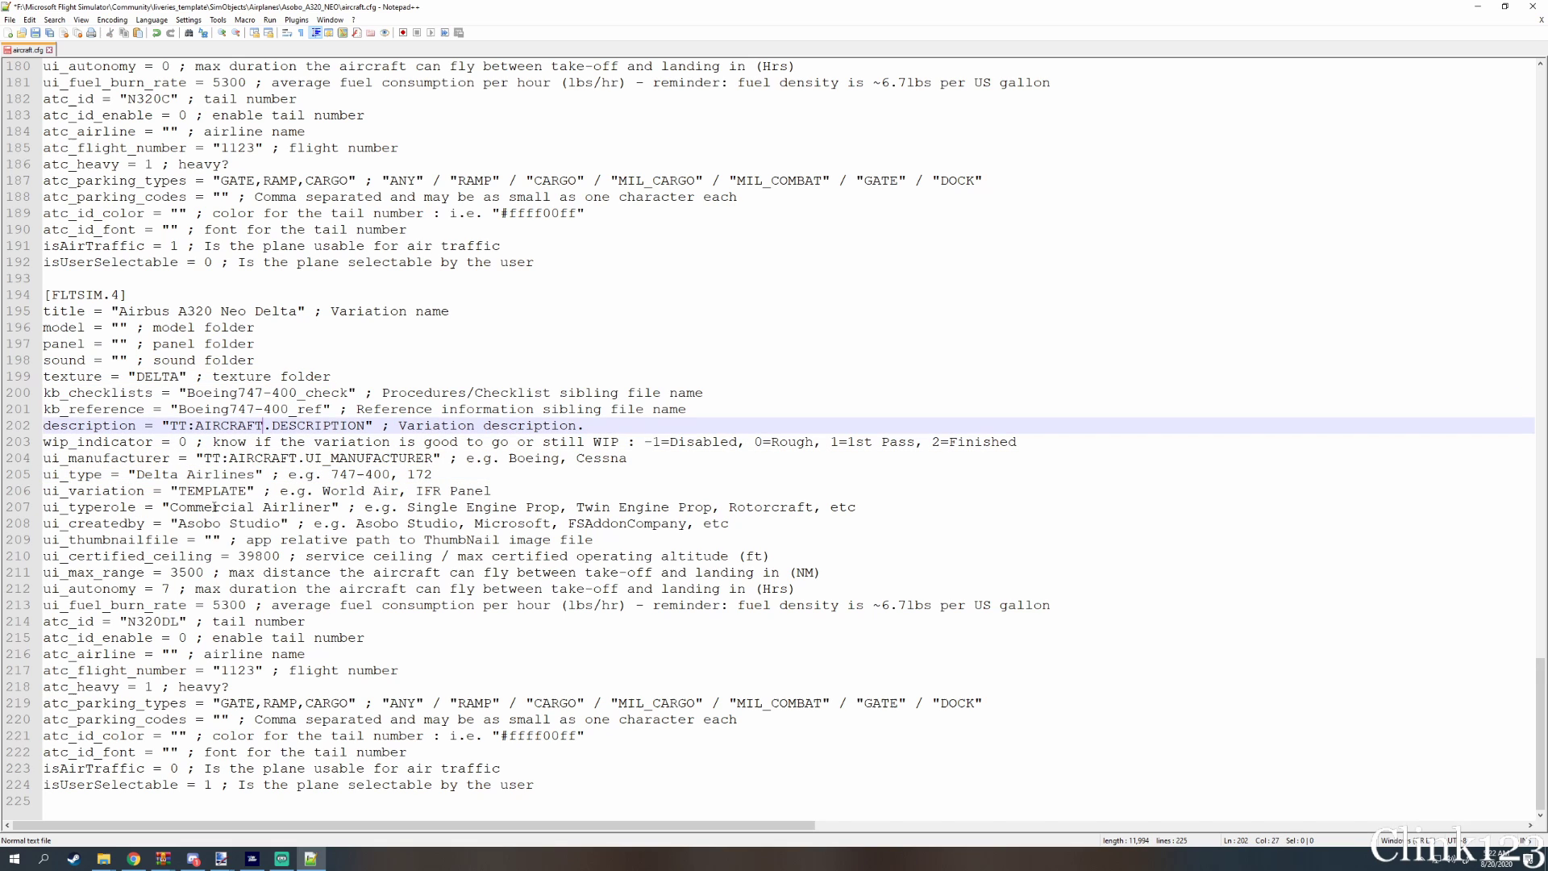
double_click(209, 491)
type("DE")
key("BackSpace")
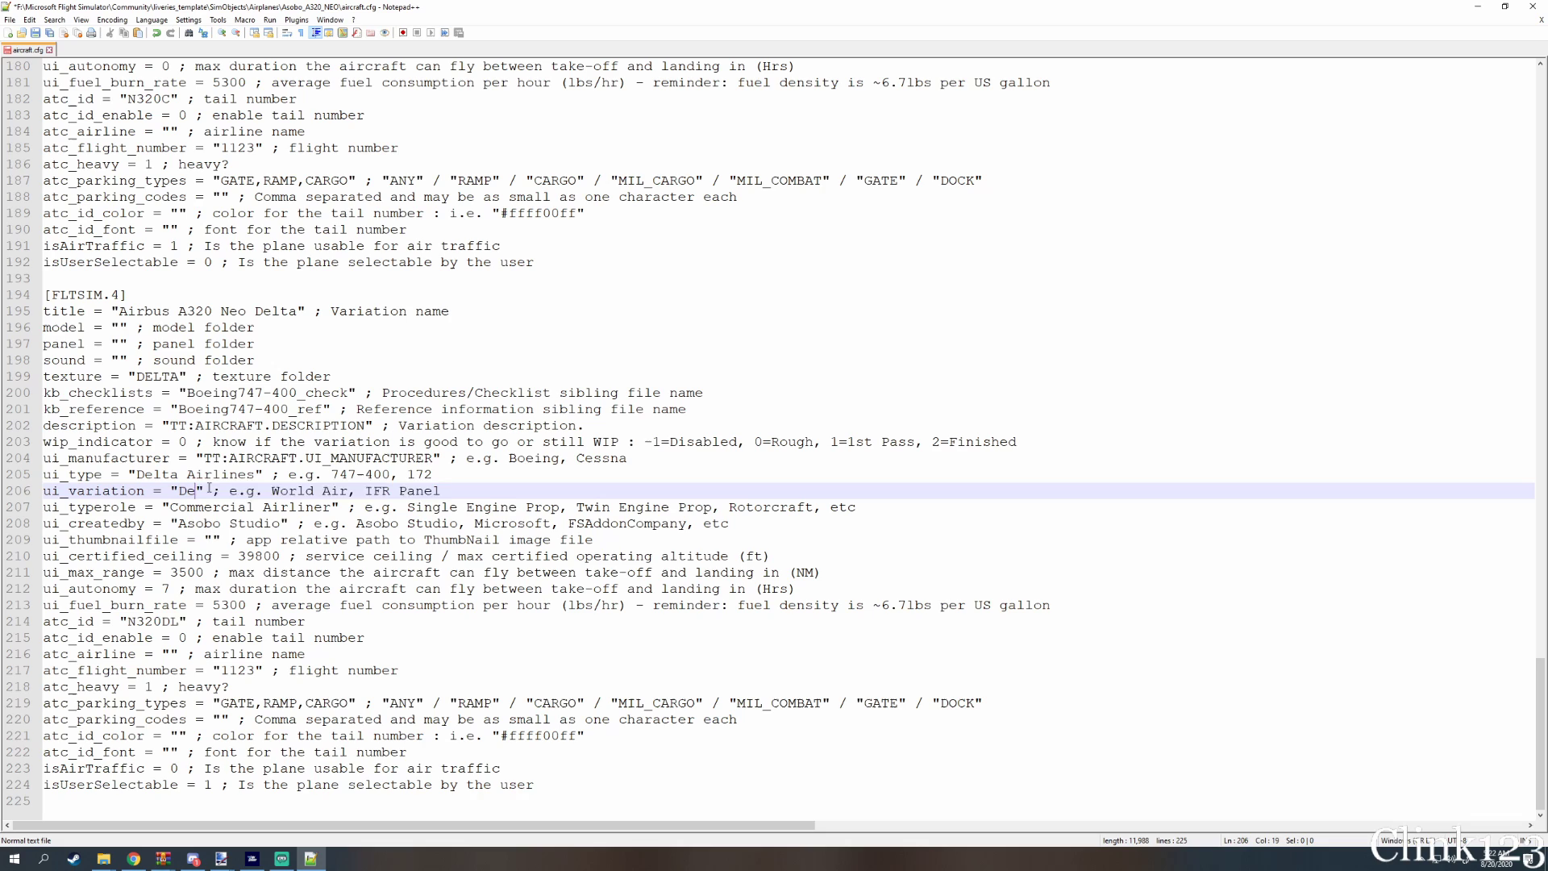
type("elta")
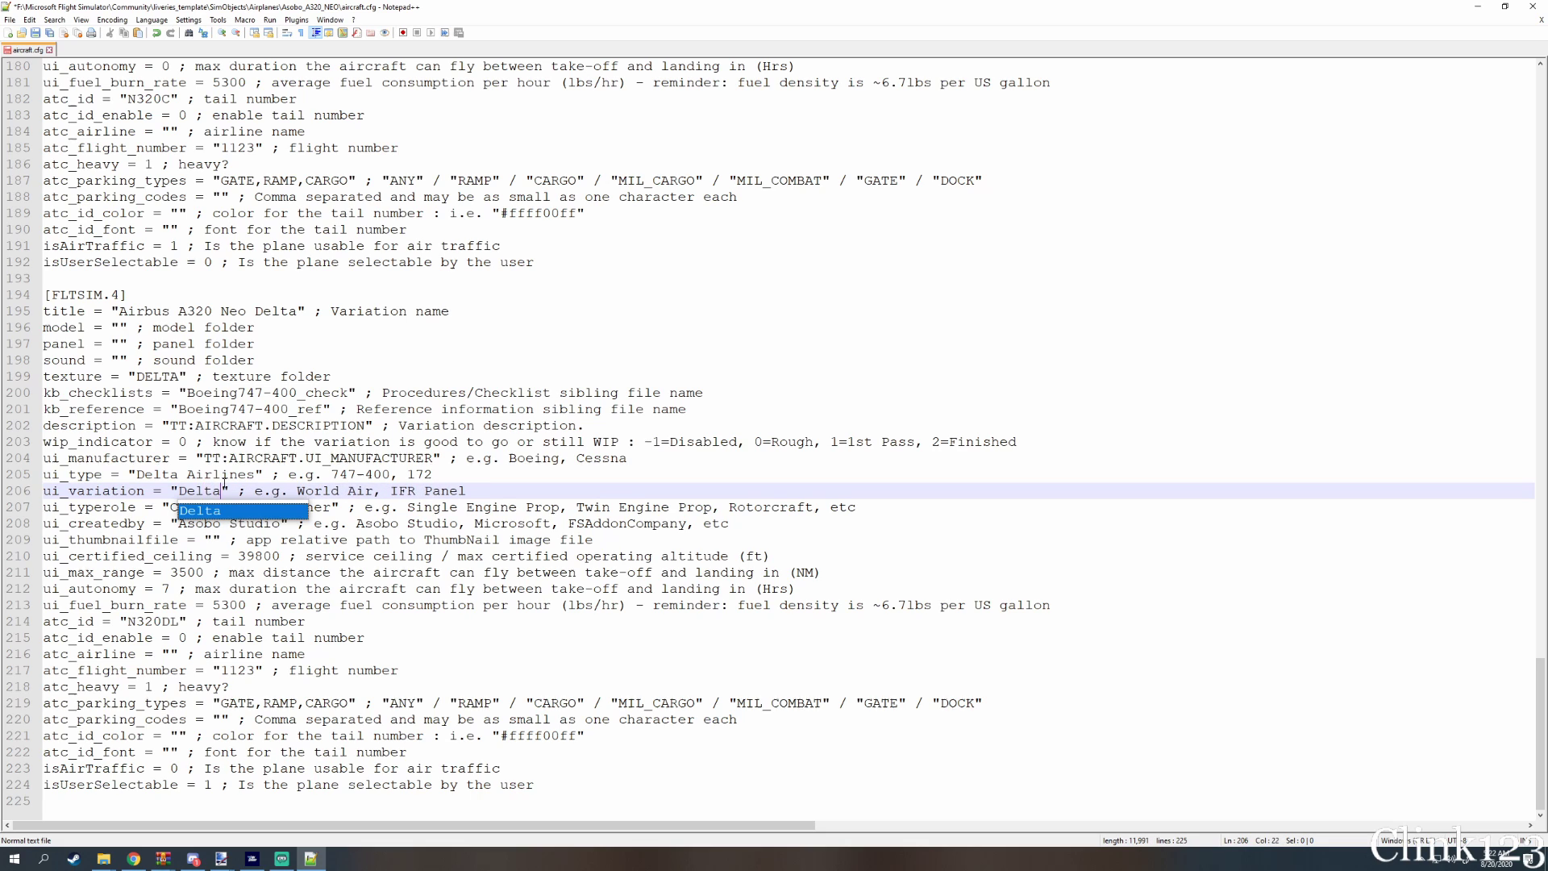
left_click(357, 457)
left_click(391, 670)
key("ctrl+s")
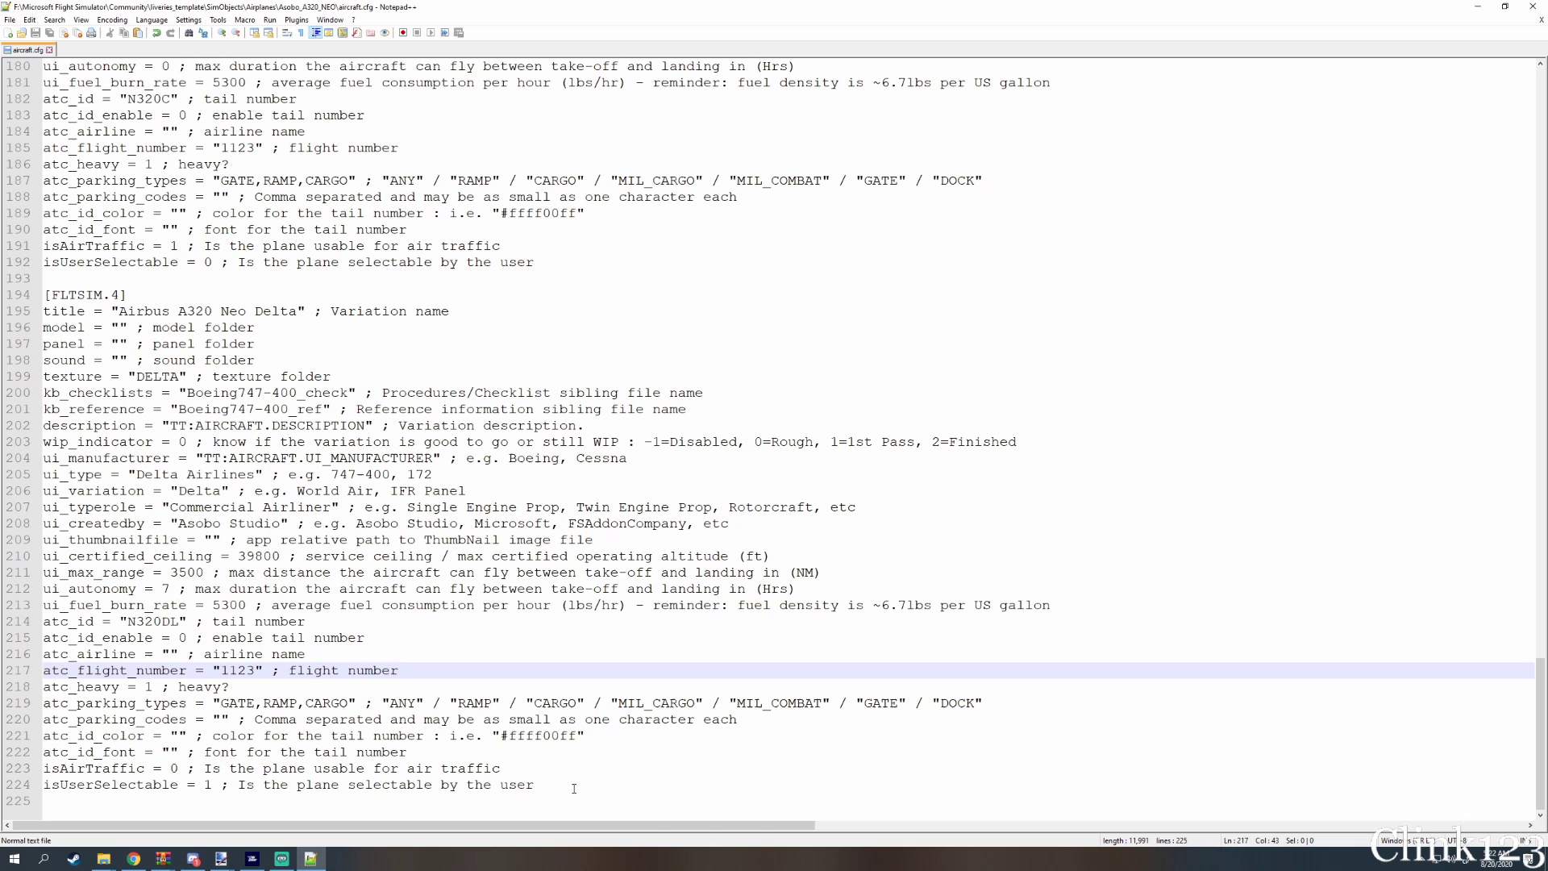
Copy the whole FLTSIM.4 entry and paste a duplicate below it
left_click_drag(493, 10, 717, 136)
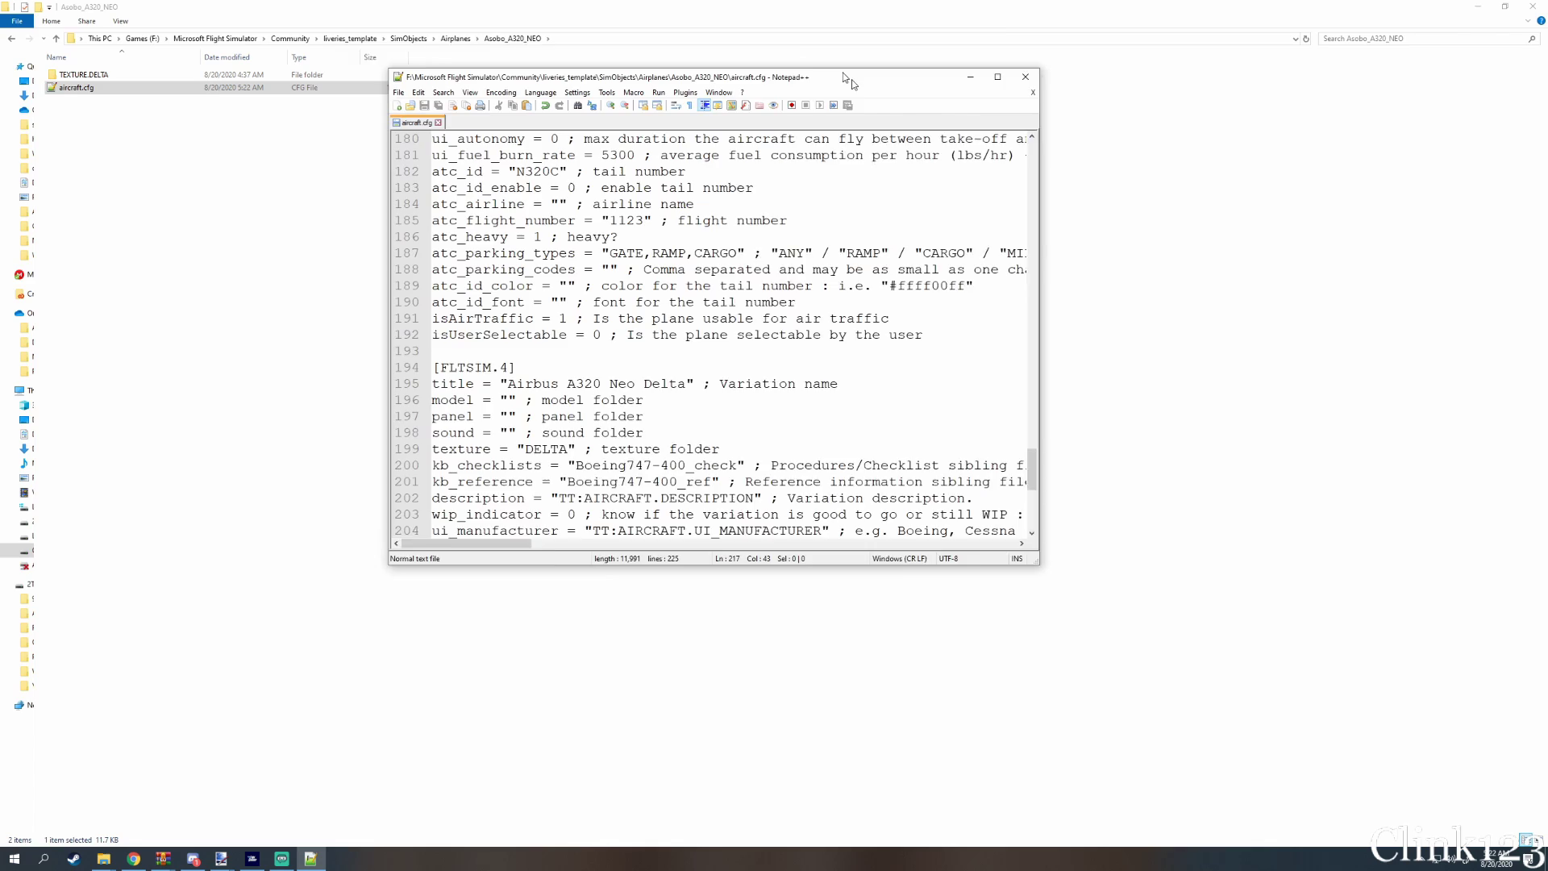
double_click(847, 136)
left_click_drag(572, 783, 43, 294)
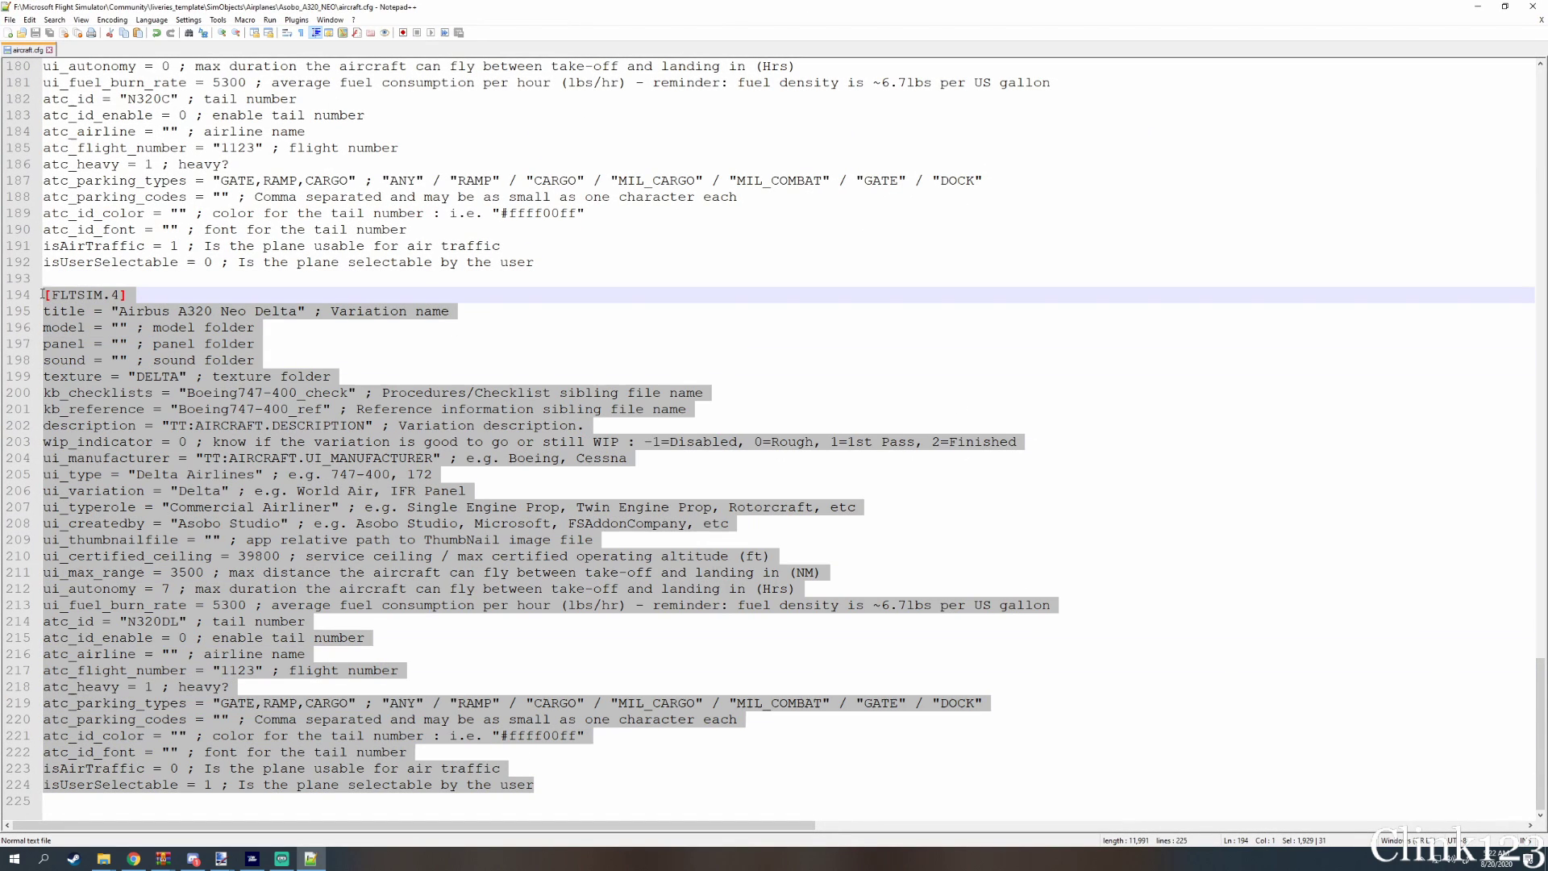
key("ctrl+c")
left_click(571, 791)
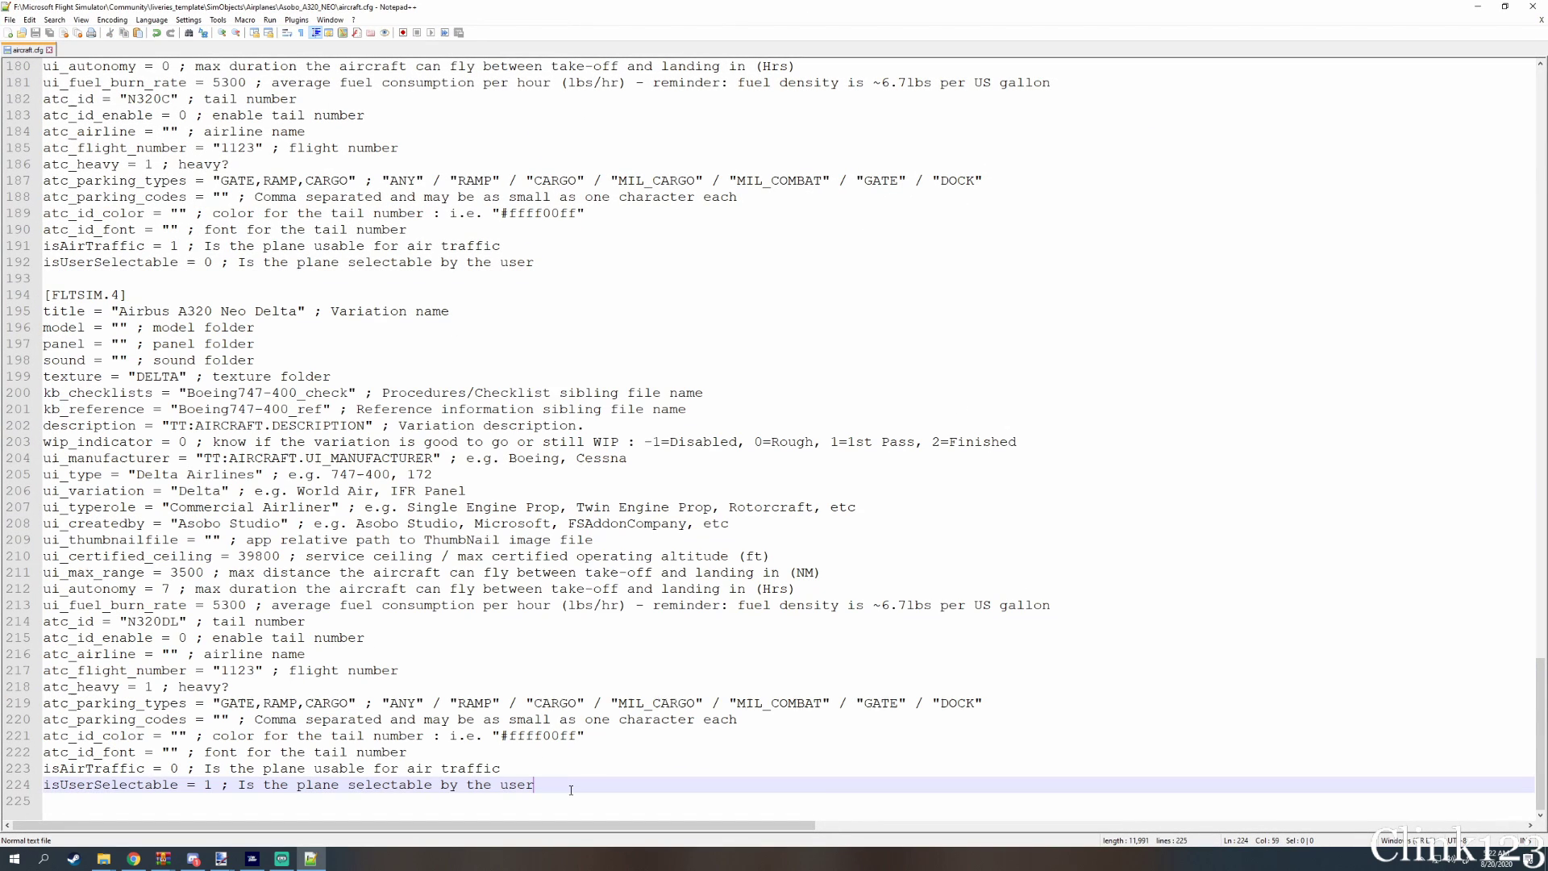
key("Return")
key("Return")
key("ctrl+v")
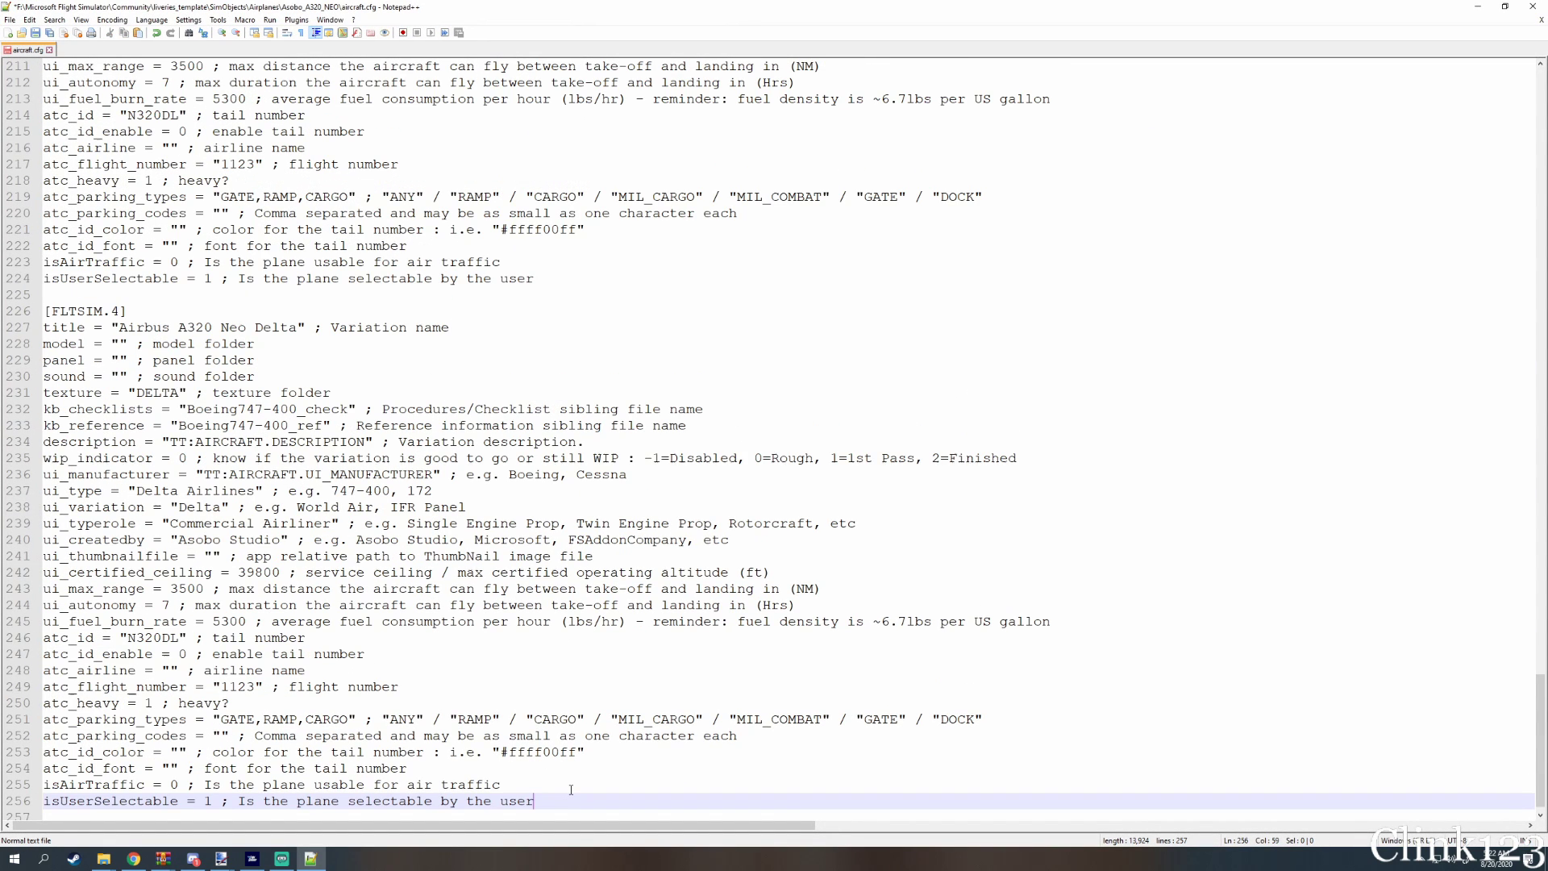
Make the copy FLTSIM.5 with texture SPIRIT, then save and close aircraft.cfg
left_click(119, 311)
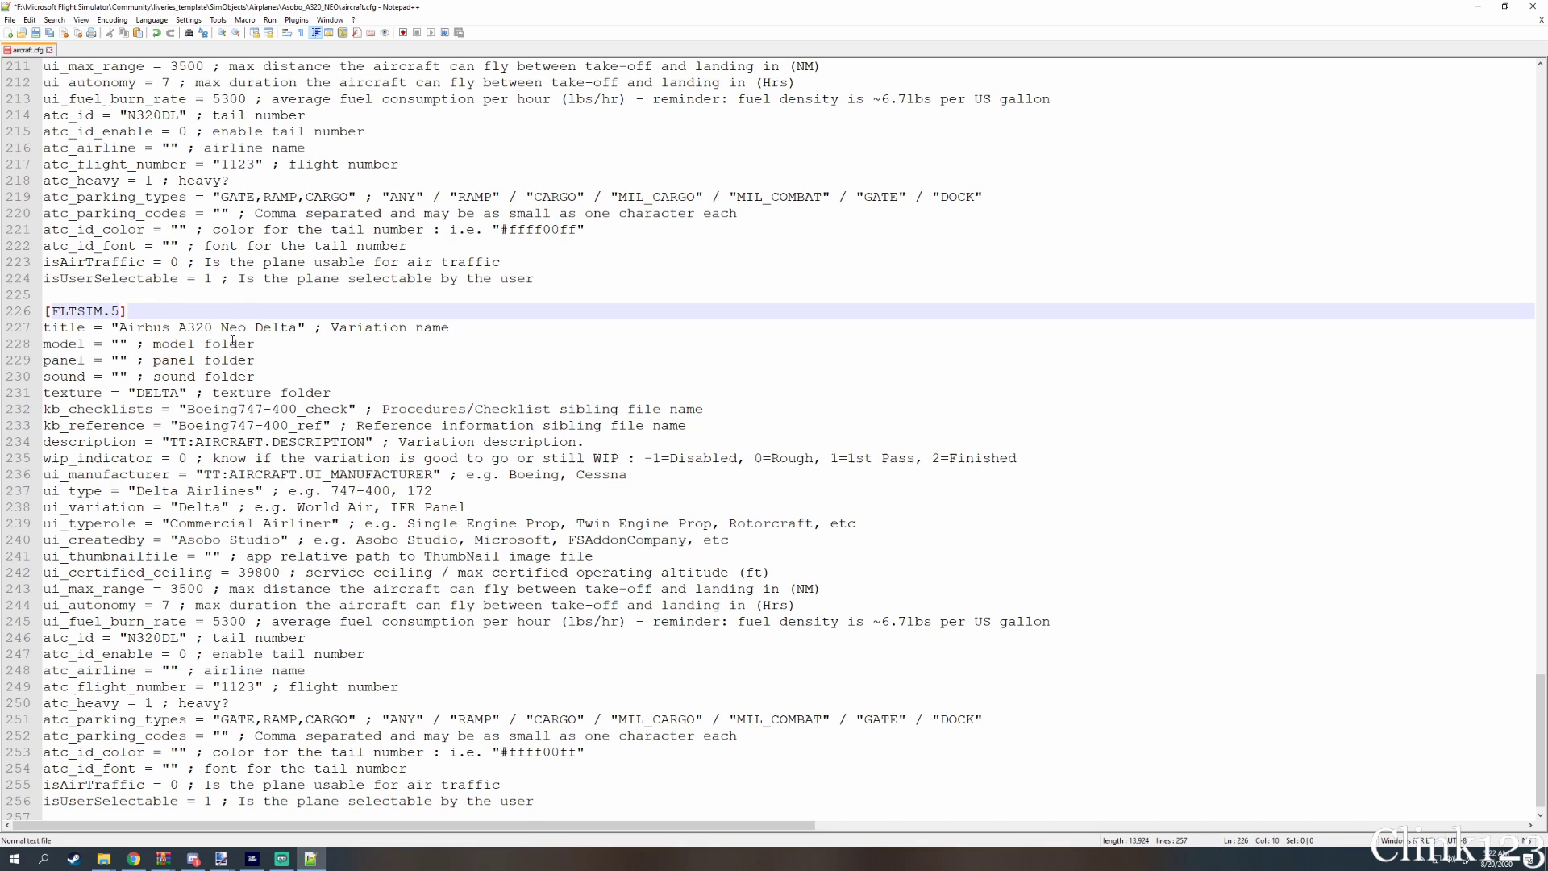
double_click(273, 328)
double_click(158, 393)
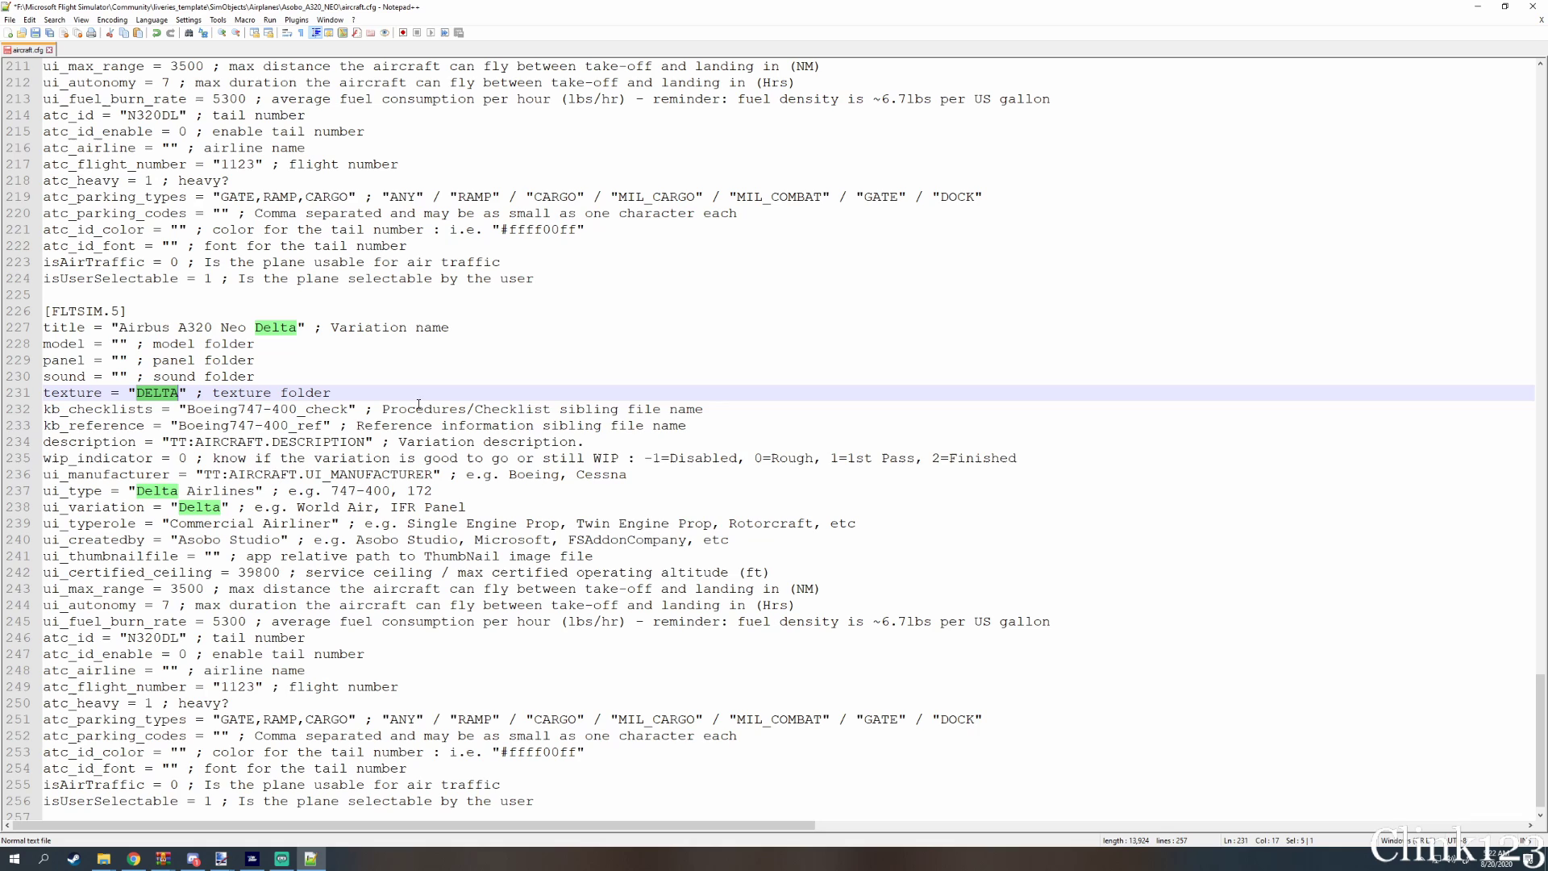
type("SPIRIT")
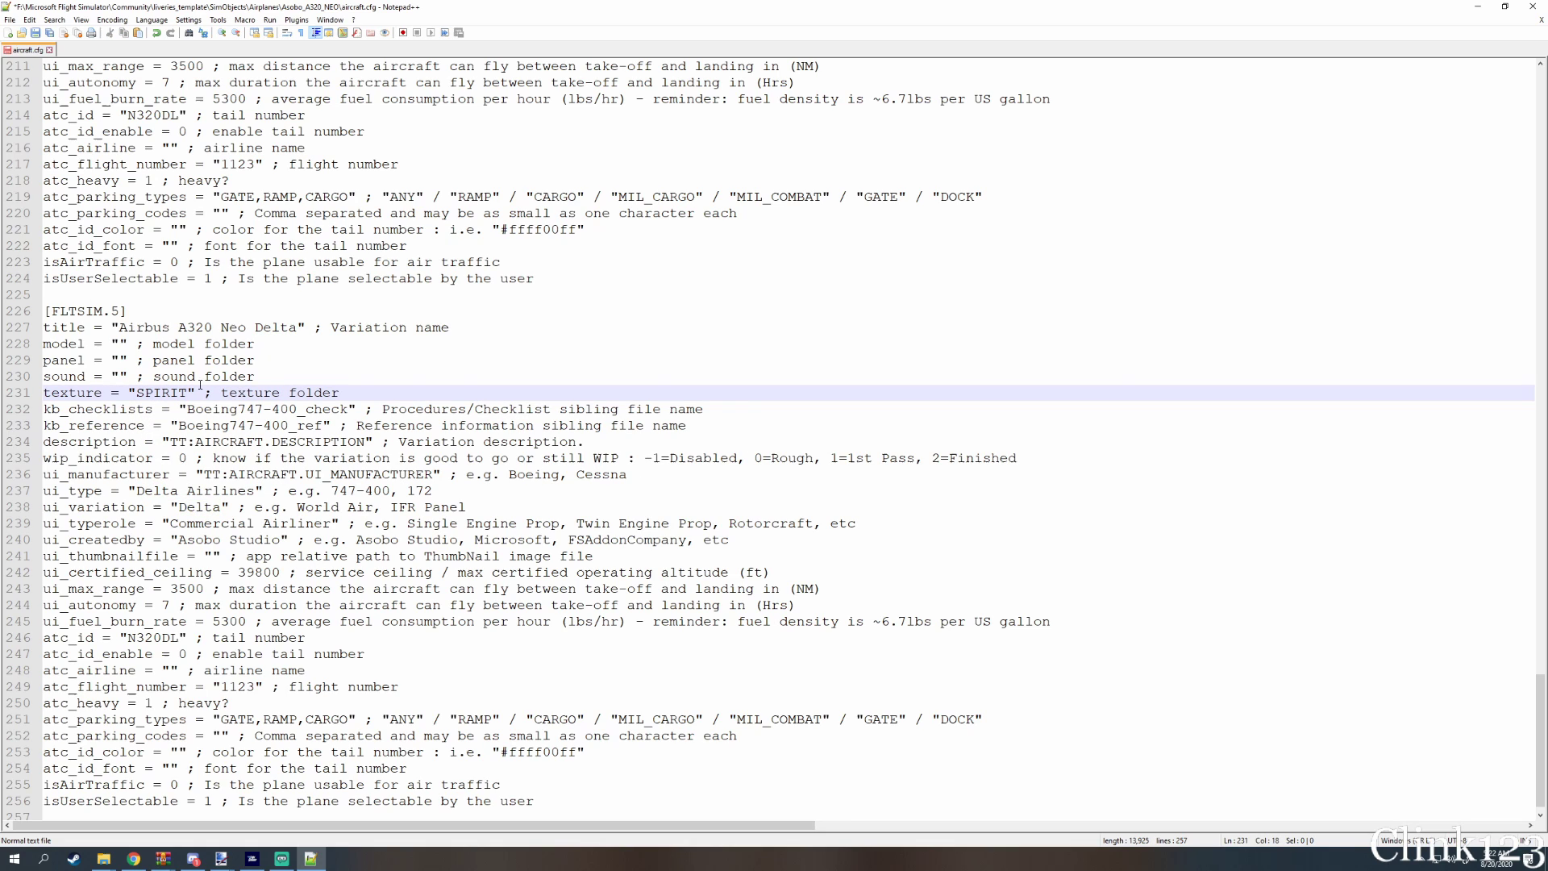
key("ctrl+s")
left_click(1532, 6)
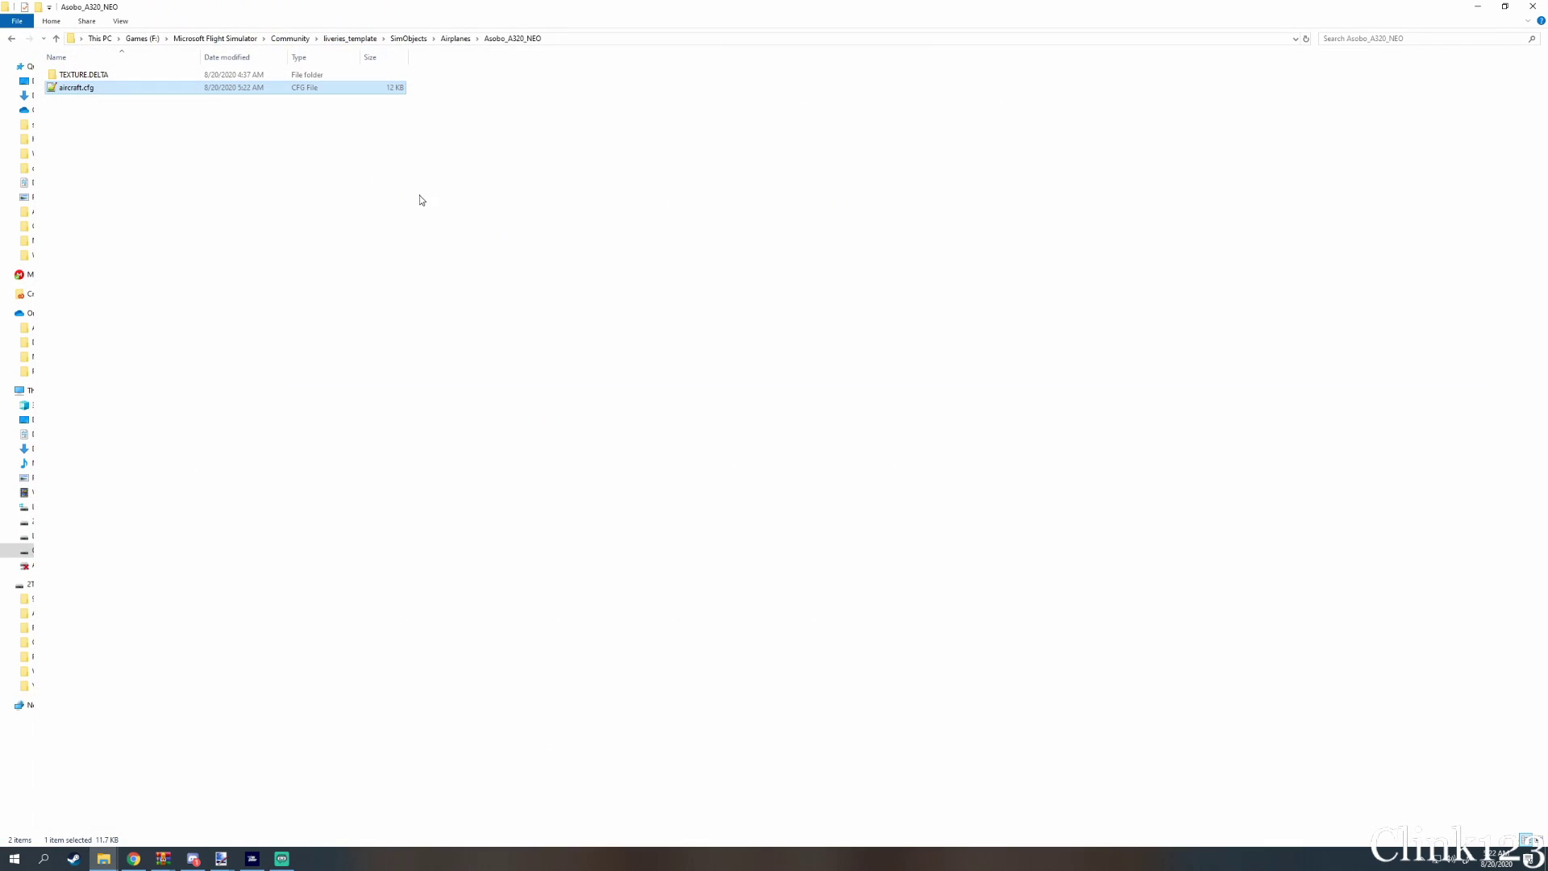
Rename the TEXTURE.DELTA folder back to TEXTURE.TEMPLATE
right_click(166, 75)
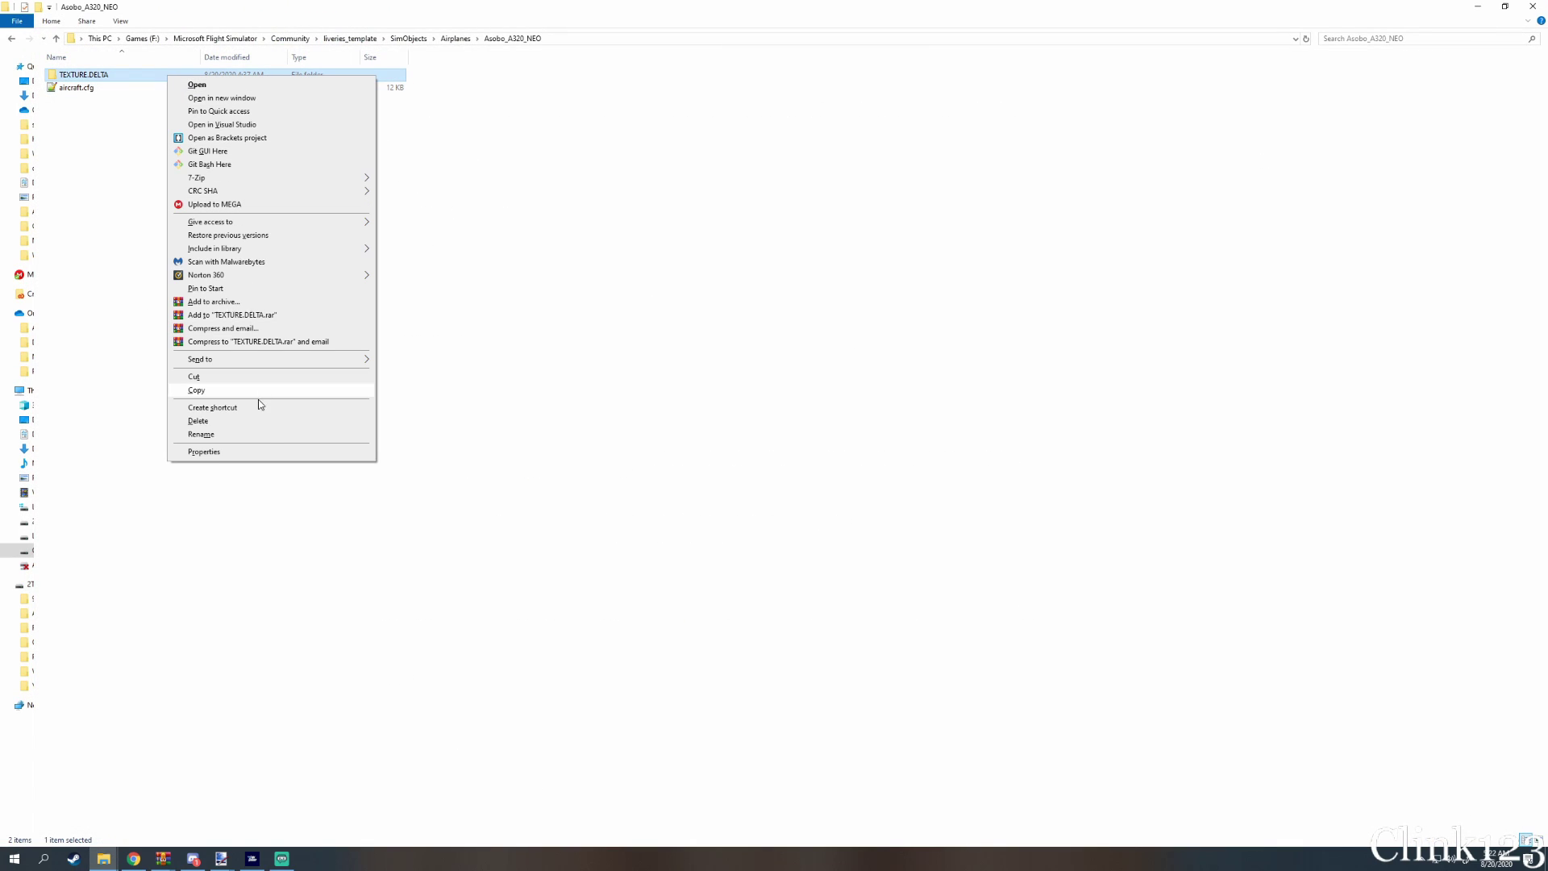
left_click(258, 436)
key("Right")
key("BackSpace")
key("BackSpace")
key("BackSpace")
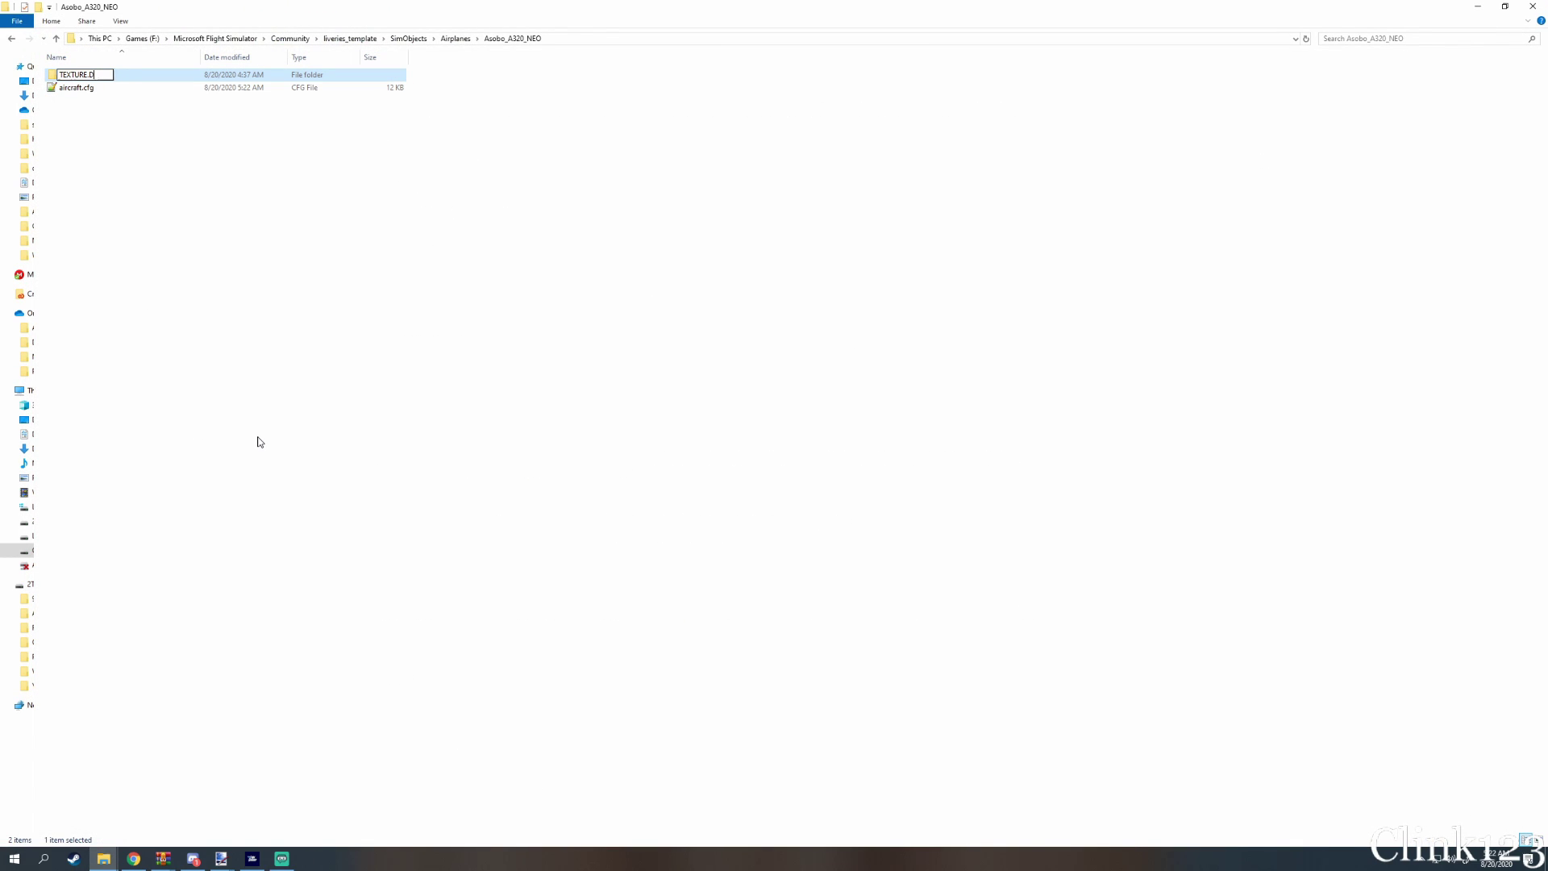
type("TEMPLATE")
key("Return")
Navigate to the liveries_template package in Community and bring up layout.json's actions menu
left_click(298, 40)
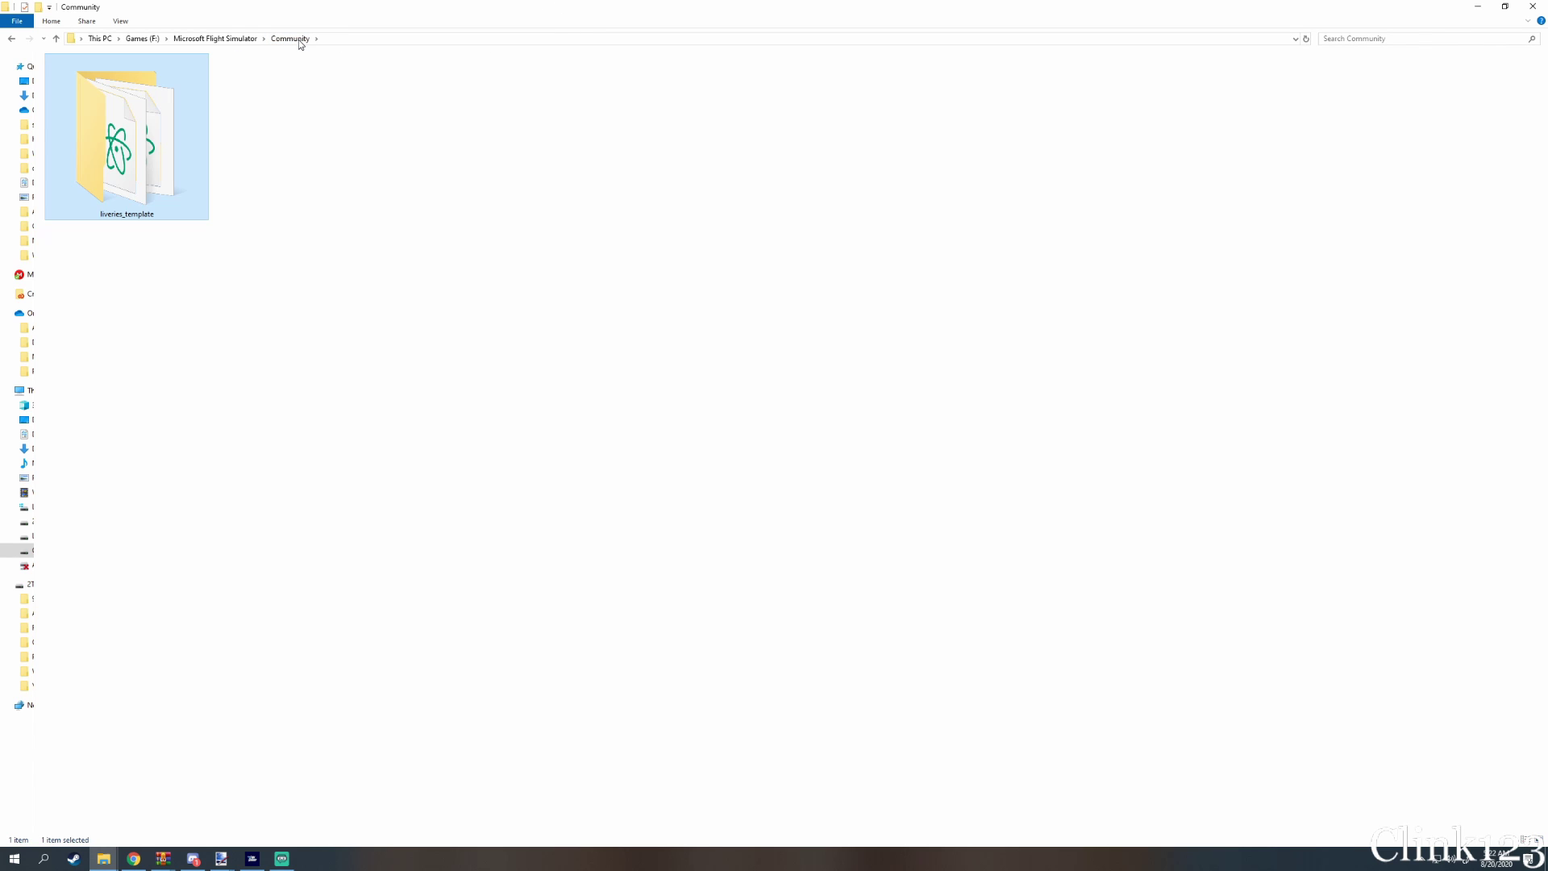
key("Return")
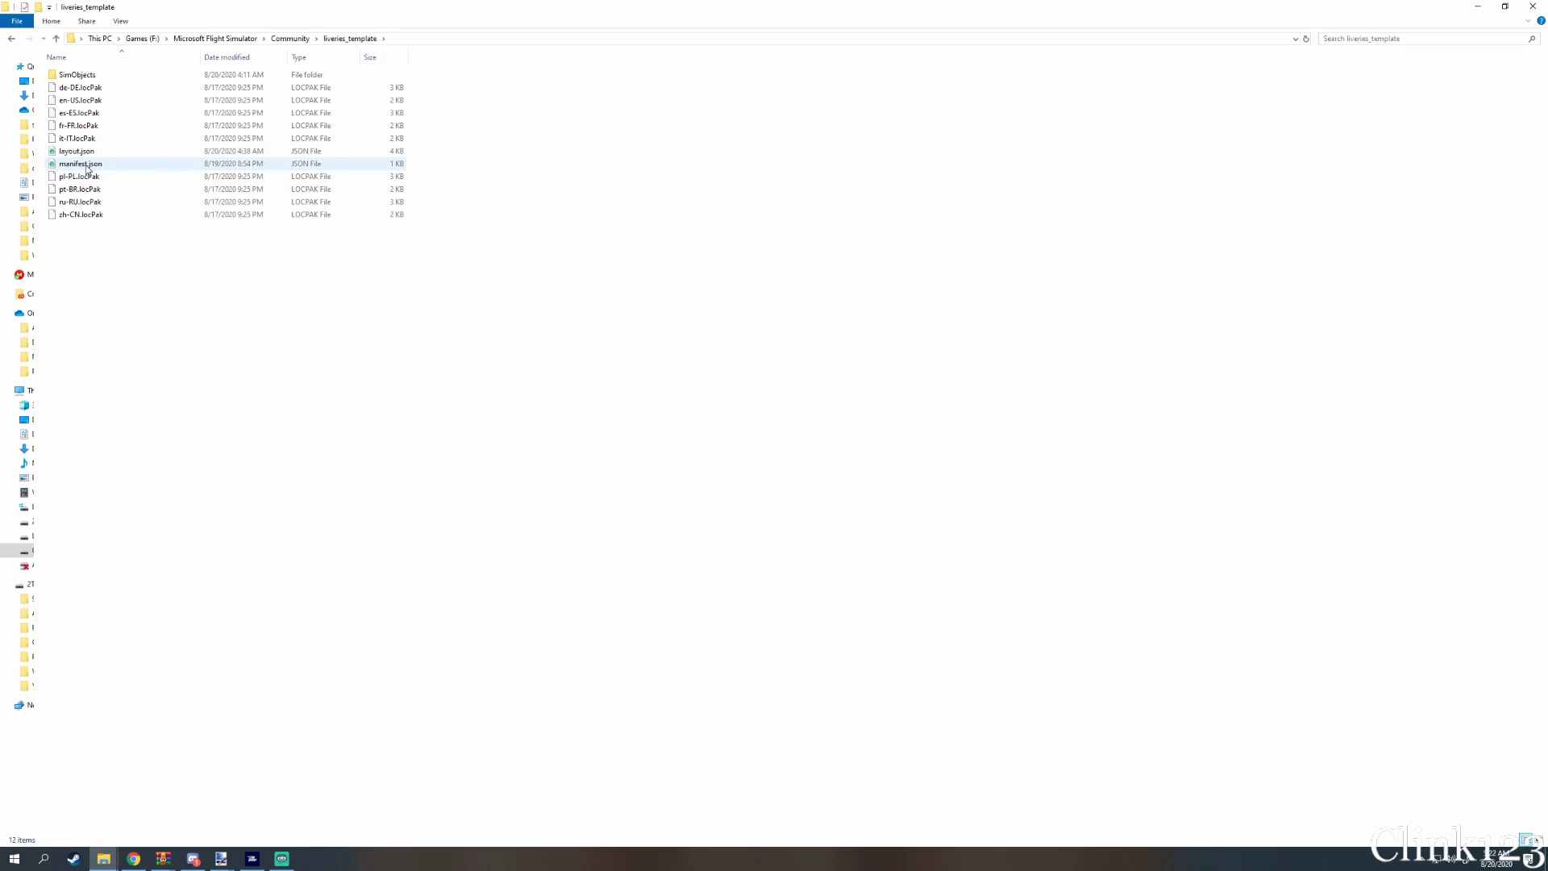
left_click(84, 153)
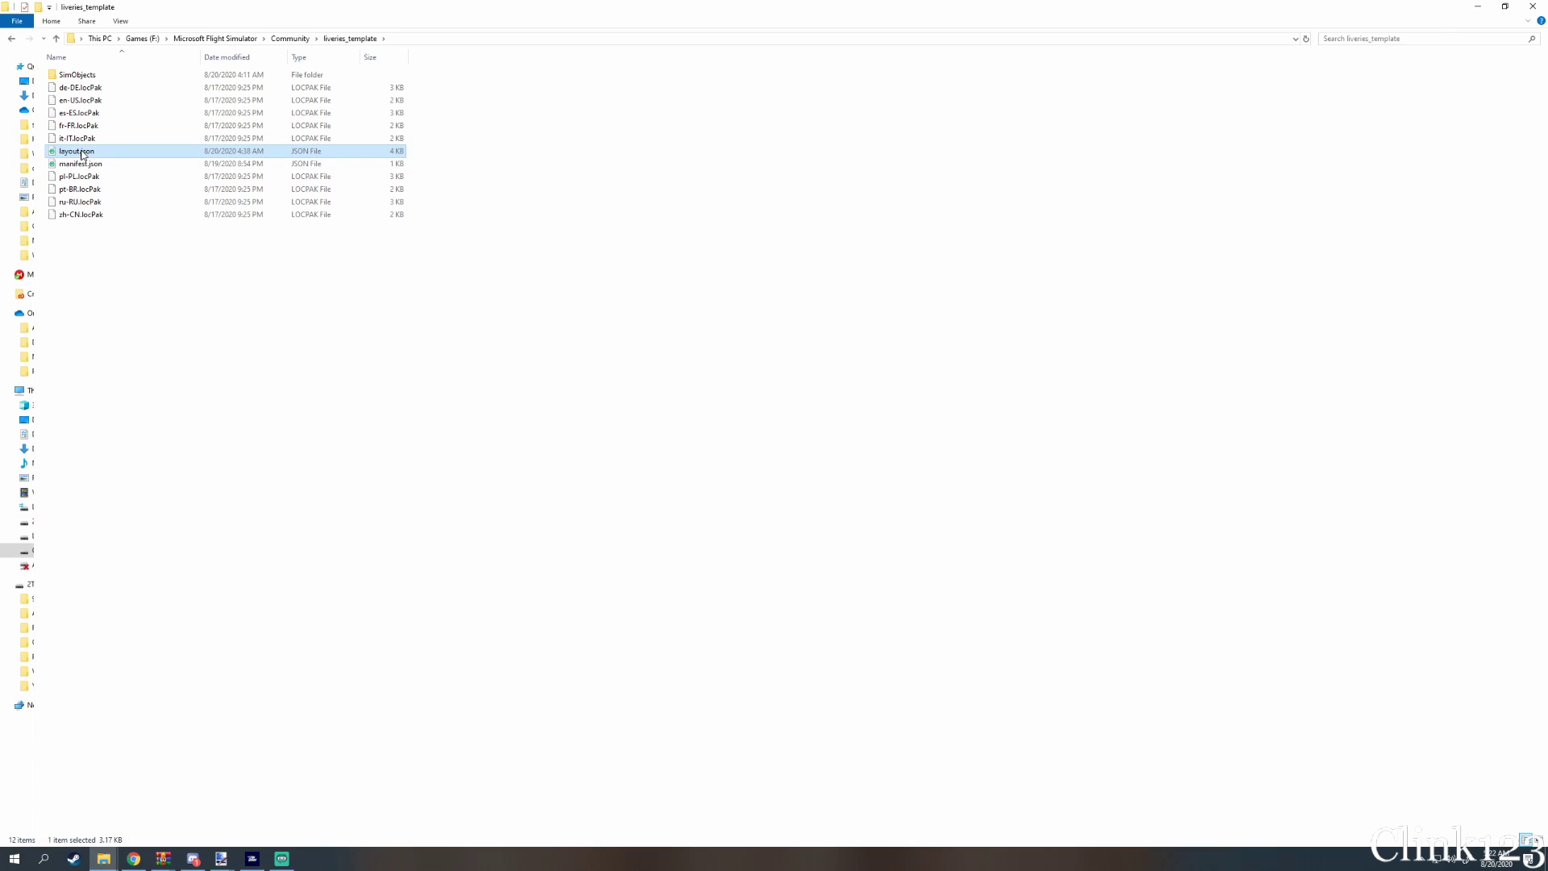
right_click(84, 153)
Open layout.json in Notepad++, select the texture entries through line 117, and add a blank line after them
left_click(140, 230)
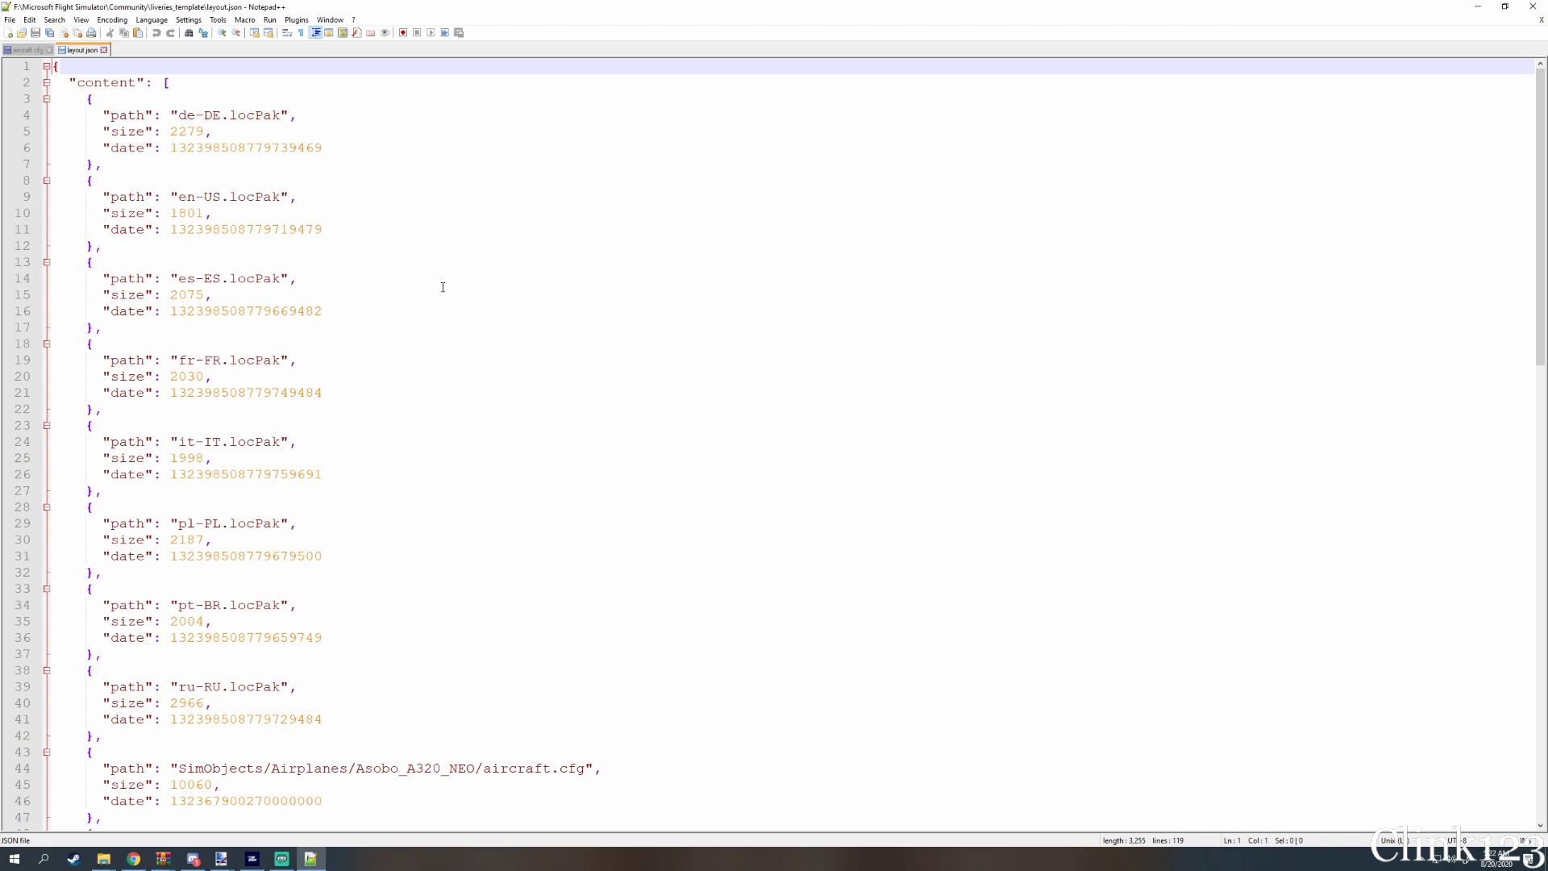
scroll(359, 334, "down", 12)
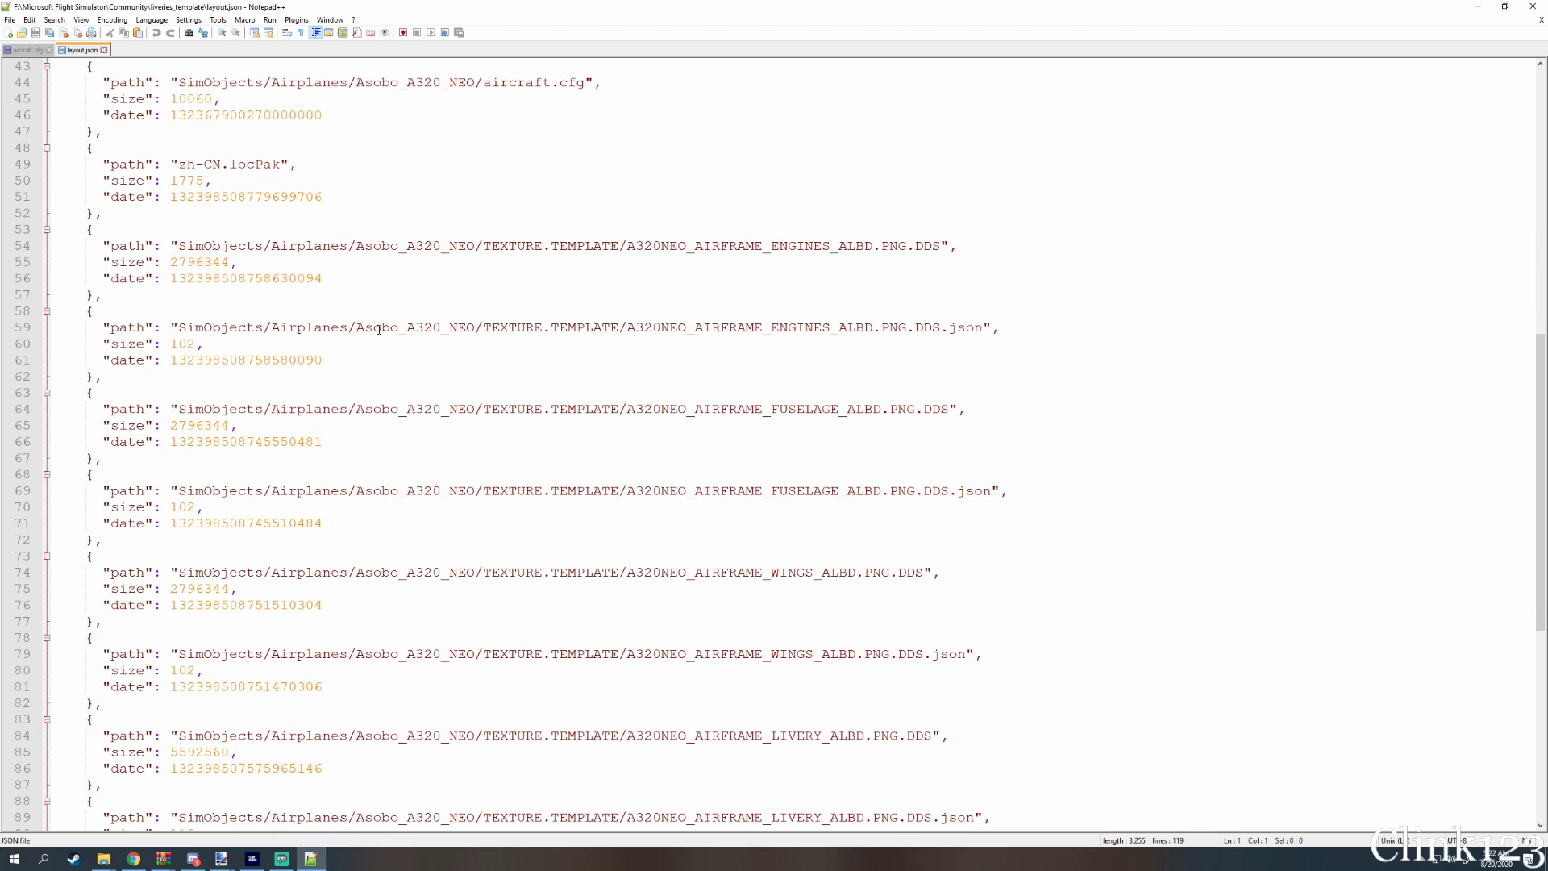
left_click_drag(484, 245, 643, 245)
left_click(95, 218)
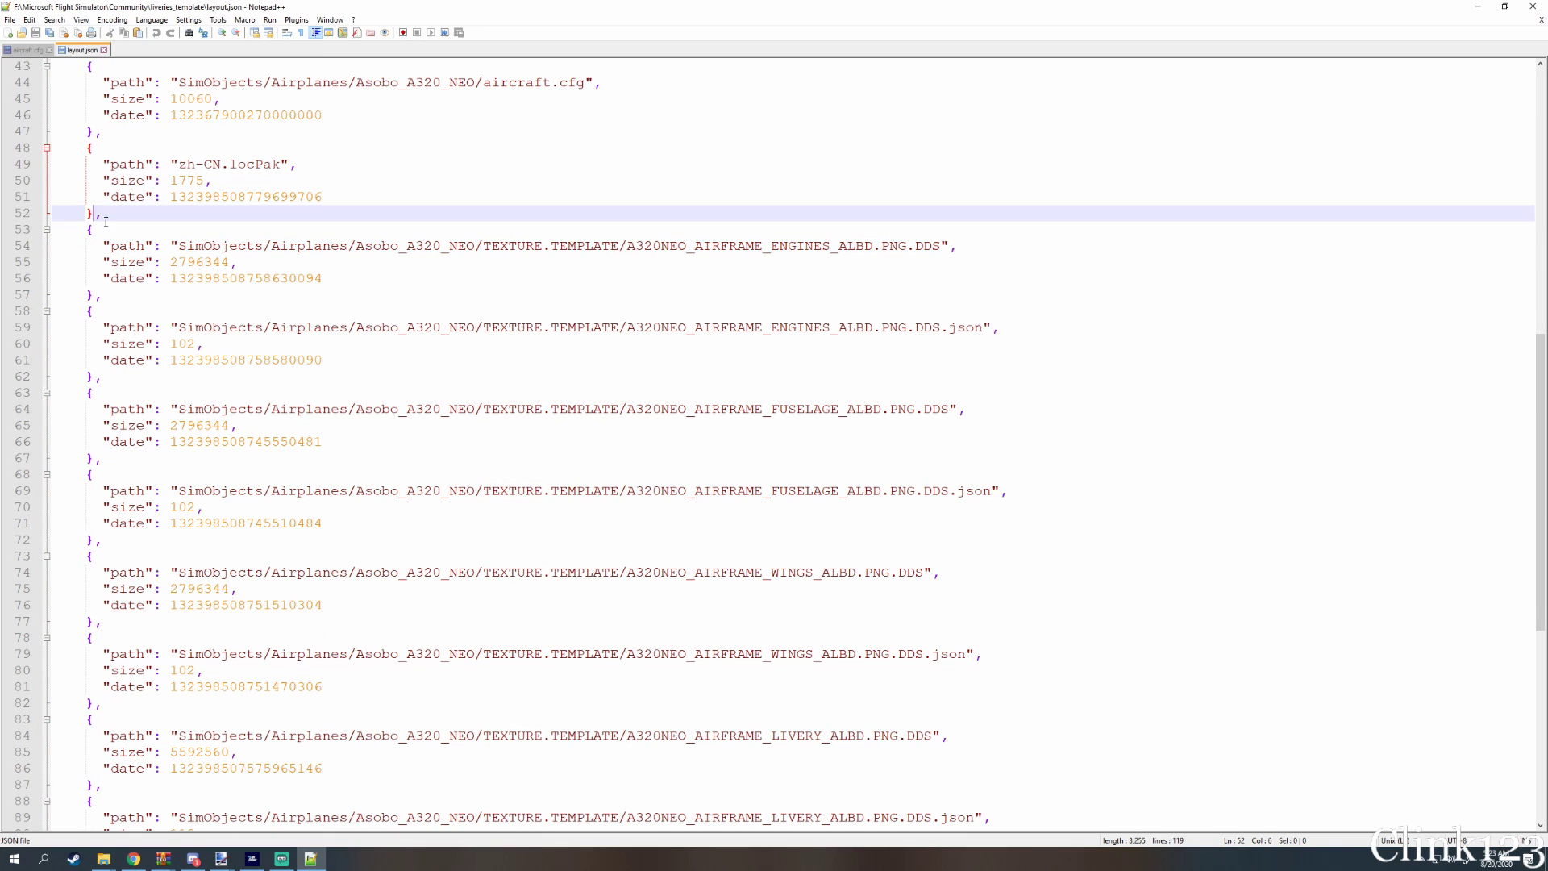
scroll(330, 334, "down", 10)
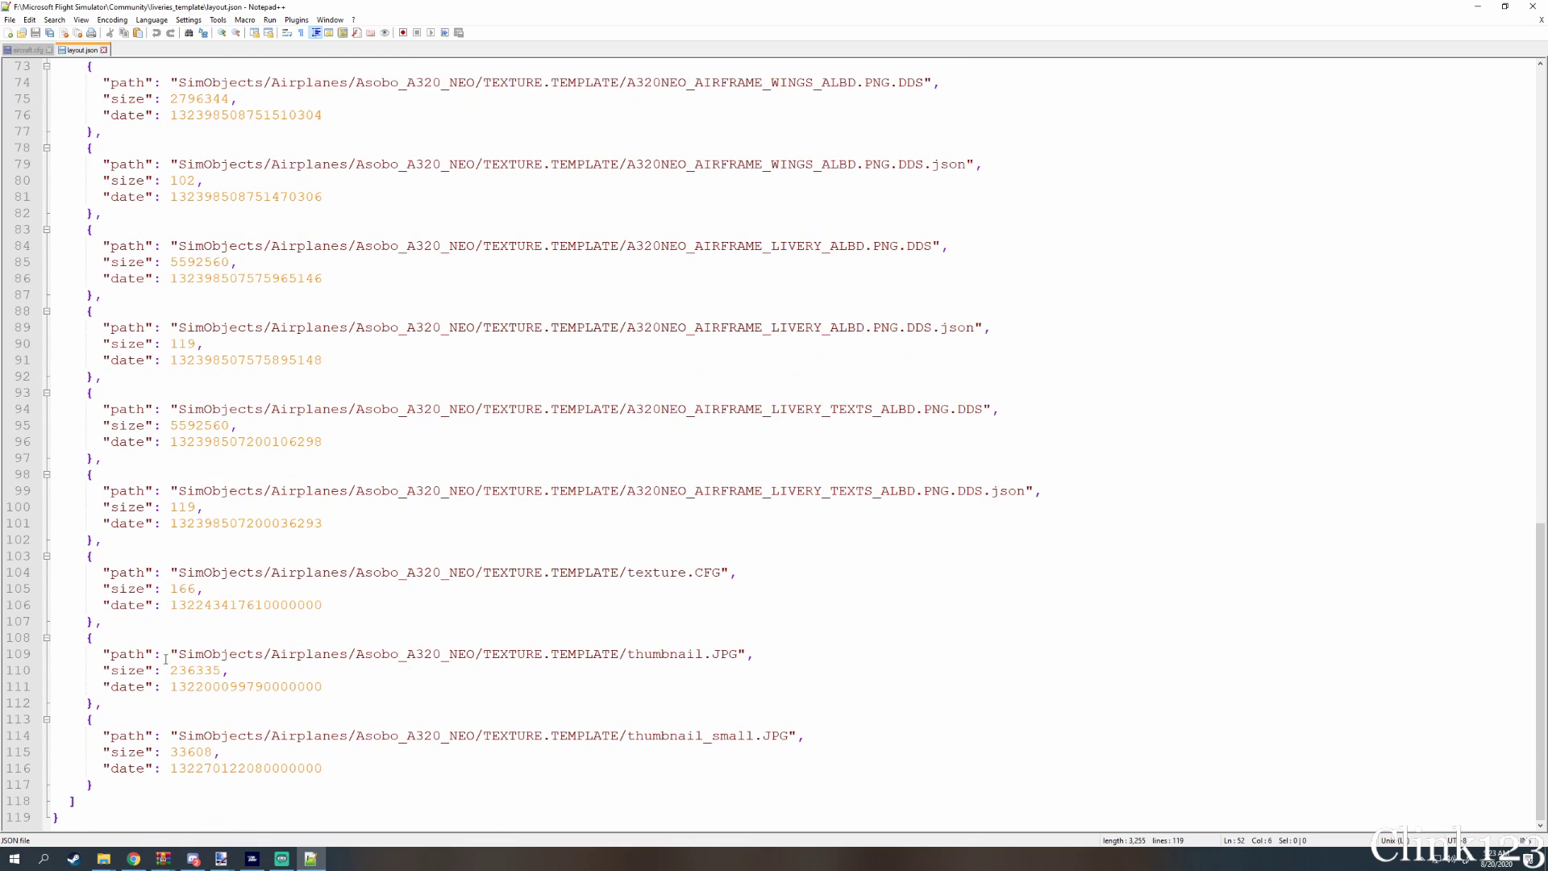
left_click(116, 782, "shift")
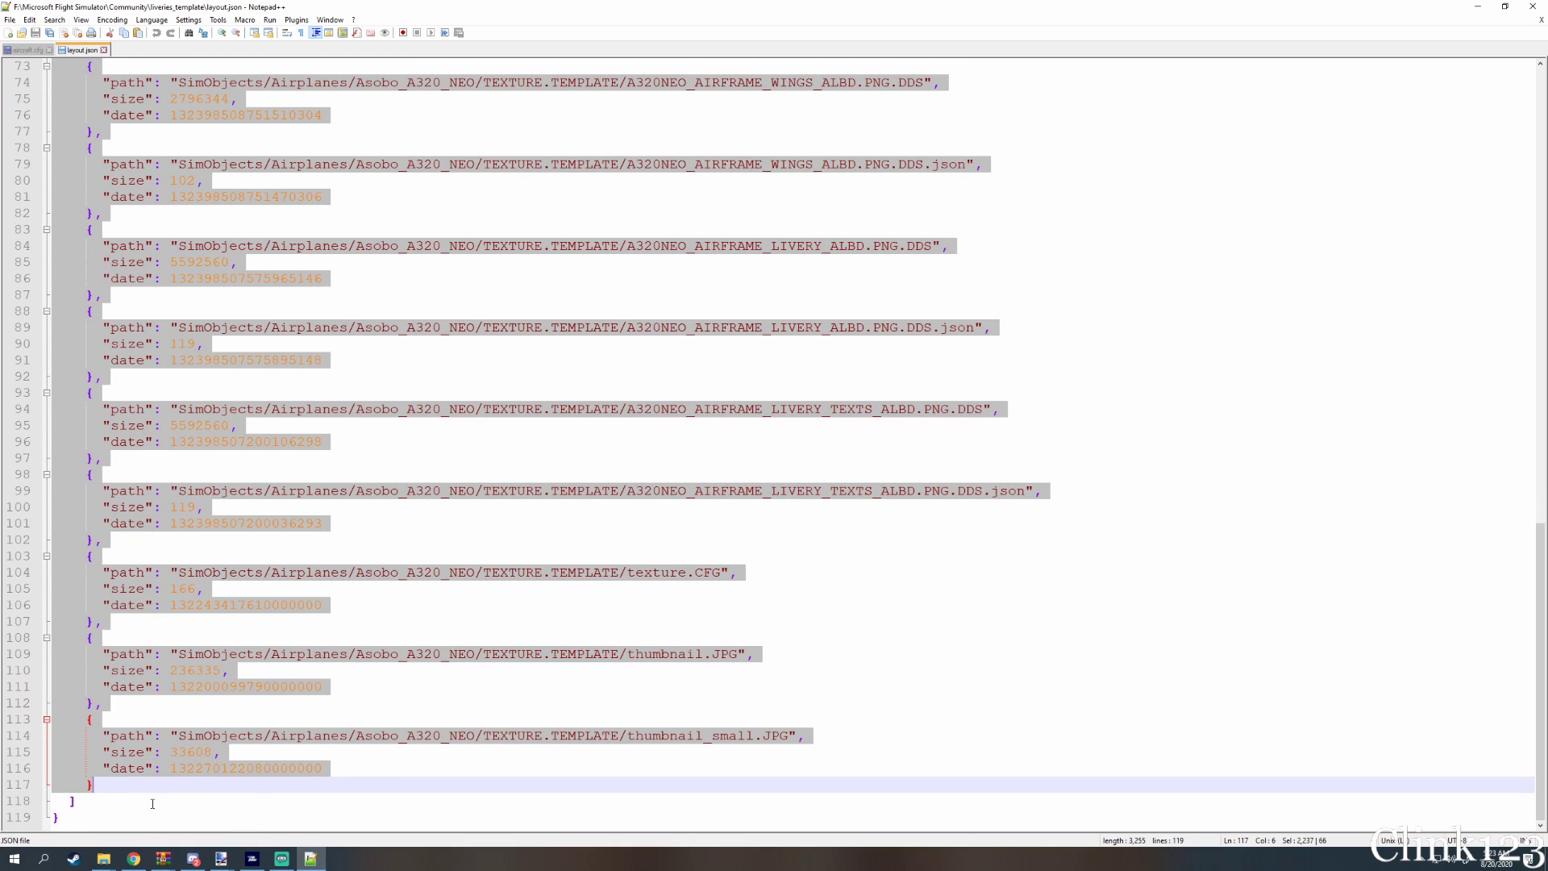
left_click(121, 787)
key("Return")
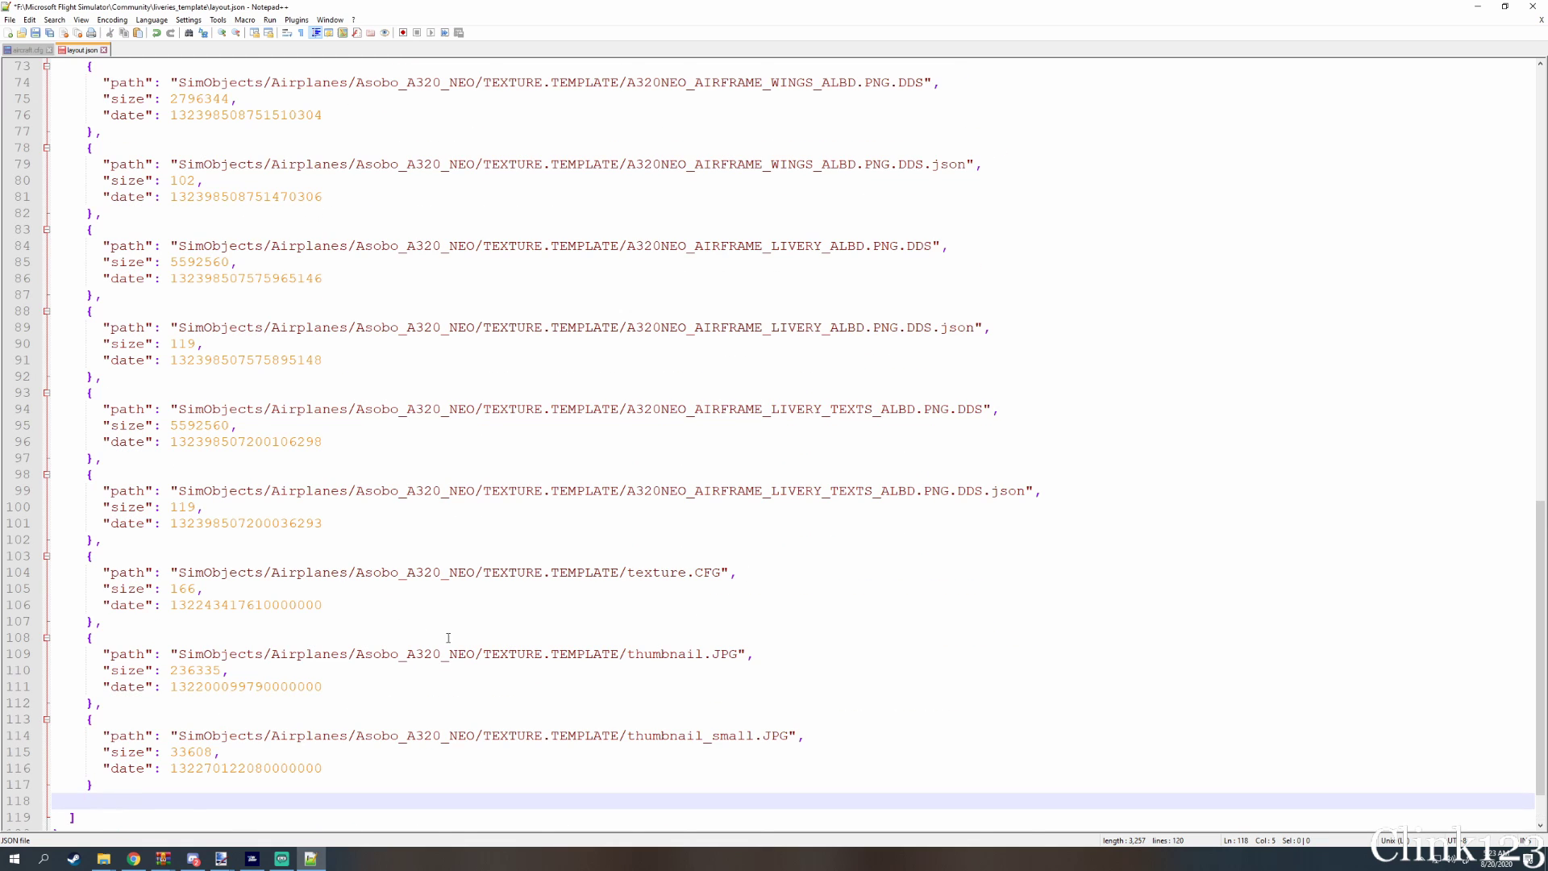
Try replacing TEMPLATE with DELTA in line 54's engines path, then erase it
scroll(484, 621, "up", 18)
double_click(583, 637)
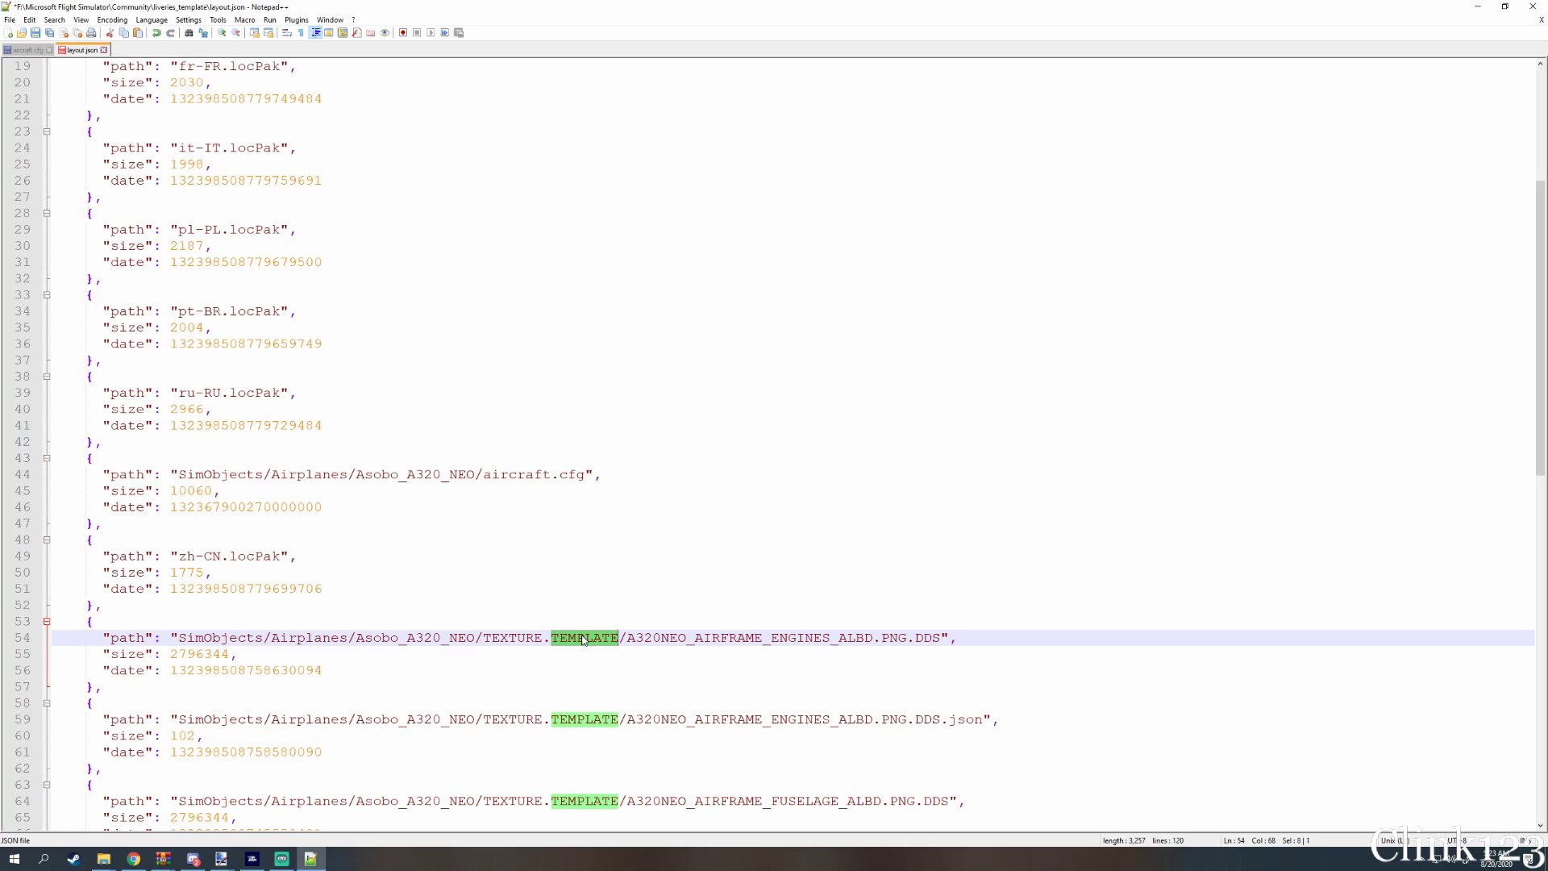
type("DELTA")
left_click(623, 595)
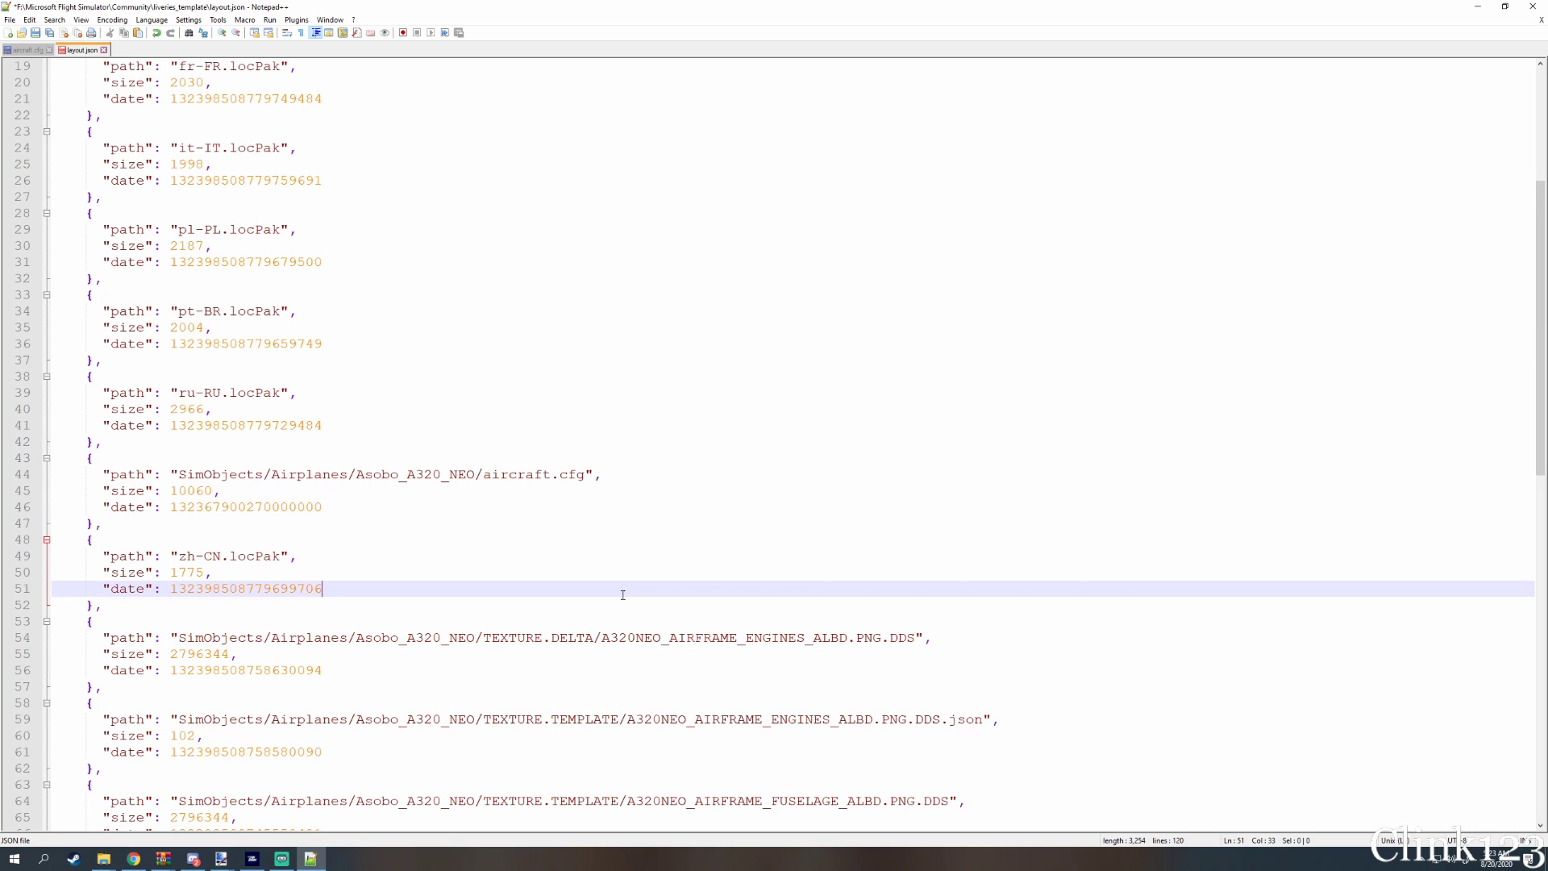
left_click(593, 637)
key("BackSpace")
key("BackSpace")
key("BackSpace")
key("BackSpace")
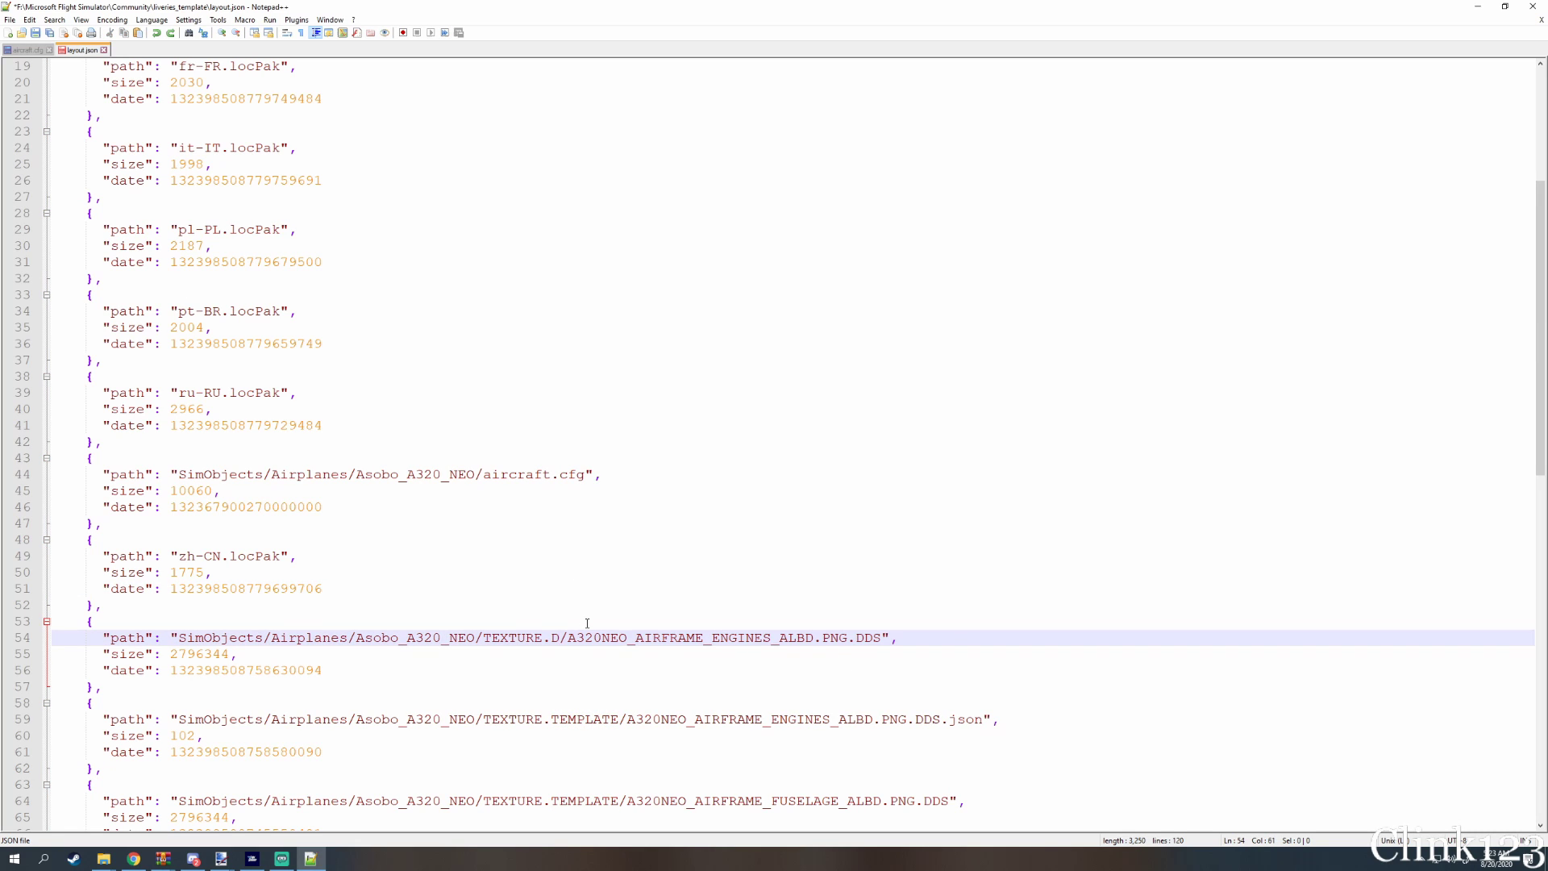
Restore line 54, paste the copied entries after the last one, and point the first copy at TEXTURE.SPIRIT
key("ctrl+z")
key("ctrl+z")
scroll(565, 565, "down", 18)
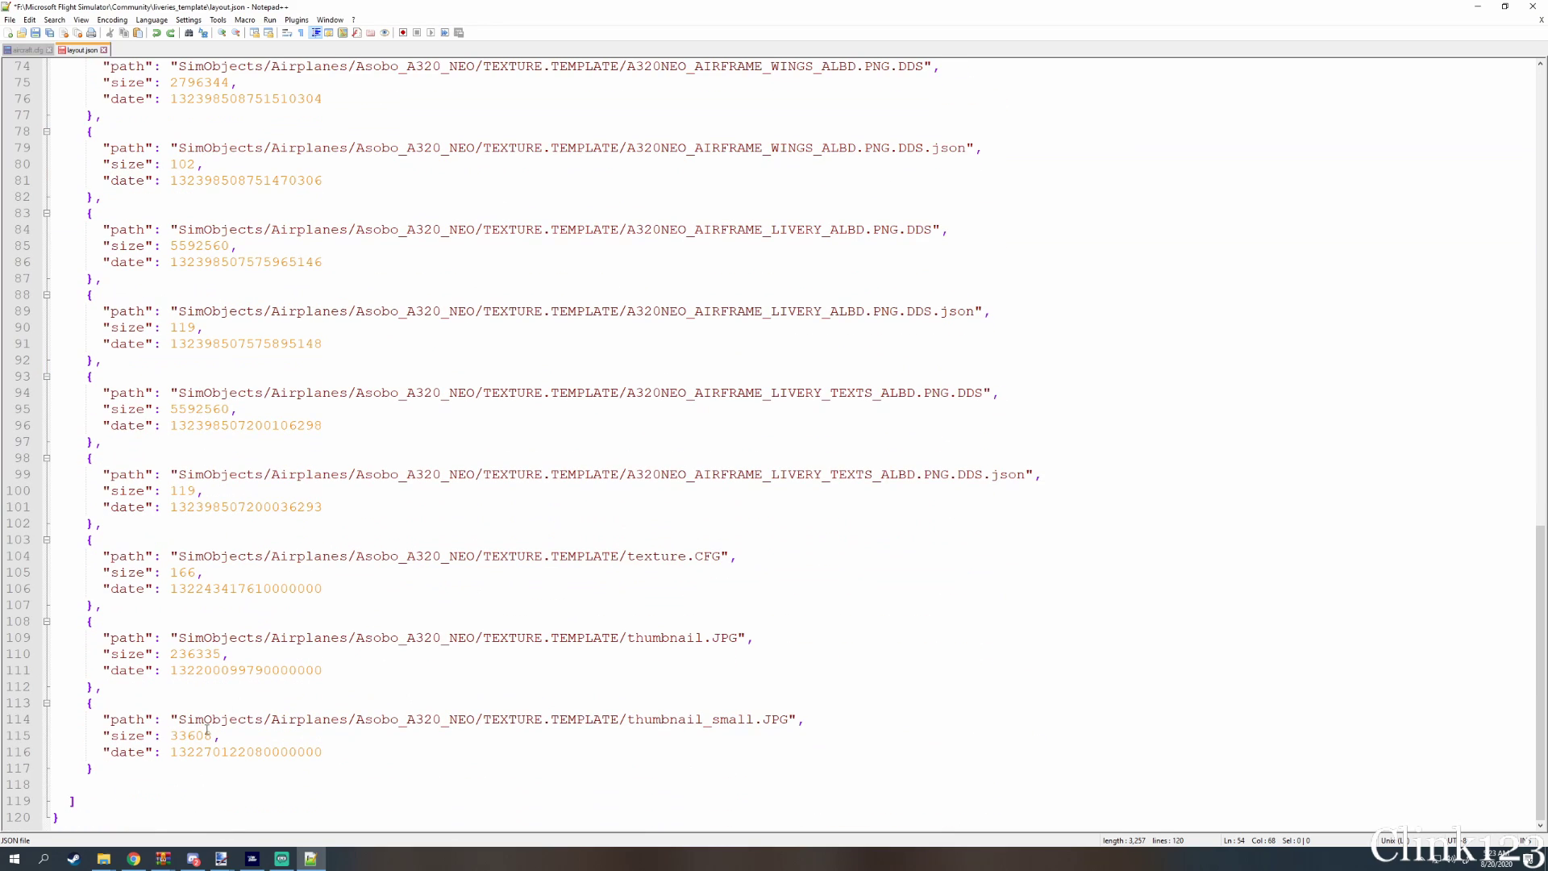
left_click(134, 775)
key("ctrl+v")
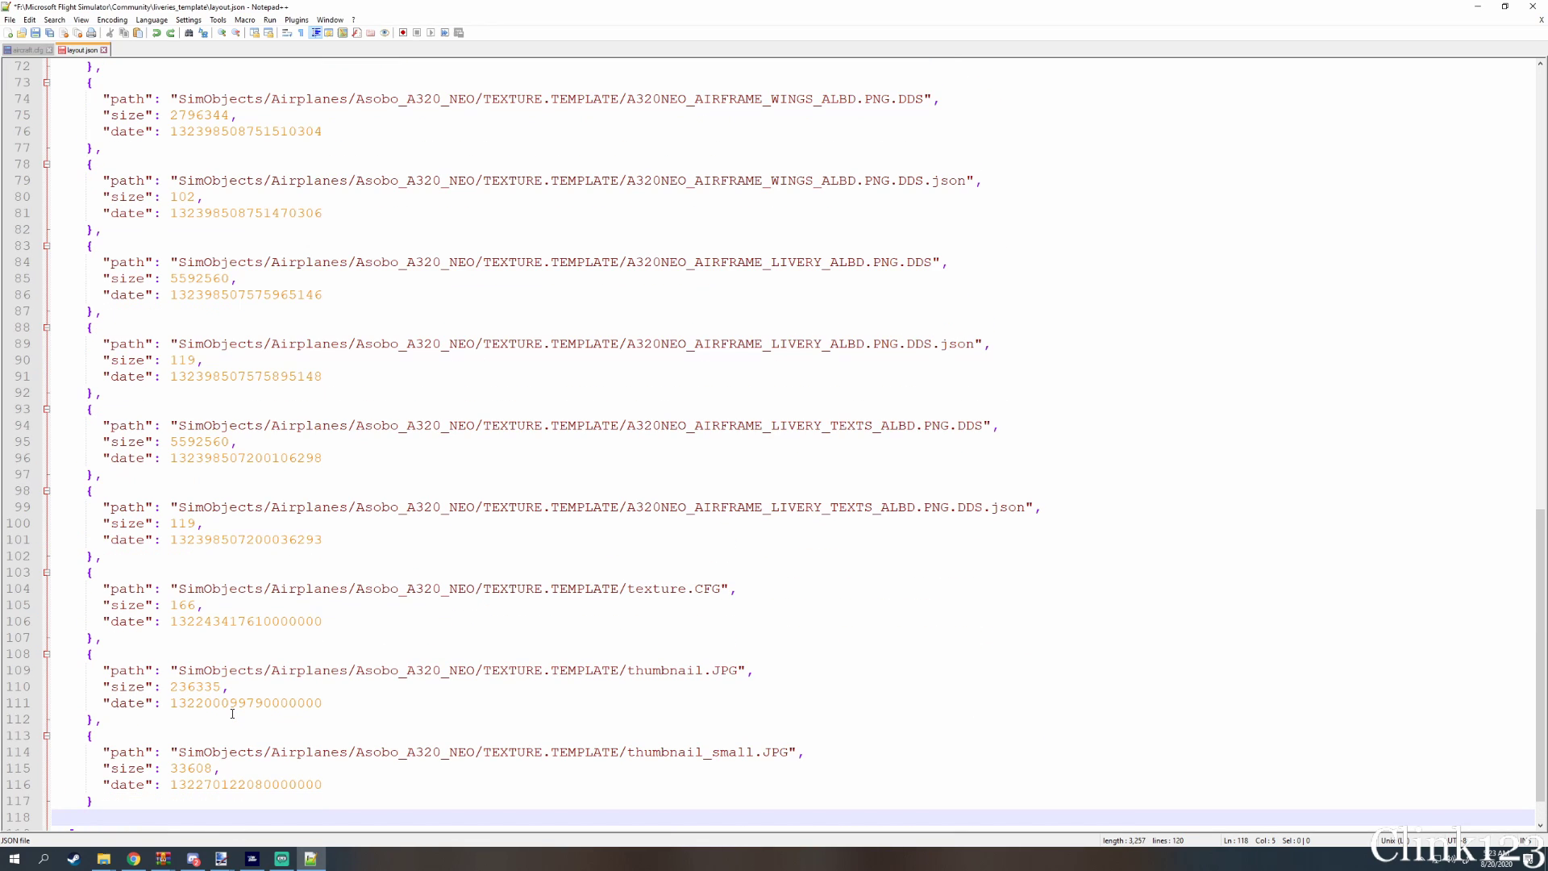
scroll(277, 444, "up", 13)
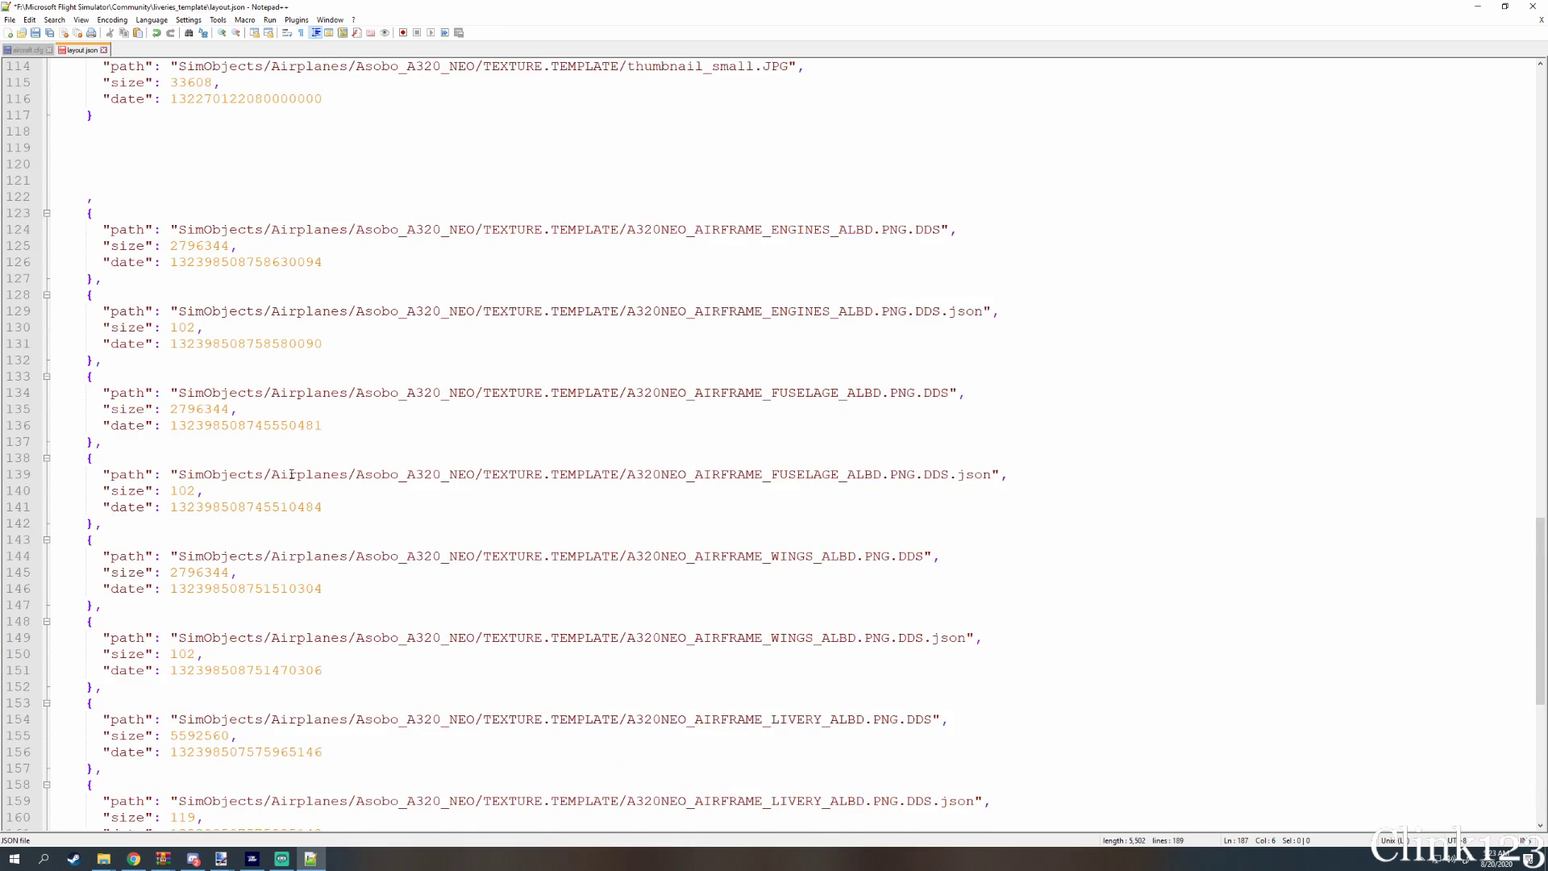
double_click(567, 426)
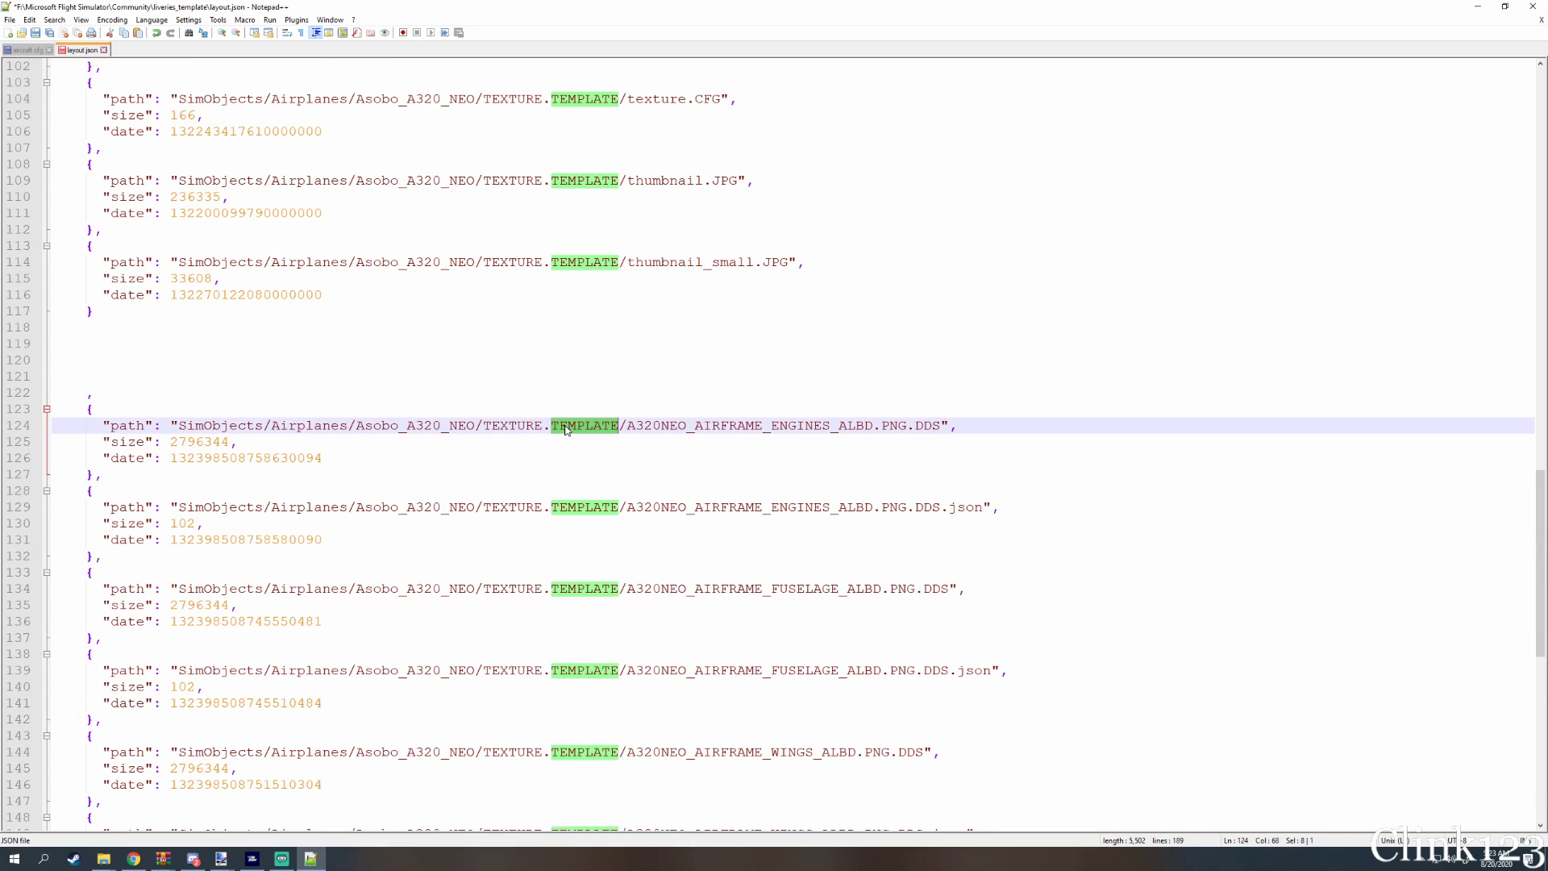
type("SPIR")
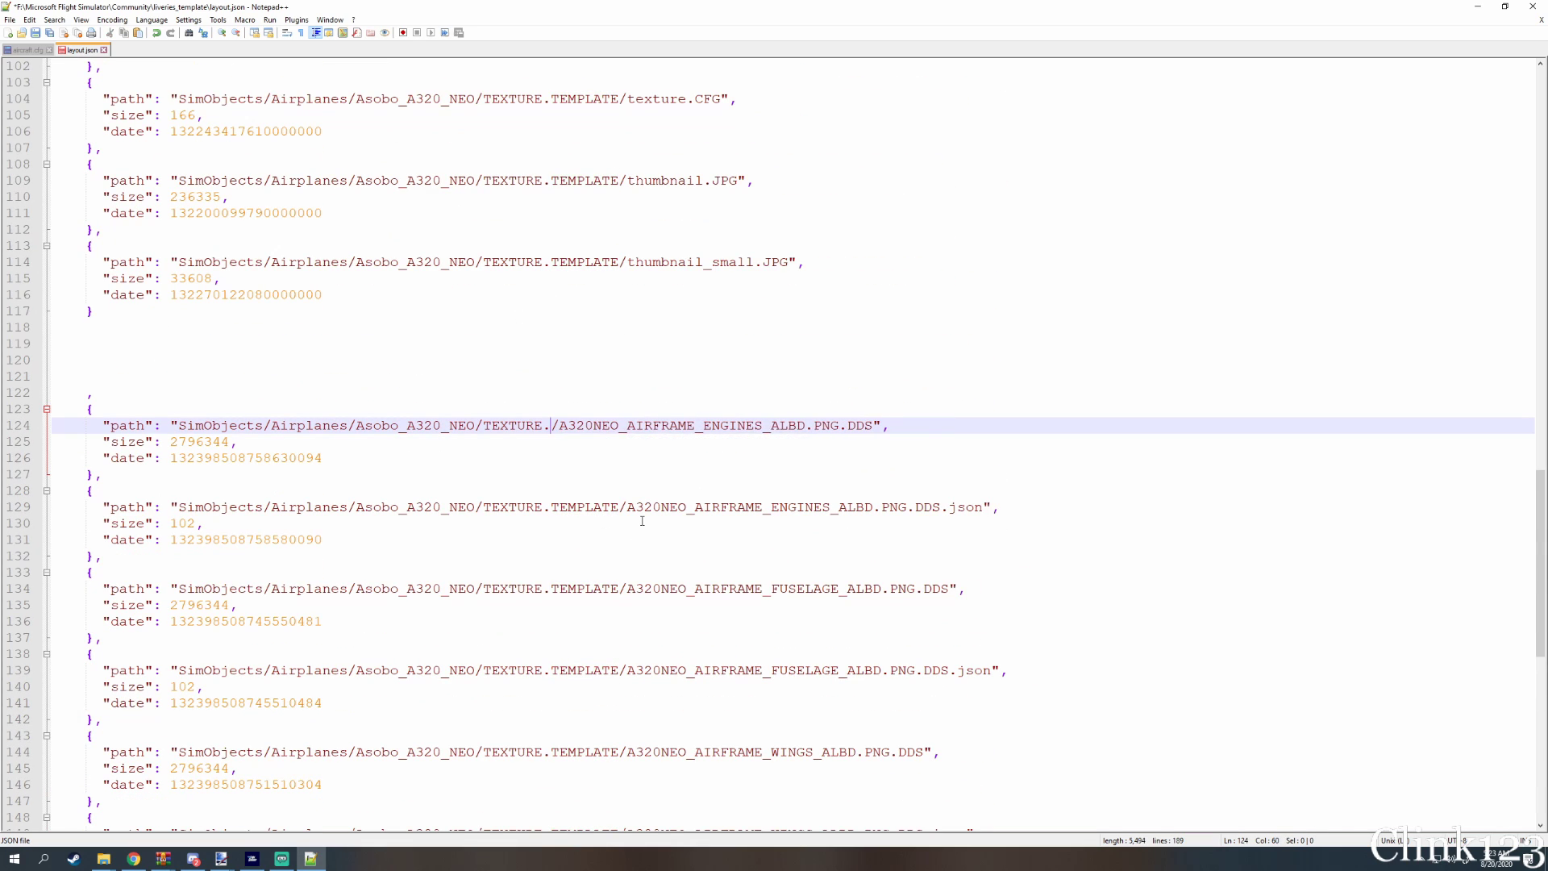
type("IT")
Remove the blank lines, join the stray comma onto line 117's closing brace, and close Notepad++
scroll(765, 508, "down", 14)
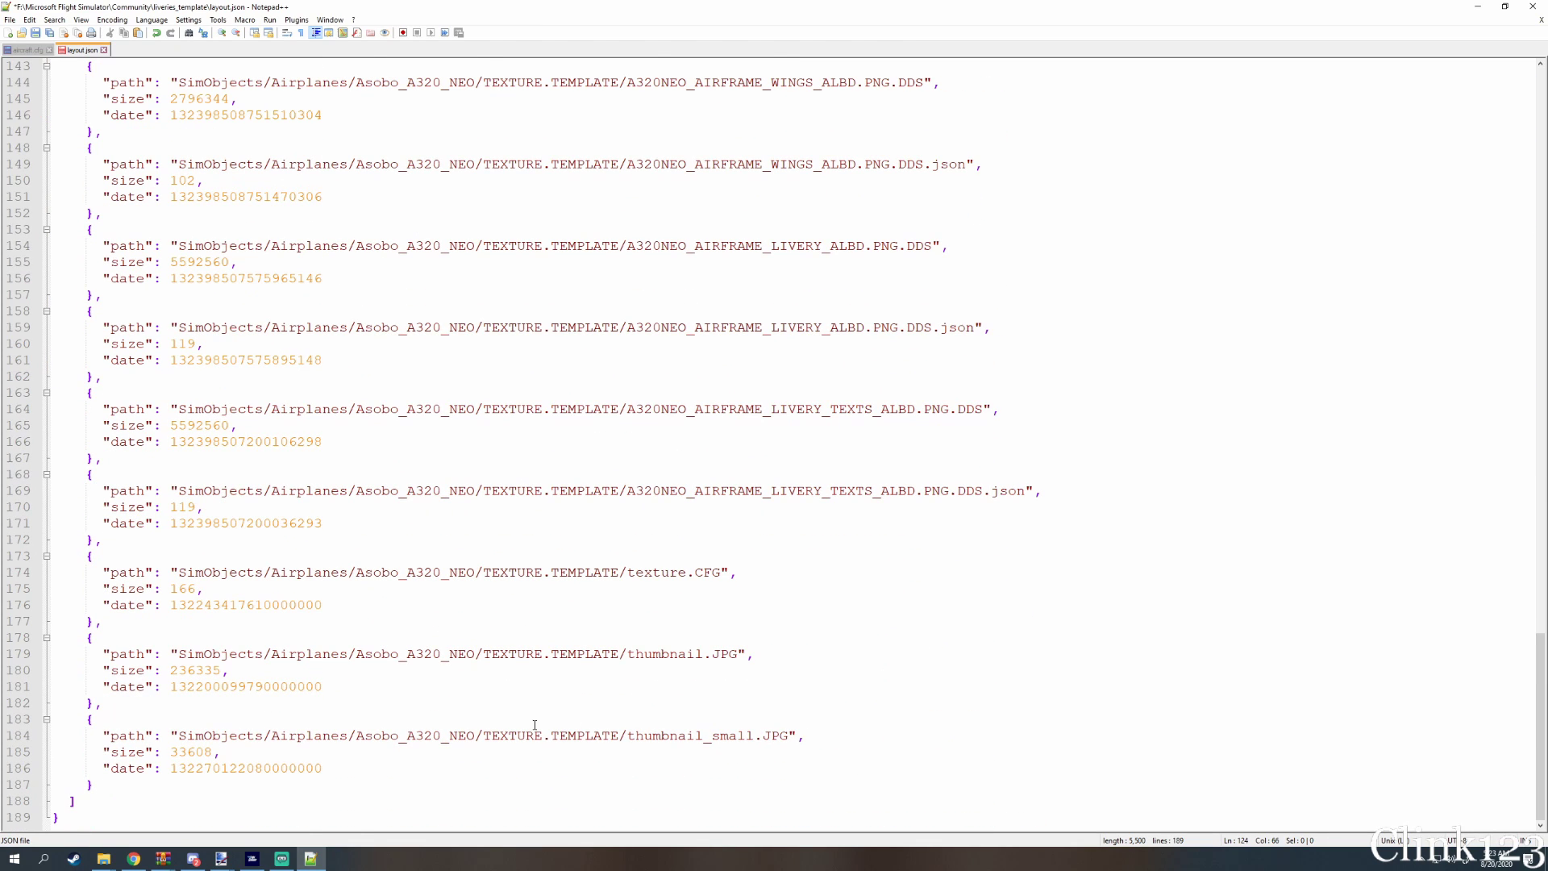
left_click(104, 787)
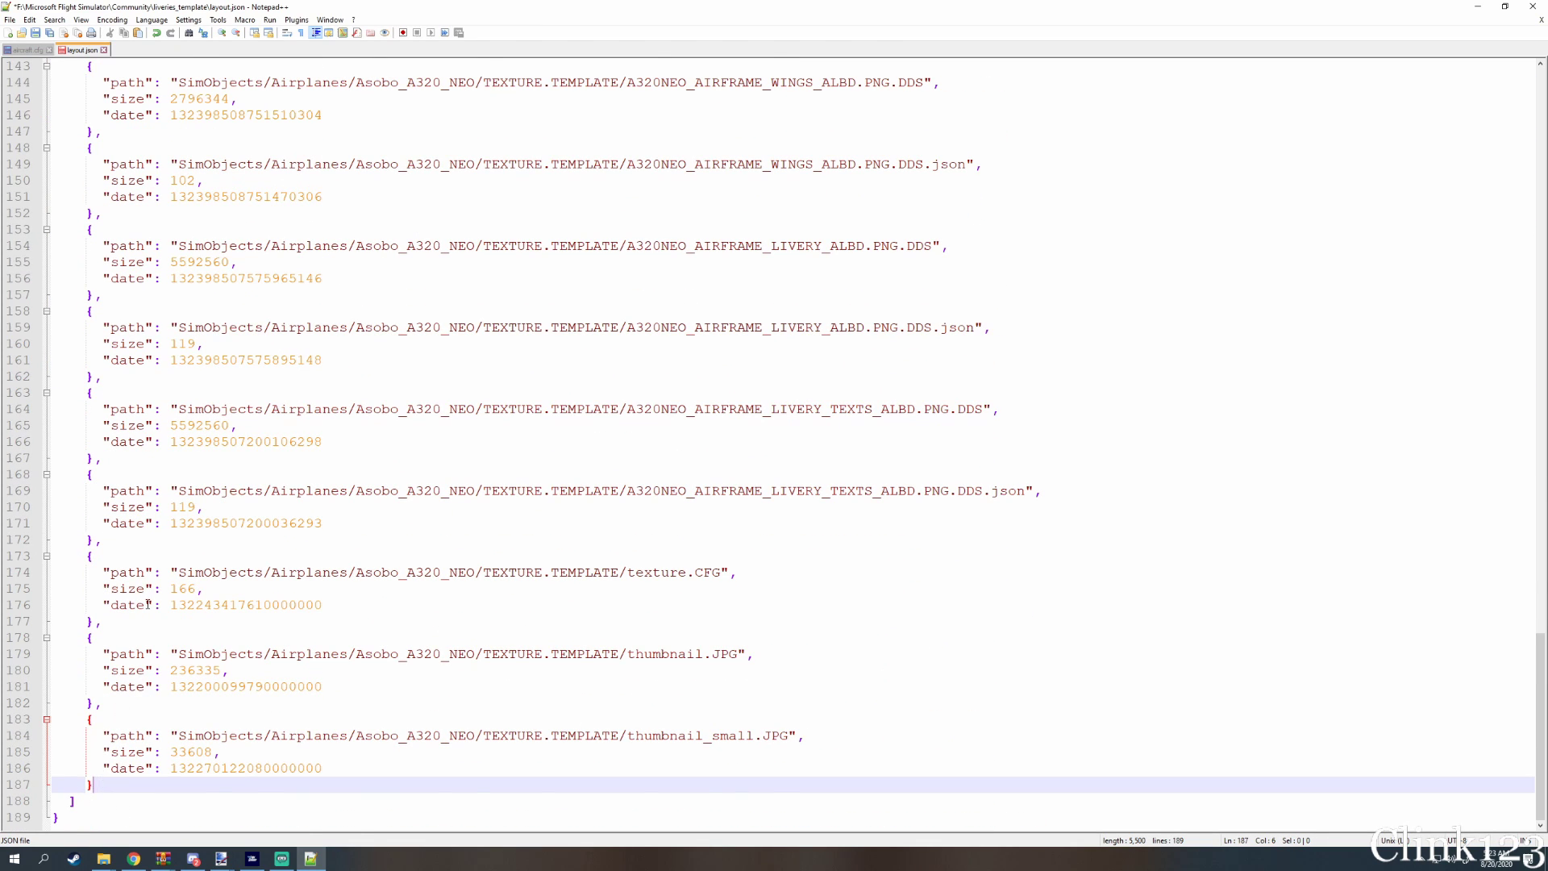
scroll(148, 603, "up", 19)
left_click(86, 655)
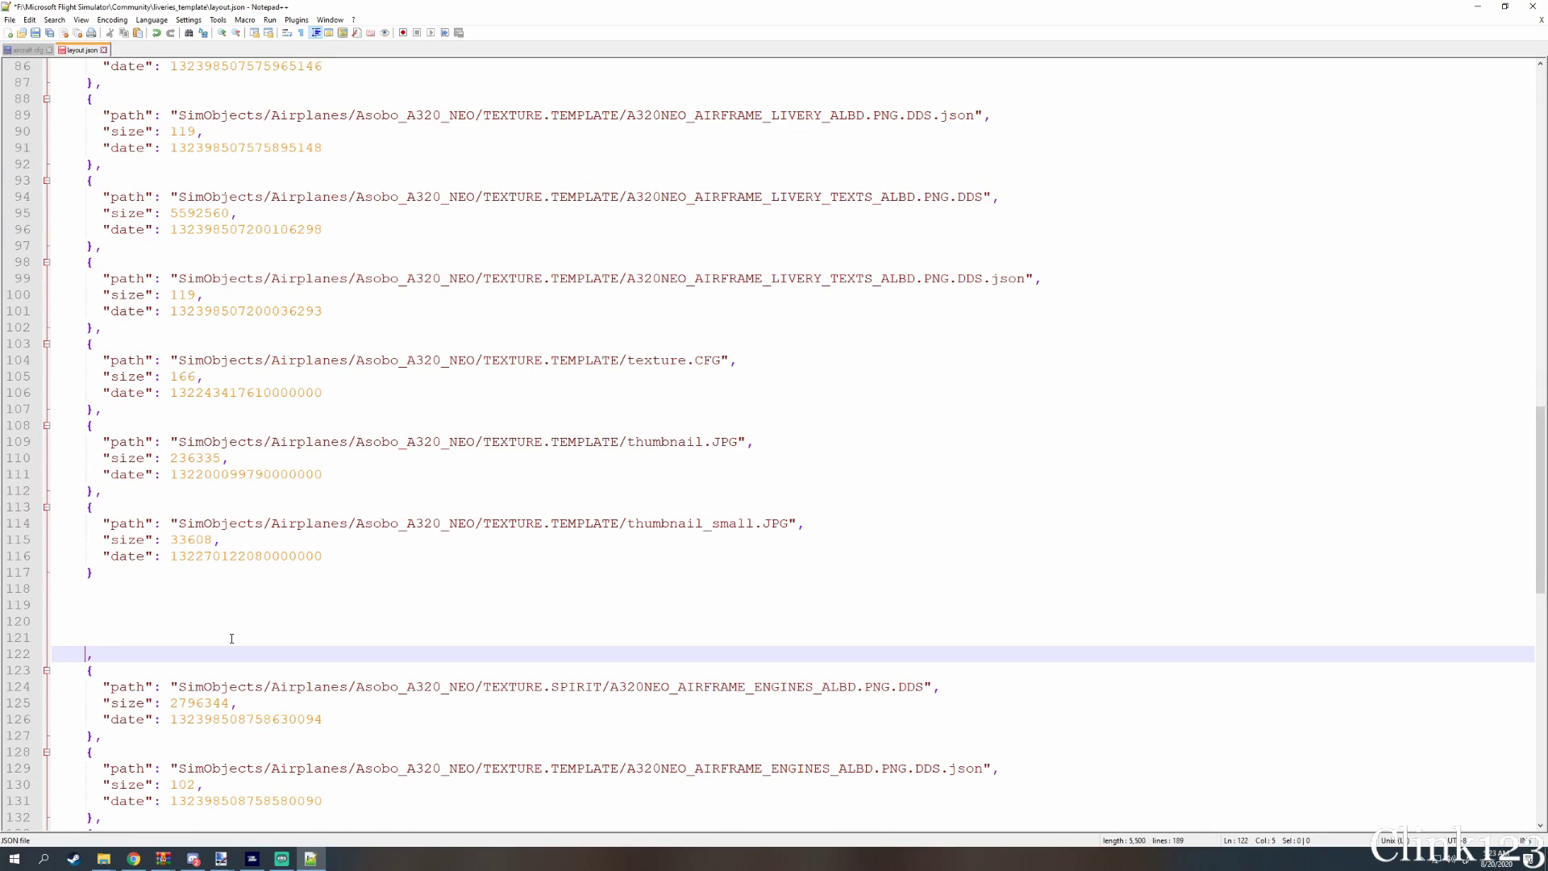
key("BackSpace")
key("Home")
key("BackSpace")
key("BackSpace")
key("BackSpace")
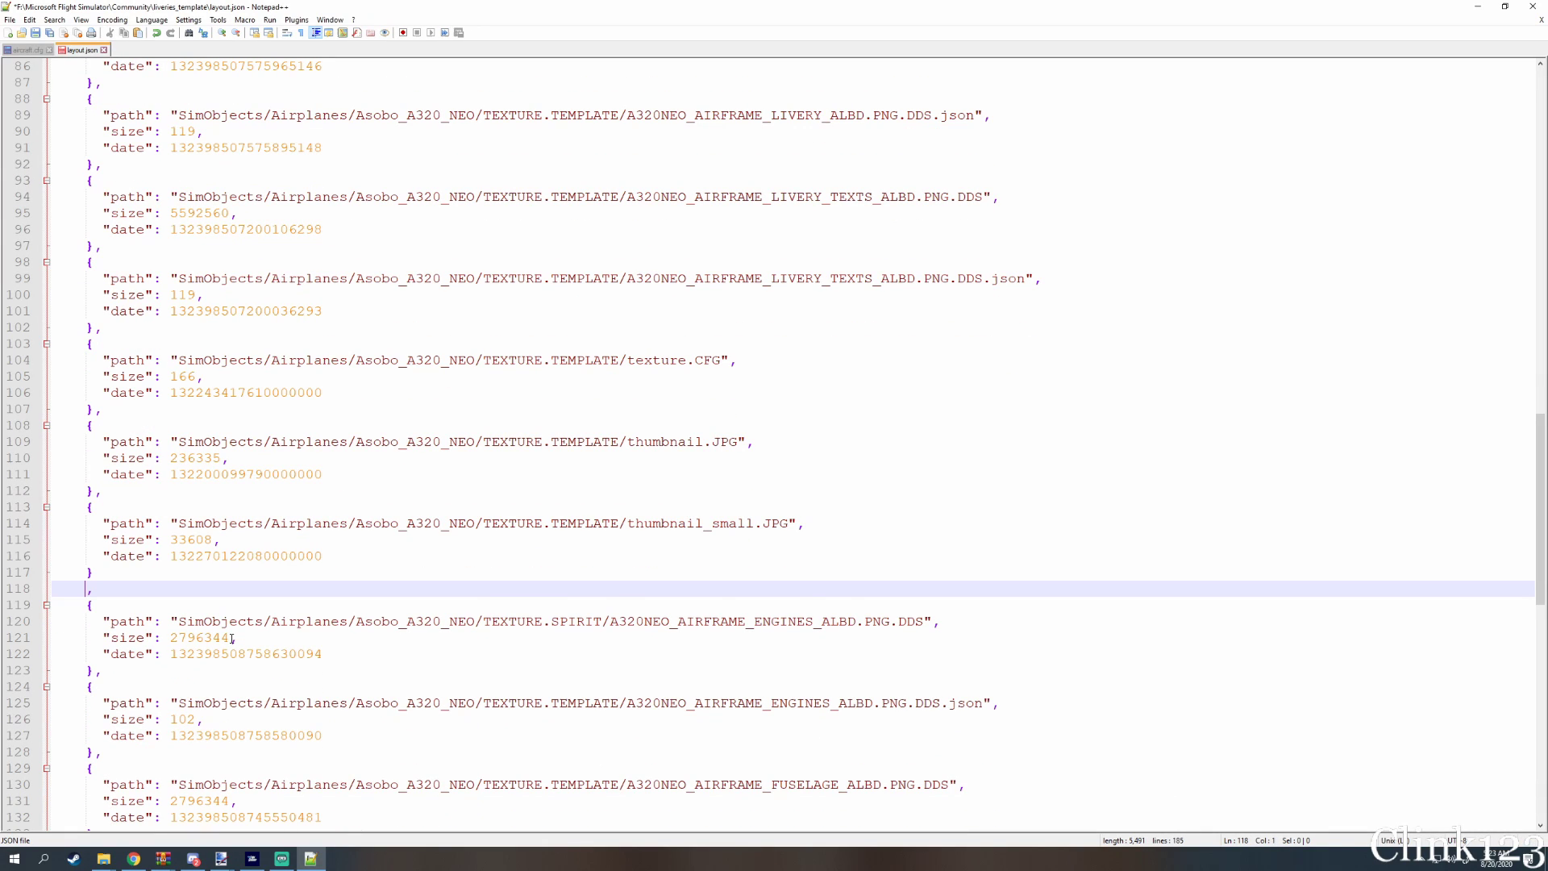
key("BackSpace")
left_click(233, 638)
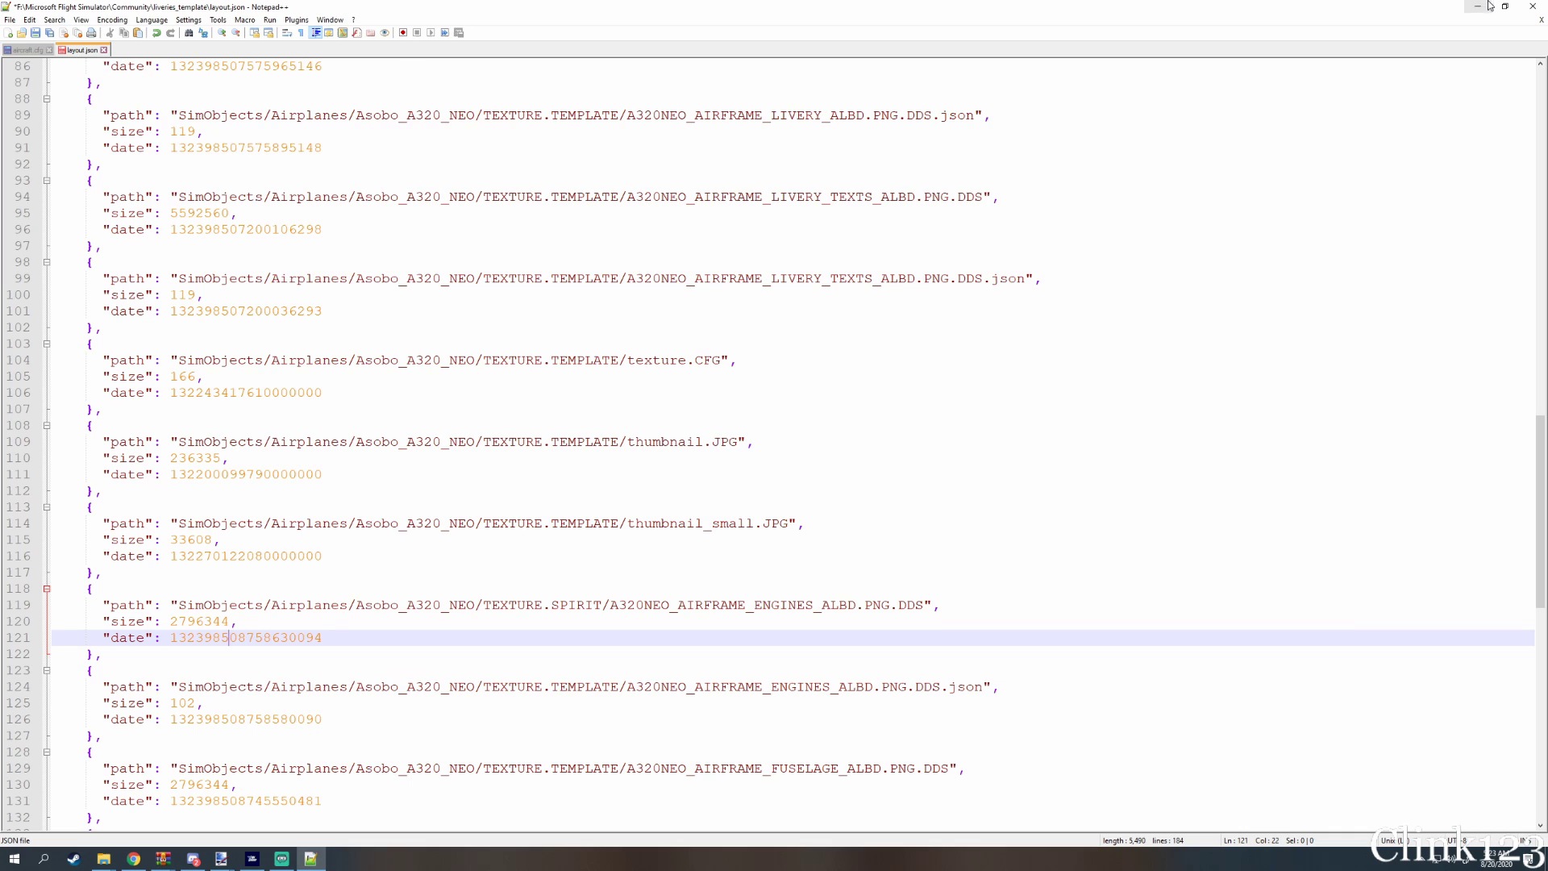
left_click(1533, 7)
Browse into SimObjects > Airplanes > Asobo_A320_NEO > TEXTURE.TEMPLATE to check its contents
left_click(363, 284)
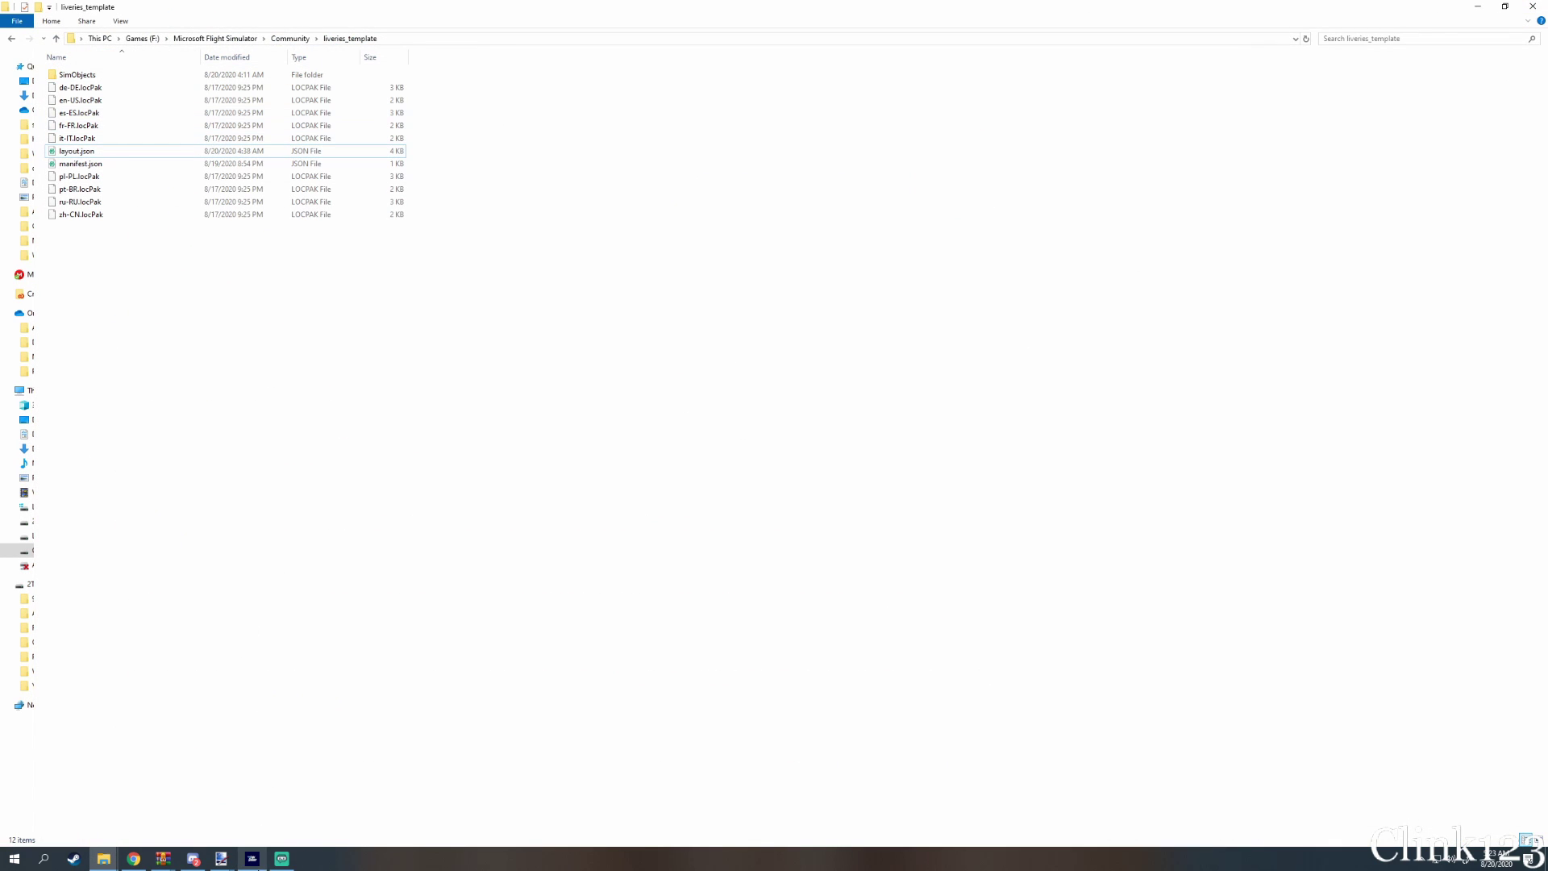
double_click(138, 75)
double_click(139, 75)
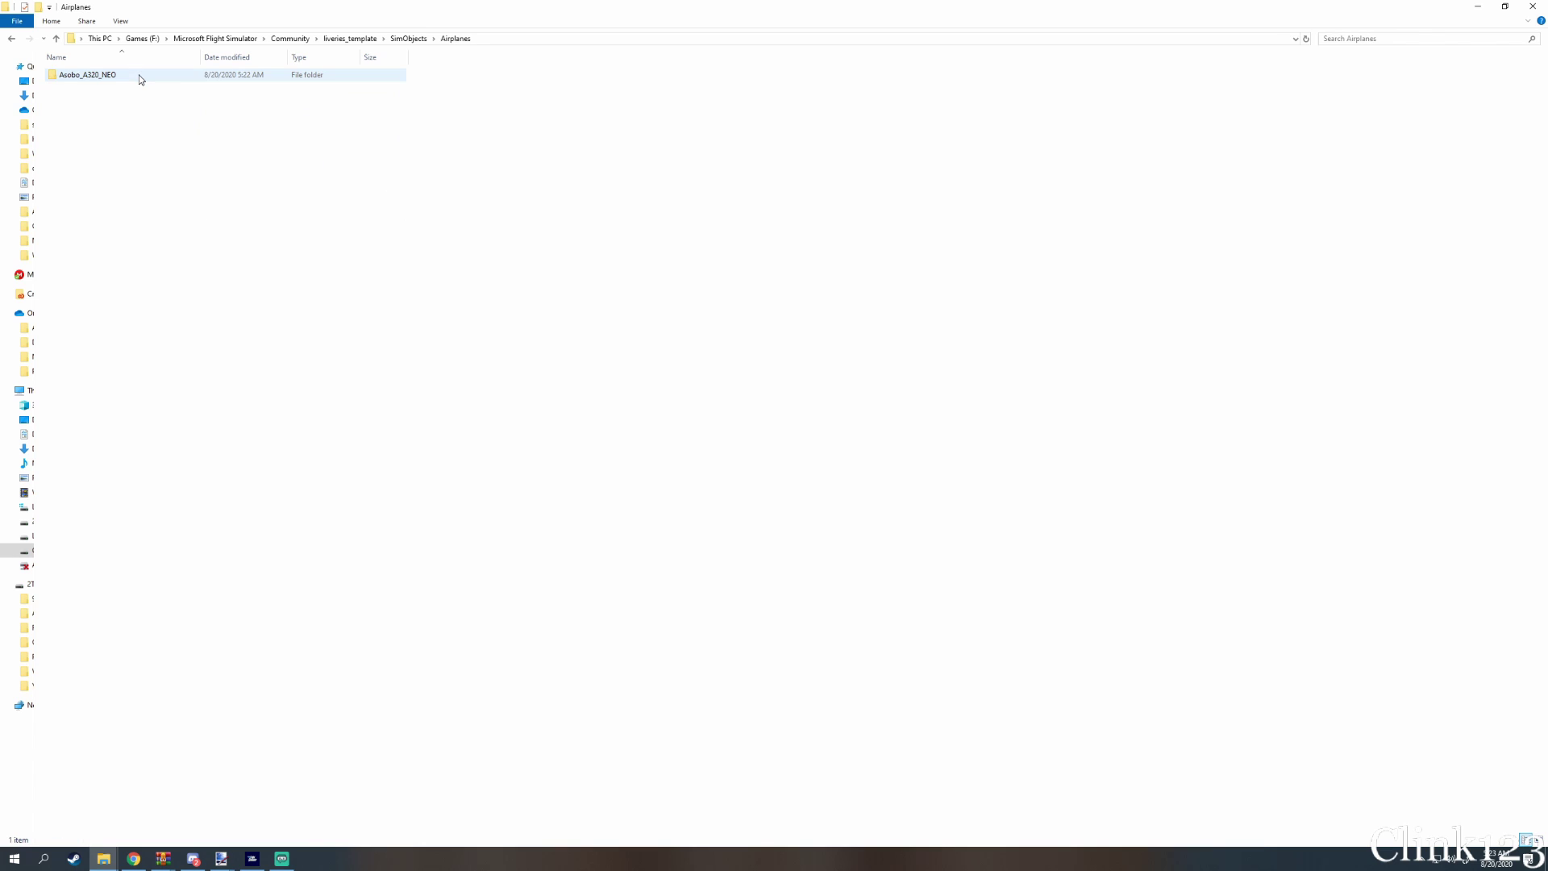
double_click(139, 75)
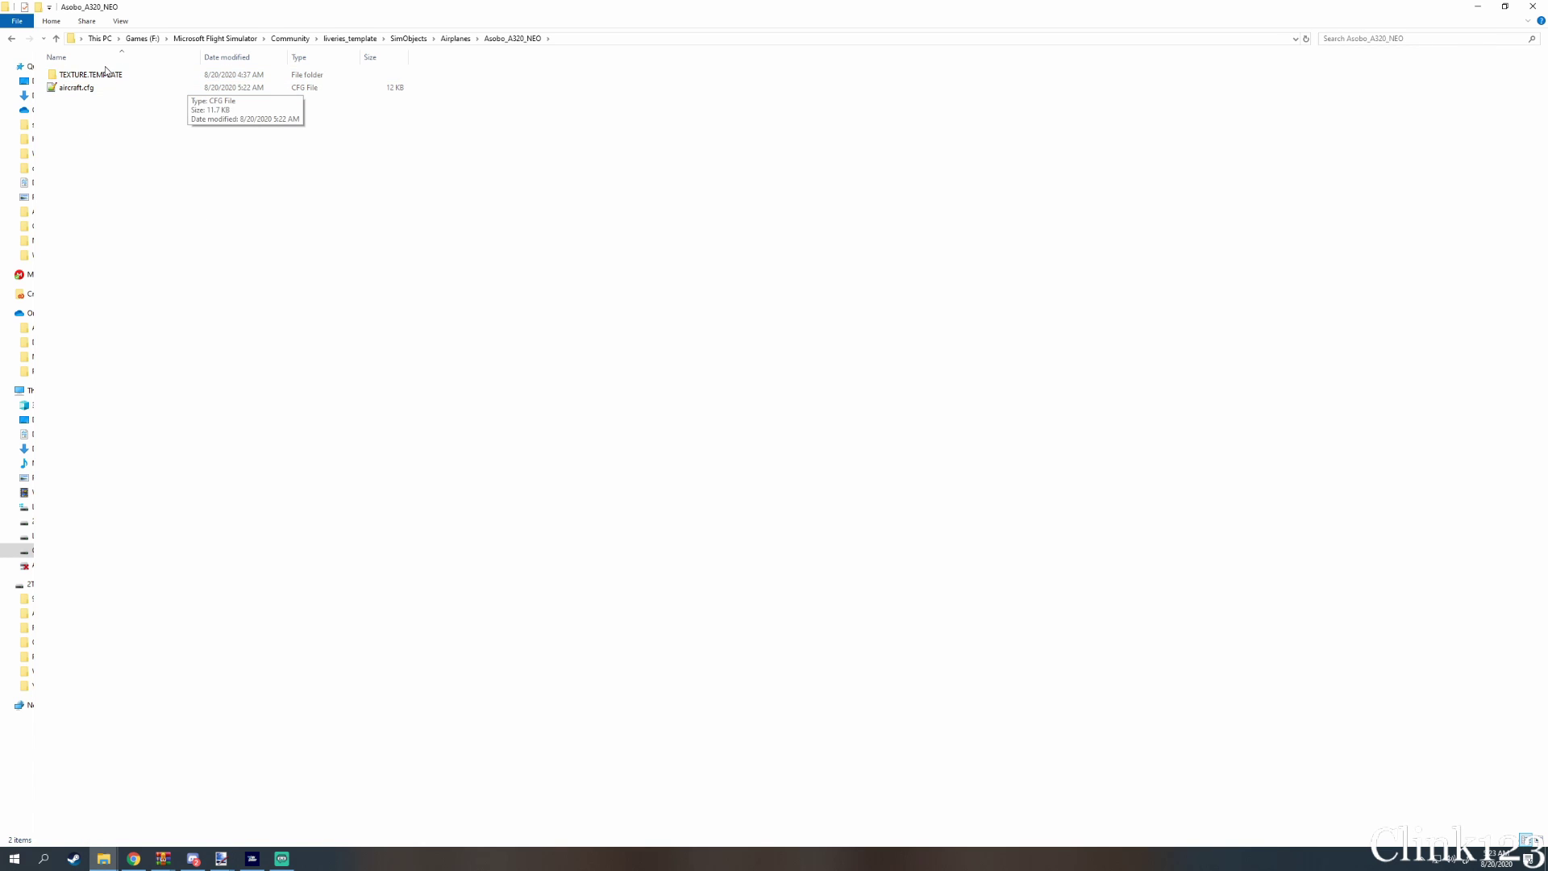
mouse_move(259, 865)
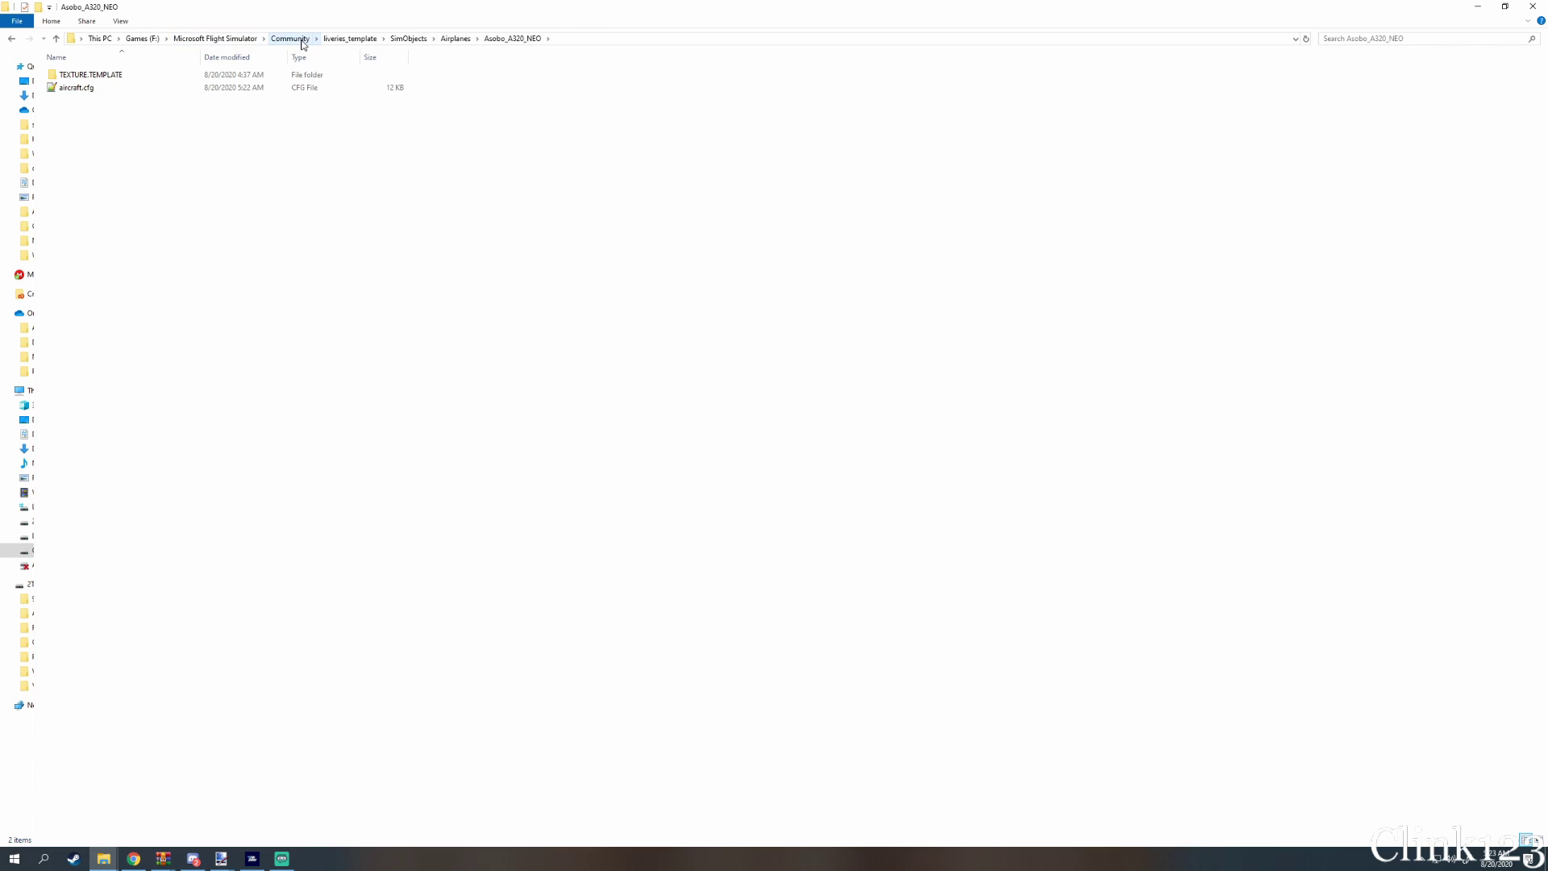
left_click(173, 78)
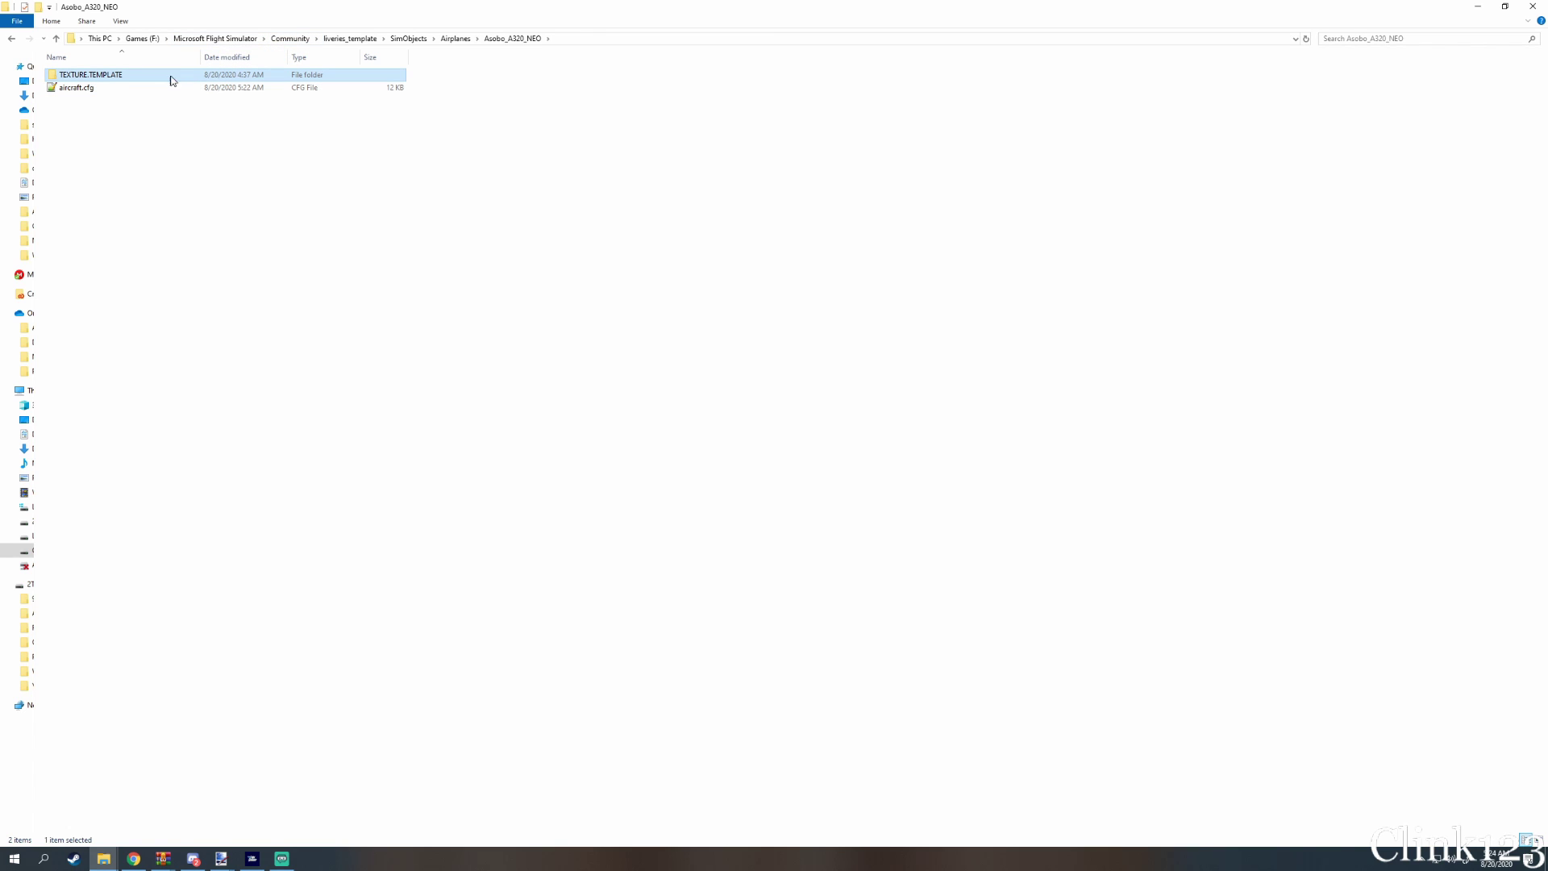
double_click(105, 77)
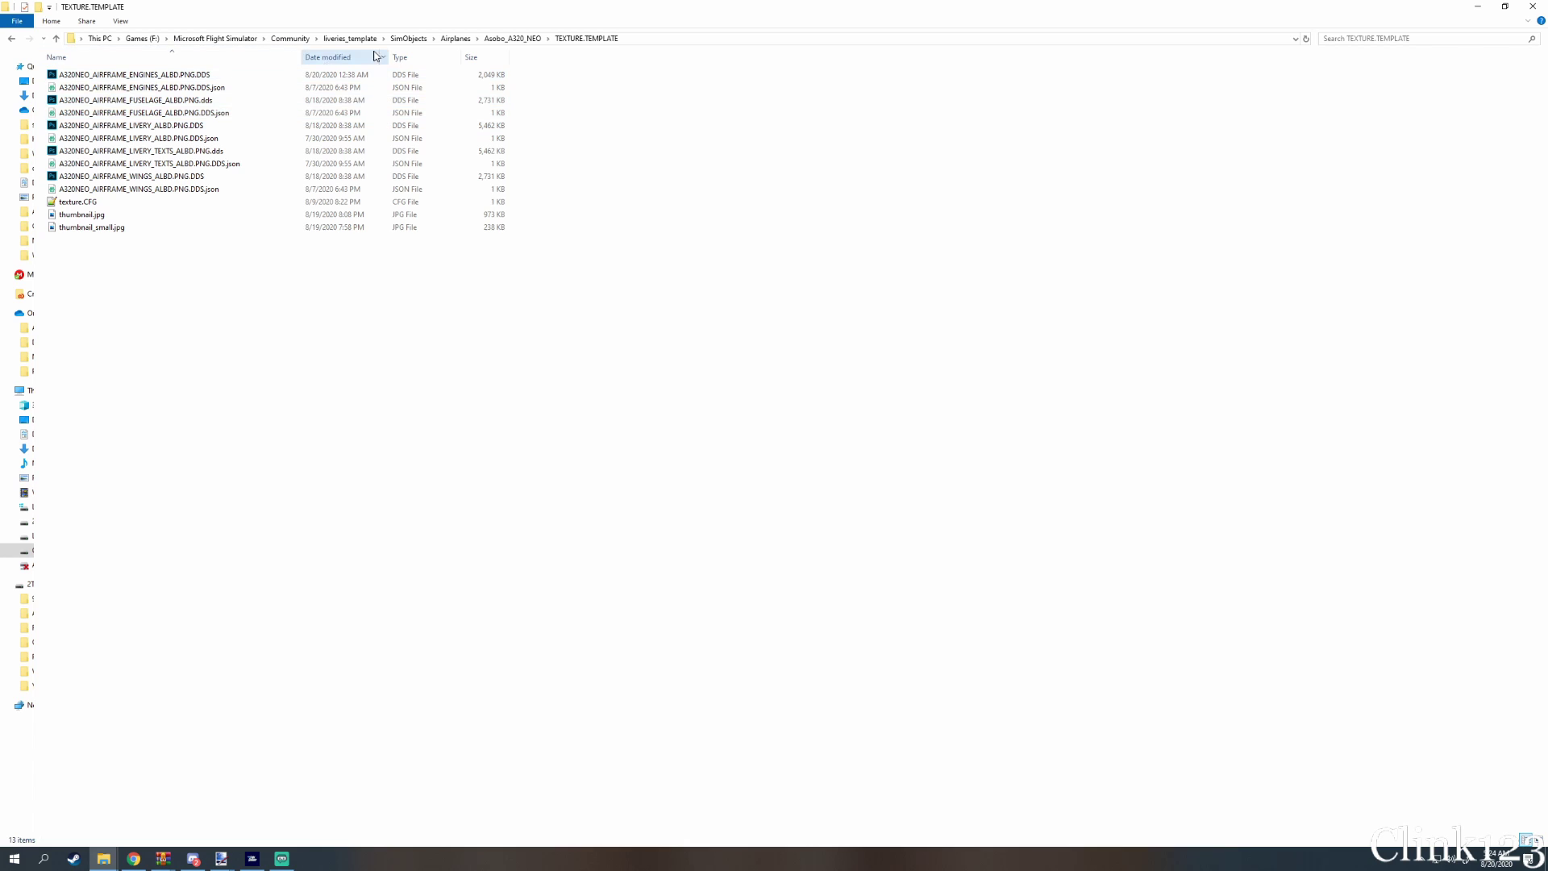
Check aircraft.cfg's SPIRIT entry in Notepad++, then go back up to the Community folder
left_click(513, 38)
left_click(109, 85)
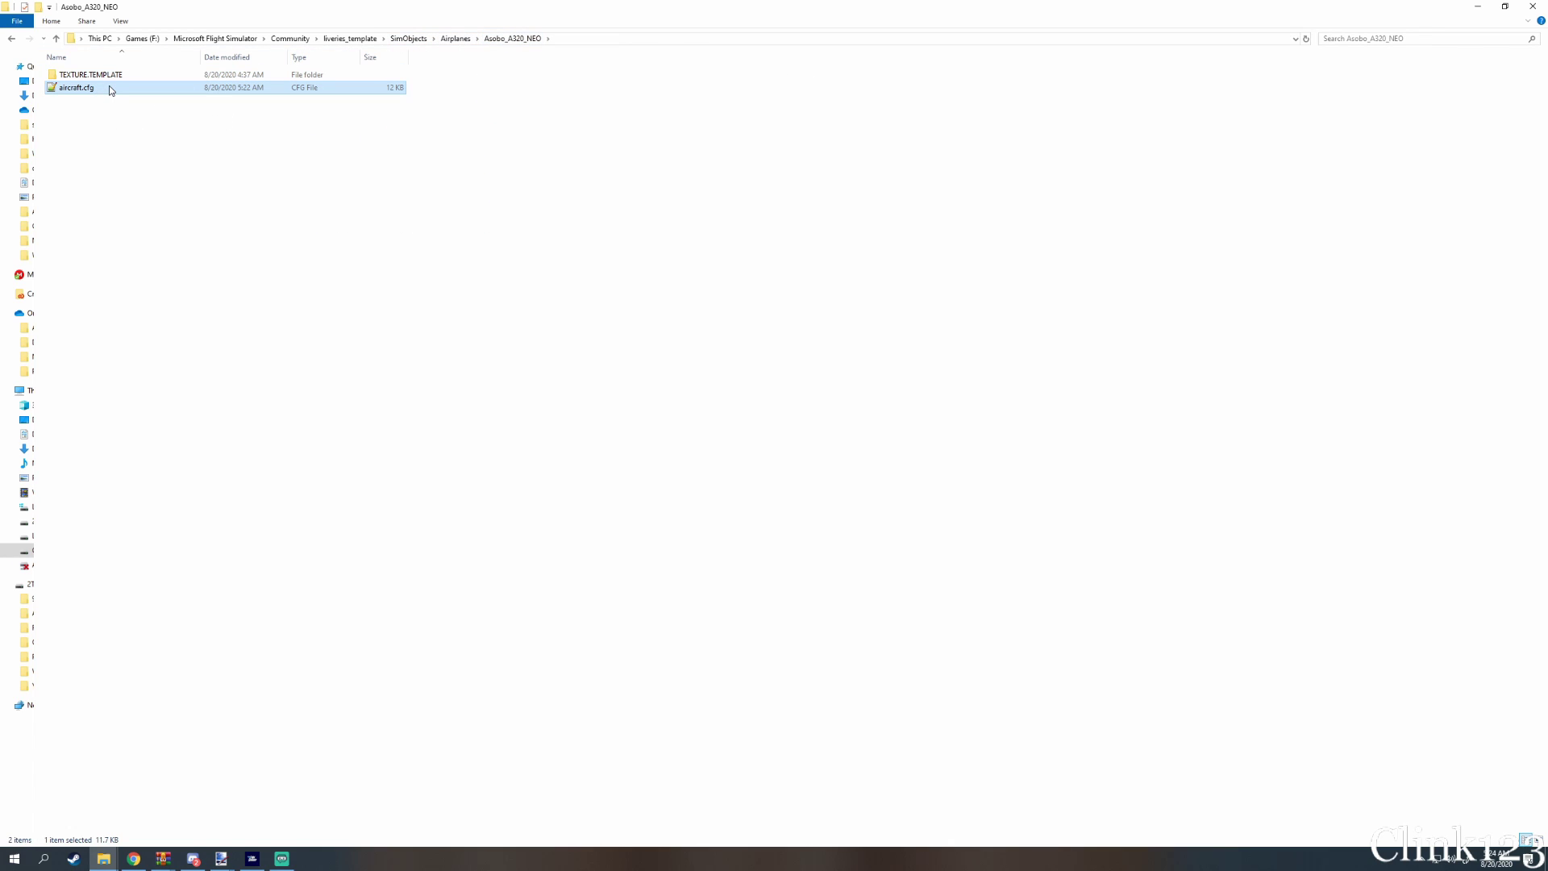
double_click(109, 87)
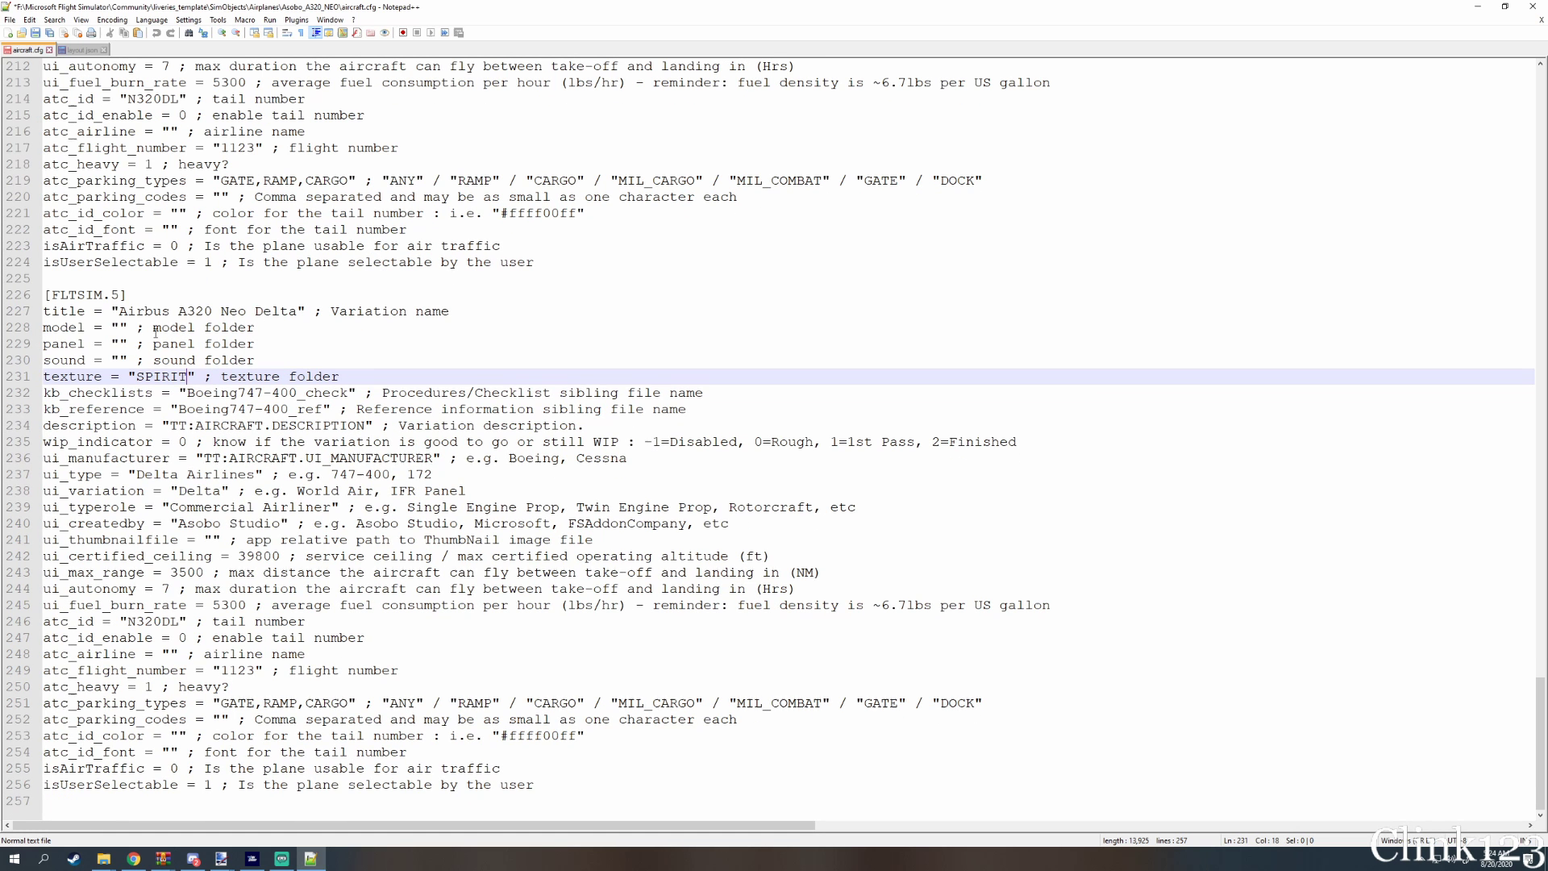
left_click(1533, 6)
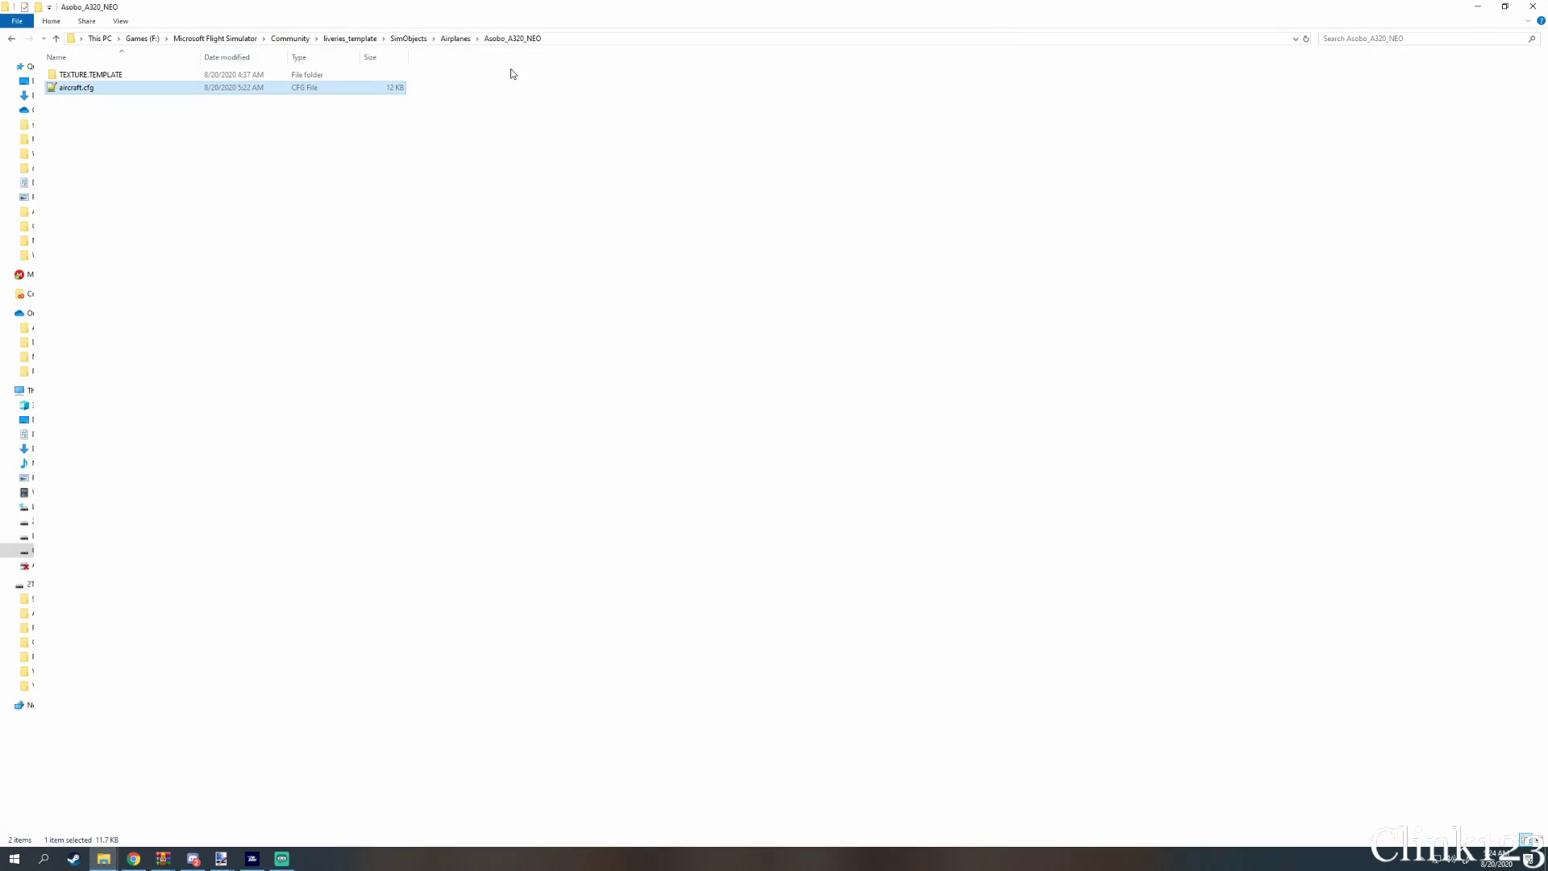
left_click(407, 39)
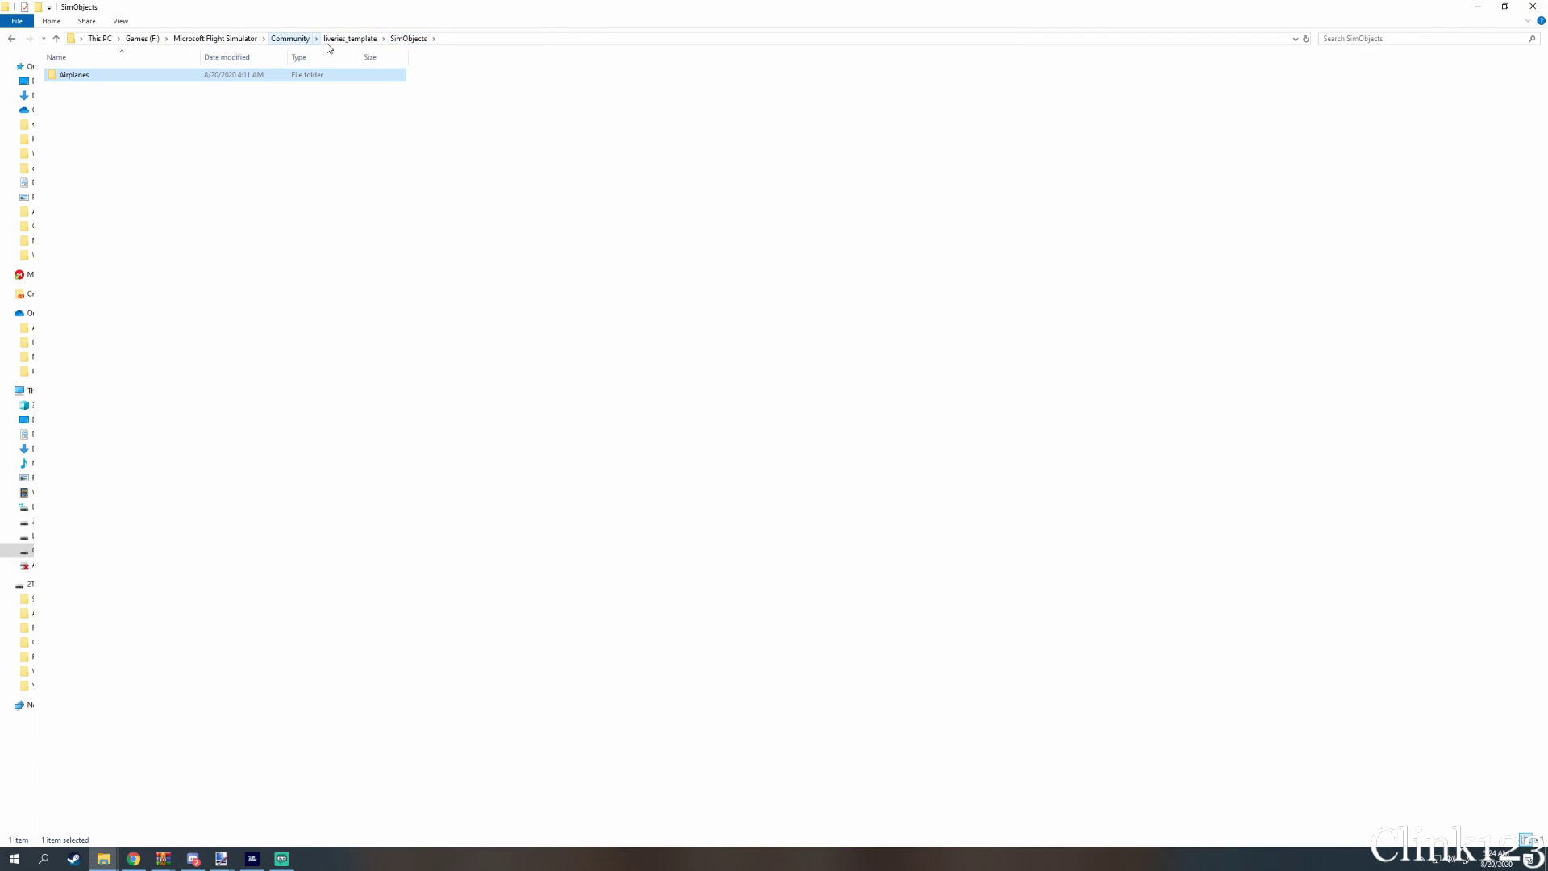
left_click(348, 39)
left_click(95, 153)
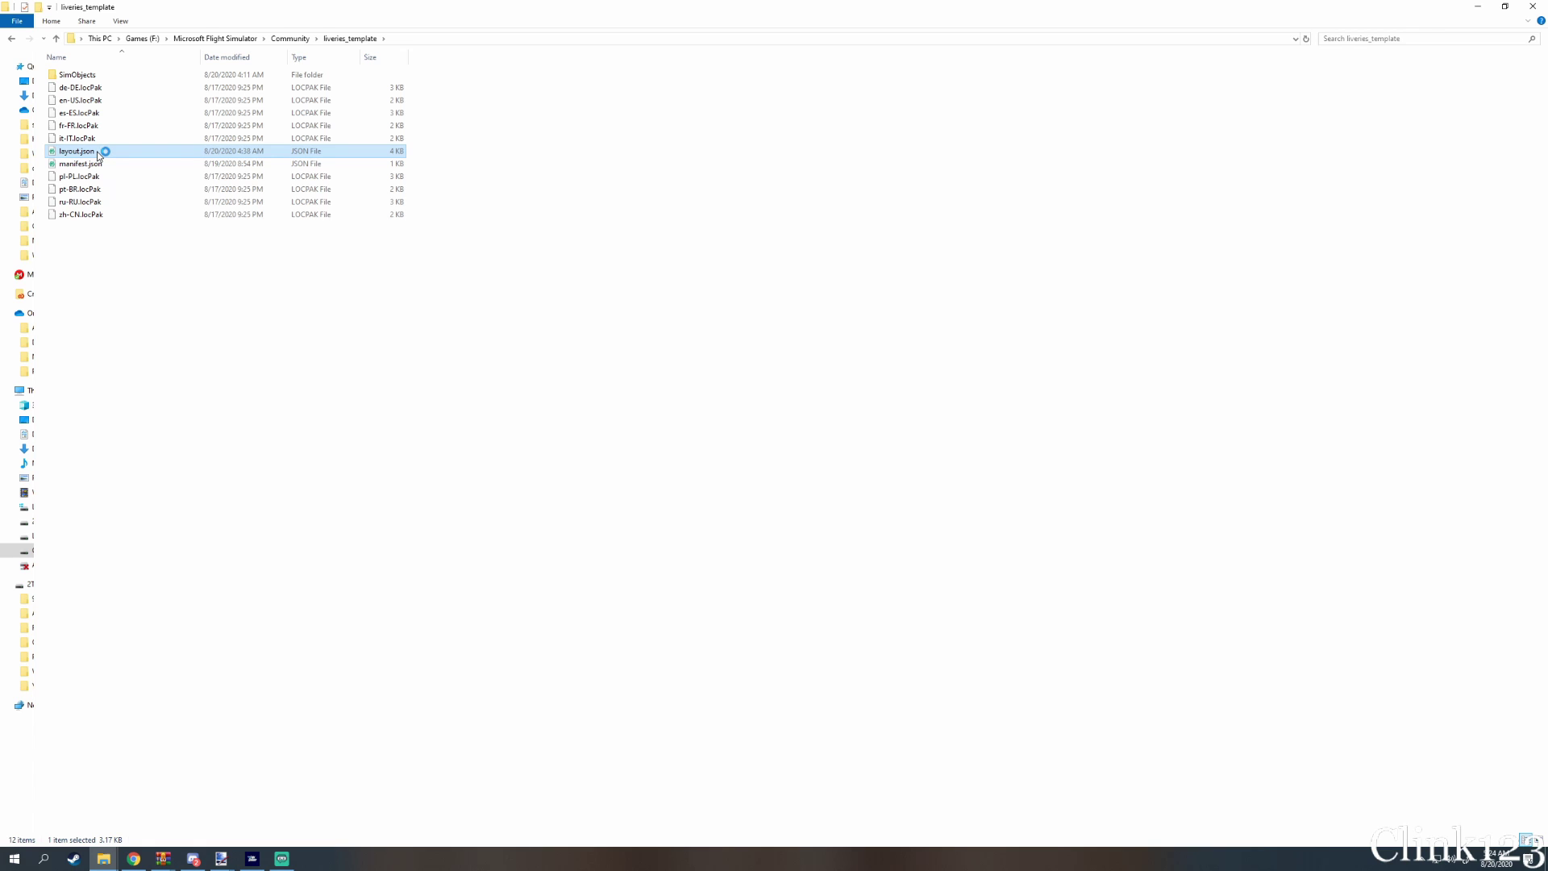
left_click(290, 38)
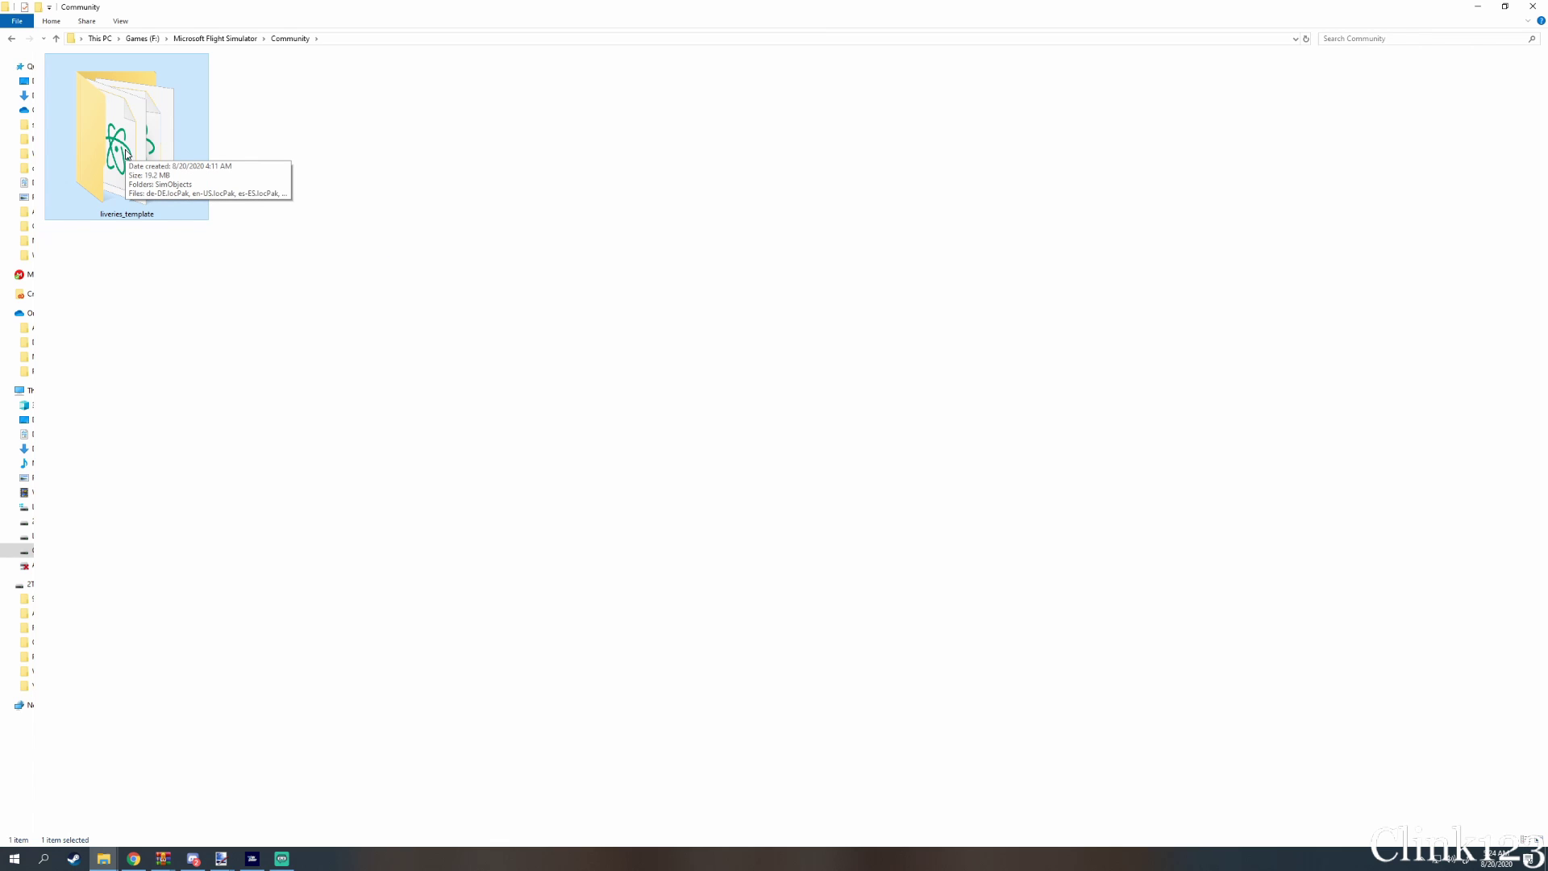
double_click(125, 153)
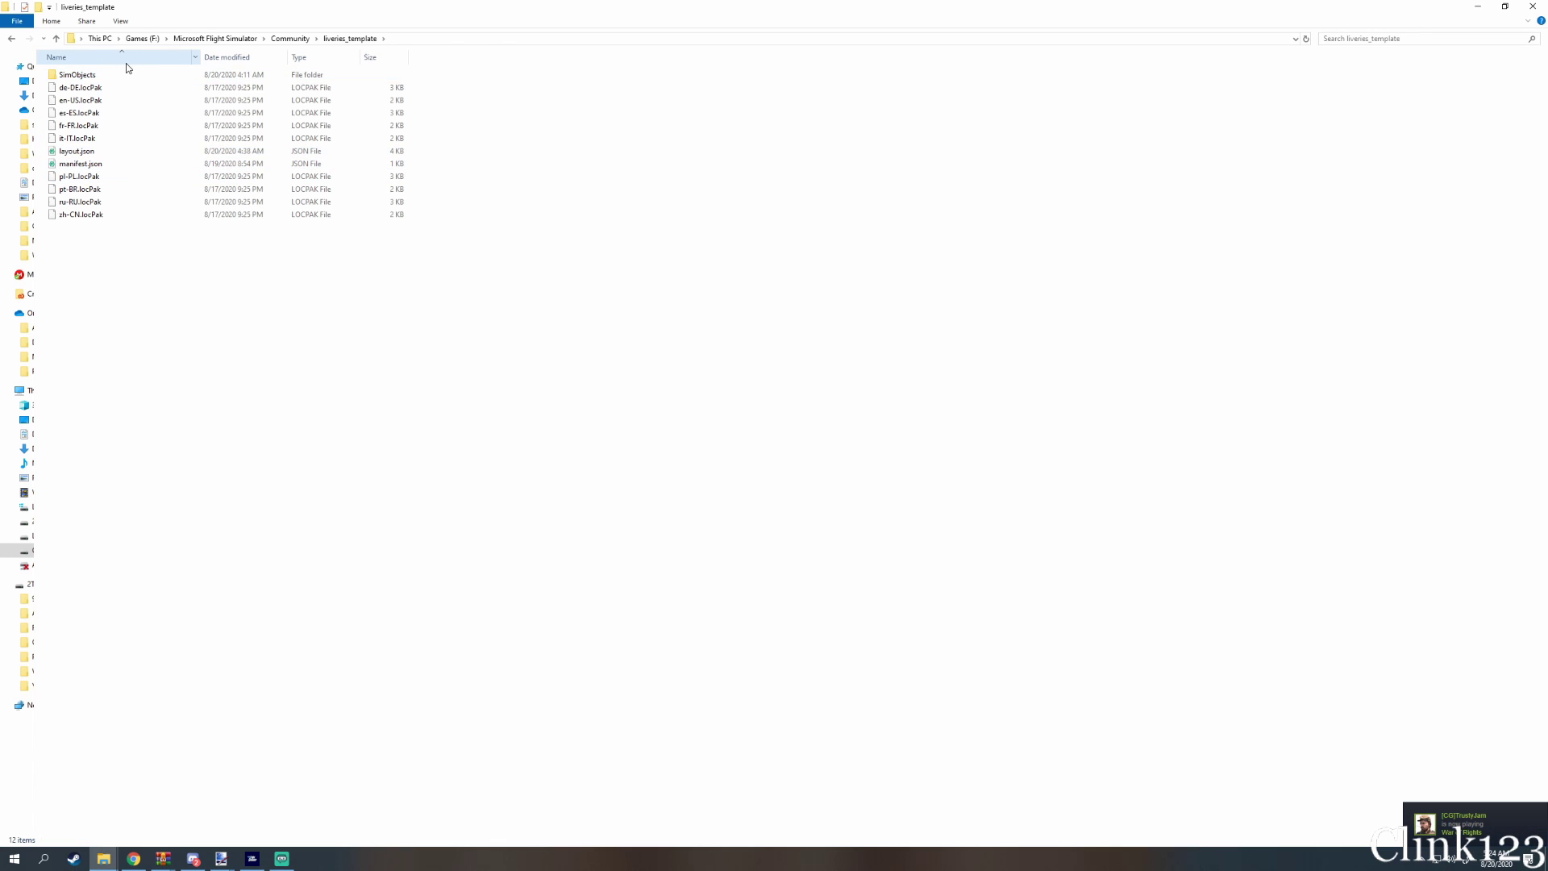
double_click(112, 79)
double_click(113, 79)
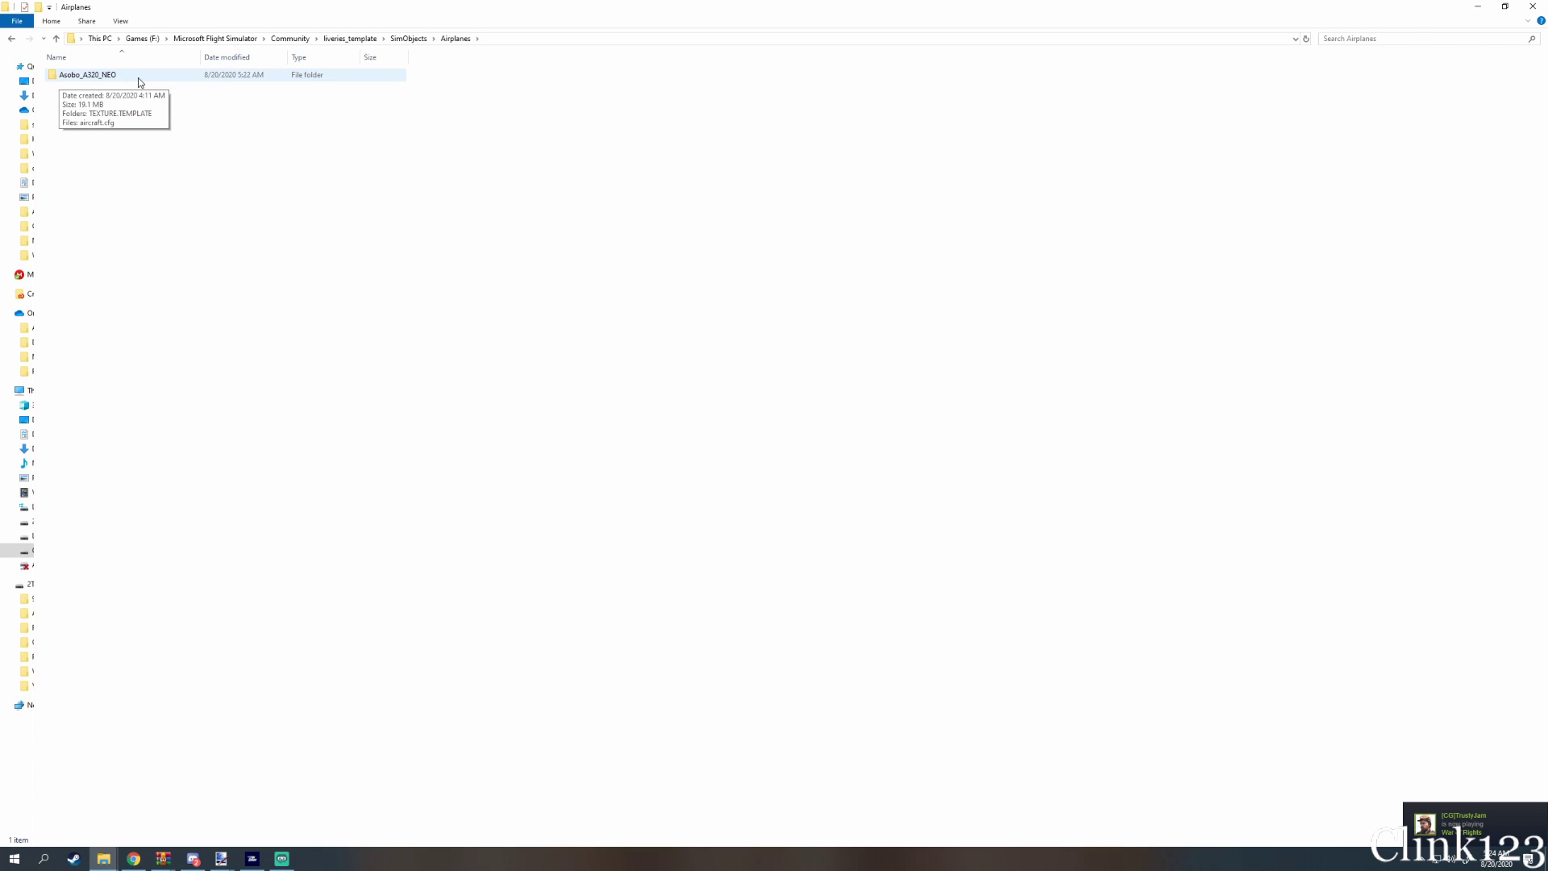
left_click(11, 40)
left_click(11, 41)
left_click(11, 41)
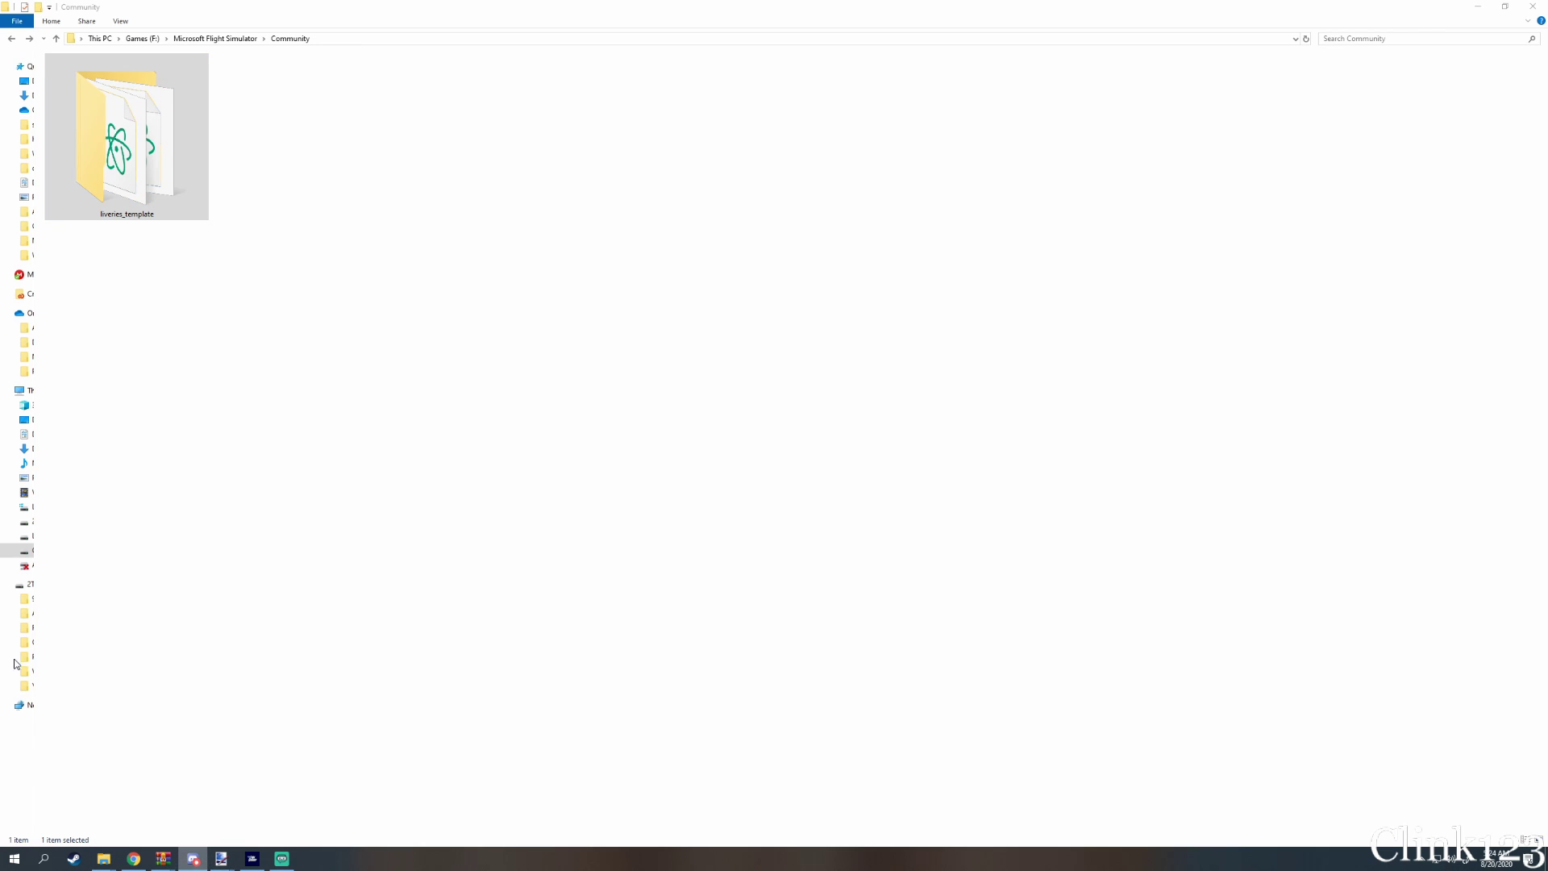
left_click(193, 858)
left_click(713, 472)
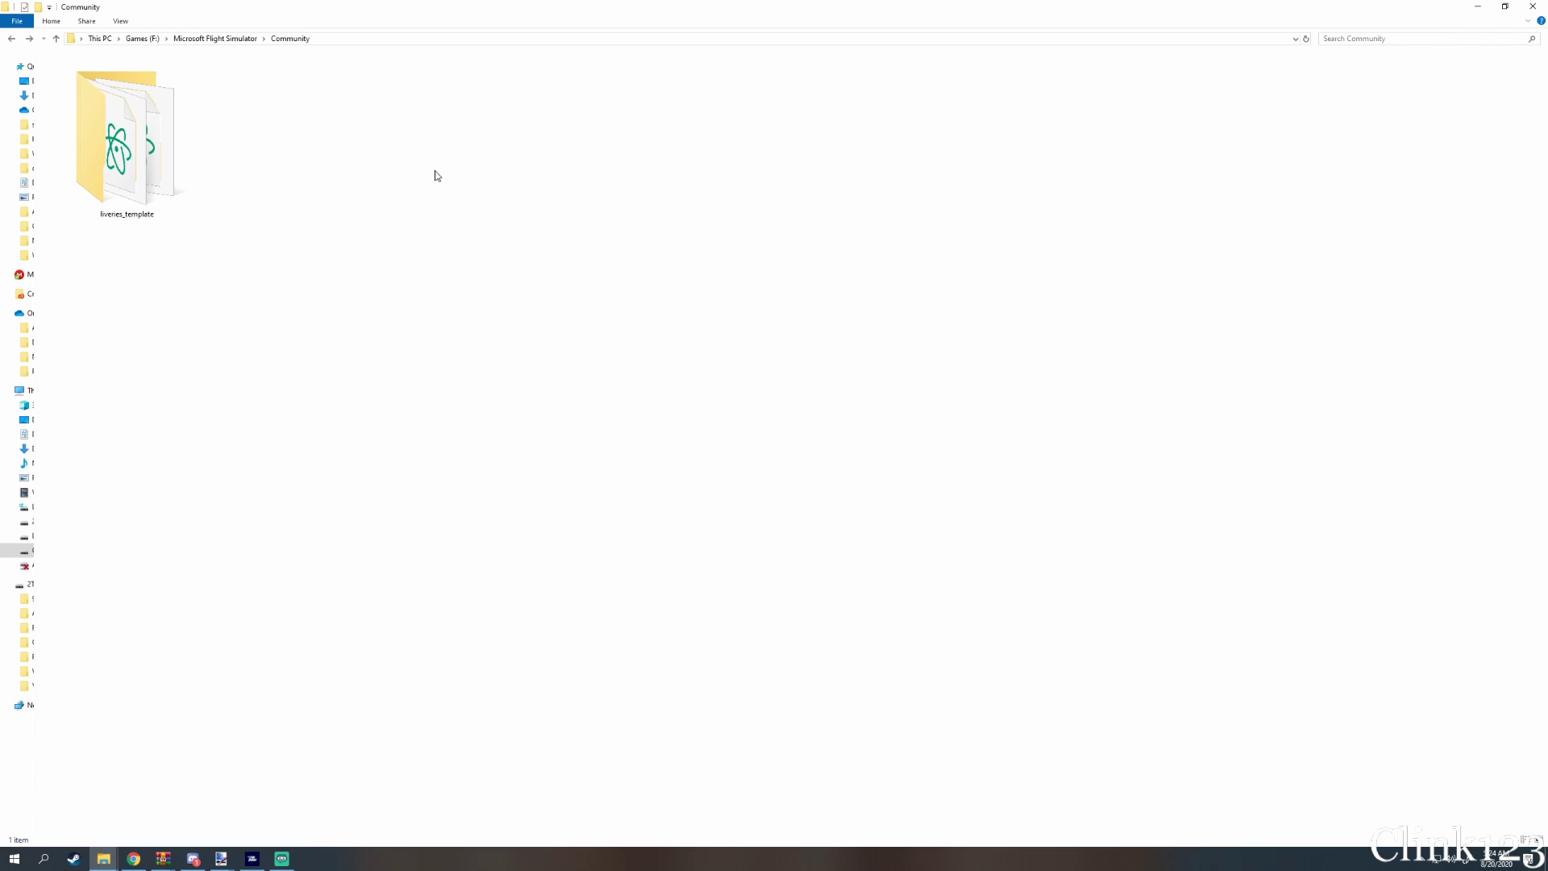